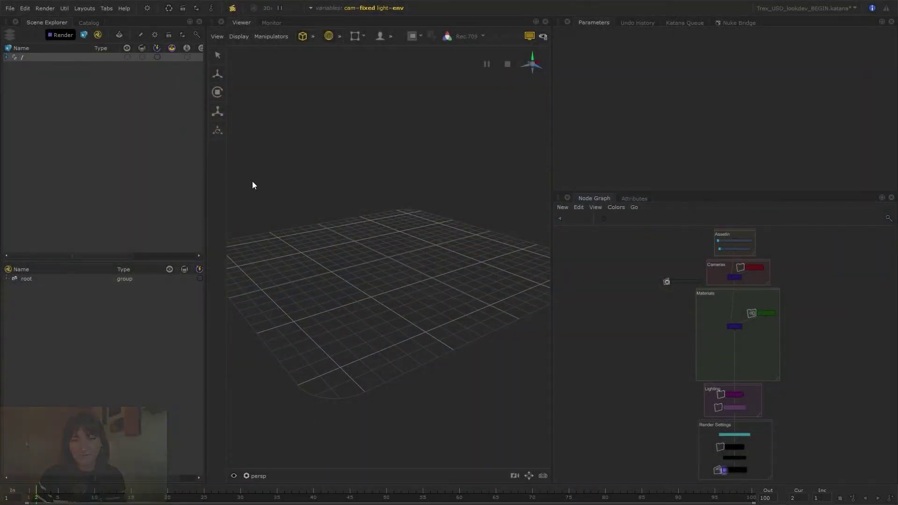
# - Fully expand the USD scene tree and the Katana root group to show all of their locations
pyautogui.rightClick(70, 59)
pyautogui.click(84, 66)
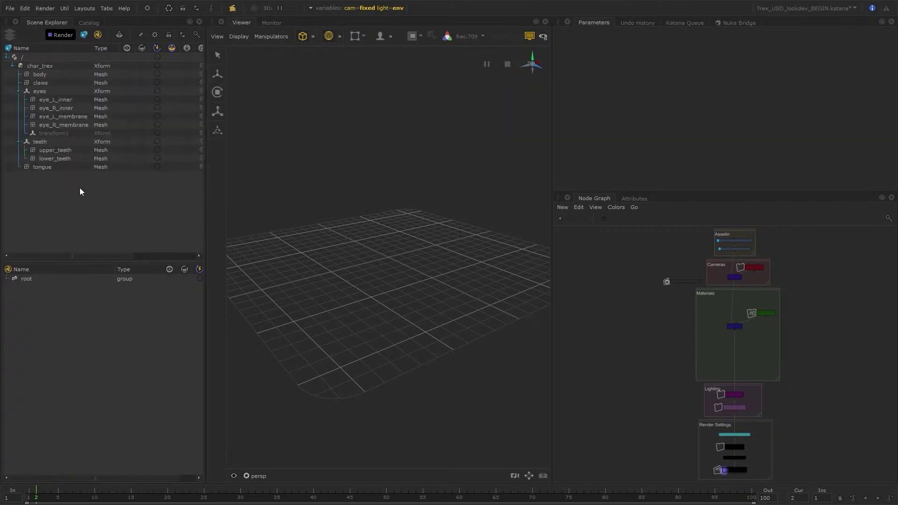
pyautogui.rightClick(61, 279)
pyautogui.click(91, 276)
# - Look through the /root/world/cam/camera camera in the viewer and clear the current selection
pyautogui.click(261, 474)
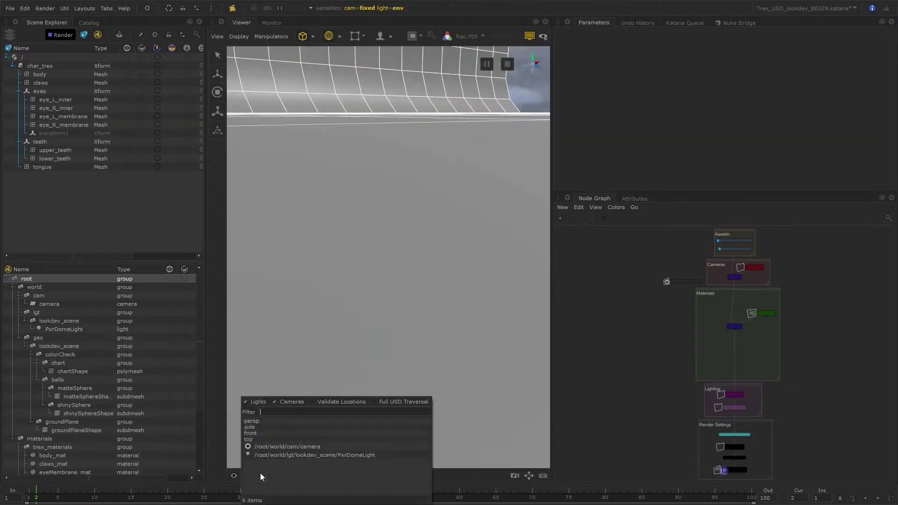
pyautogui.click(326, 446)
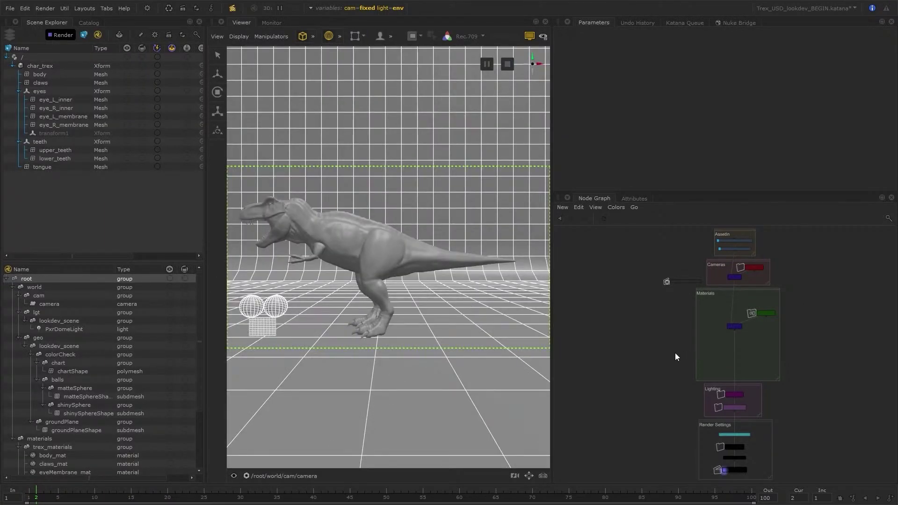
pyautogui.click(527, 330)
# - Add a KatanaToUsd node in the Materials group and insert it into the connection directly below Merge2
pyautogui.scroll(5, 762, 321)
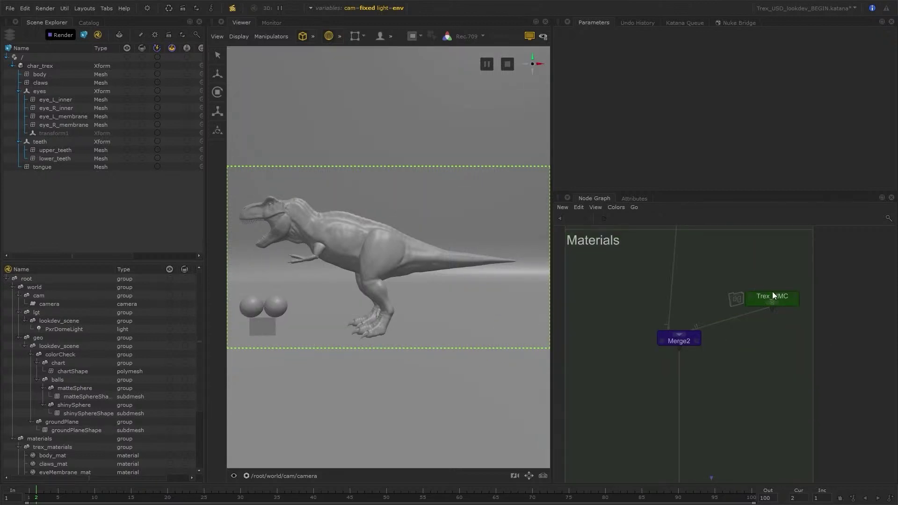
pyautogui.moveTo(761, 341); pyautogui.dragTo(788, 363, button='middle')
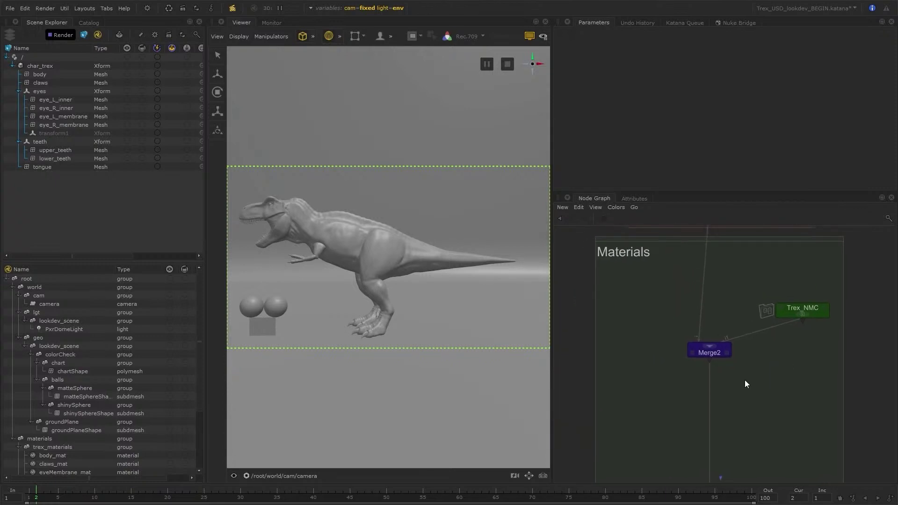
pyautogui.press('Tab')
pyautogui.write('kat')
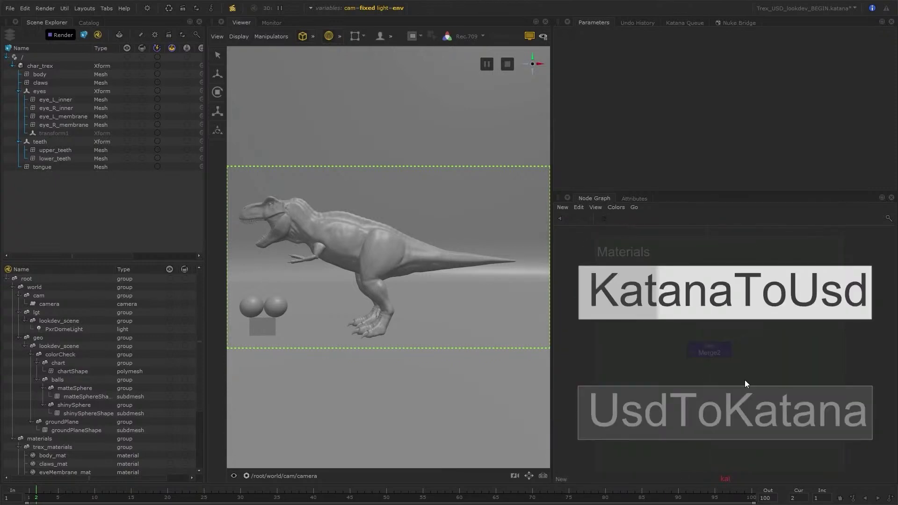
pyautogui.press('Return')
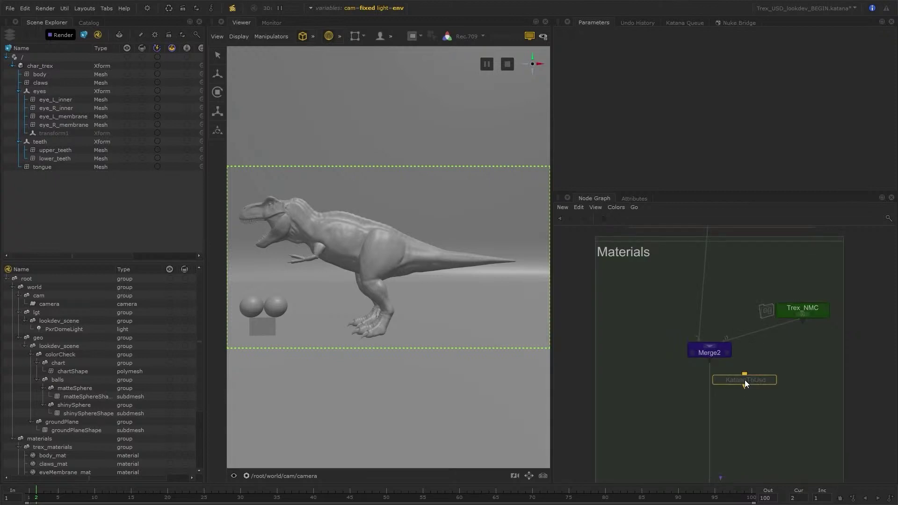
pyautogui.moveTo(772, 379); pyautogui.dragTo(767, 350, button='middle')
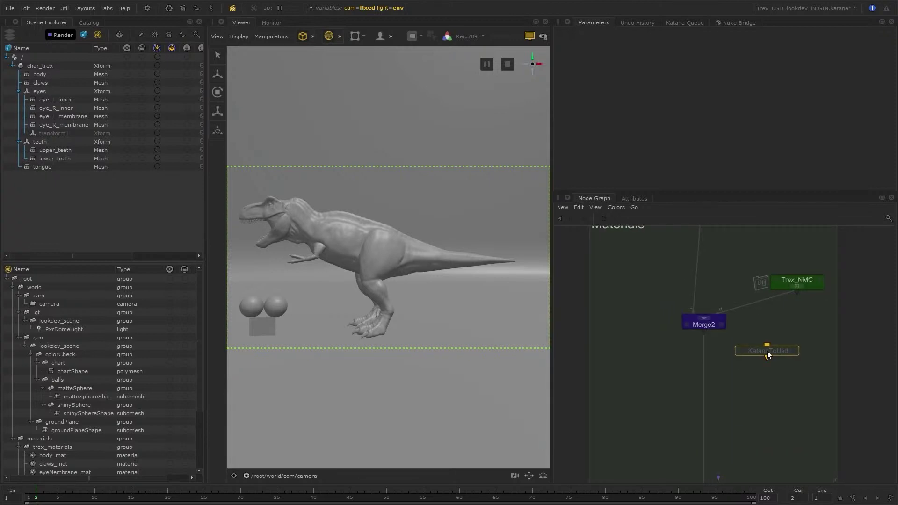
pyautogui.click(705, 356)
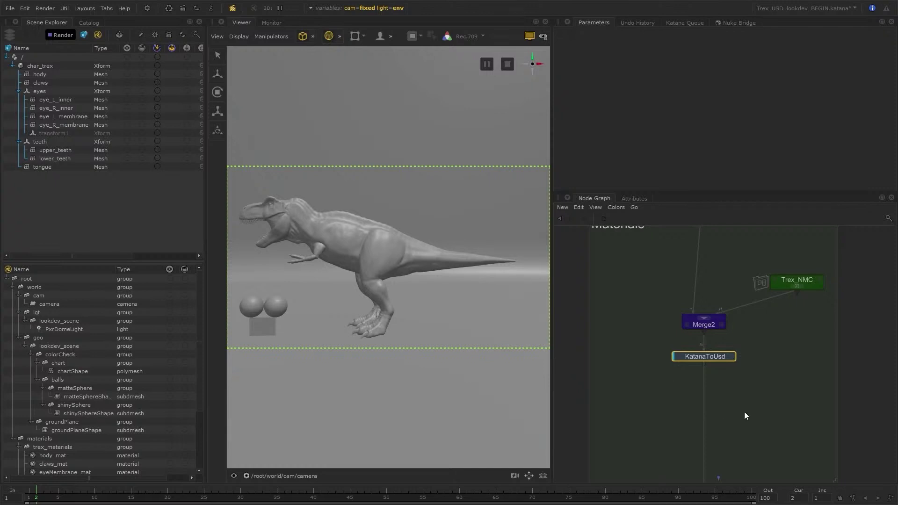
pyautogui.scroll(3, 704, 383)
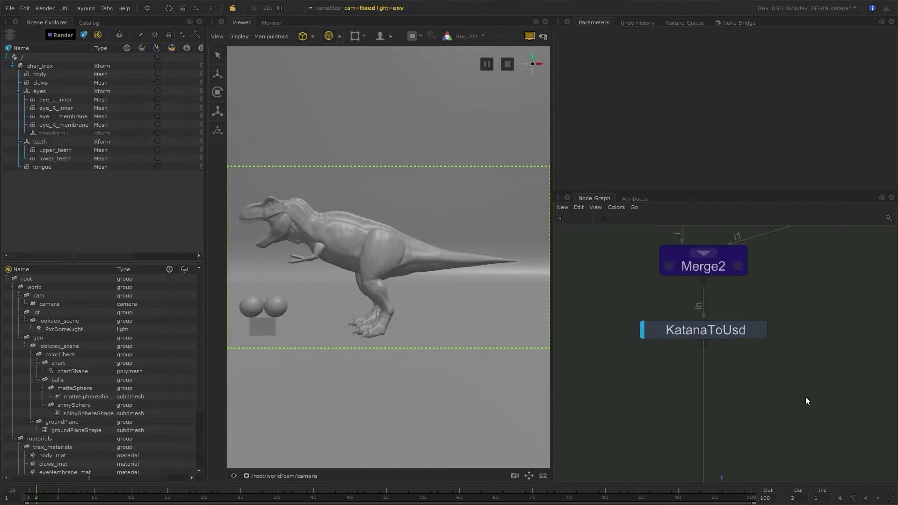
pyautogui.scroll(-3, 754, 401)
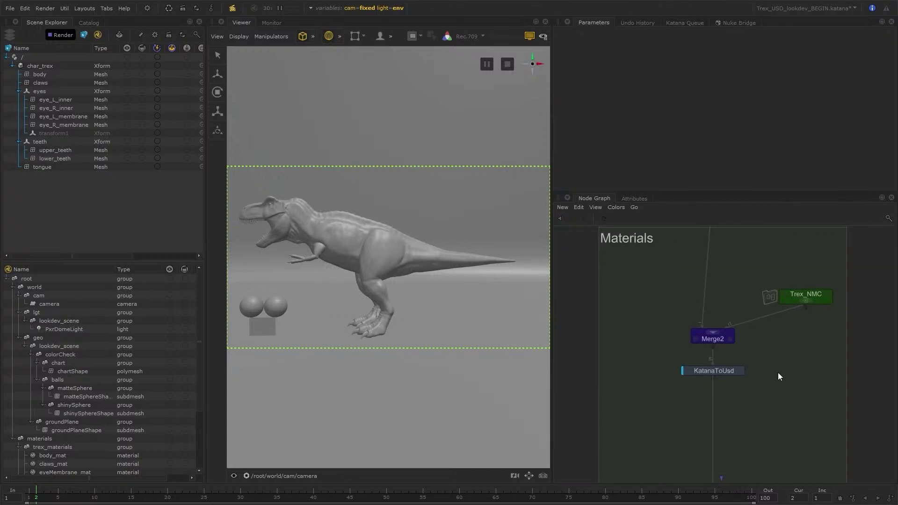
pyautogui.press('Tab')
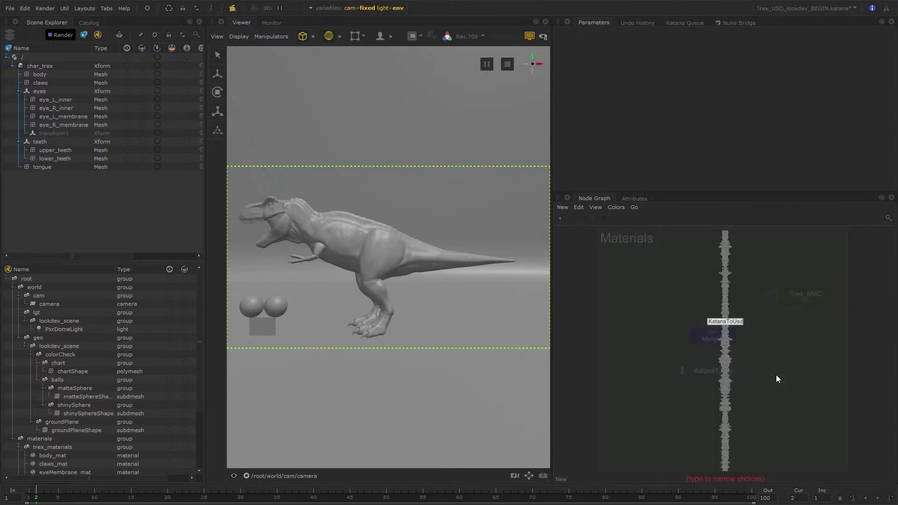
pyautogui.write('kat')
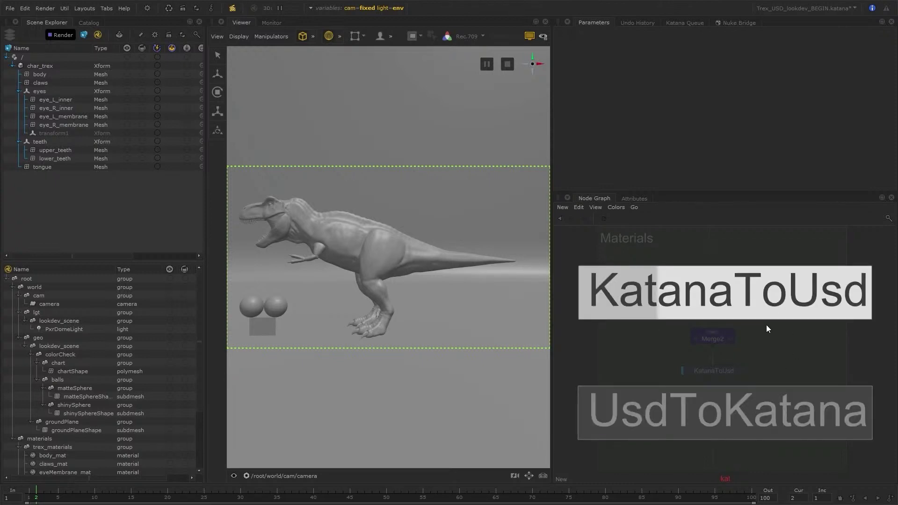
pyautogui.press('BackSpace')
pyautogui.press('BackSpace')
pyautogui.press('BackSpace')
pyautogui.write('cons')
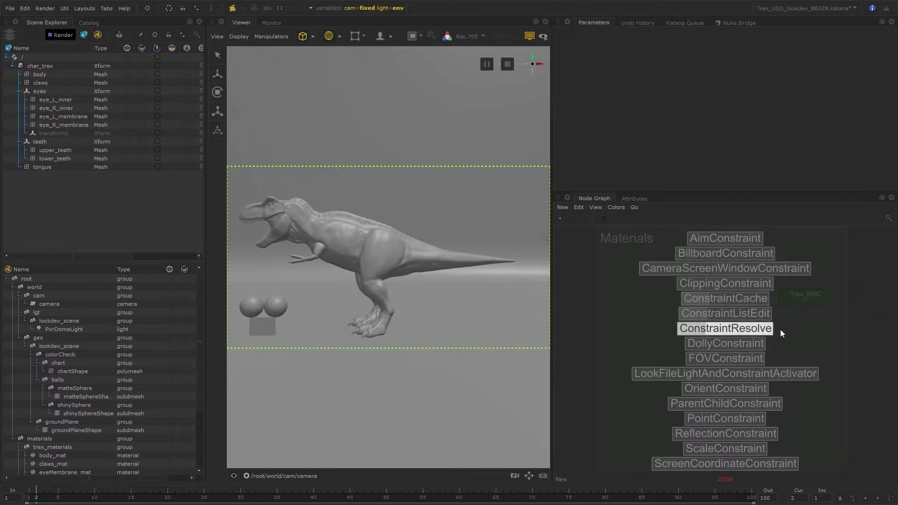
pyautogui.press('Escape')
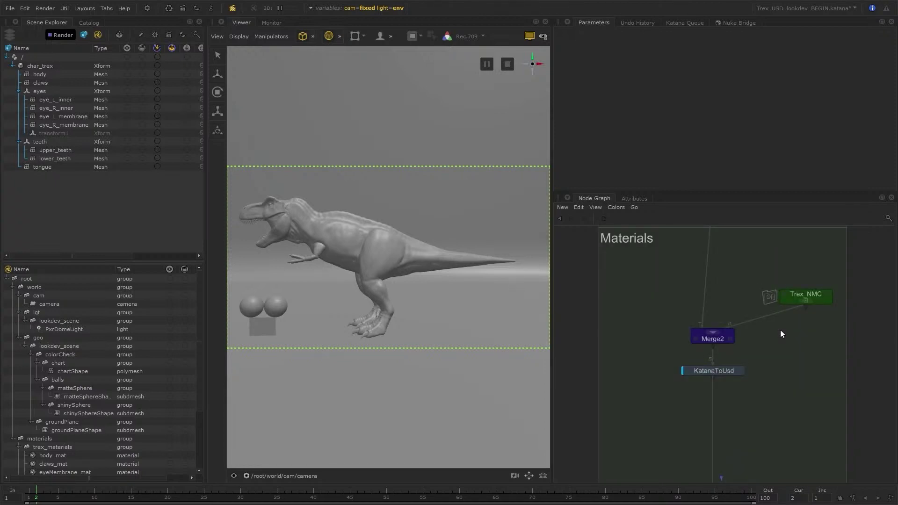
# - Open the parameters of the KatanaToUsd node for editing
pyautogui.scroll(3, 719, 379)
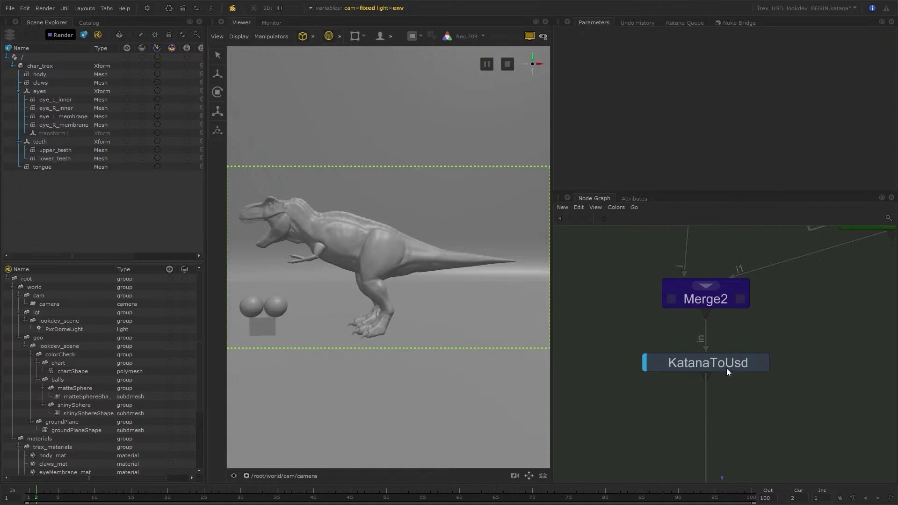
pyautogui.click(762, 363)
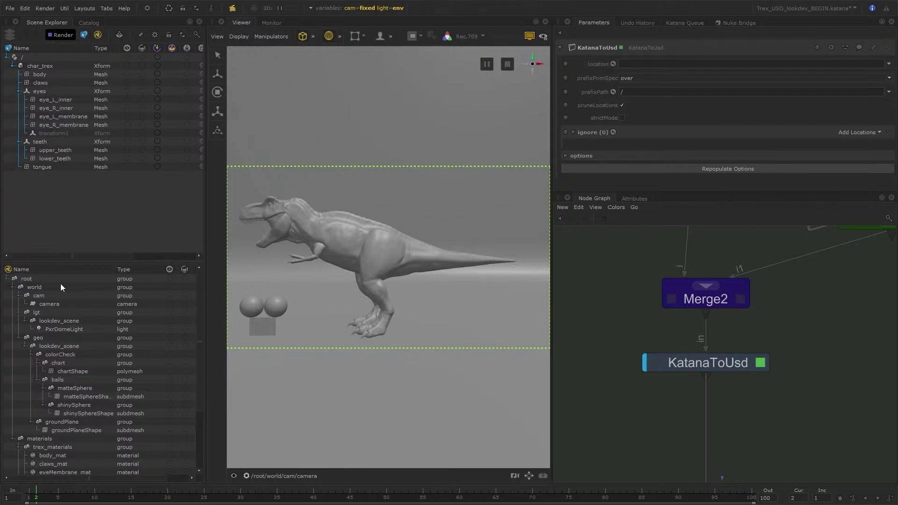
# - Try /root as the KatanaToUsd location and review the T-rex scene and the downstream Lighting and Render Settings groups
pyautogui.moveTo(38, 278); pyautogui.dragTo(631, 64)
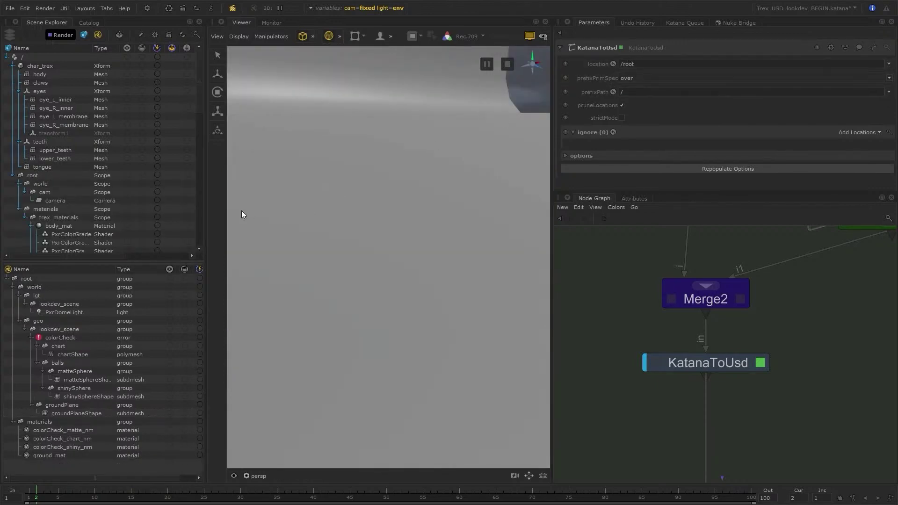
pyautogui.scroll(-10, 336, 226)
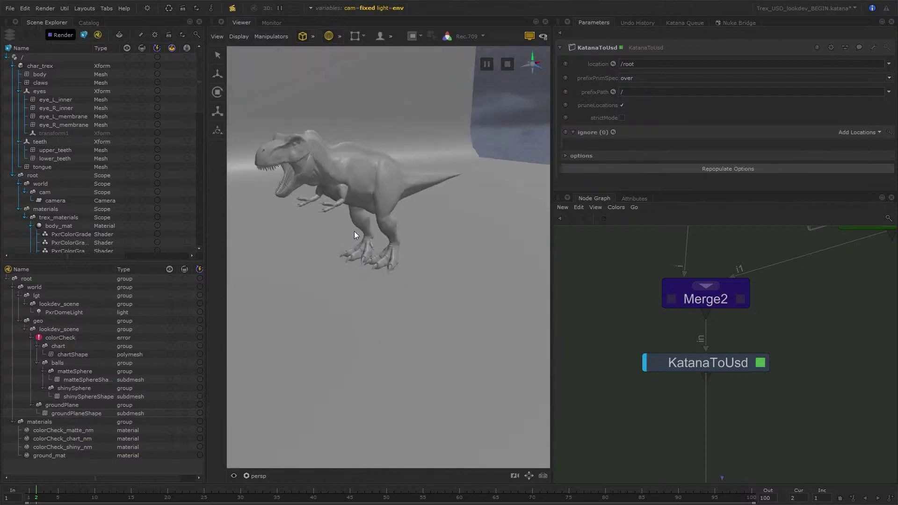
pyautogui.scroll(-5, 792, 304)
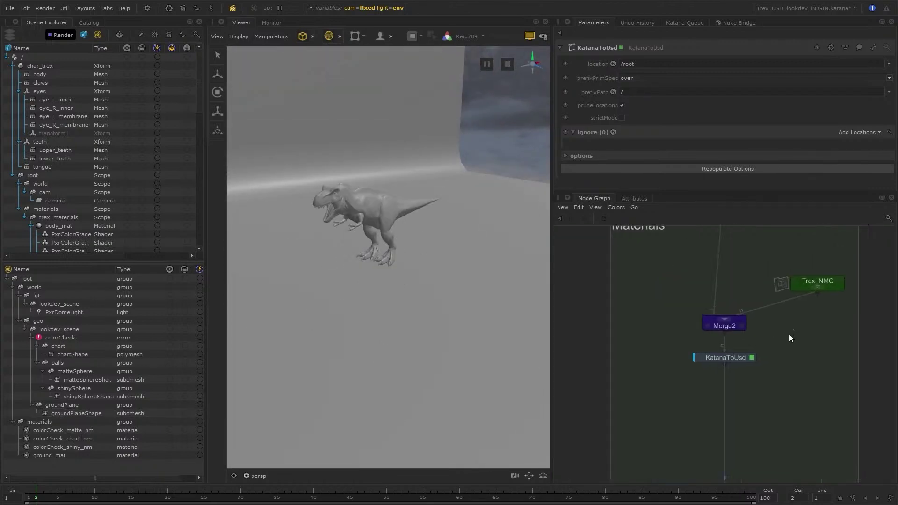
pyautogui.moveTo(707, 467); pyautogui.dragTo(716, 276, button='middle')
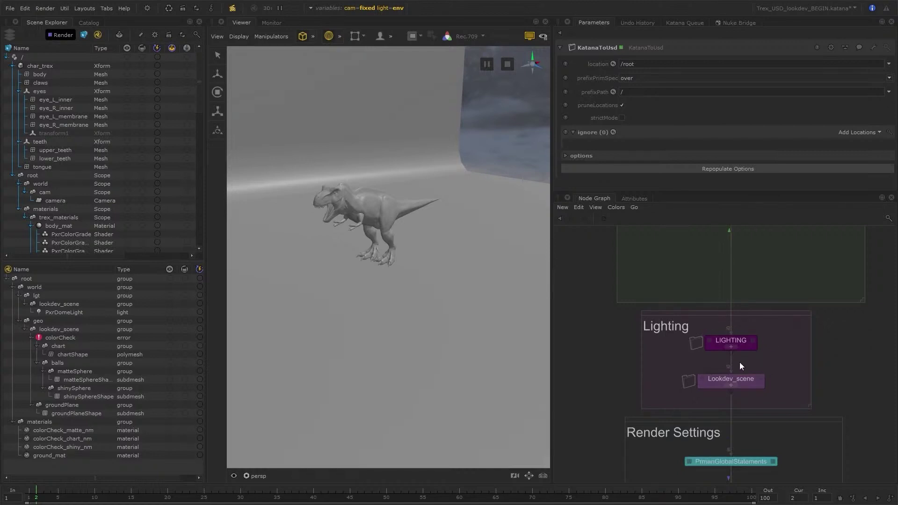
pyautogui.moveTo(759, 395); pyautogui.dragTo(765, 323, button='middle')
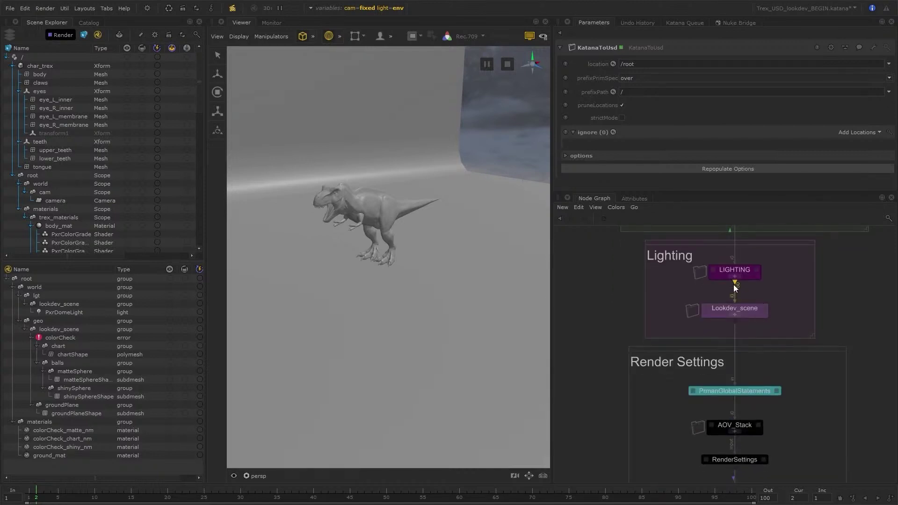
pyautogui.moveTo(762, 243); pyautogui.dragTo(787, 322, button='middle')
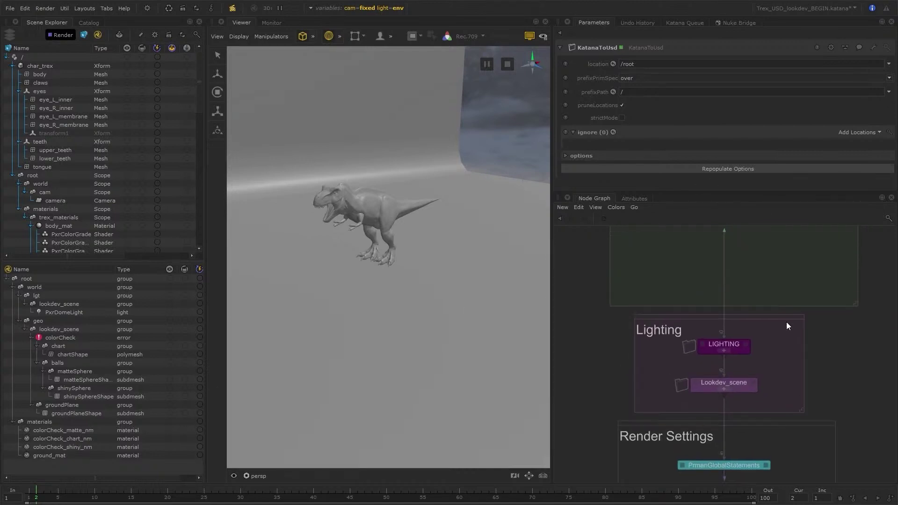
pyautogui.moveTo(766, 169); pyautogui.dragTo(764, 307, button='middle')
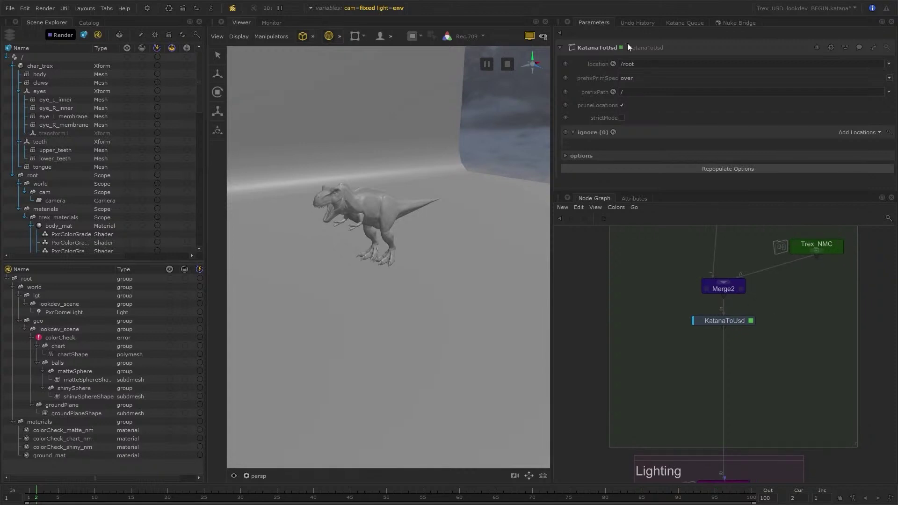
# - Replace the KatanaToUsd location with the materials group, /root/materials
pyautogui.moveTo(642, 64); pyautogui.dragTo(584, 65)
pyautogui.press('BackSpace')
pyautogui.press('Return')
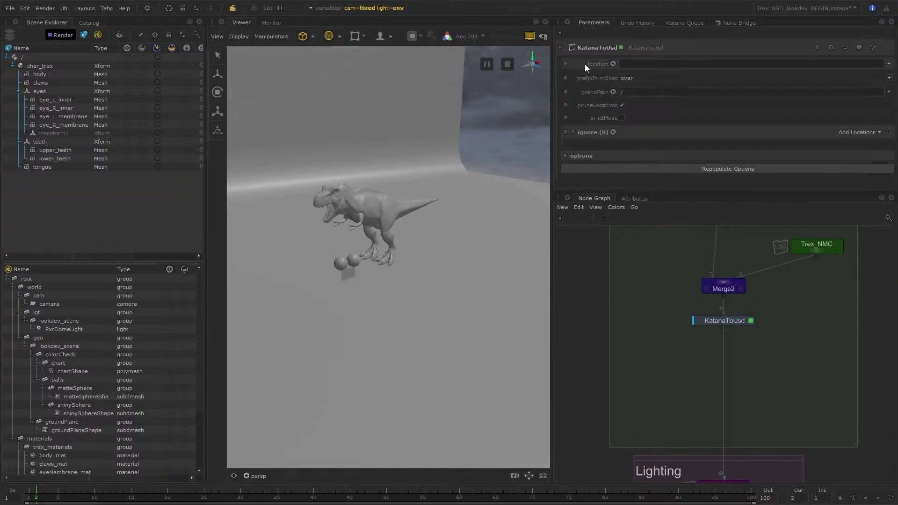
pyautogui.scroll(-3, 106, 394)
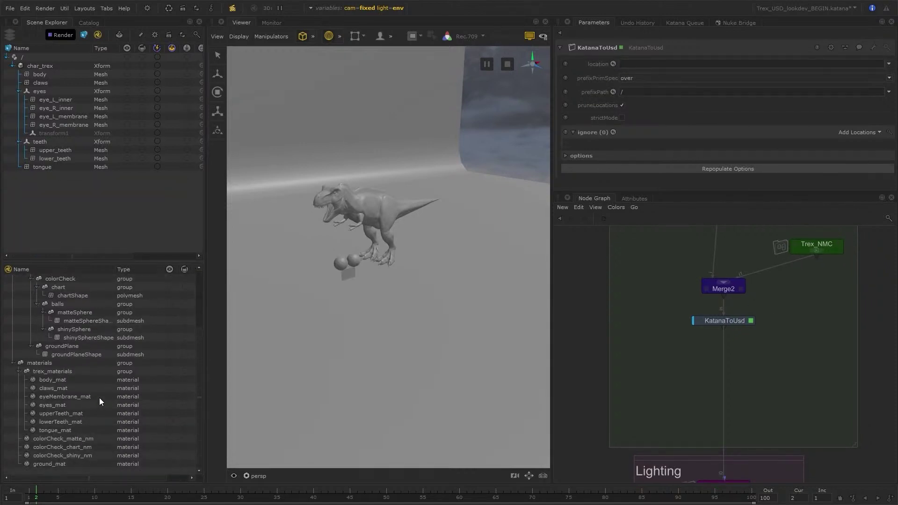
pyautogui.click(58, 365)
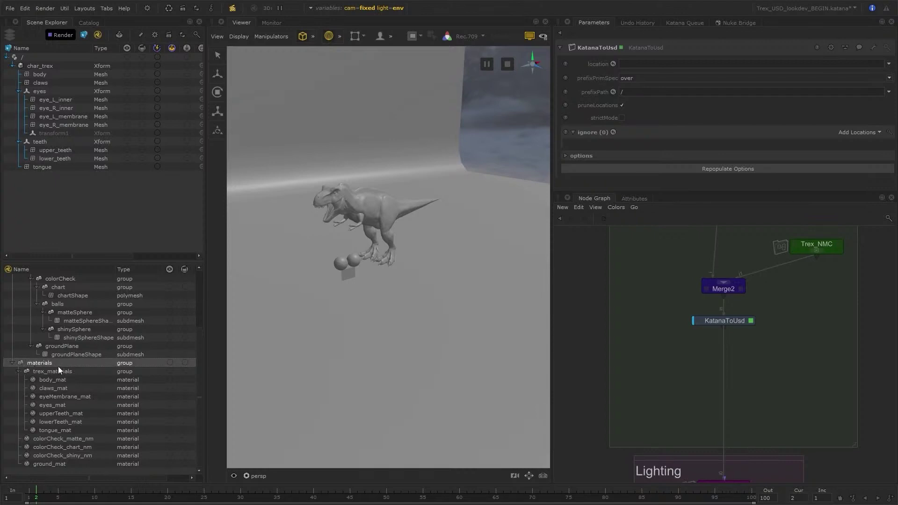
pyautogui.moveTo(51, 364); pyautogui.dragTo(648, 65)
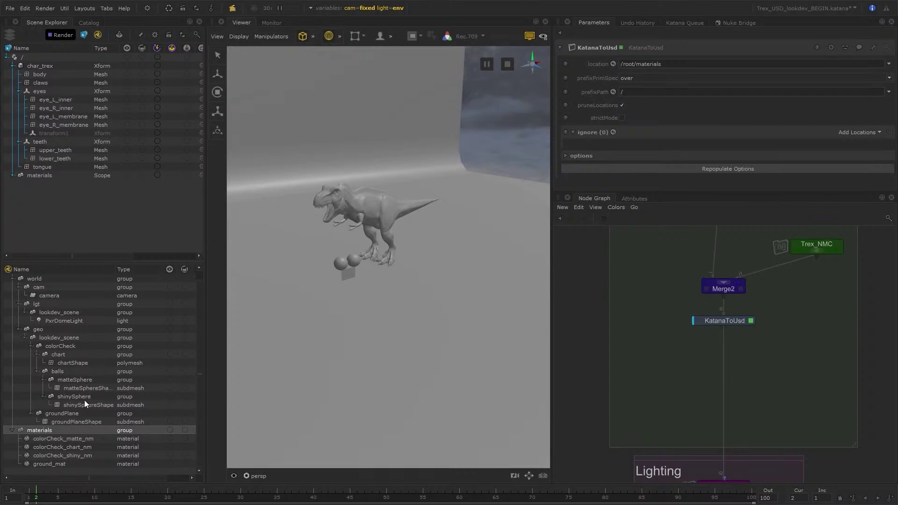
# - Expand materials and trex_materials in the USD tree and compare their materials with those remaining in the Katana tree
pyautogui.click(12, 175)
pyautogui.click(19, 183)
pyautogui.moveTo(72, 440); pyautogui.dragTo(90, 464)
pyautogui.click(99, 440)
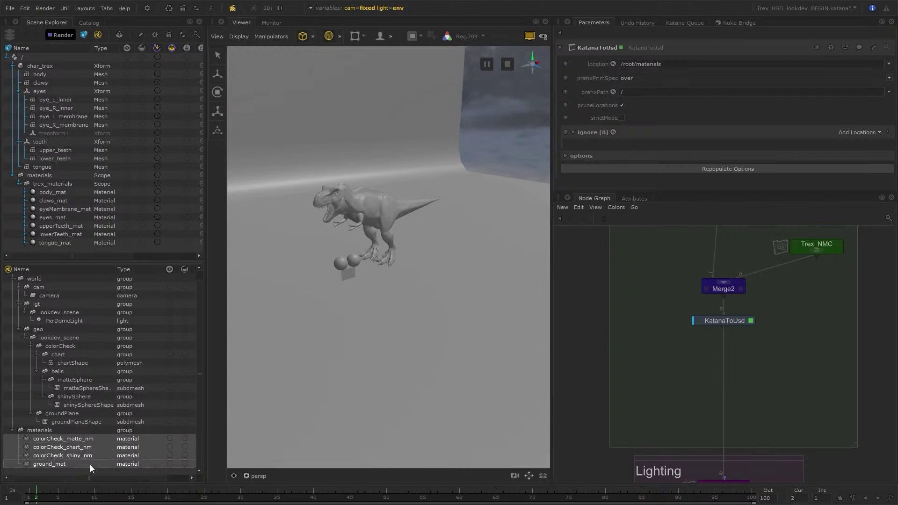
pyautogui.click(122, 463)
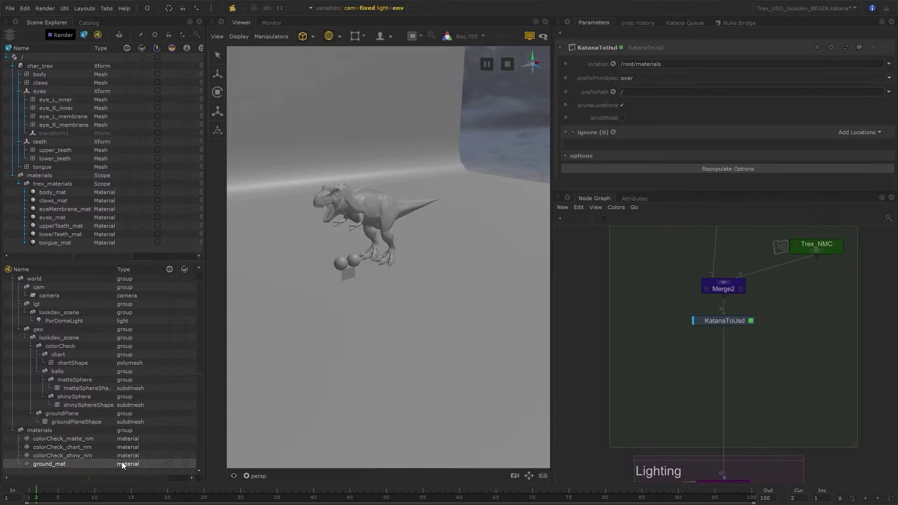
pyautogui.click(89, 186)
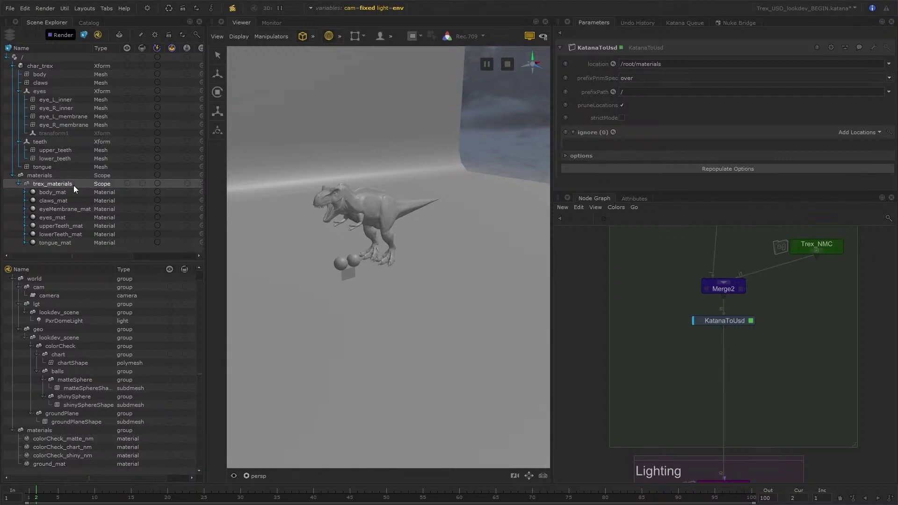
pyautogui.moveTo(78, 191); pyautogui.dragTo(68, 239)
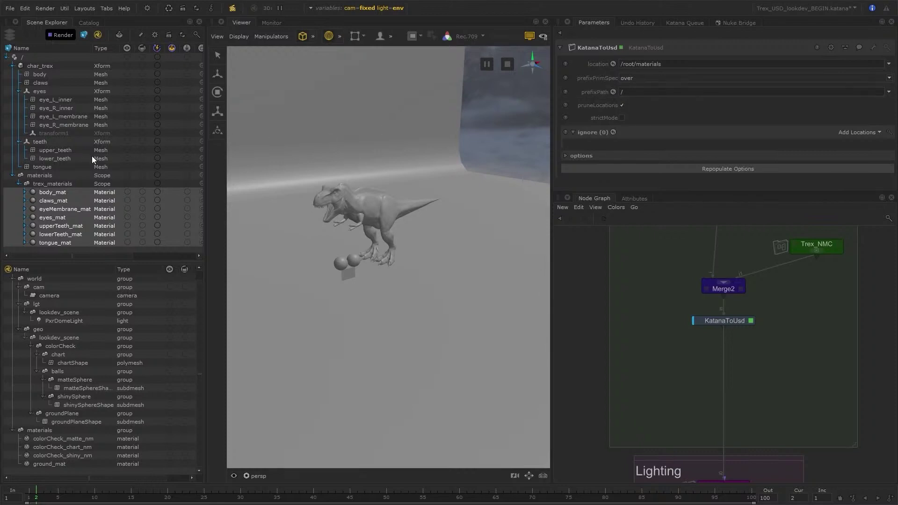
pyautogui.click(68, 175)
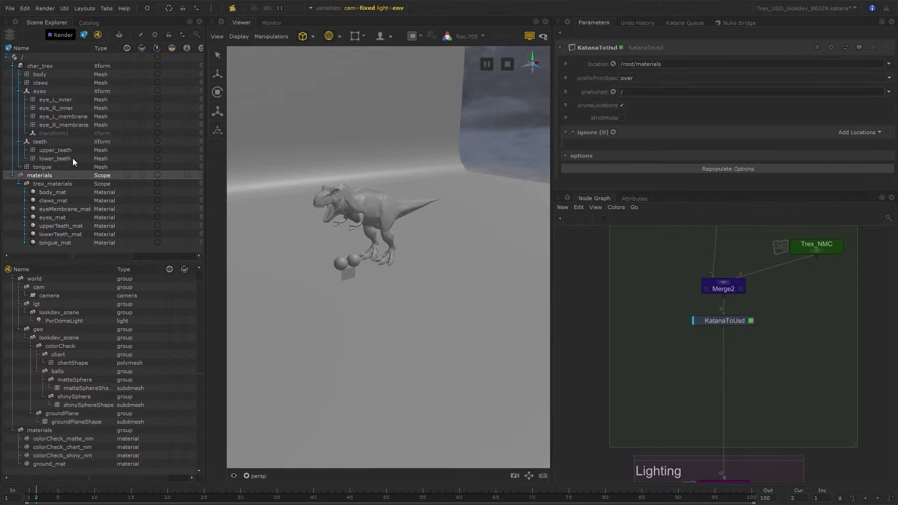
# - Set the KatanaToUsd prefixPath to /char_trex and expand the materials scope under char_trex
pyautogui.click(54, 67)
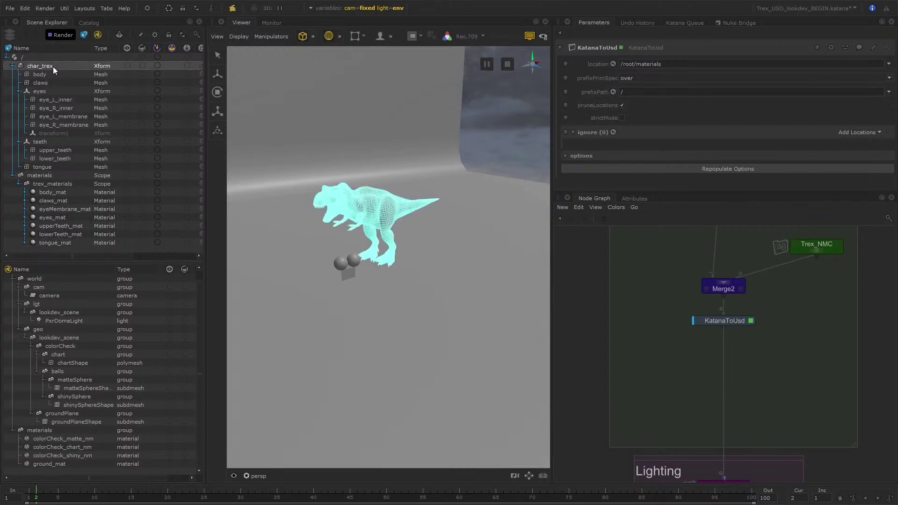
pyautogui.click(624, 92)
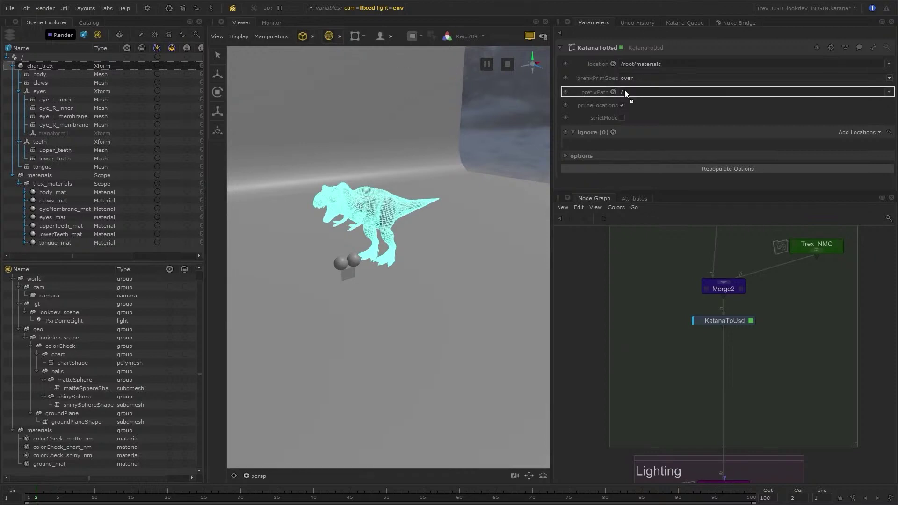
pyautogui.moveTo(639, 92); pyautogui.dragTo(639, 92, button='middle')
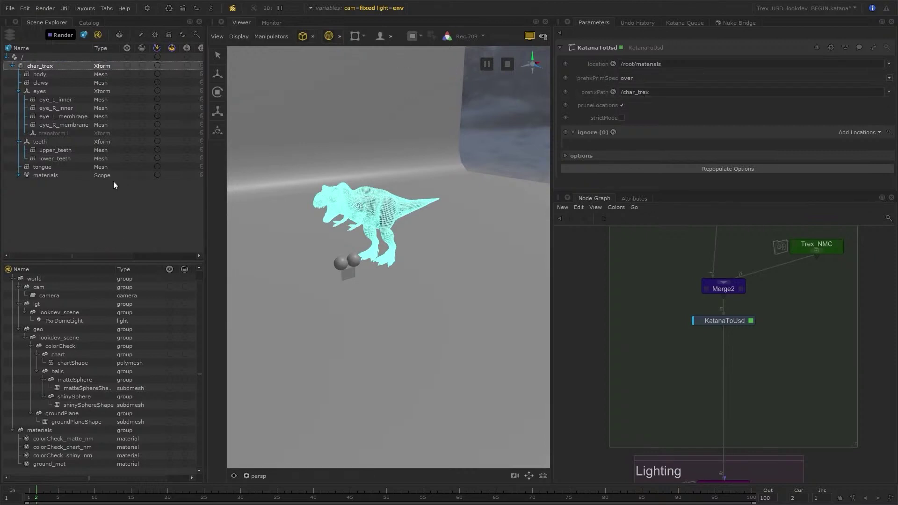
pyautogui.click(22, 176)
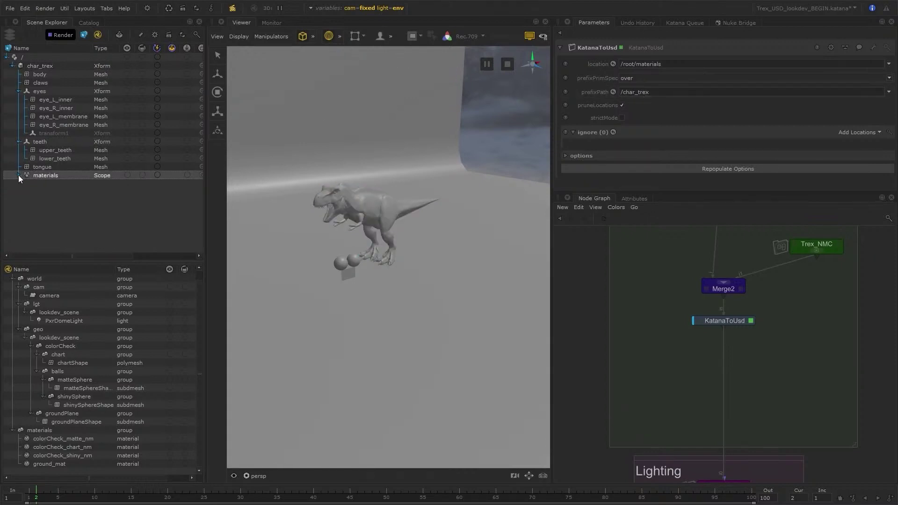
pyautogui.click(18, 175)
# - Examine the prefixPrimSpec choices and the prefix path against the upstream AssetIn nodes that bring in the T-rex
pyautogui.click(93, 66)
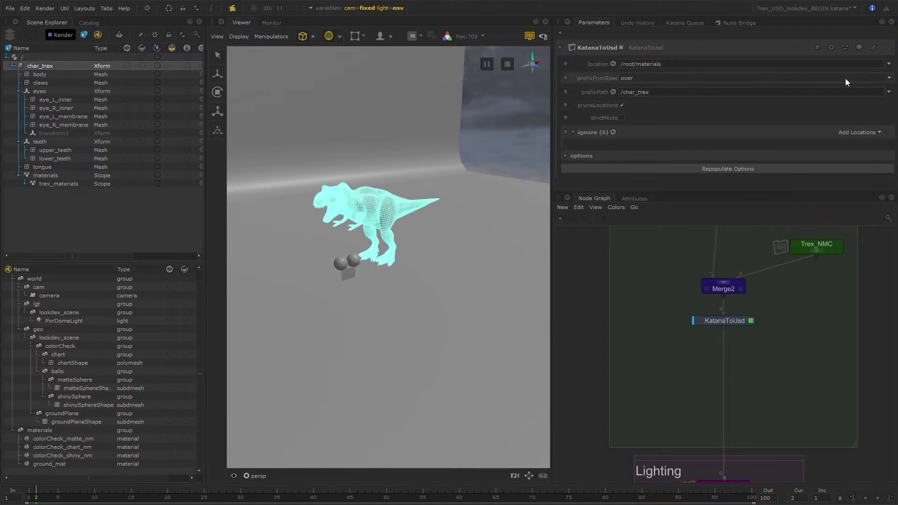
pyautogui.click(889, 79)
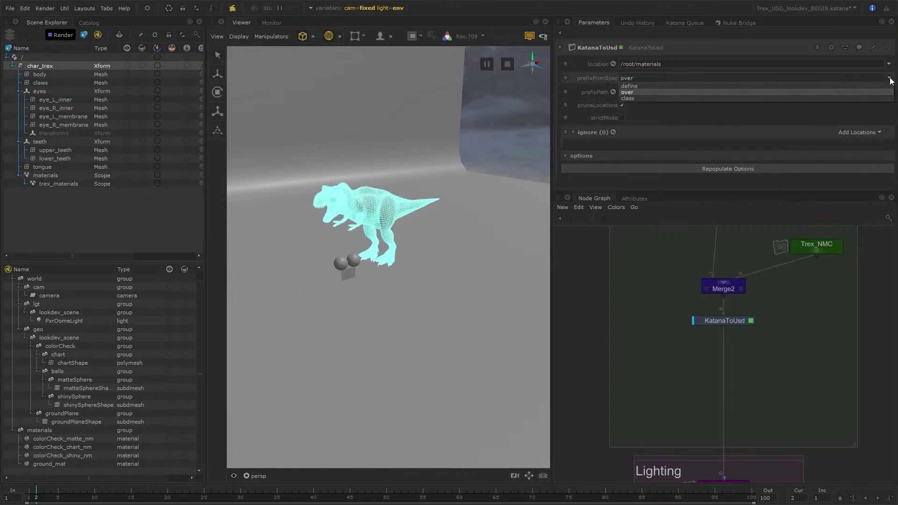
pyautogui.click(644, 92)
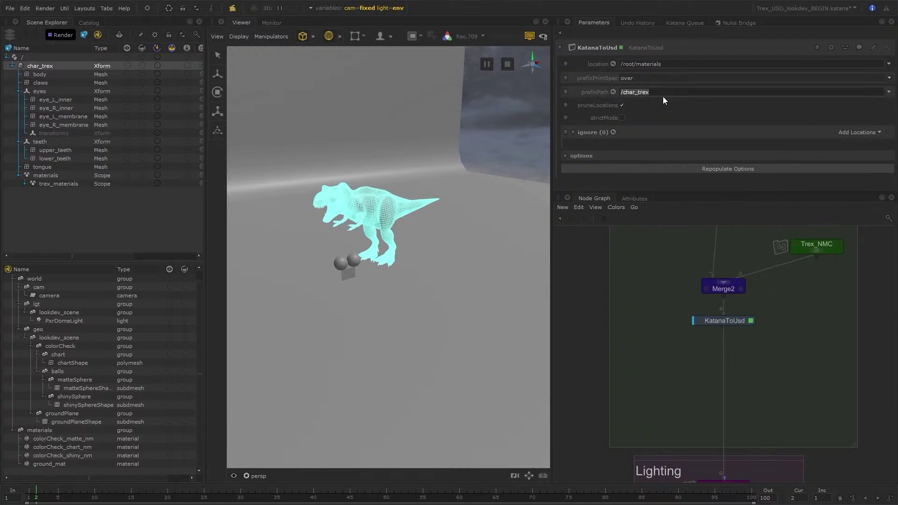
pyautogui.scroll(-2, 679, 269)
pyautogui.moveTo(686, 244); pyautogui.dragTo(677, 353, button='middle')
pyautogui.scroll(2, 698, 246)
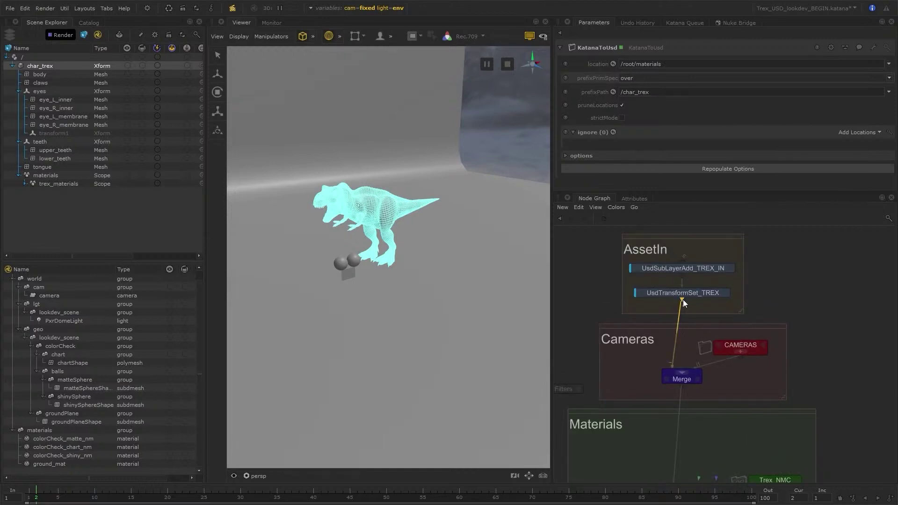
pyautogui.scroll(-2, 719, 310)
pyautogui.moveTo(767, 416); pyautogui.dragTo(725, 341, button='middle')
pyautogui.scroll(2, 725, 340)
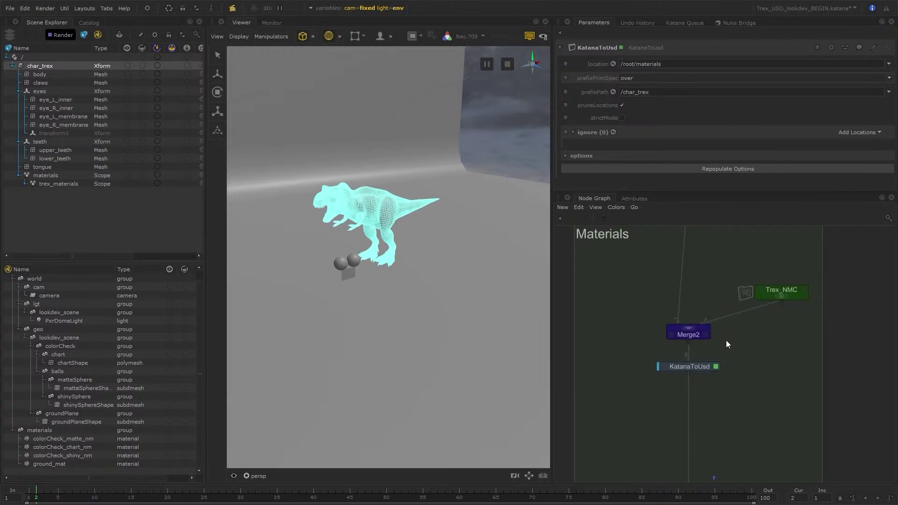
# - Try define as the KatanaToUsd prefixPrimSpec and return it to over
pyautogui.click(711, 77)
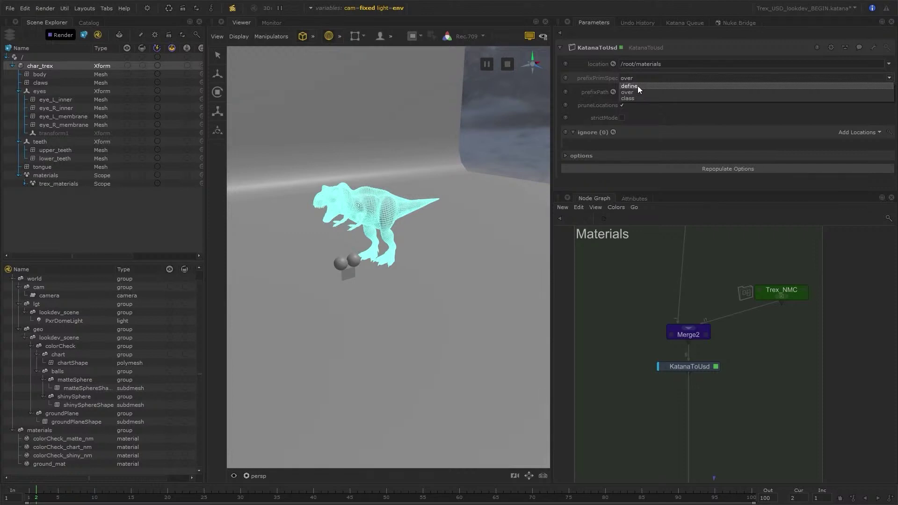
pyautogui.click(637, 86)
pyautogui.click(655, 78)
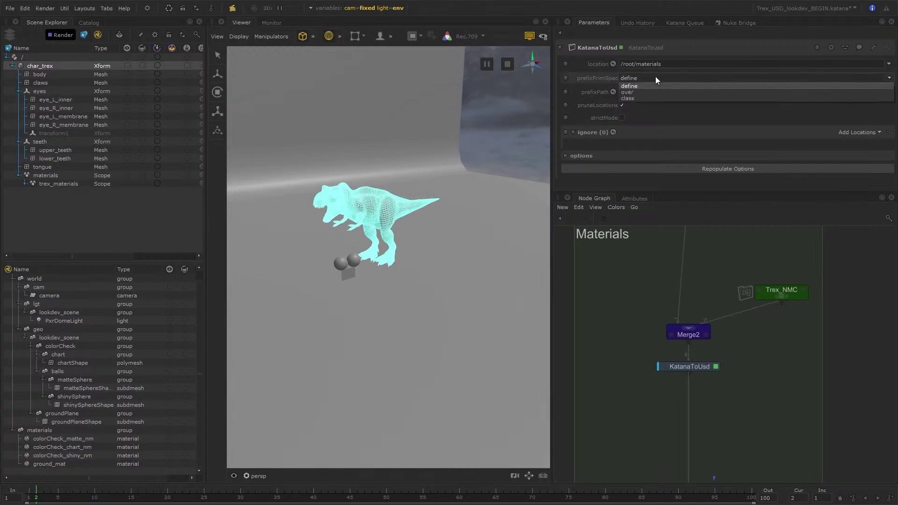
pyautogui.click(633, 92)
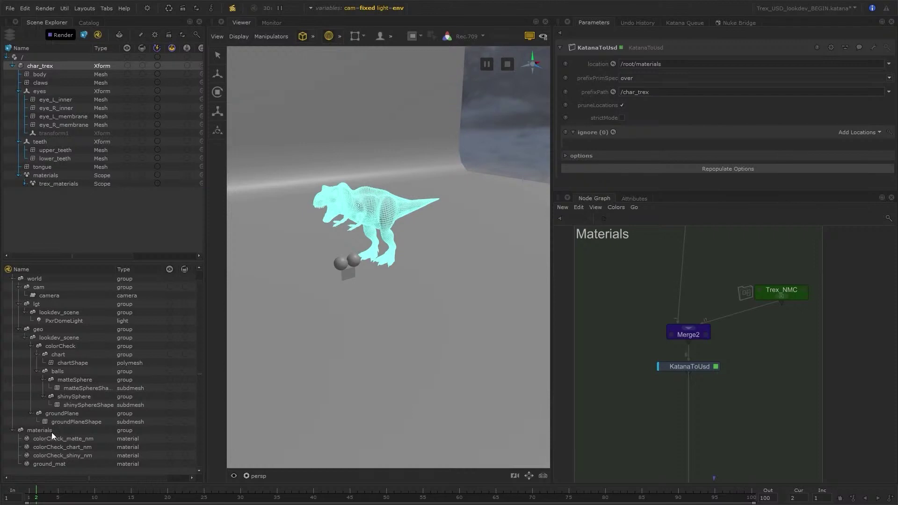
# - Turn pruneLocations off to inspect the T-rex materials in the Katana tree, and turn it back on
pyautogui.click(621, 105)
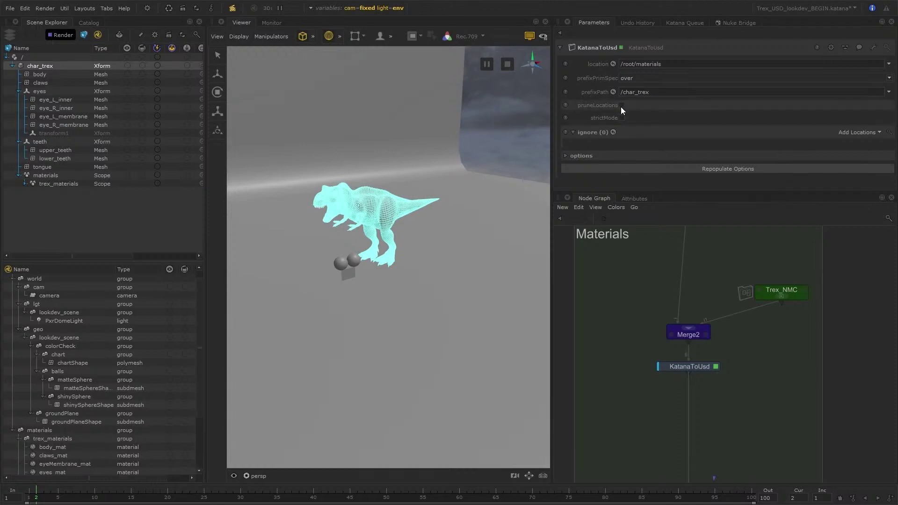
pyautogui.scroll(-3, 65, 401)
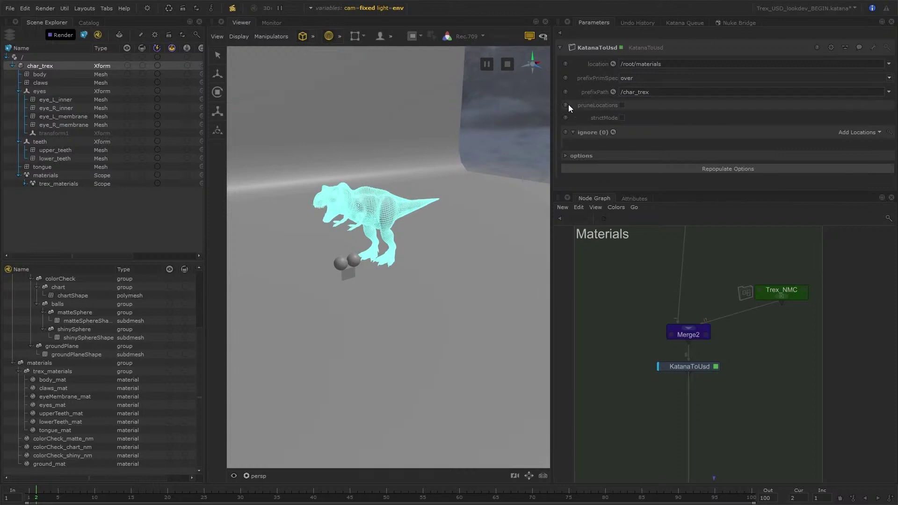
pyautogui.click(622, 105)
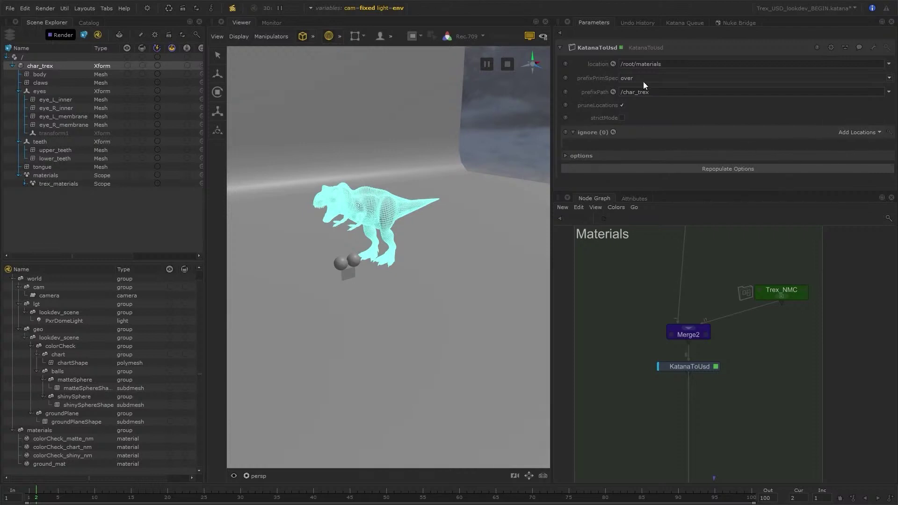
# - Review the KatanaToUsd conversion options for cameras, geometry, lights and materials, and expand trex_materials under char_trex
pyautogui.click(591, 155)
pyautogui.scroll(-4, 708, 159)
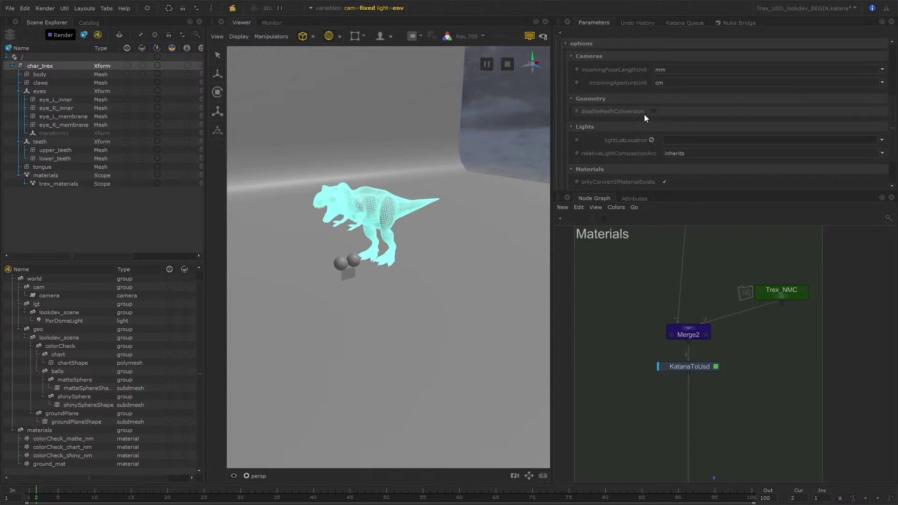
pyautogui.scroll(4, 614, 119)
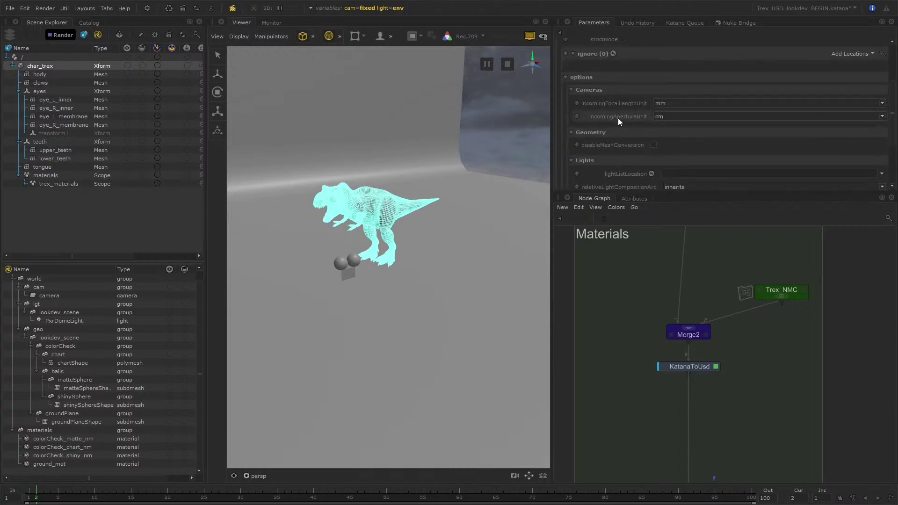
pyautogui.click(588, 106)
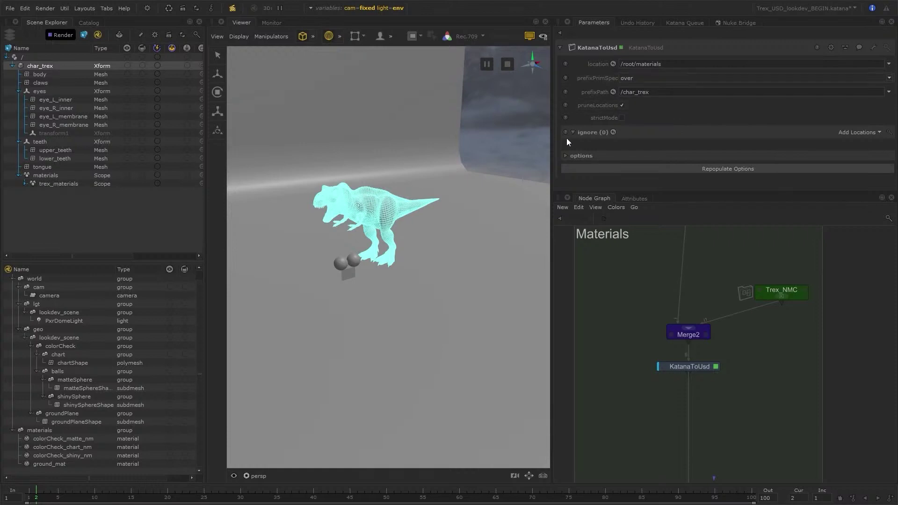
pyautogui.click(25, 183)
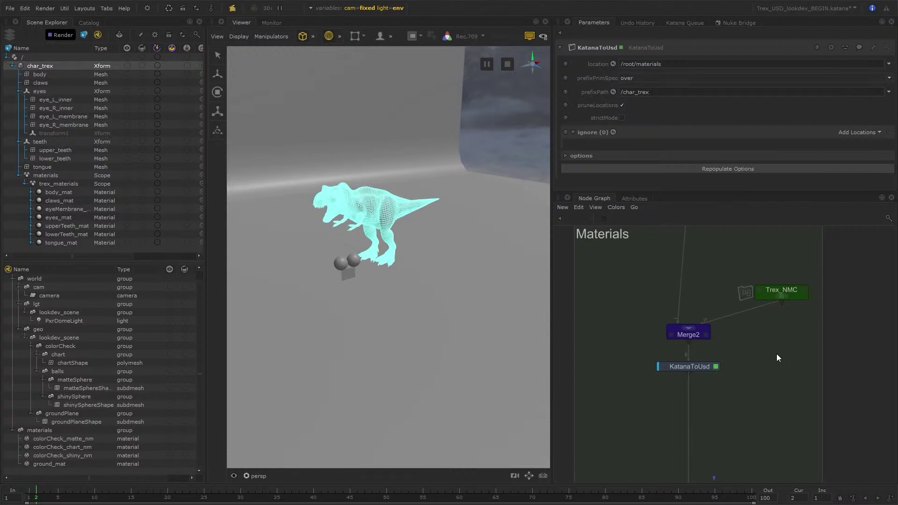
# - Add a UsdCollection node on the connection above Merge2 in the Materials group
pyautogui.press('Tab')
pyautogui.write('usdcol')
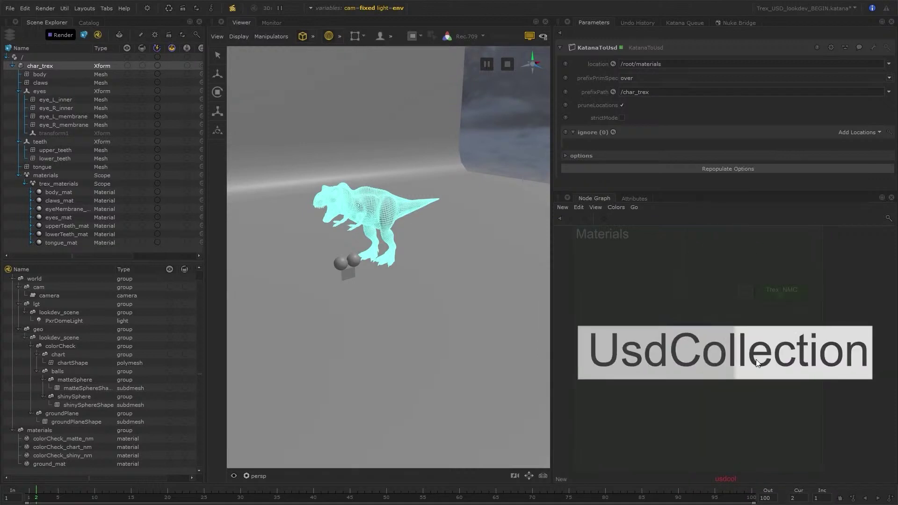
pyautogui.press('Return')
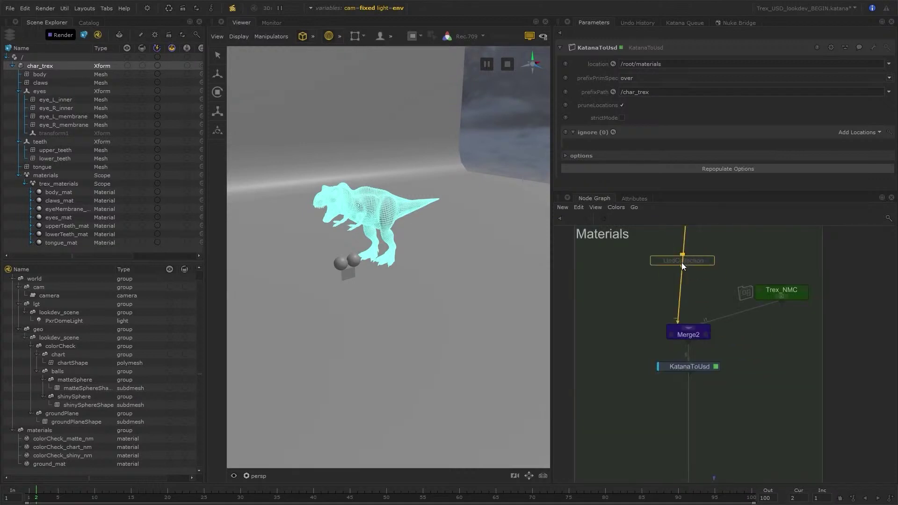
pyautogui.click(691, 264)
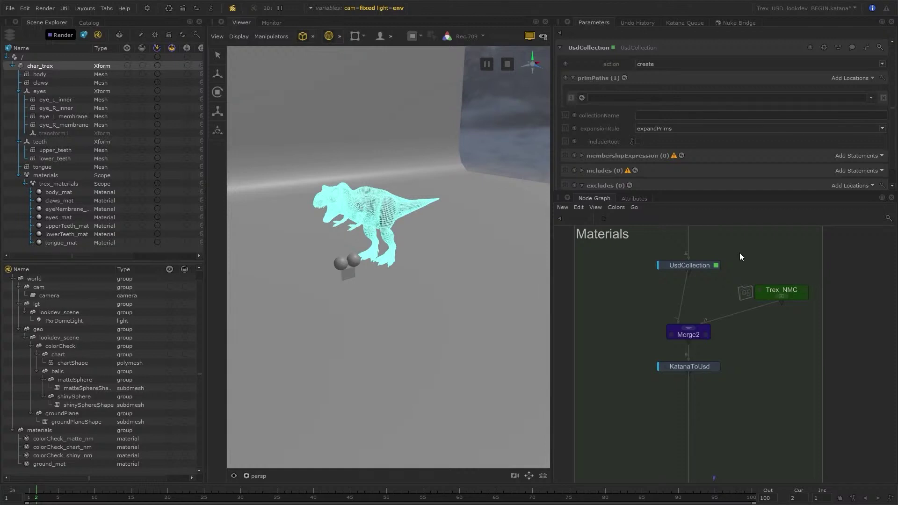
# - Review the create and edit choices for the UsdCollection action, keeping create
pyautogui.click(881, 64)
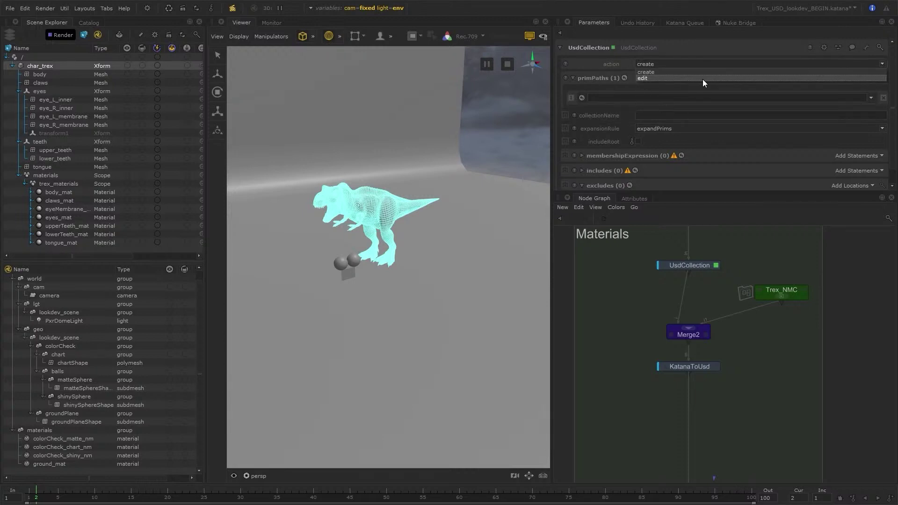
pyautogui.click(742, 56)
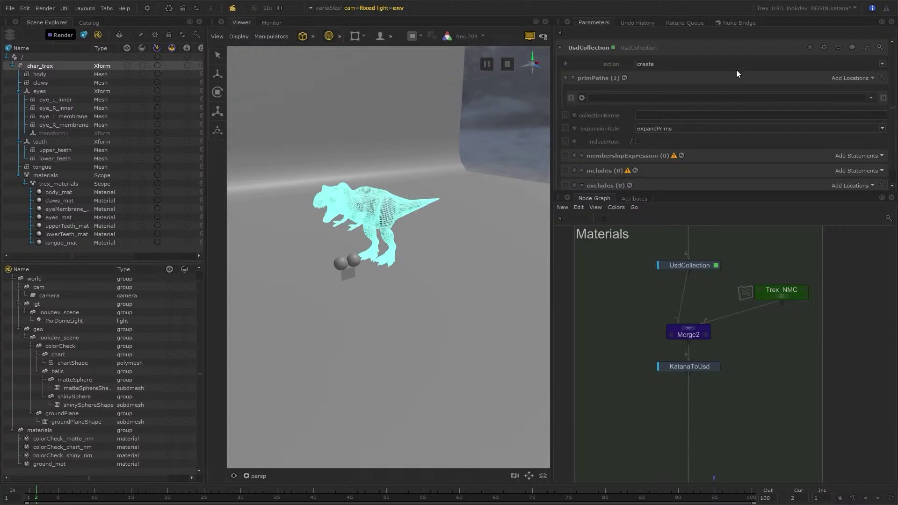
pyautogui.click(780, 64)
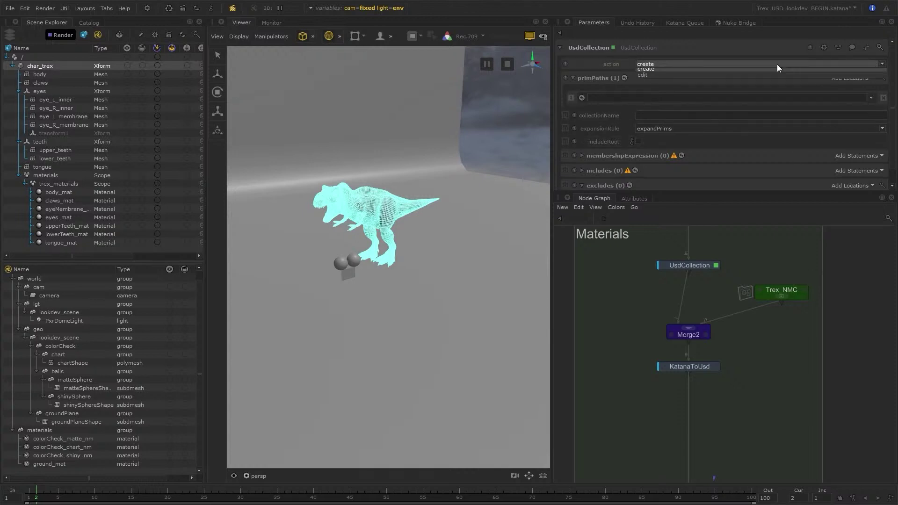
pyautogui.click(703, 48)
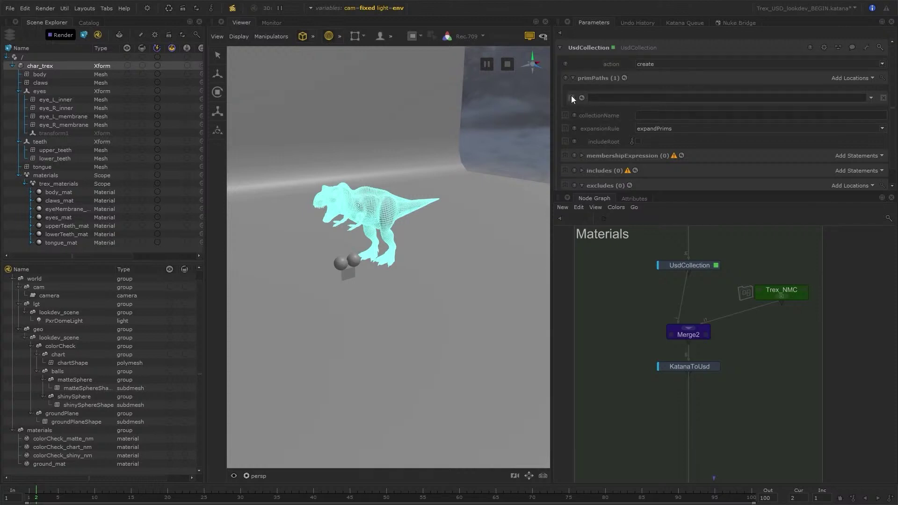
# - Look through the scene camera /root/world/cam/camera in the viewer
pyautogui.click(260, 475)
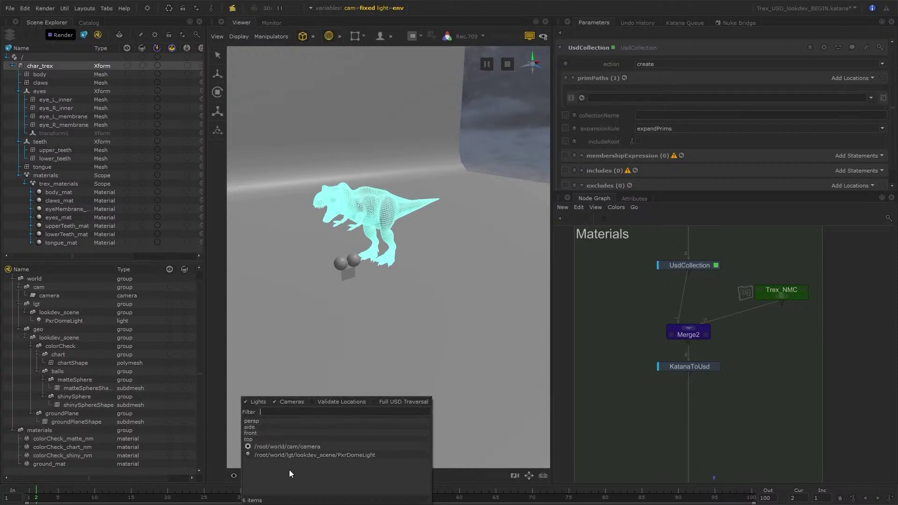
pyautogui.click(322, 443)
pyautogui.click(405, 205)
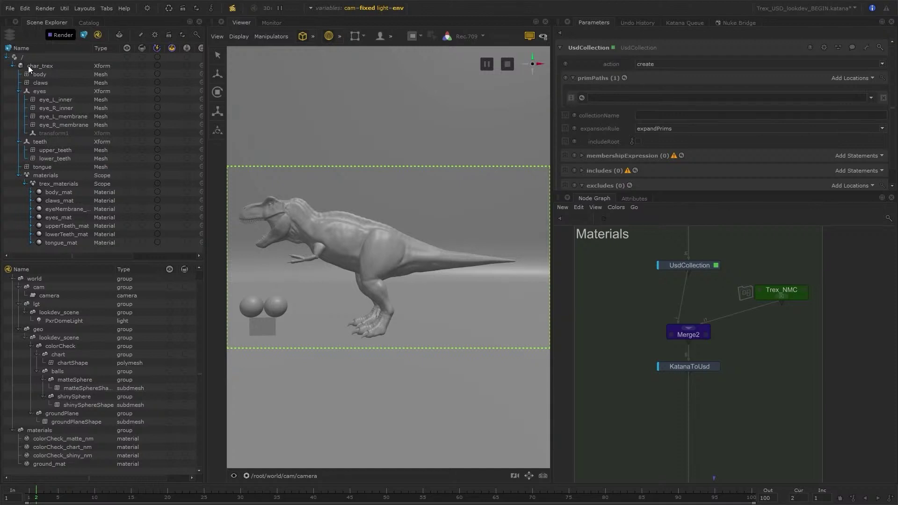
# - Set the collection's prim path to /char_trex and its collectionName to skin, with the scene tree widened
pyautogui.click(64, 66)
pyautogui.moveTo(57, 65); pyautogui.dragTo(603, 98)
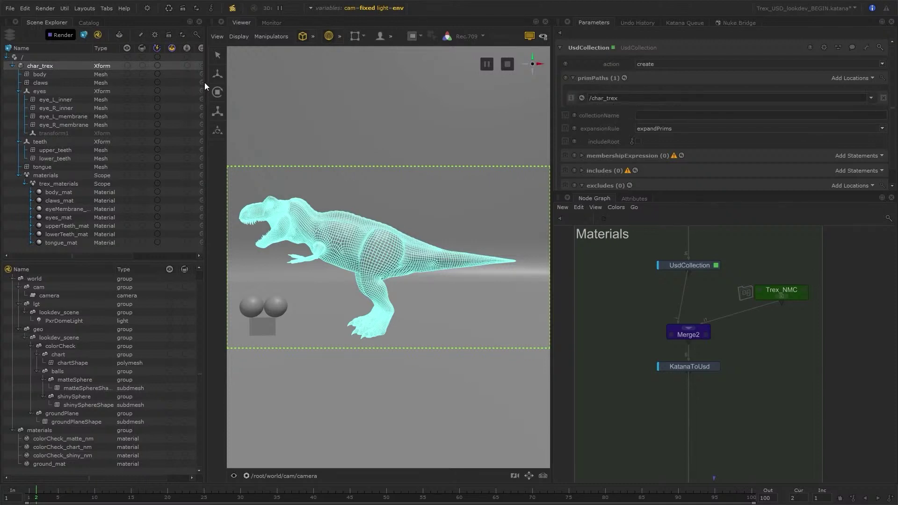
pyautogui.moveTo(204, 82); pyautogui.dragTo(270, 82)
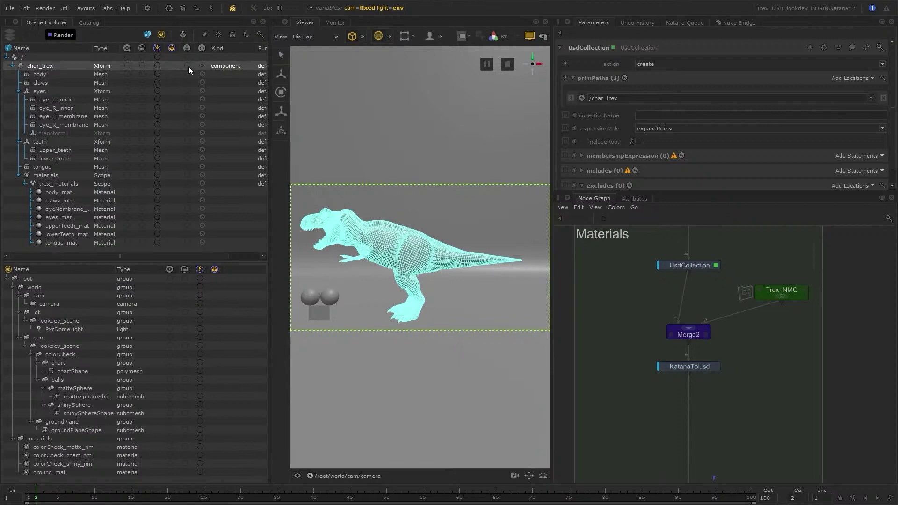
pyautogui.click(658, 115)
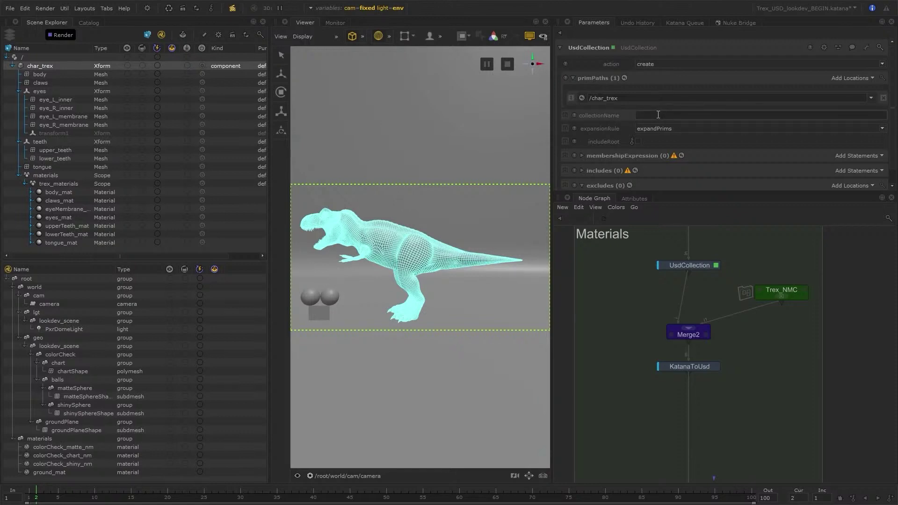
pyautogui.write('skin')
pyautogui.press('Return')
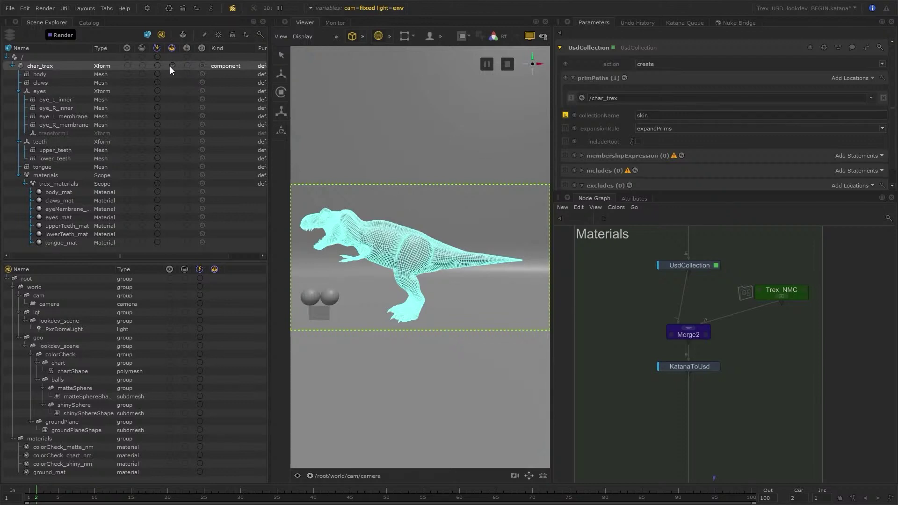
# - Hide the Katana tree and show the collections list with char_trex included in it
pyautogui.click(161, 35)
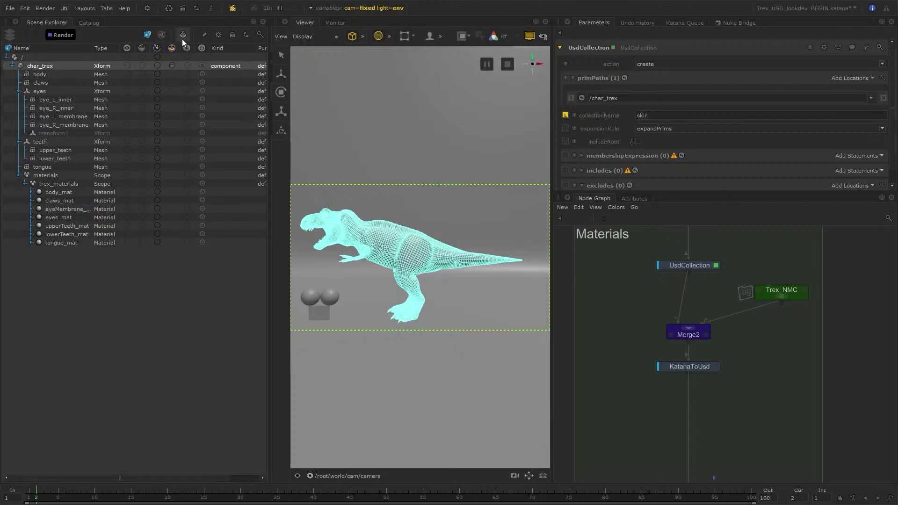
pyautogui.click(183, 35)
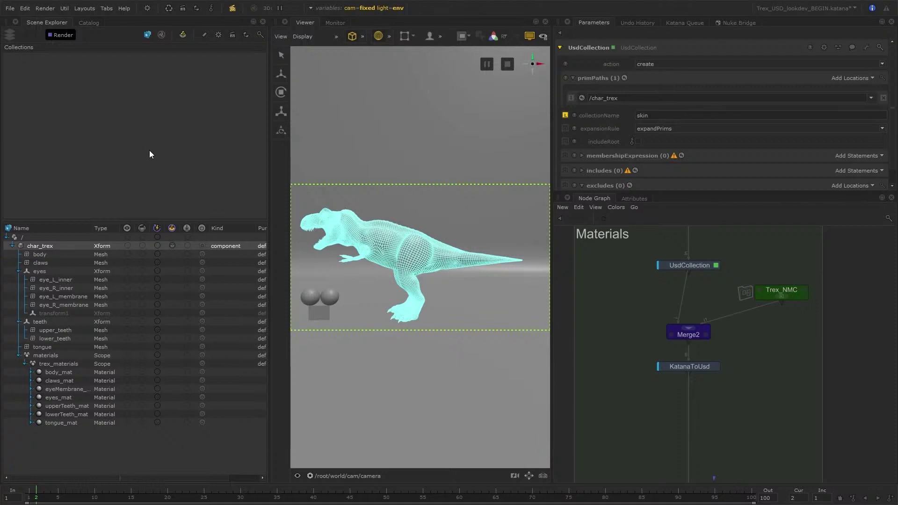
pyautogui.click(172, 246)
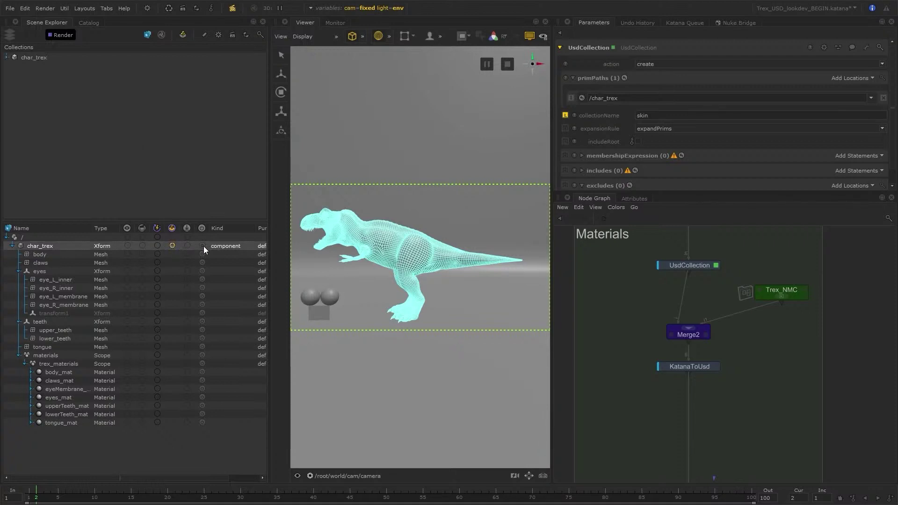
# - Include char_trex in the collections list again and expand it to show its skin collection
pyautogui.rightClick(172, 246)
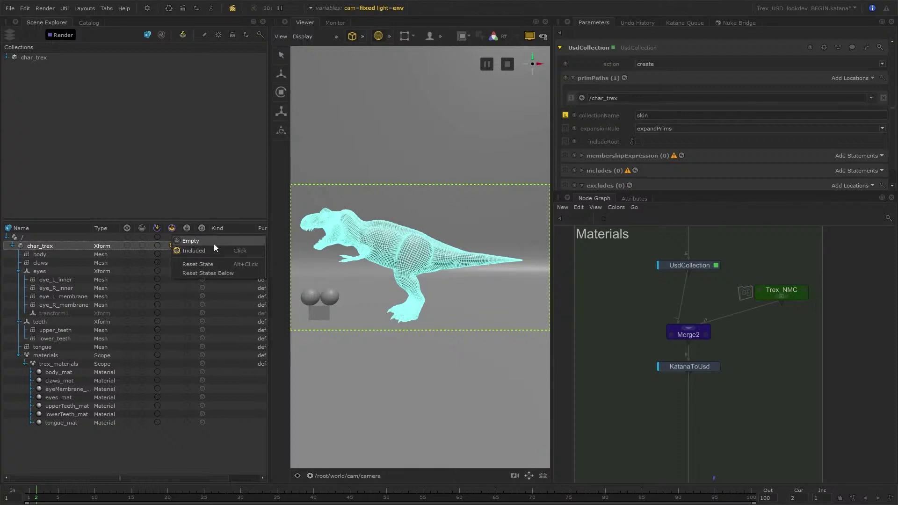
pyautogui.click(214, 243)
pyautogui.click(171, 246)
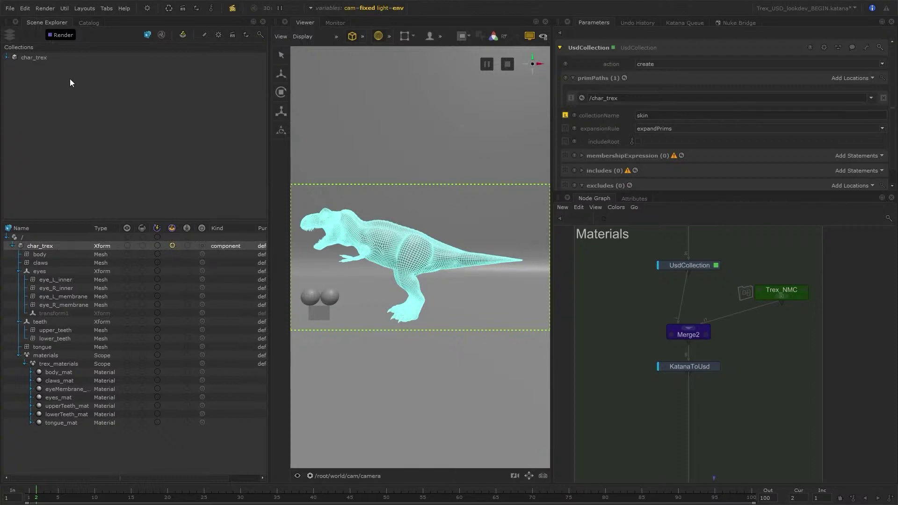
pyautogui.click(7, 57)
# - Enlarge the viewer and parameter areas and review the statement choices for the skin collection's includes and the location choices for its excludes
pyautogui.moveTo(270, 151); pyautogui.dragTo(230, 151)
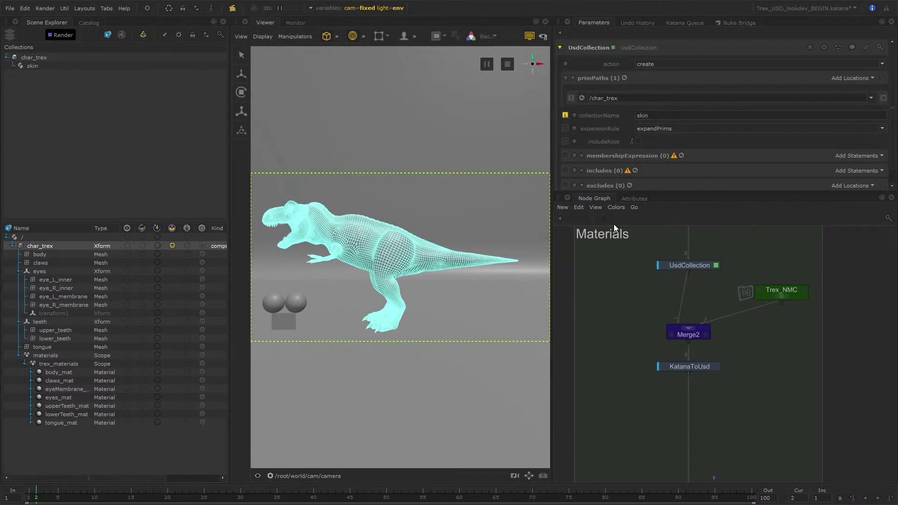
pyautogui.moveTo(673, 193); pyautogui.dragTo(676, 283)
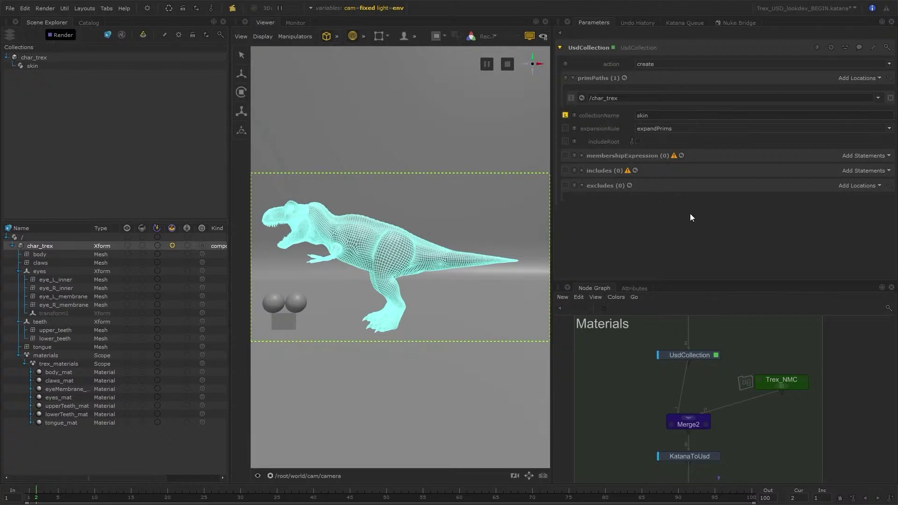
pyautogui.click(873, 170)
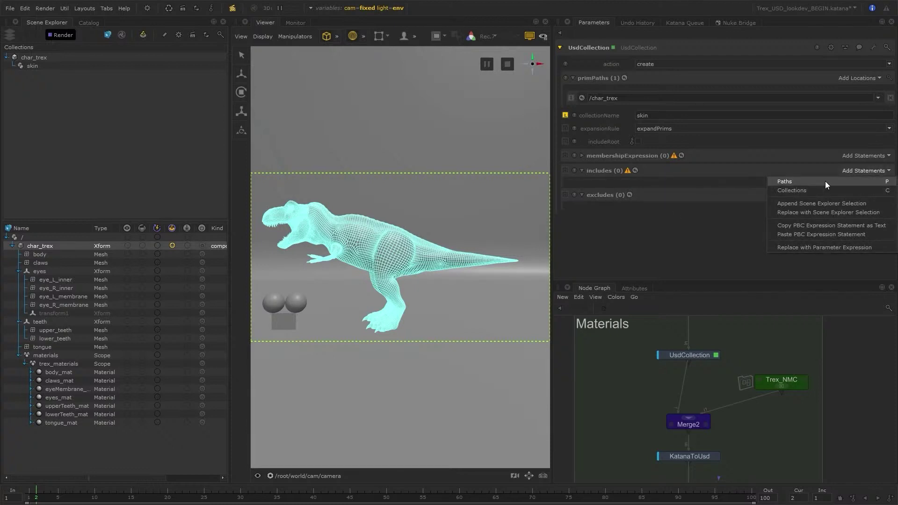
pyautogui.click(707, 209)
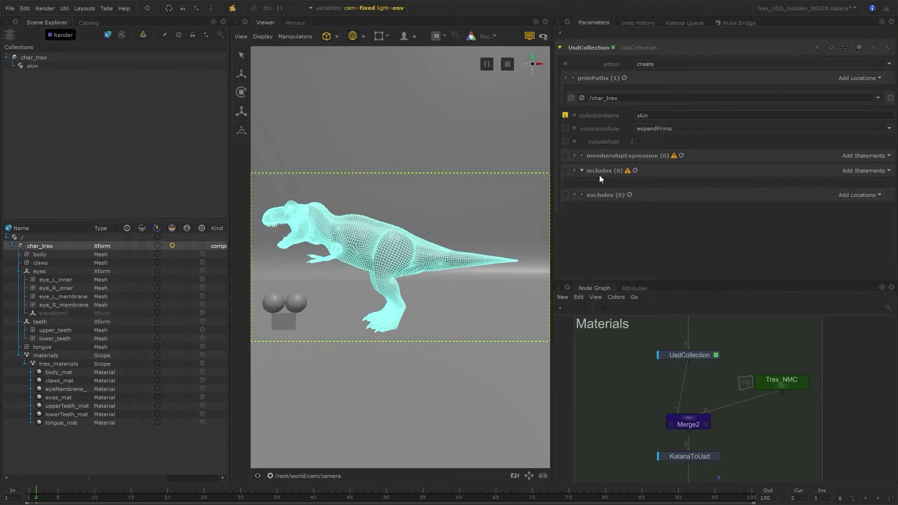
pyautogui.click(858, 195)
pyautogui.click(669, 221)
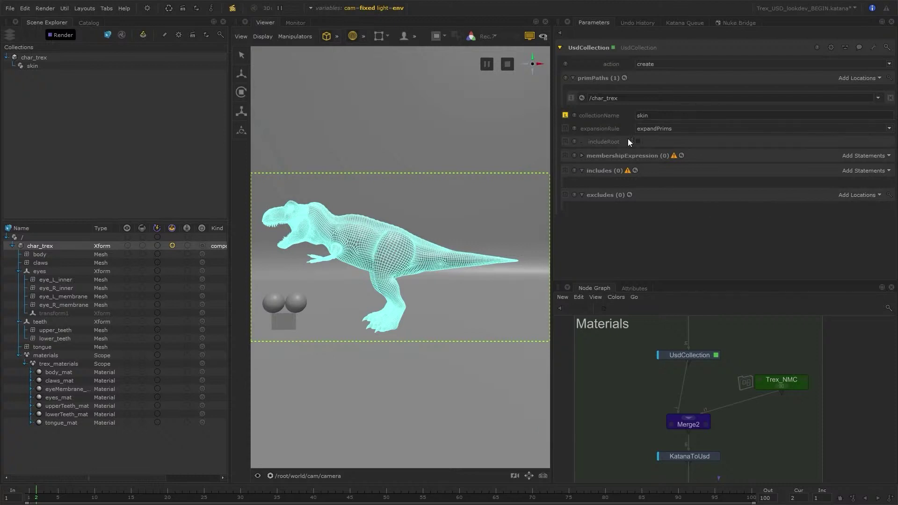
pyautogui.moveTo(643, 163)
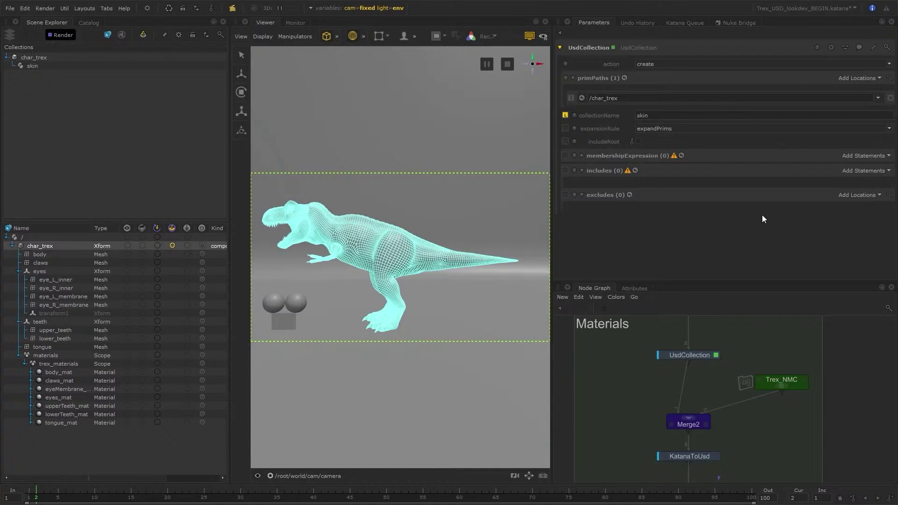
# - Add the custom membership expression /char_trex//*body* to the skin collection and select its matching prims in the scene tree
pyautogui.click(870, 156)
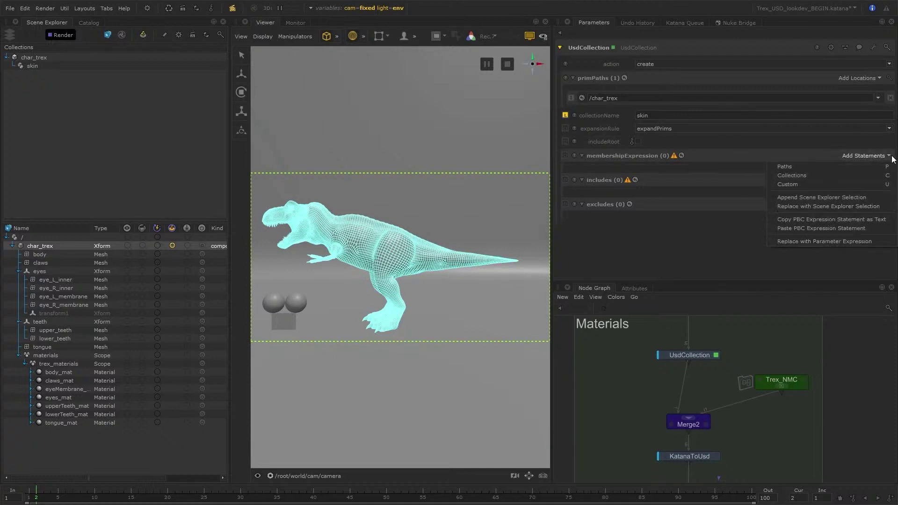
pyautogui.click(807, 184)
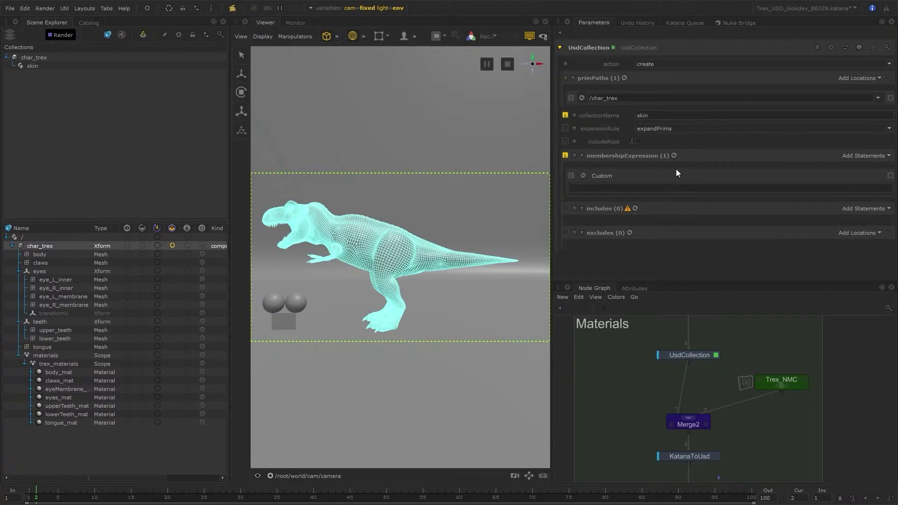
pyautogui.click(627, 118)
pyautogui.click(662, 112)
pyautogui.moveTo(61, 247); pyautogui.dragTo(604, 189)
pyautogui.write('//*body**')
pyautogui.moveTo(620, 188); pyautogui.dragTo(606, 188)
pyautogui.click(585, 176)
pyautogui.click(606, 187)
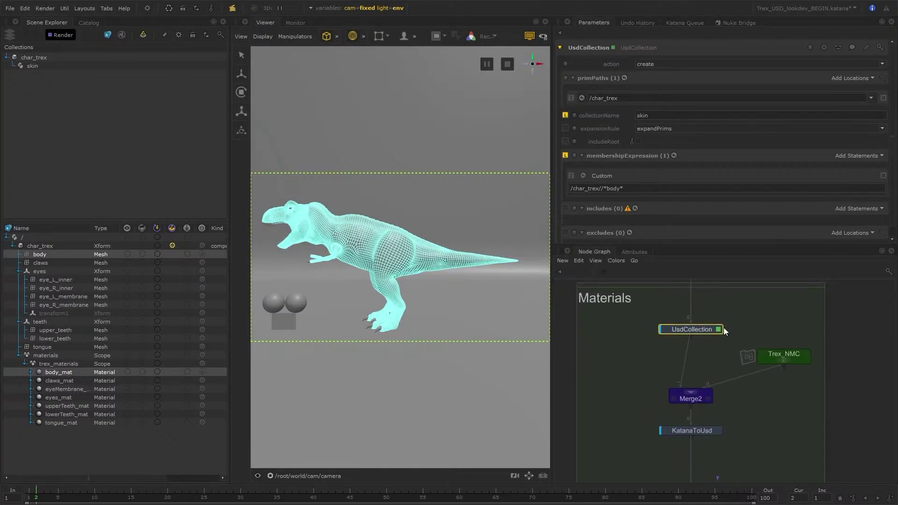
# - Convert the UsdCollection node into a group stack and open the stack's parameters
pyautogui.hotkey('shift', 'g')
pyautogui.click(720, 319)
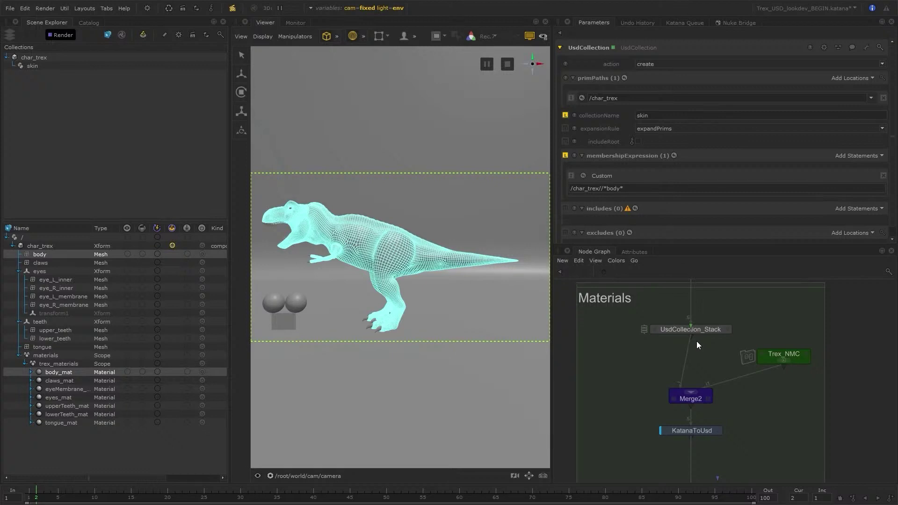
pyautogui.click(726, 329)
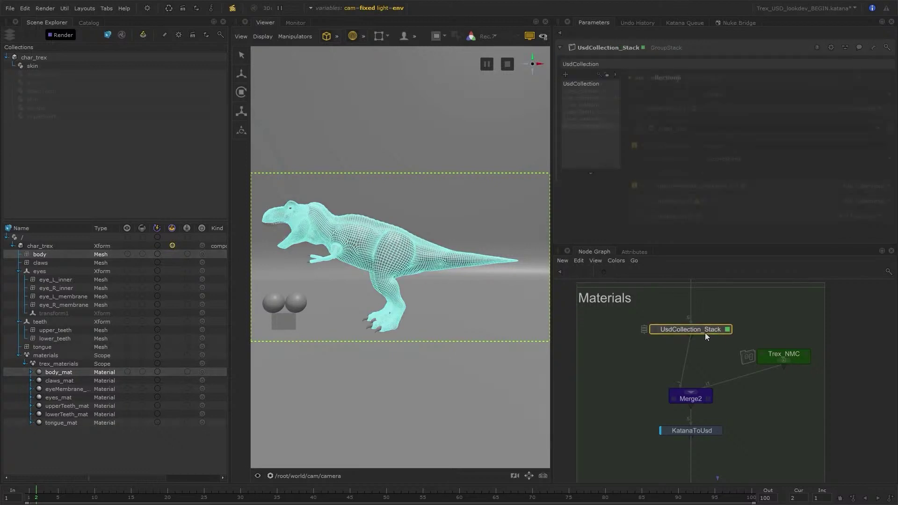
# - Rename the last node in the collection stack as tongue_collection and set its membership expression to /char_trex//*tongue*
pyautogui.press('BackSpace')
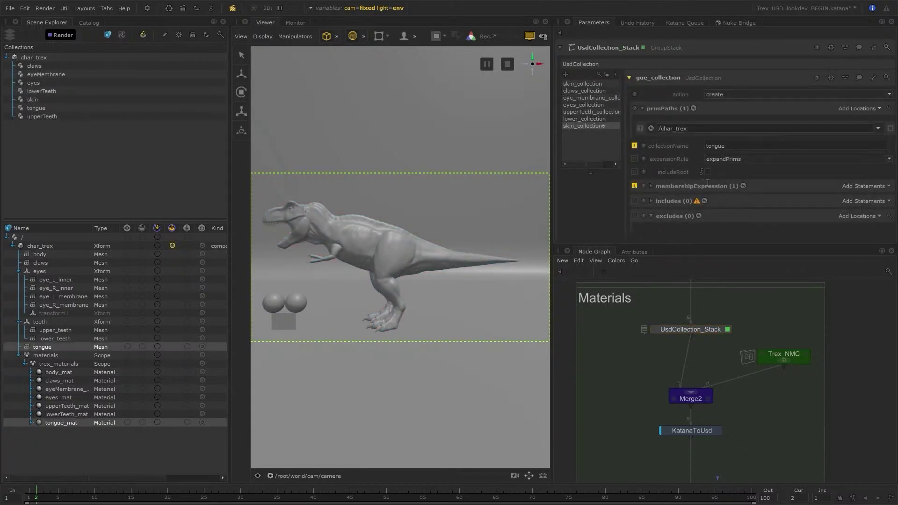
pyautogui.press('Return')
pyautogui.click(713, 187)
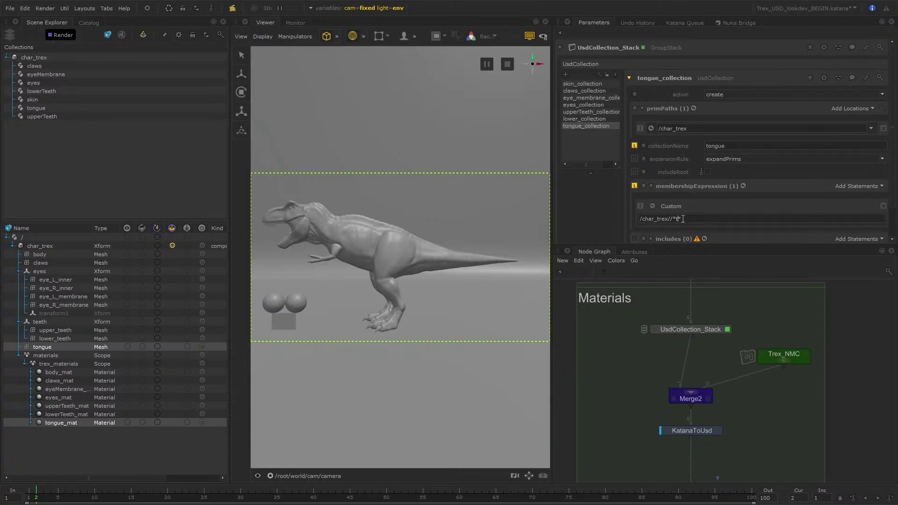
pyautogui.write('ongue')
pyautogui.click(682, 218)
pyautogui.write('n')
# - Select the prims matched by the tongue expression in the scene tree
pyautogui.click(652, 205)
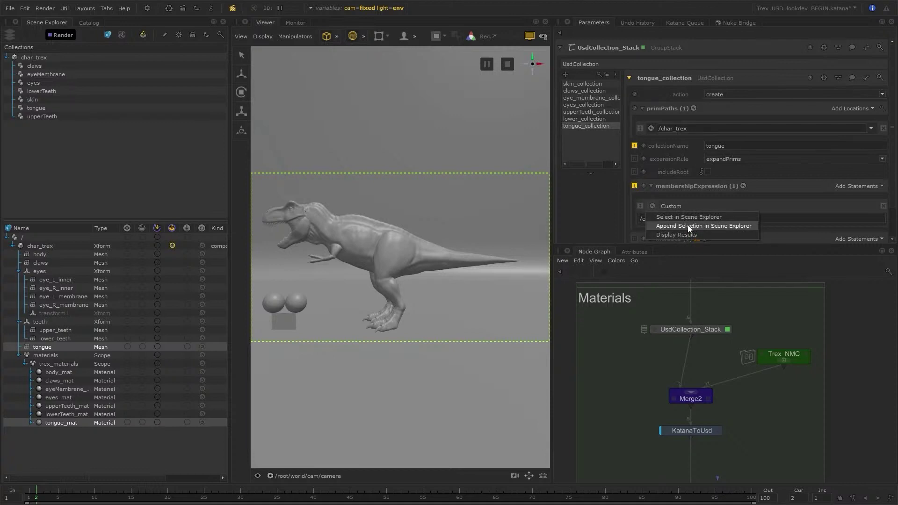
pyautogui.click(730, 217)
pyautogui.click(652, 206)
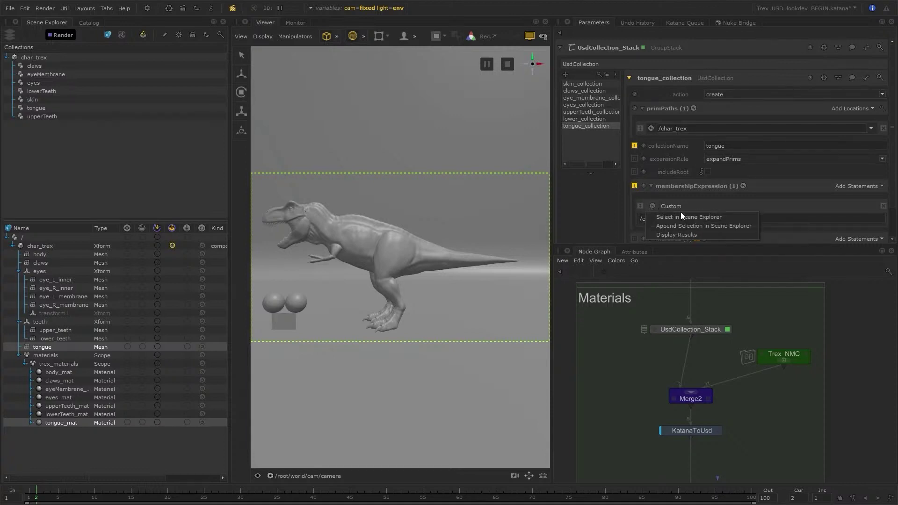
pyautogui.click(716, 207)
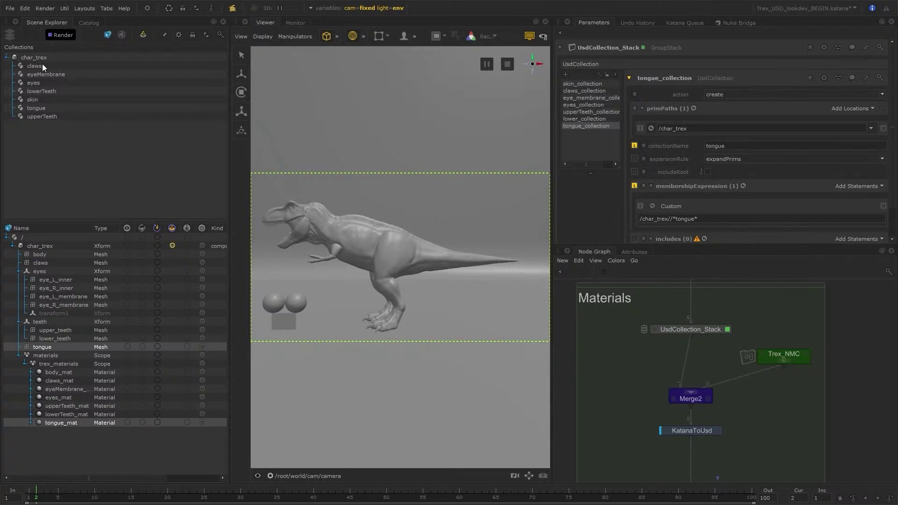
# - Check the members of the claws, eyeMembrane, eyes, lowerTeeth, skin, tongue and upperTeeth collections by collecting and selecting each, and clear the selection
pyautogui.click(56, 67)
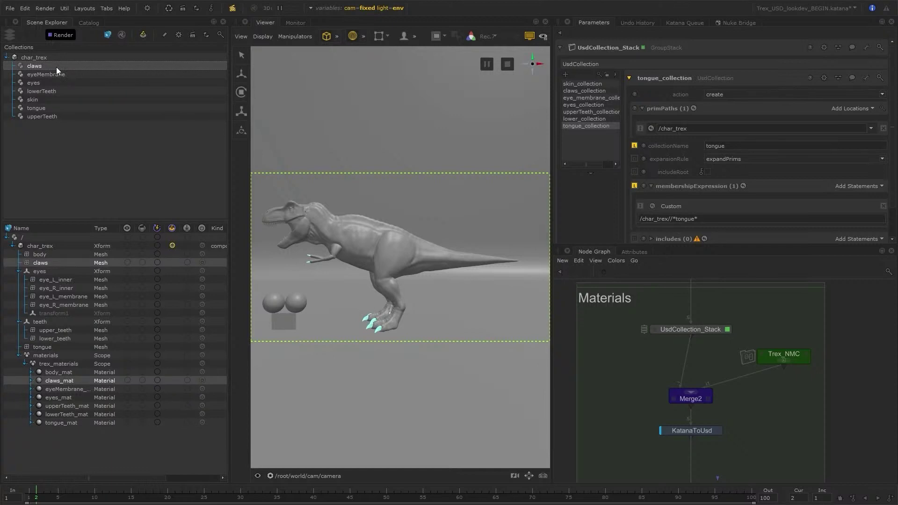
pyautogui.rightClick(59, 75)
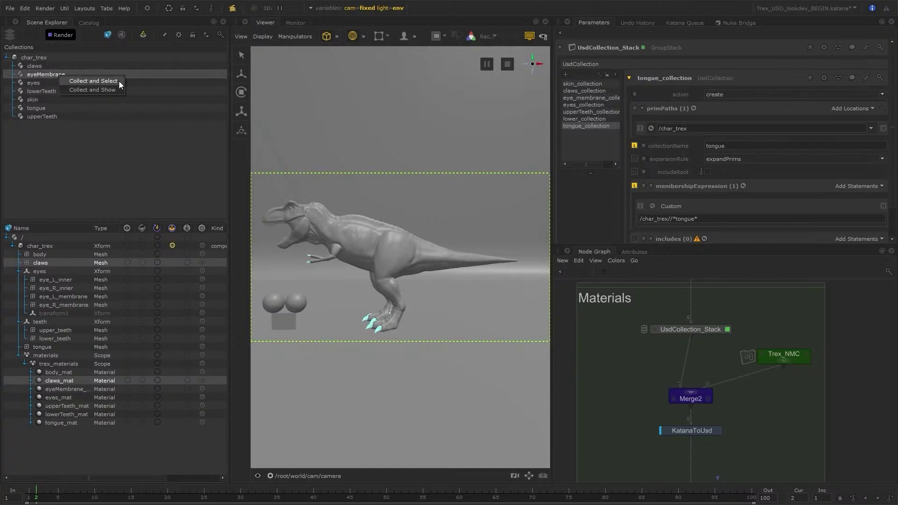
pyautogui.click(118, 81)
pyautogui.click(78, 83)
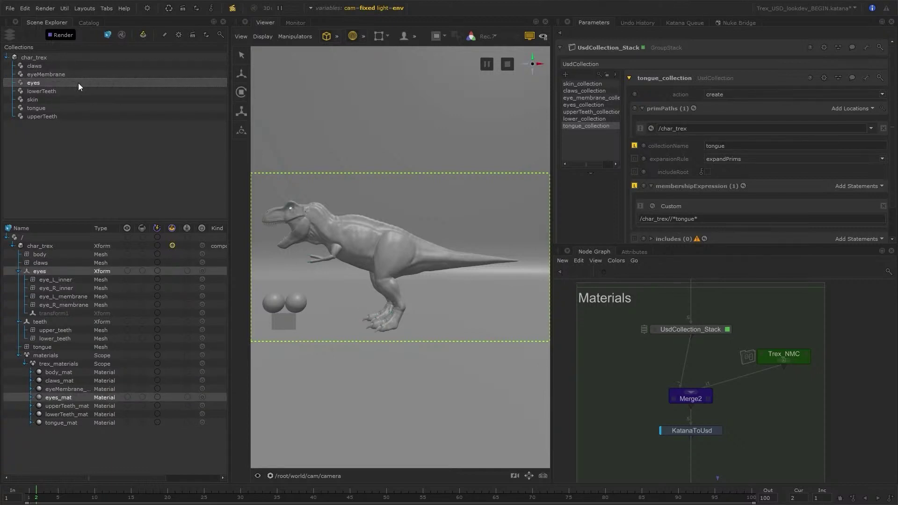
pyautogui.click(43, 91)
pyautogui.rightClick(49, 99)
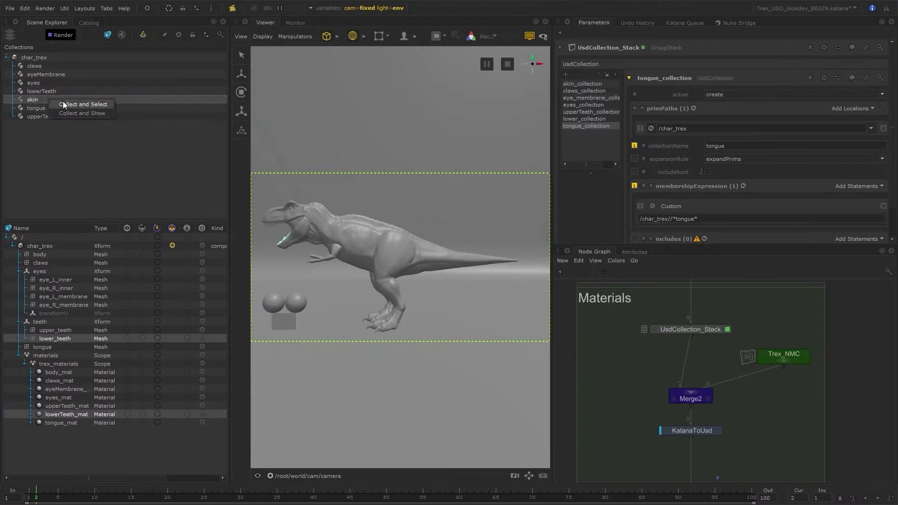
pyautogui.click(70, 105)
pyautogui.rightClick(52, 109)
pyautogui.click(74, 113)
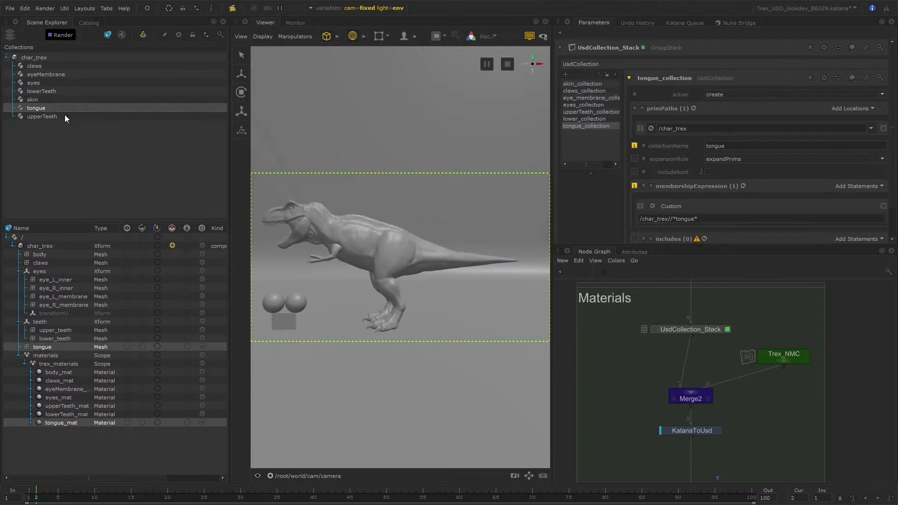
pyautogui.rightClick(61, 116)
pyautogui.click(77, 120)
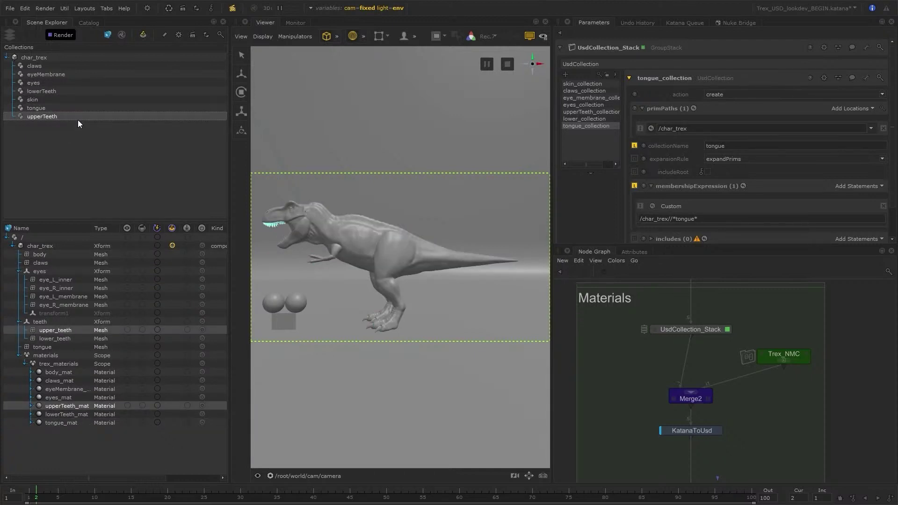
pyautogui.click(523, 313)
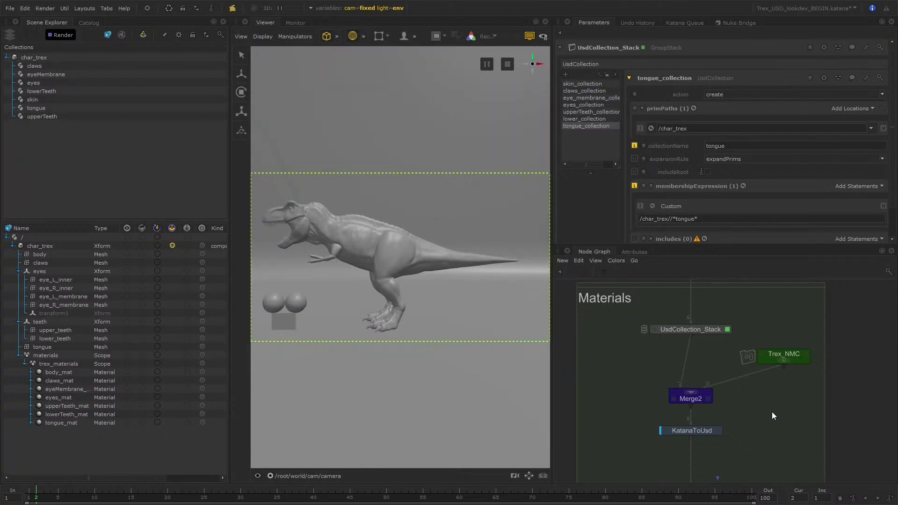
# - Add a UsdMaterialAssign node directly below KatanaToUsd in the Materials section of the node graph
pyautogui.moveTo(762, 247); pyautogui.dragTo(762, 217)
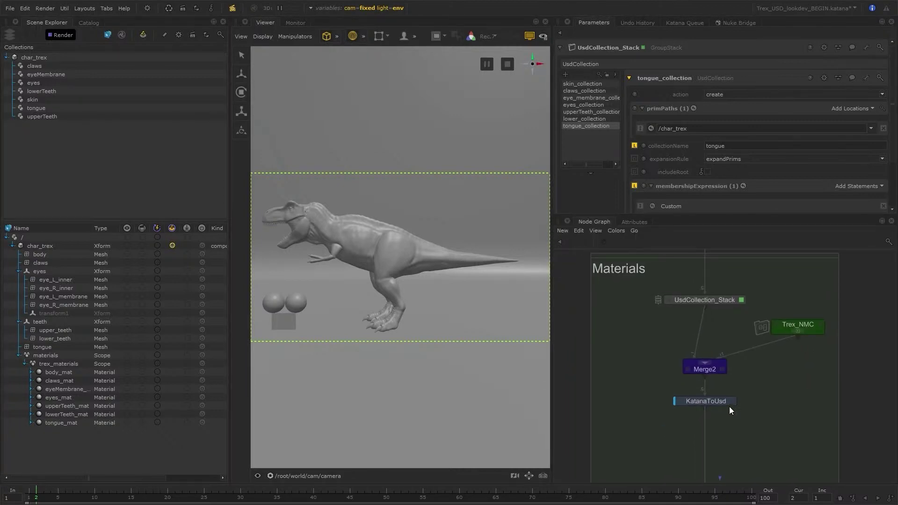
pyautogui.click(715, 402)
pyautogui.moveTo(787, 397); pyautogui.dragTo(793, 360, button='middle')
pyautogui.click(786, 376)
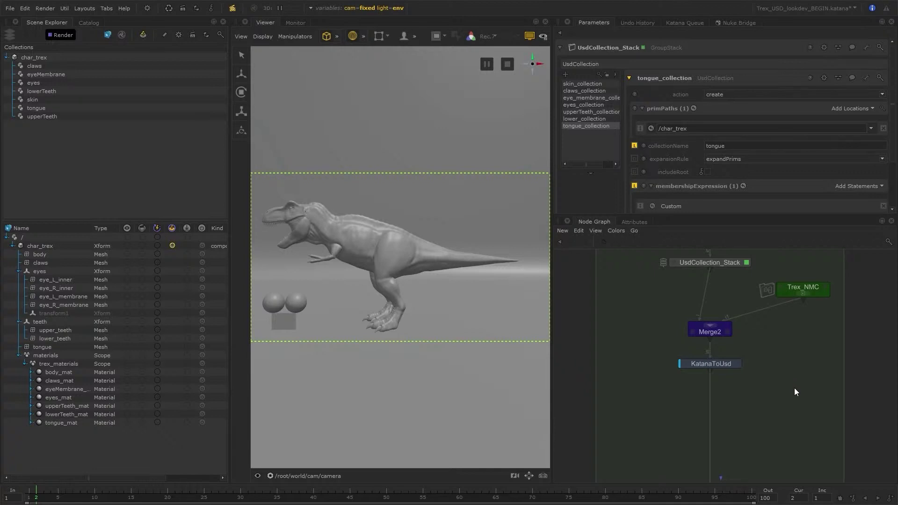
pyautogui.moveTo(794, 388); pyautogui.dragTo(792, 386, button='middle')
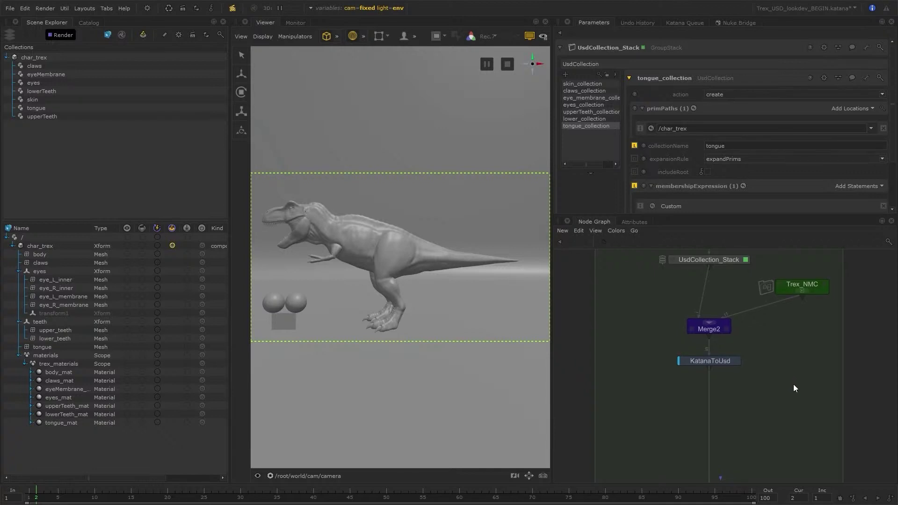
pyautogui.press('Tab')
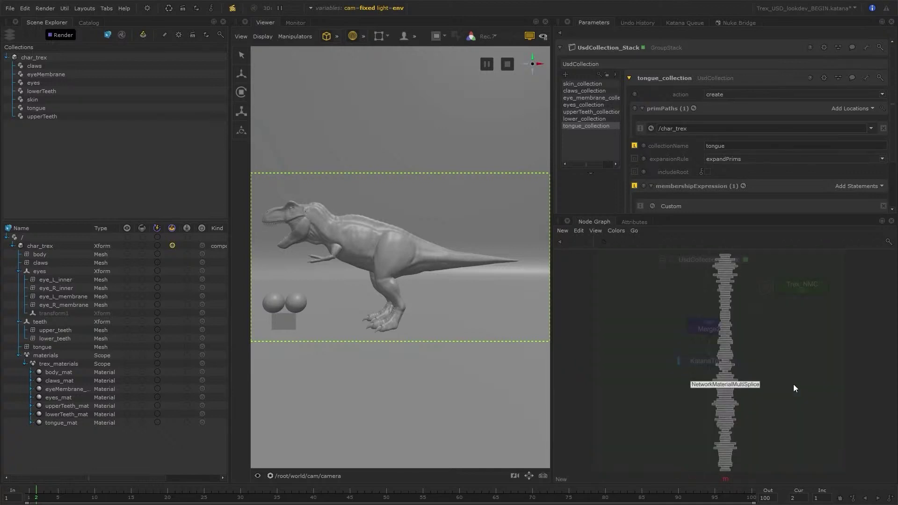
pyautogui.write('material')
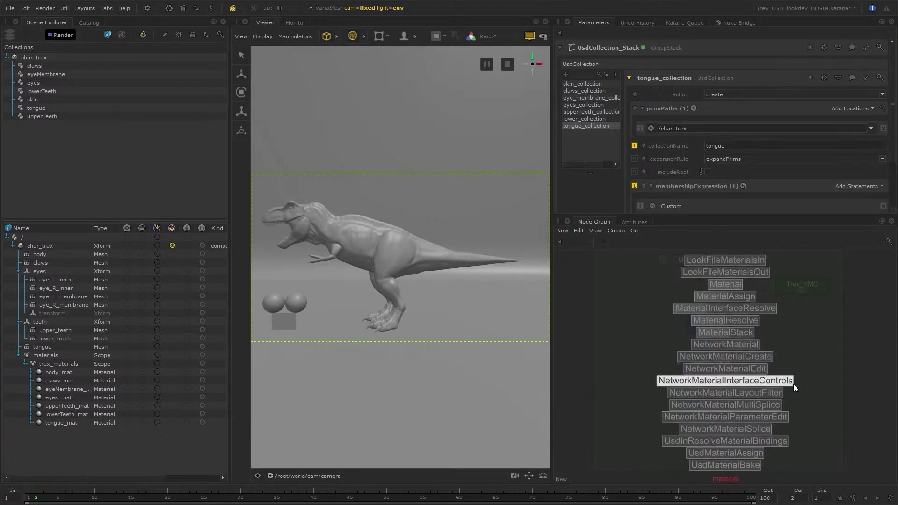
pyautogui.click(747, 452)
pyautogui.click(709, 398)
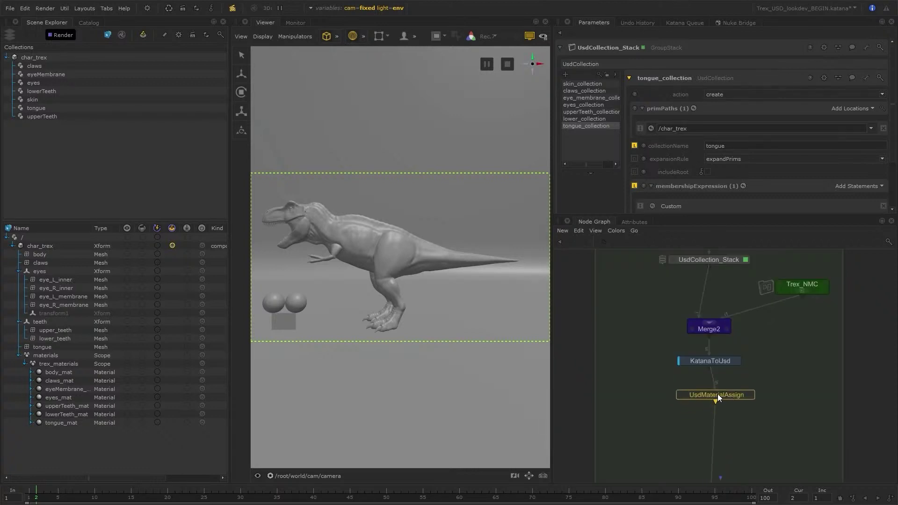
# - Open the UsdMaterialAssign node for editing and set its mode to Pattern Based Collection
pyautogui.click(744, 394)
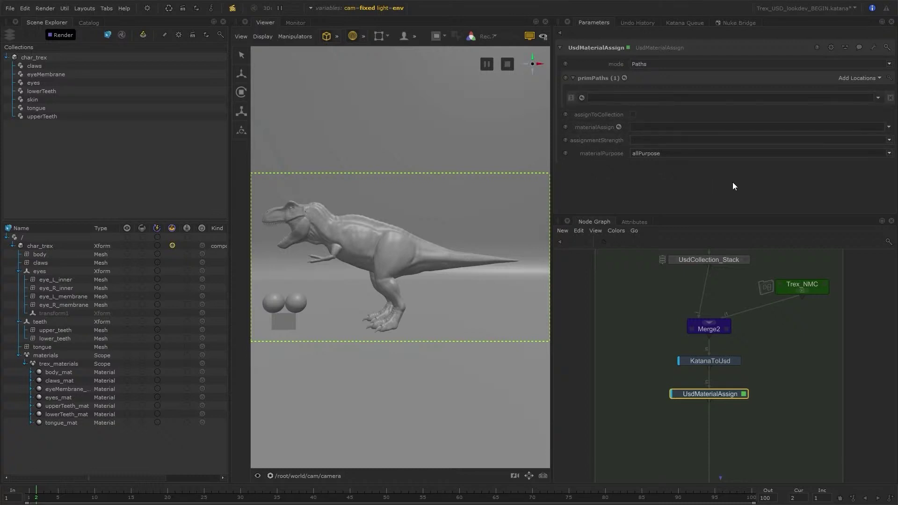
pyautogui.click(698, 65)
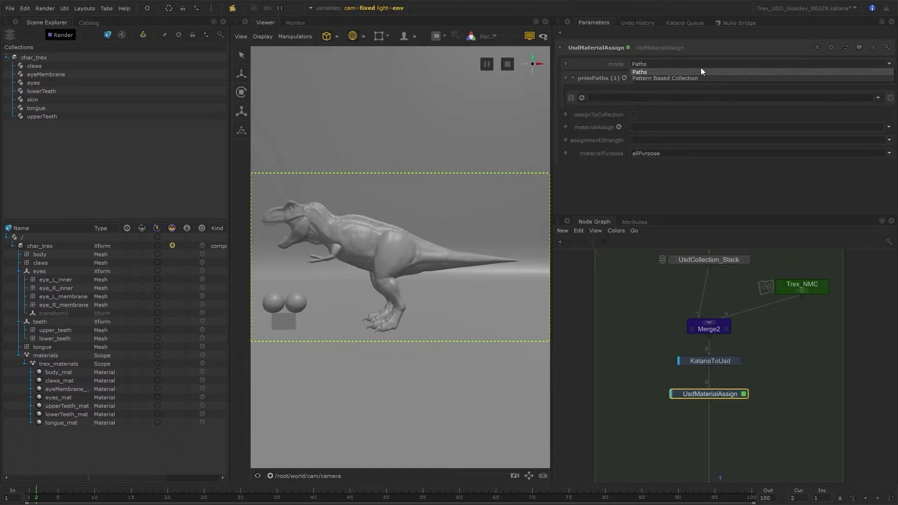
pyautogui.click(696, 72)
pyautogui.click(661, 64)
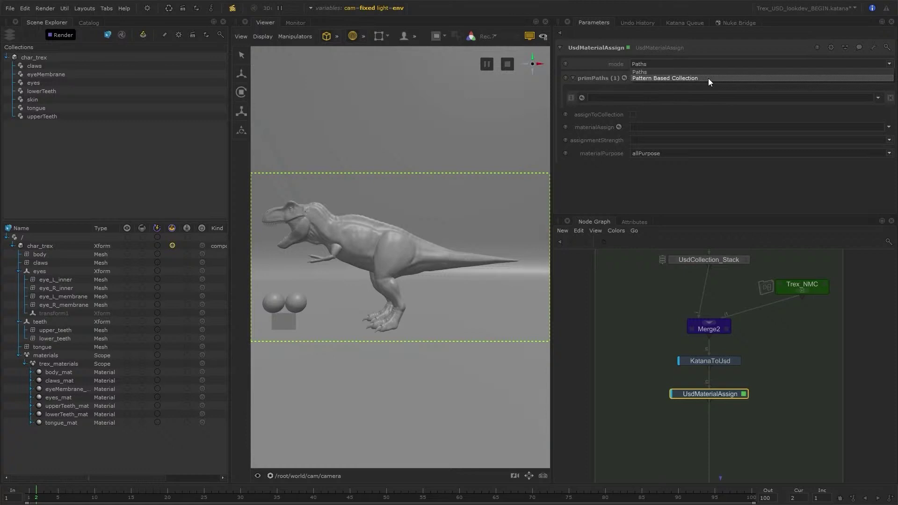
pyautogui.click(707, 77)
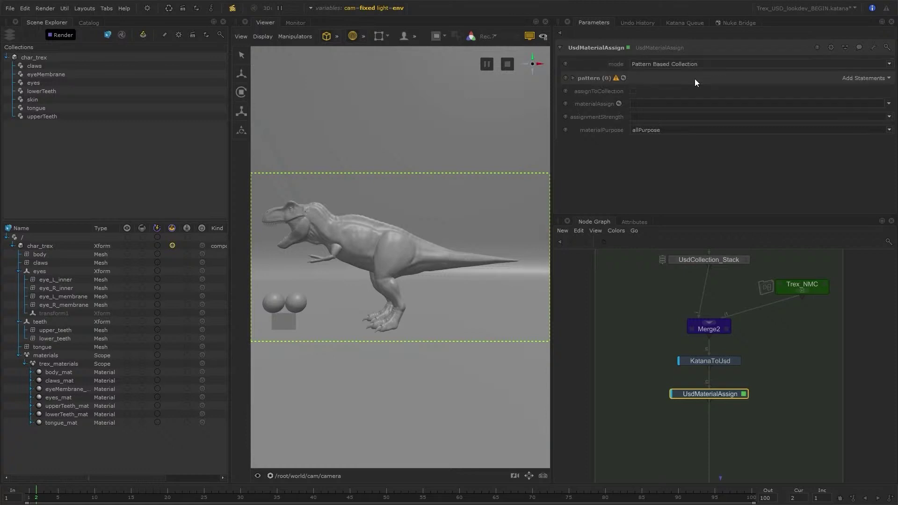
pyautogui.click(862, 79)
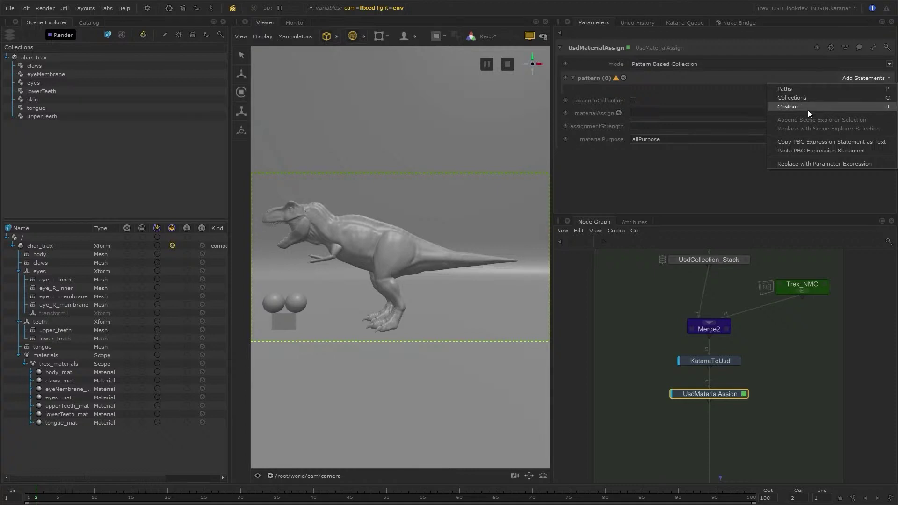
pyautogui.click(809, 109)
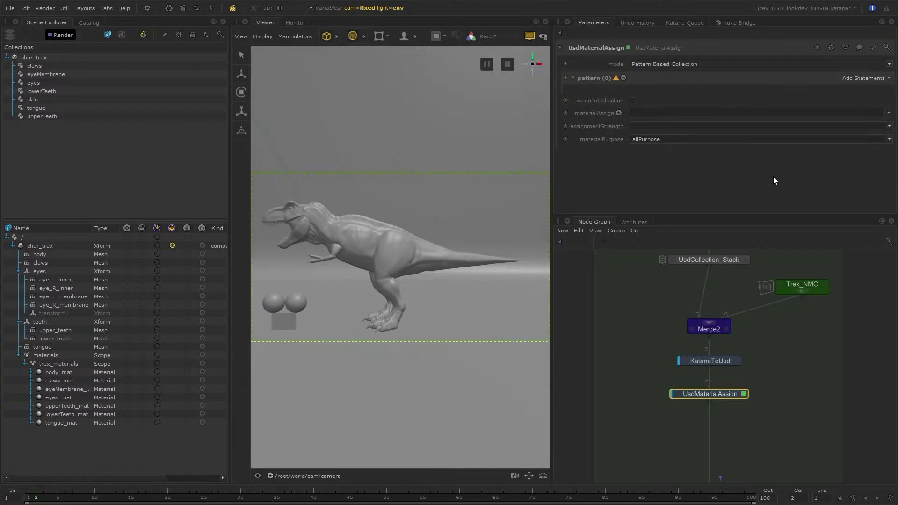
pyautogui.click(787, 375)
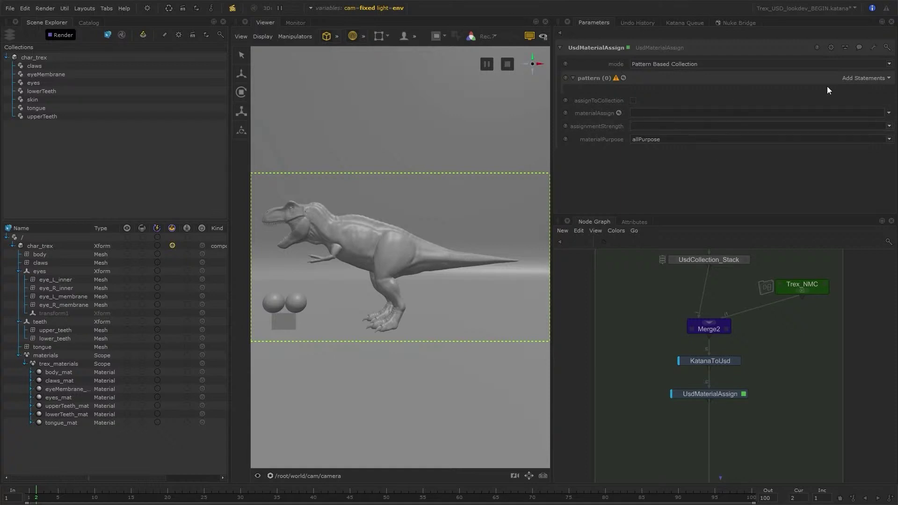
# - Add a Collections statement containing the claws collection to the pattern and set the assigned material to /char_trex/materials/trex_materials/claws_mat
pyautogui.click(863, 77)
pyautogui.click(823, 98)
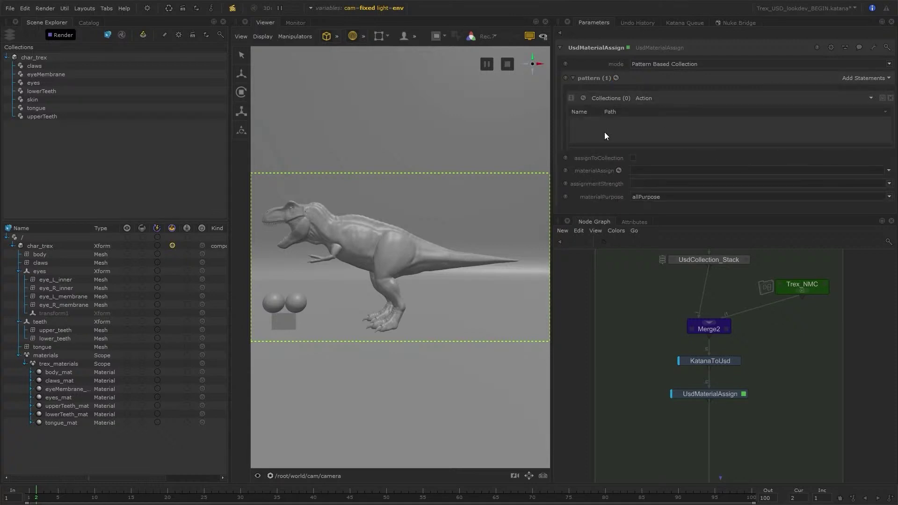
pyautogui.moveTo(46, 67); pyautogui.dragTo(660, 130)
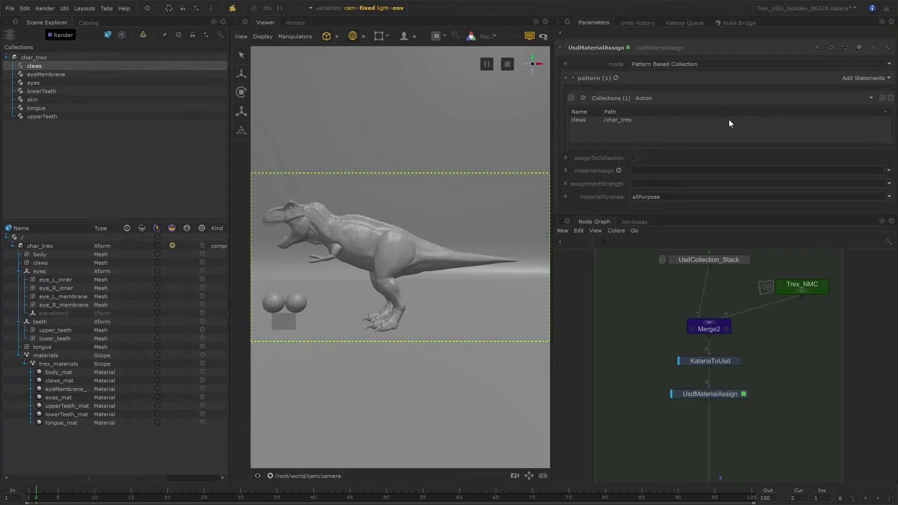
pyautogui.click(890, 97)
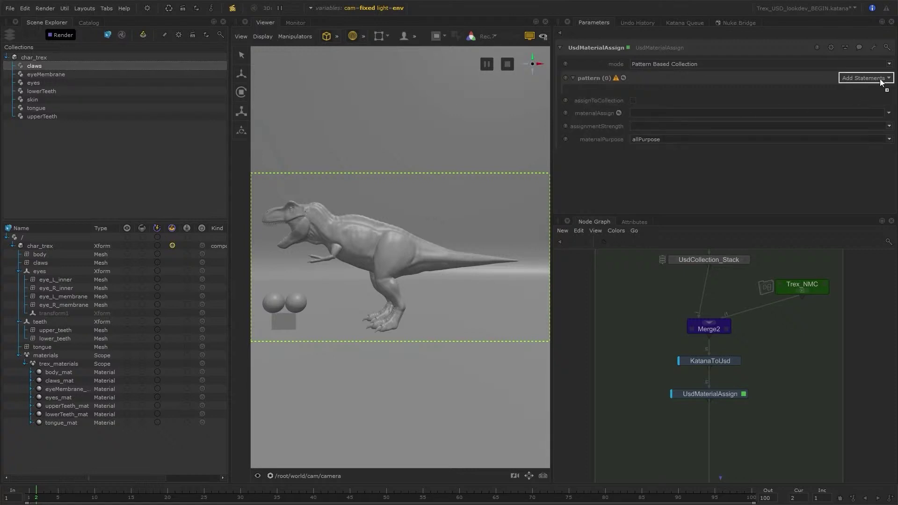
pyautogui.hotkey('ctrl', 'z')
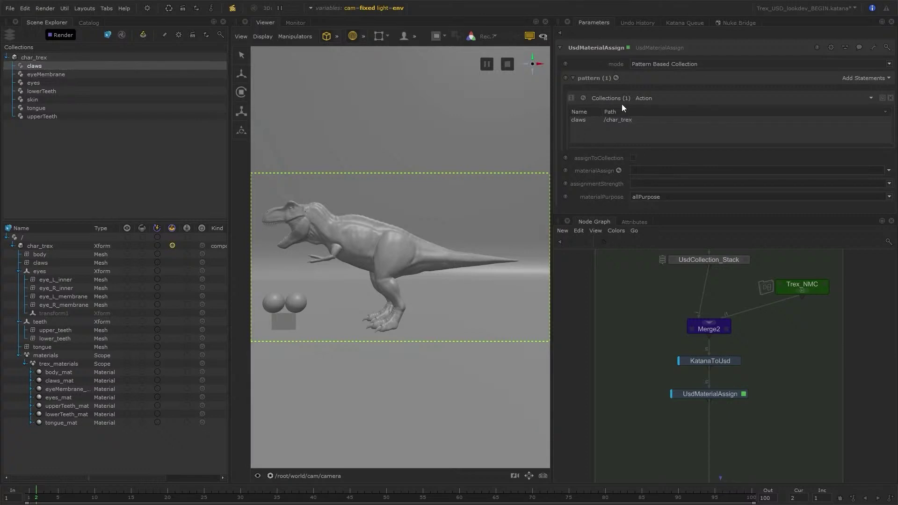
pyautogui.click(582, 120)
pyautogui.moveTo(58, 380); pyautogui.dragTo(676, 169)
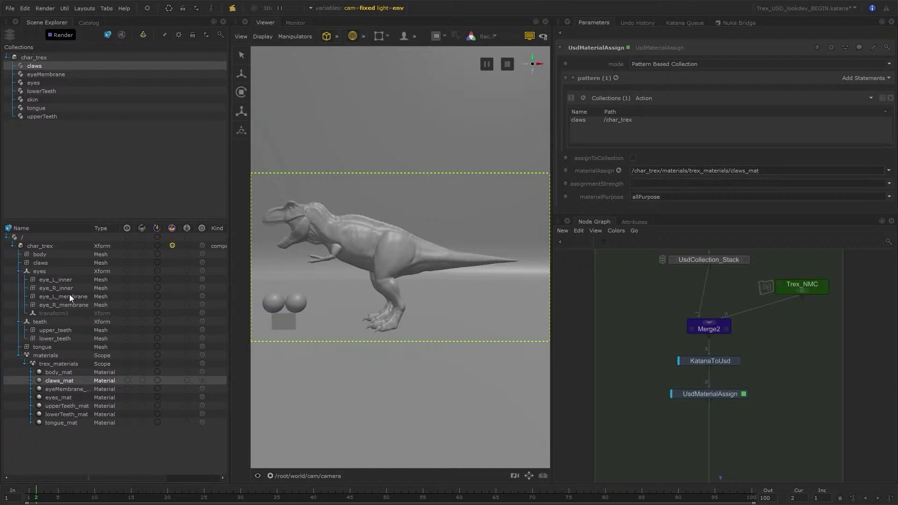
# - Check the material binding relationship in the attributes of the claws mesh, and return to the node graph
pyautogui.click(57, 265)
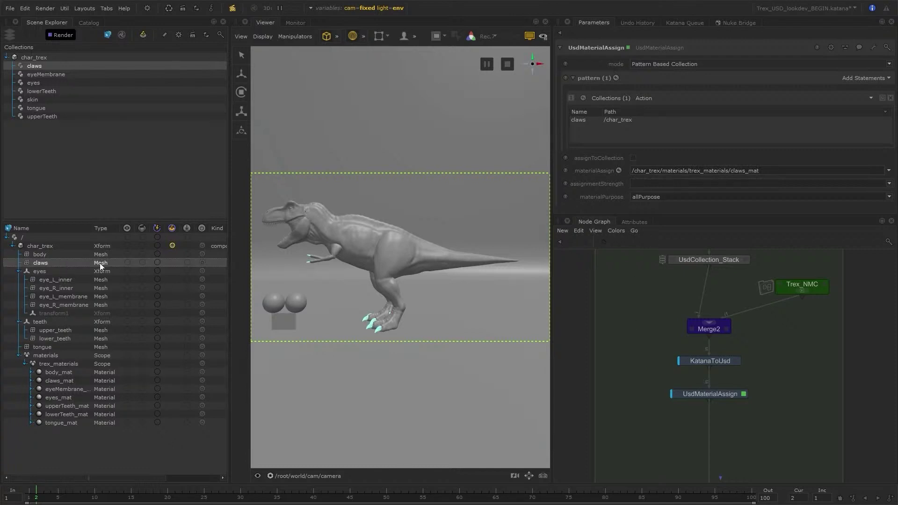
pyautogui.click(643, 219)
pyautogui.scroll(-1, 603, 355)
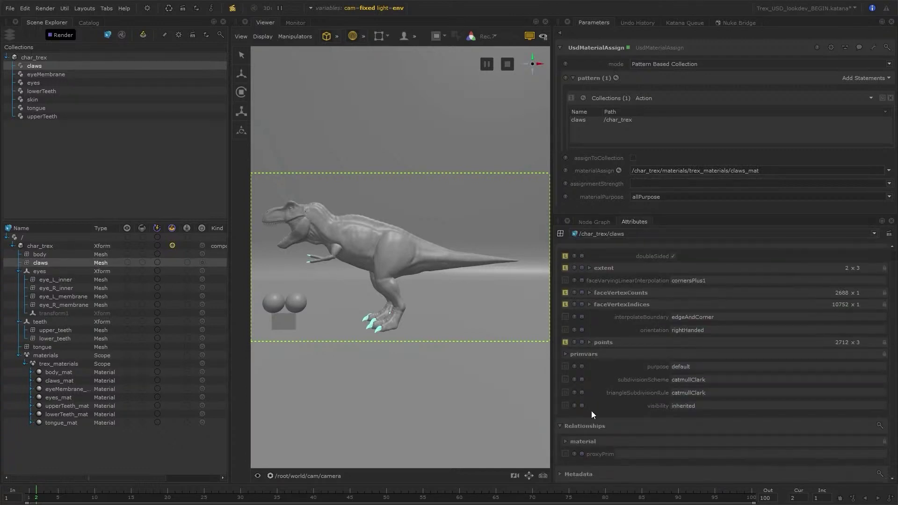
pyautogui.click(590, 440)
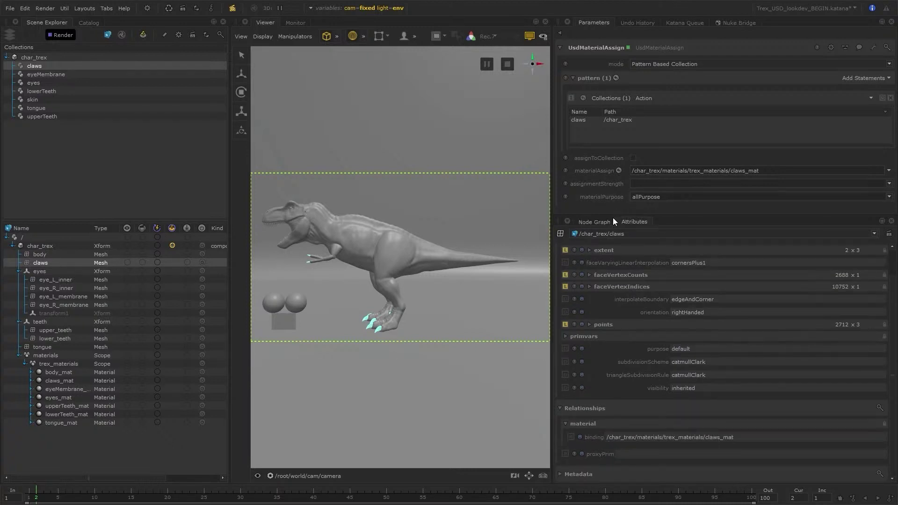
pyautogui.click(595, 222)
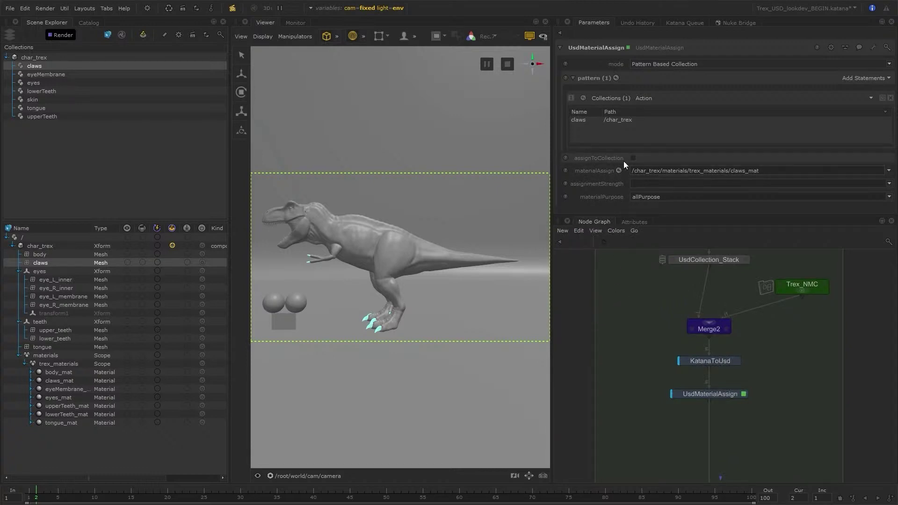
# - Duplicate the UsdMaterialAssign node, insert the copy directly below it, and disable the original node
pyautogui.click(724, 395)
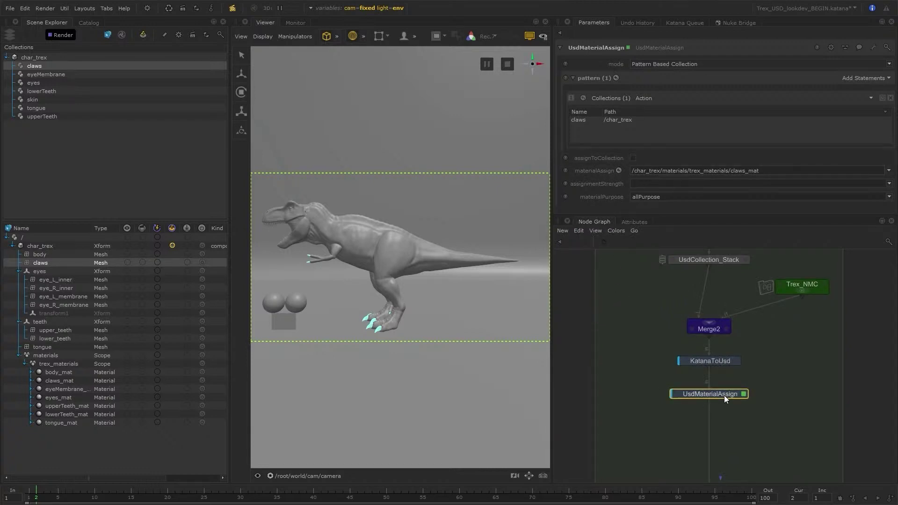
pyautogui.hotkey('ctrl', 'c')
pyautogui.hotkey('ctrl', 'v')
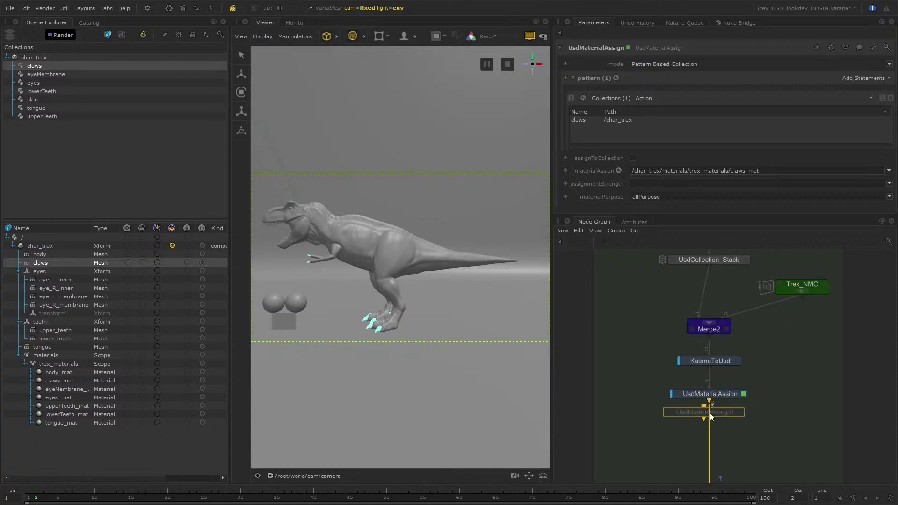
pyautogui.click(712, 417)
pyautogui.click(719, 393)
pyautogui.press('d')
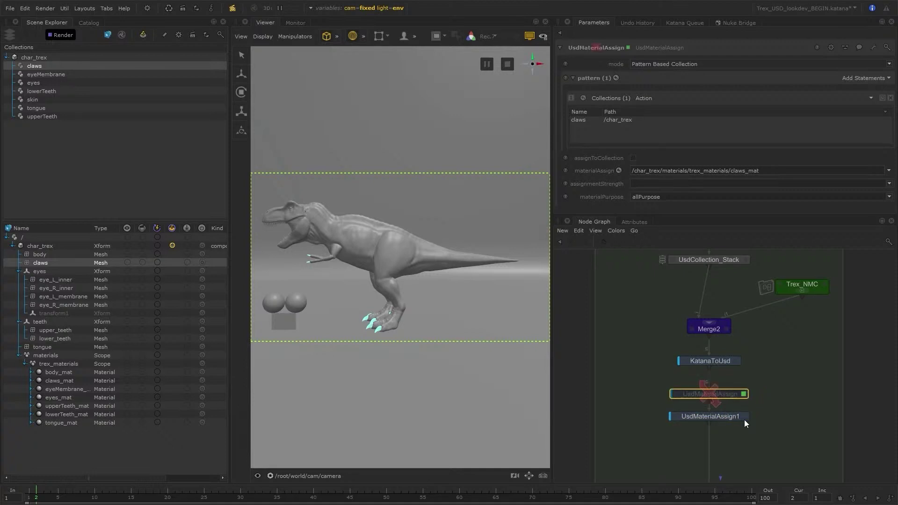
# - Open the UsdMaterialAssign1 node for editing, enable assignToCollection and set its mode to Paths
pyautogui.click(744, 416)
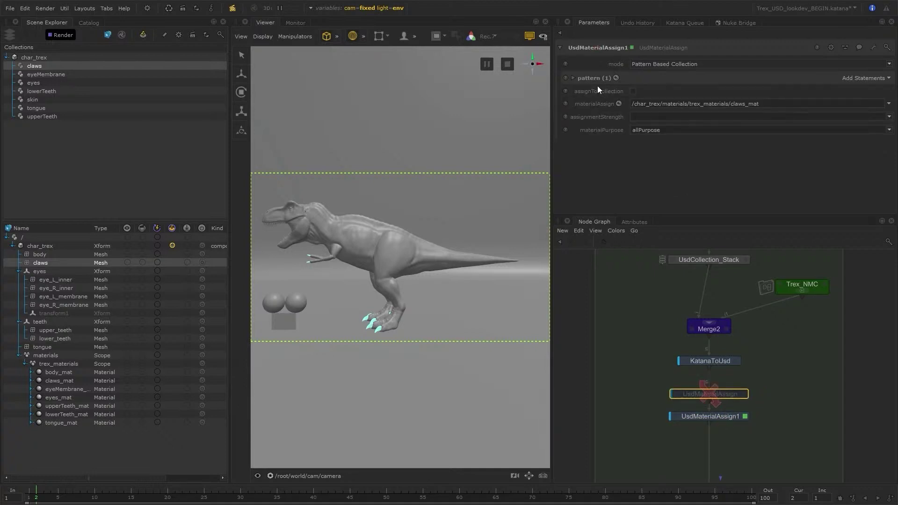
pyautogui.click(633, 91)
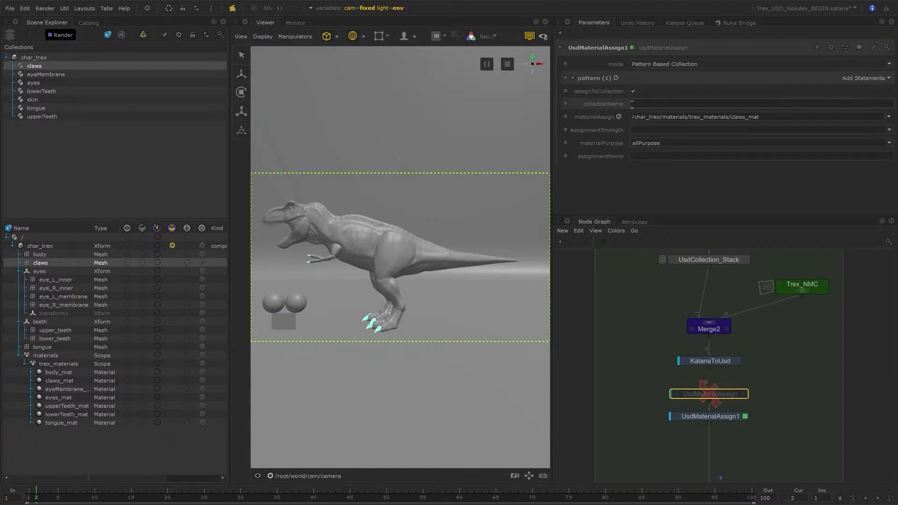
pyautogui.click(662, 104)
pyautogui.click(587, 77)
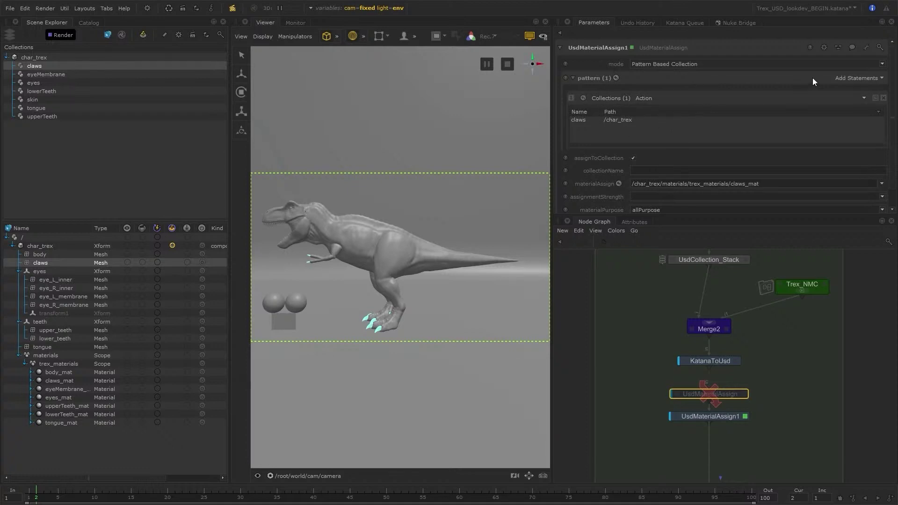
pyautogui.click(790, 65)
pyautogui.click(676, 71)
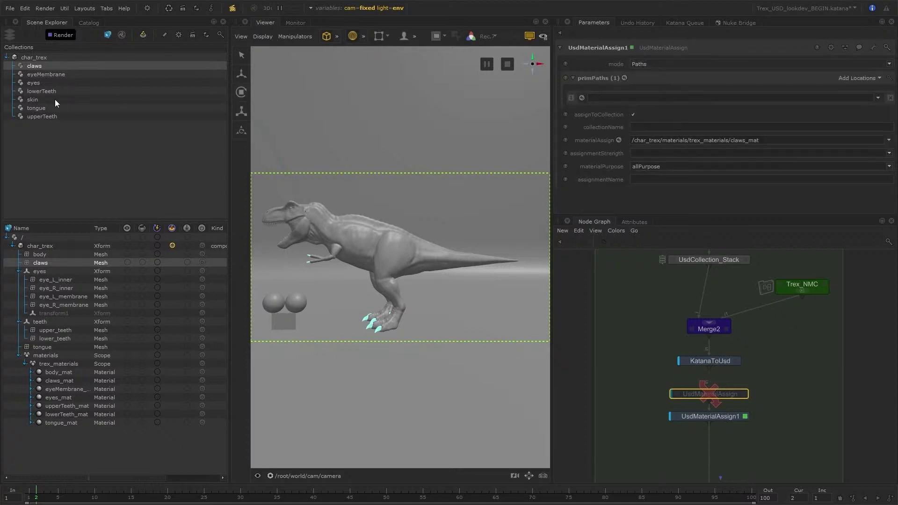
# - Set the prim path of UsdMaterialAssign1 to /char_trex and its collection name to claws
pyautogui.click(39, 246)
pyautogui.moveTo(63, 247); pyautogui.dragTo(620, 101)
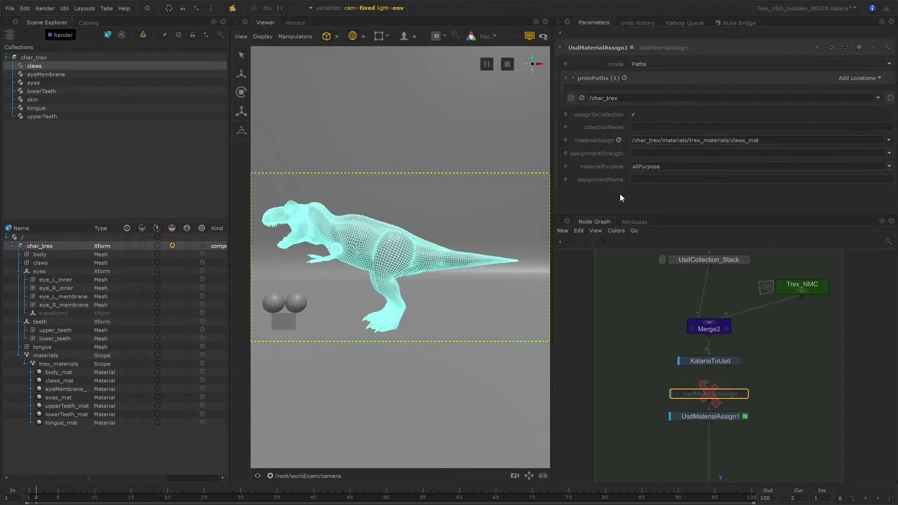
pyautogui.click(643, 126)
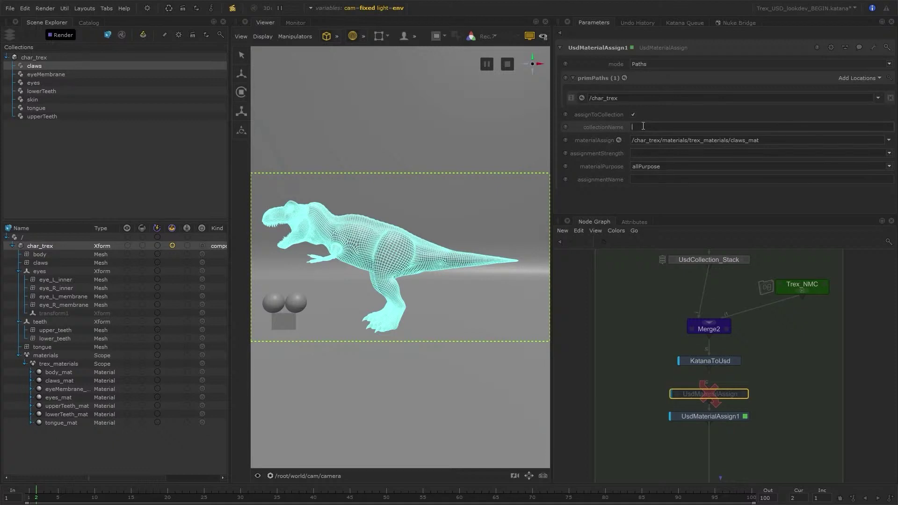
pyautogui.write('claws')
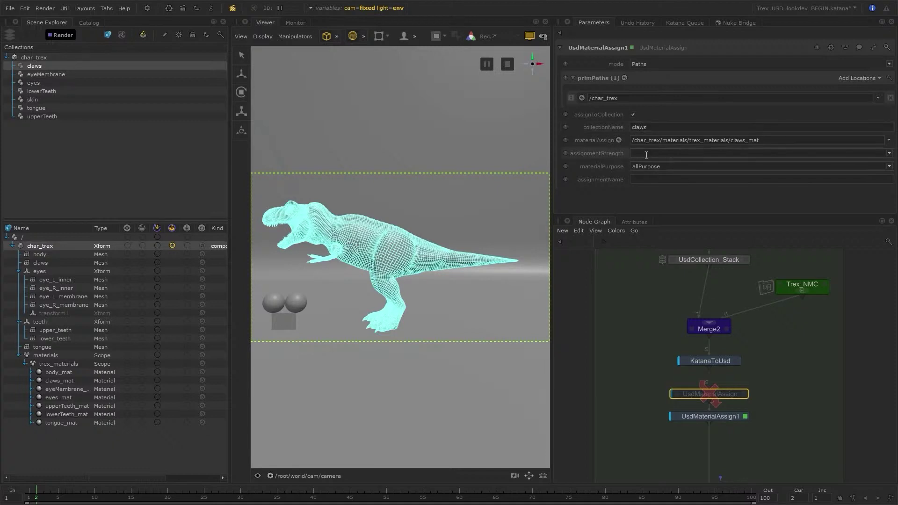
pyautogui.click(609, 192)
# - Examine the claws collection's material binding in the relationships of the char_trex prim, and return to the node graph
pyautogui.click(636, 221)
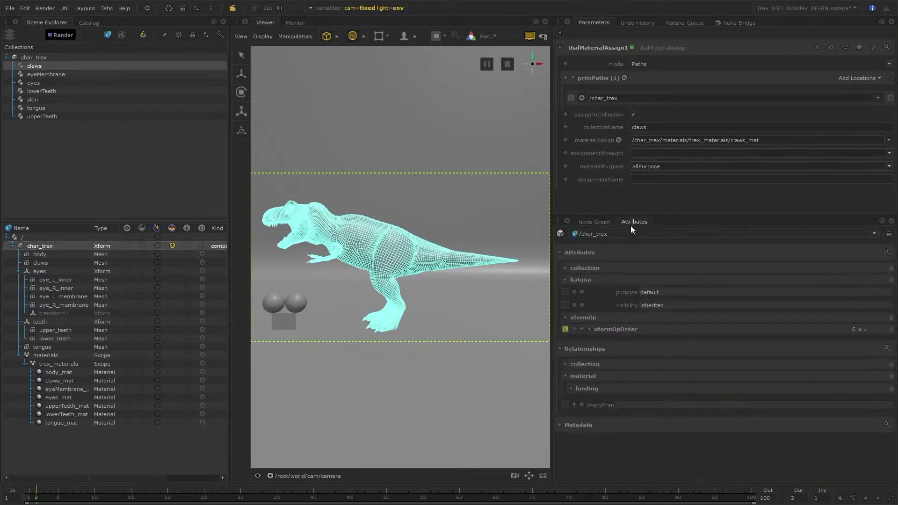
pyautogui.click(596, 387)
pyautogui.click(595, 401)
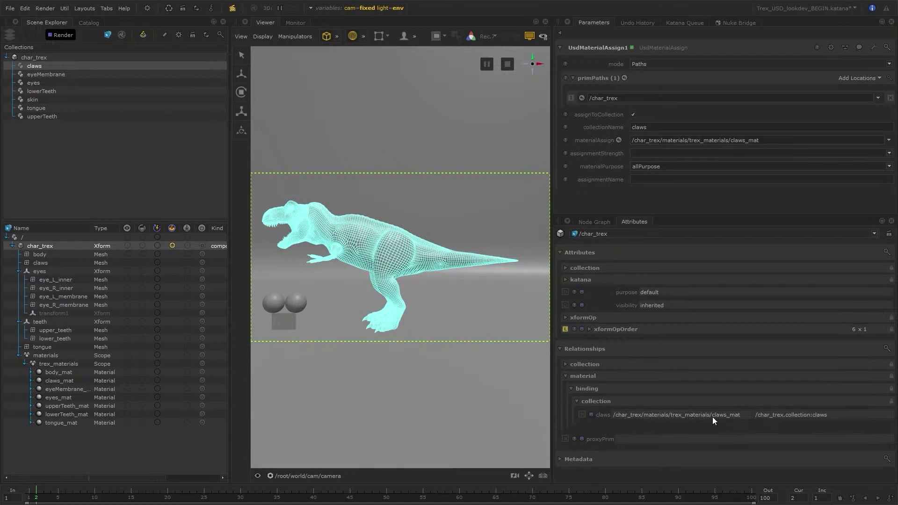
pyautogui.moveTo(835, 414); pyautogui.dragTo(624, 415)
pyautogui.click(593, 220)
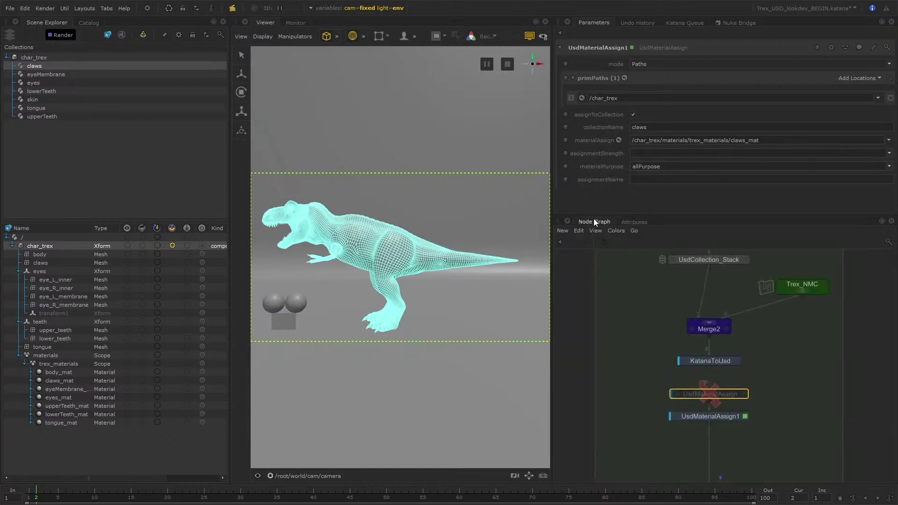
# - Show the USD Text View with the Selected Node Contribution of UsdMaterialAssign1
pyautogui.click(246, 23)
pyautogui.click(277, 235)
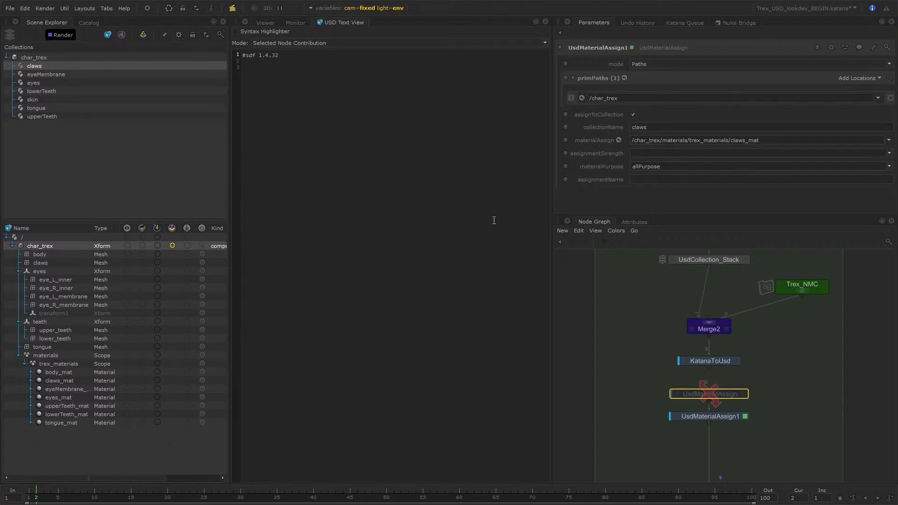
pyautogui.click(727, 417)
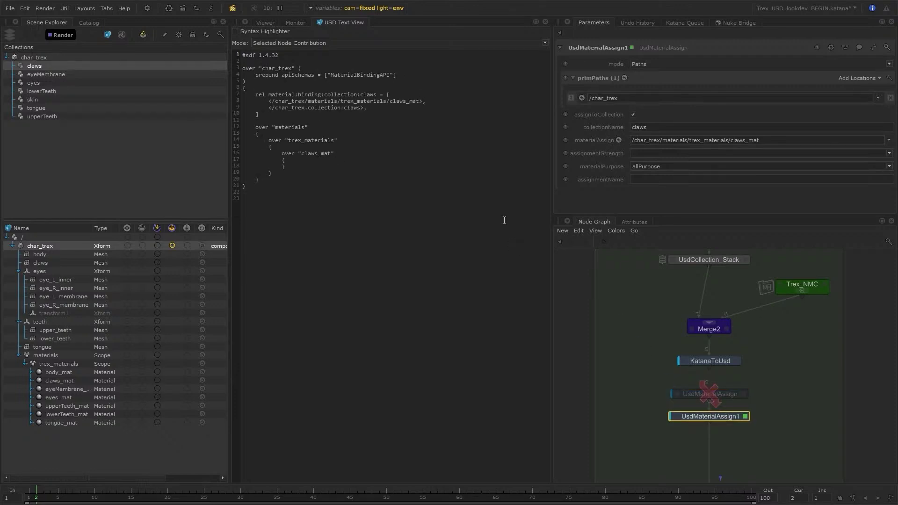
pyautogui.click(400, 44)
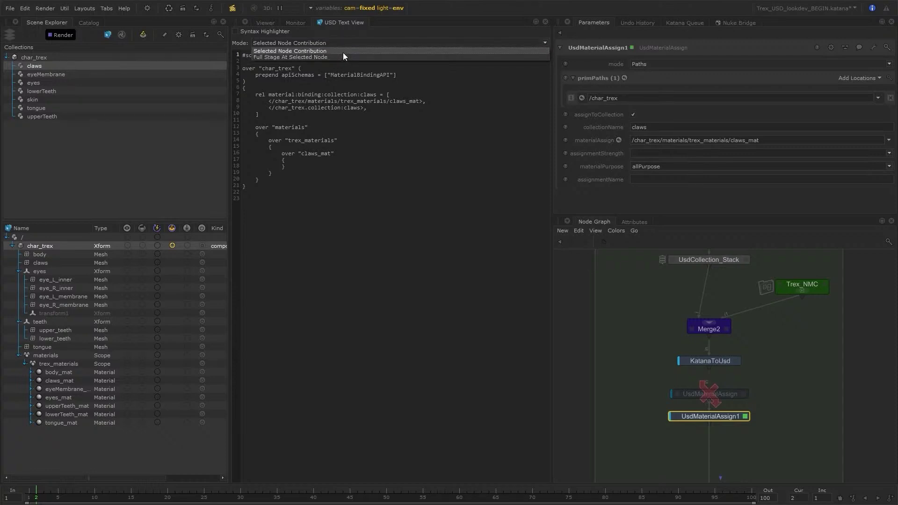
pyautogui.click(344, 52)
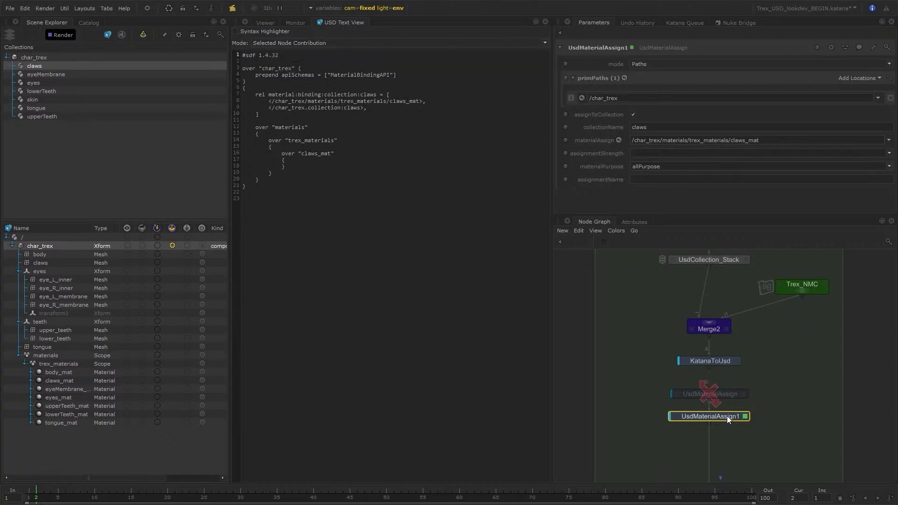
# - Disable UsdMaterialAssign1, enable UsdMaterialAssign, and examine the material binding it writes on the claws prim in the USD text
pyautogui.press('d')
pyautogui.click(719, 392)
pyautogui.press('d')
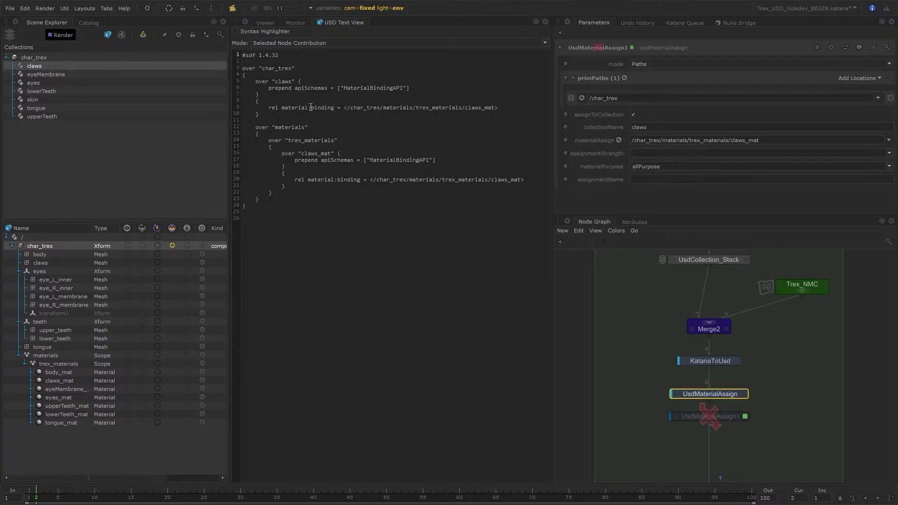
pyautogui.moveTo(255, 81); pyautogui.dragTo(499, 108)
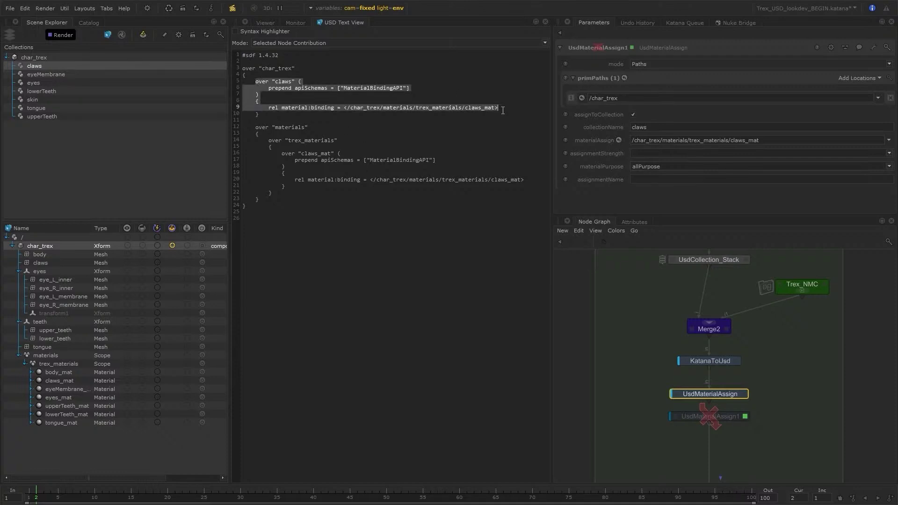
pyautogui.doubleClick(276, 83)
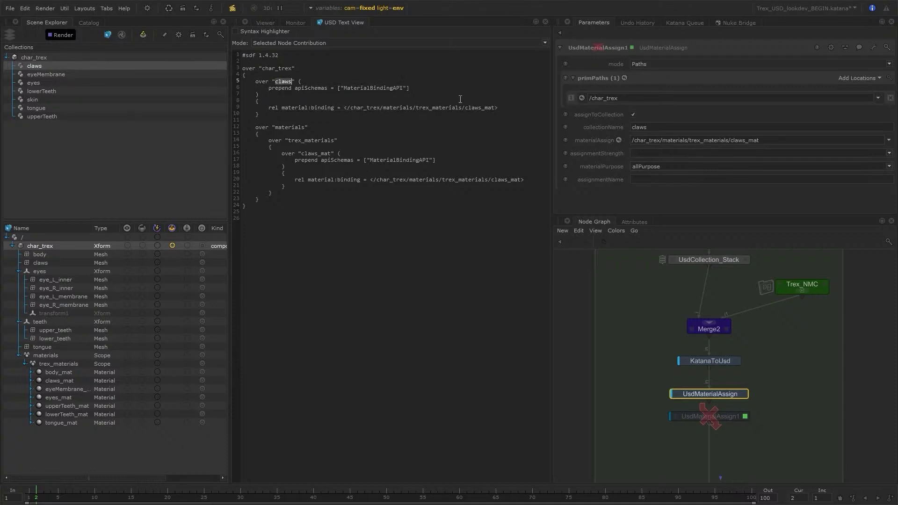
pyautogui.click(505, 108)
# - Disable UsdMaterialAssign, enable UsdMaterialAssign1 again, and examine the collection-based claws material binding in its USD text
pyautogui.press('d')
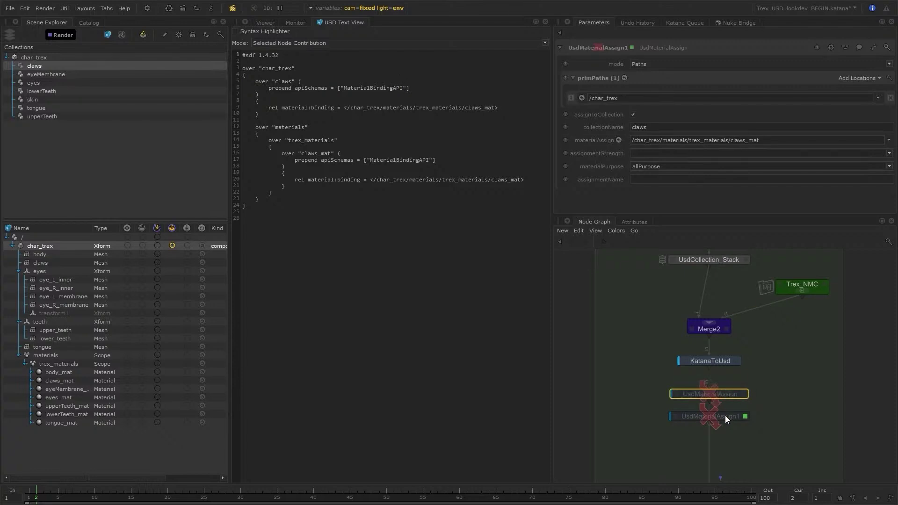
pyautogui.click(724, 415)
pyautogui.press('d')
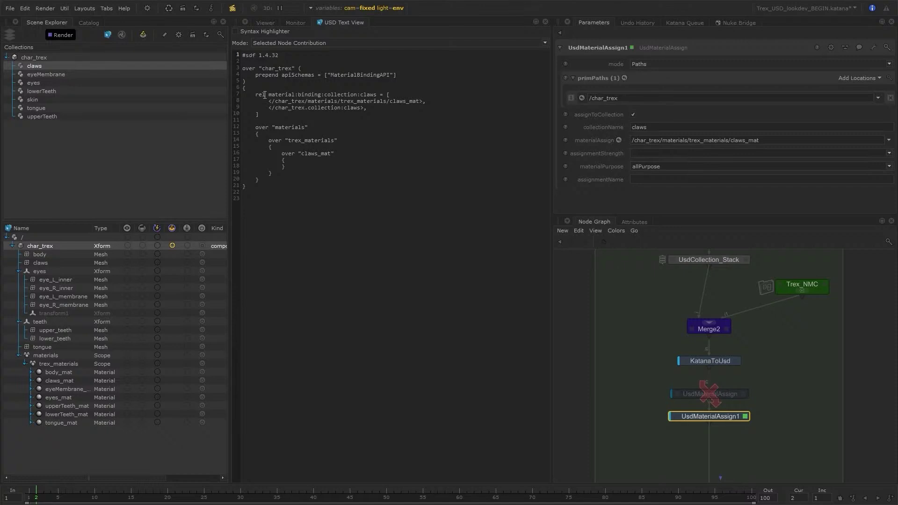
pyautogui.moveTo(268, 94); pyautogui.dragTo(388, 95)
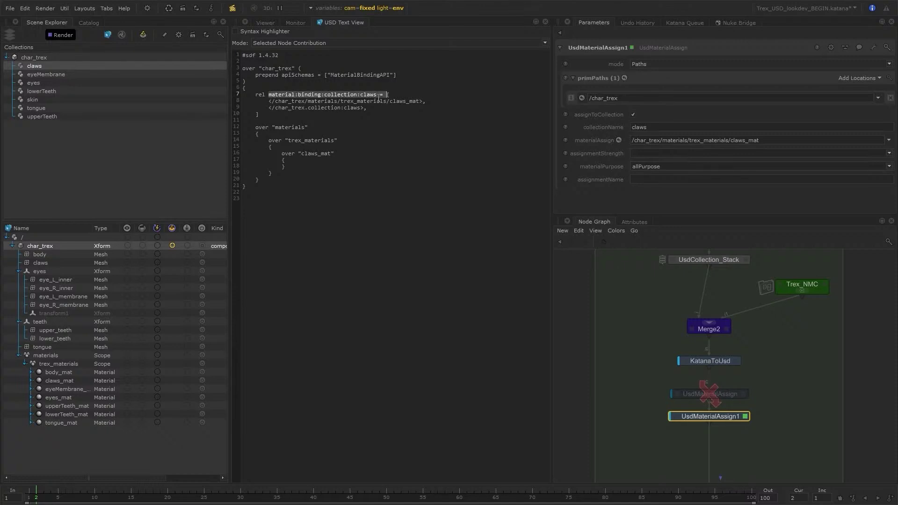
# - Inspect the material:binding:collection:claws relationship and its material and collection targets in the USD text
pyautogui.click(378, 98)
pyautogui.doubleClick(341, 95)
pyautogui.click(383, 108)
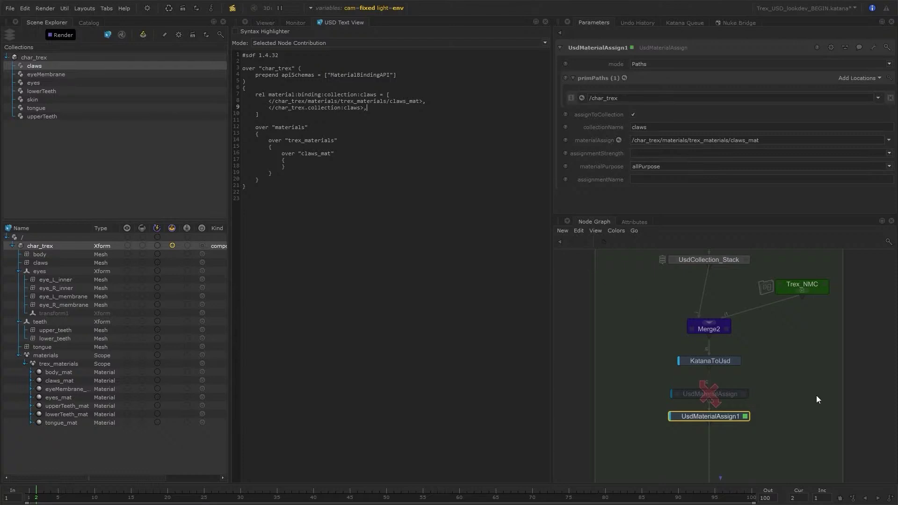
# - Re-enable the UsdMaterialAssign node and delete UsdMaterialAssign1 from the node graph
pyautogui.click(718, 391)
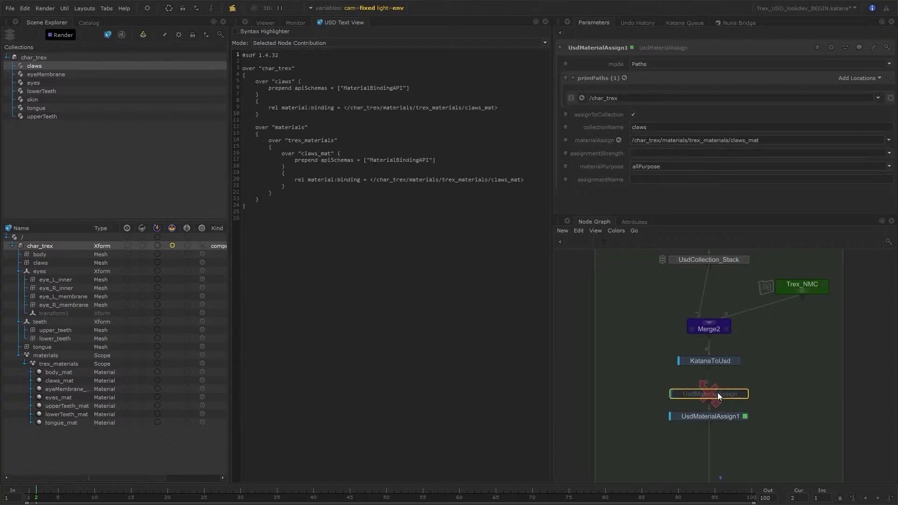
pyautogui.press('d')
pyautogui.click(728, 417)
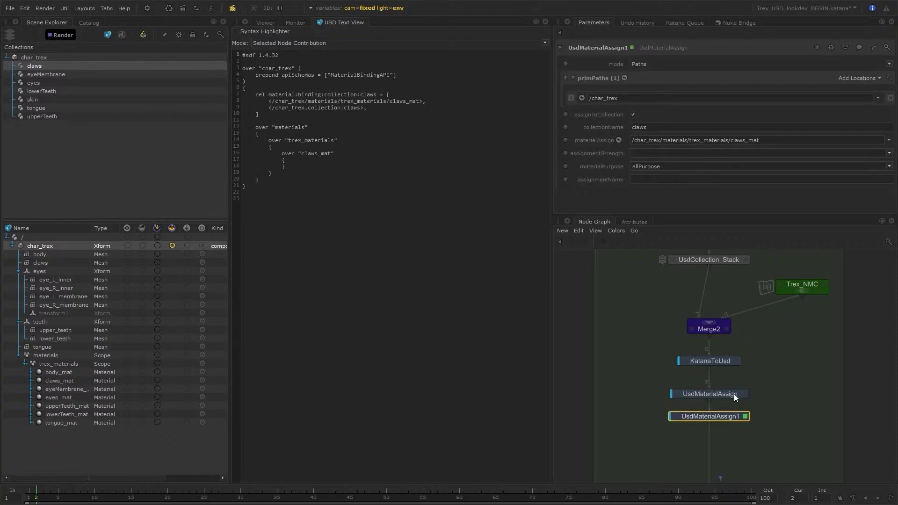
pyautogui.press('Delete')
# - Convert UsdMaterialAssign into a group stack and rename its material assign entry to claw_MA
pyautogui.click(734, 393)
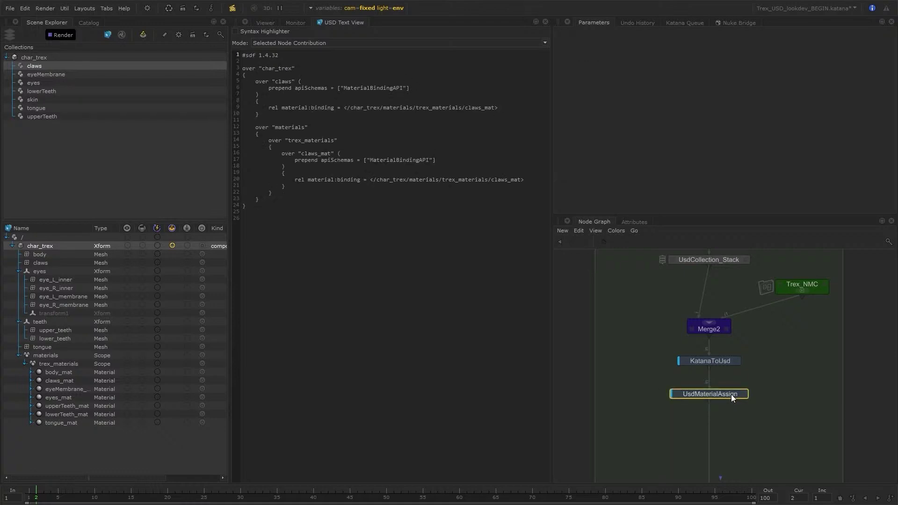
pyautogui.hotkey('shift', 'g')
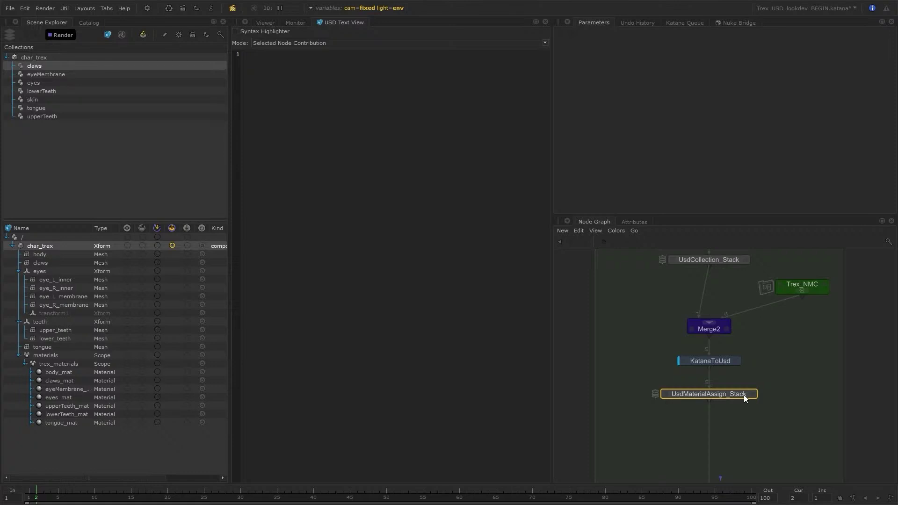
pyautogui.click(754, 393)
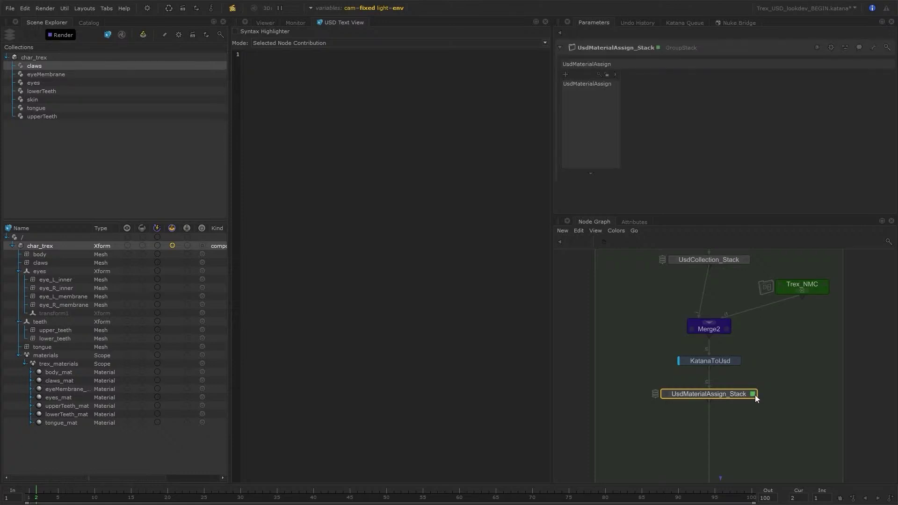
pyautogui.click(588, 84)
pyautogui.doubleClick(669, 80)
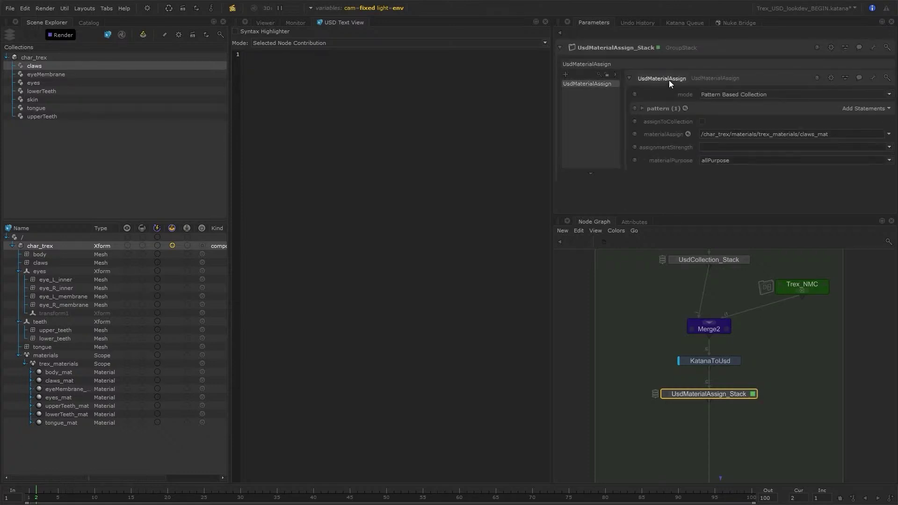
pyautogui.write('claw_')
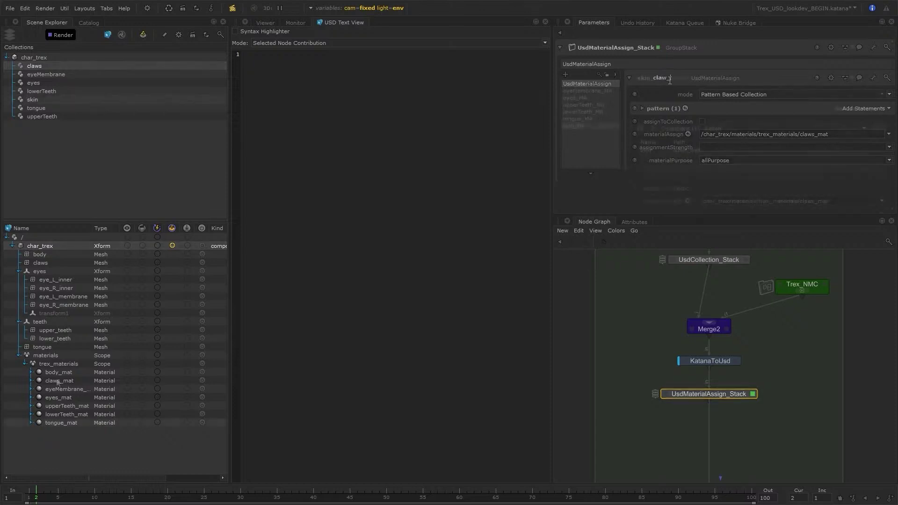
# - Assign body_mat as the material of the skin_MA entry, and review the claw_MA and eyeMembrane_MA entries
pyautogui.moveTo(58, 372); pyautogui.dragTo(802, 200)
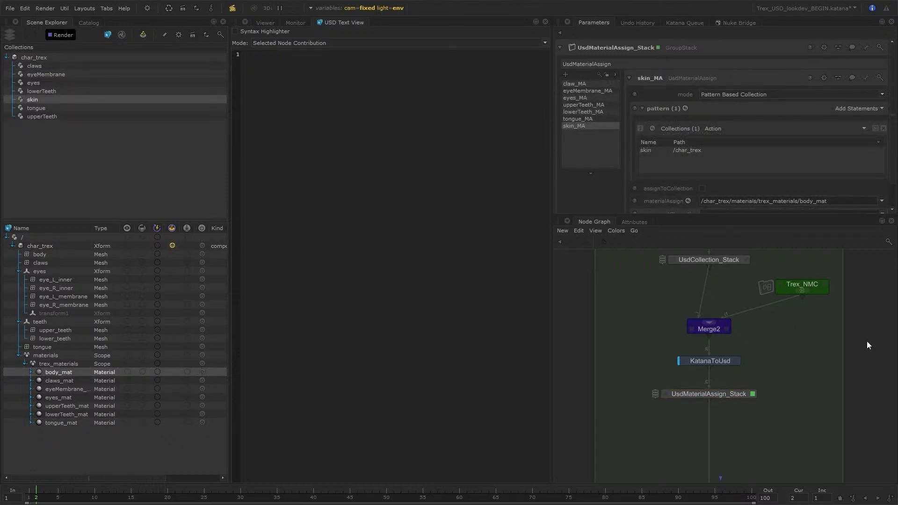
pyautogui.click(591, 85)
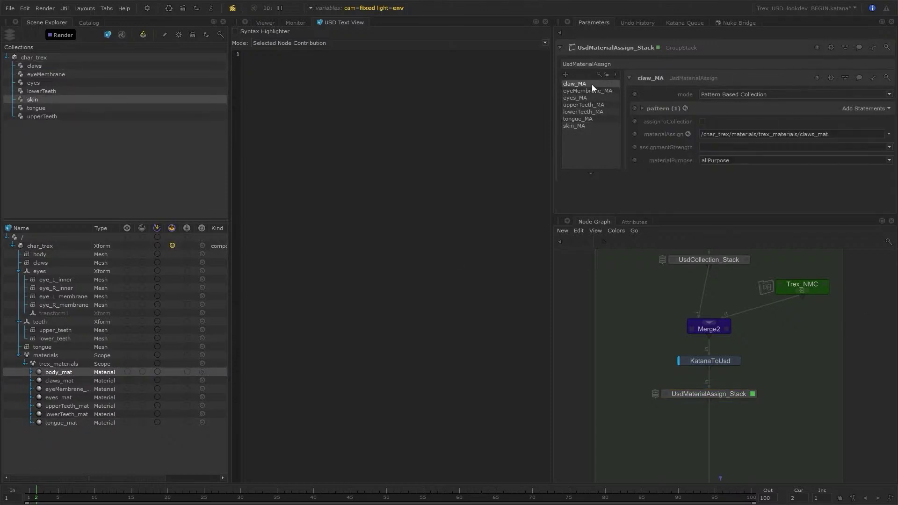
pyautogui.click(595, 90)
# - Check the material binding relationships of the body, claws and eye_R_inner meshes in their attributes
pyautogui.click(634, 222)
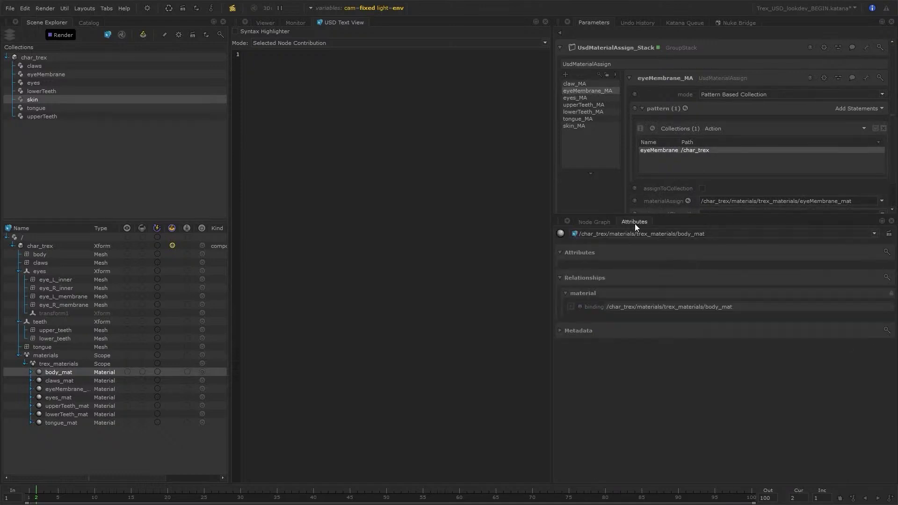
pyautogui.click(39, 255)
pyautogui.scroll(-1, 611, 408)
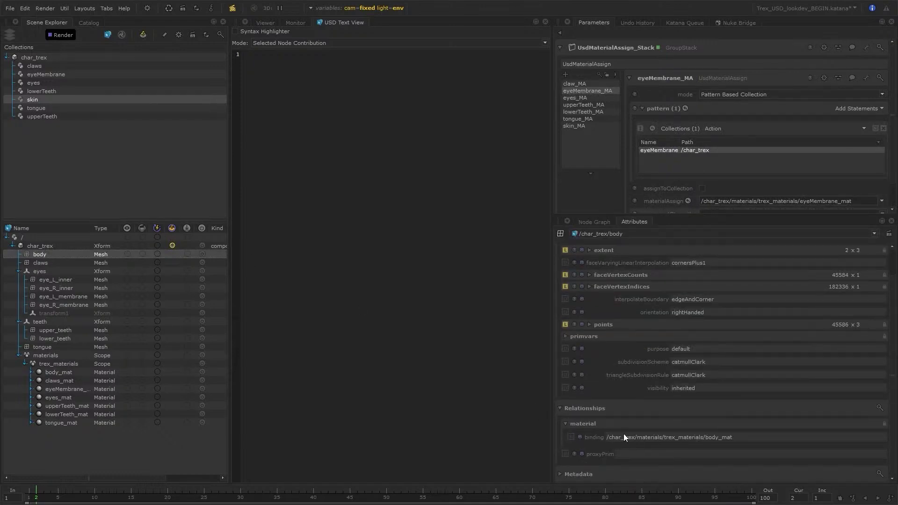
pyautogui.click(51, 263)
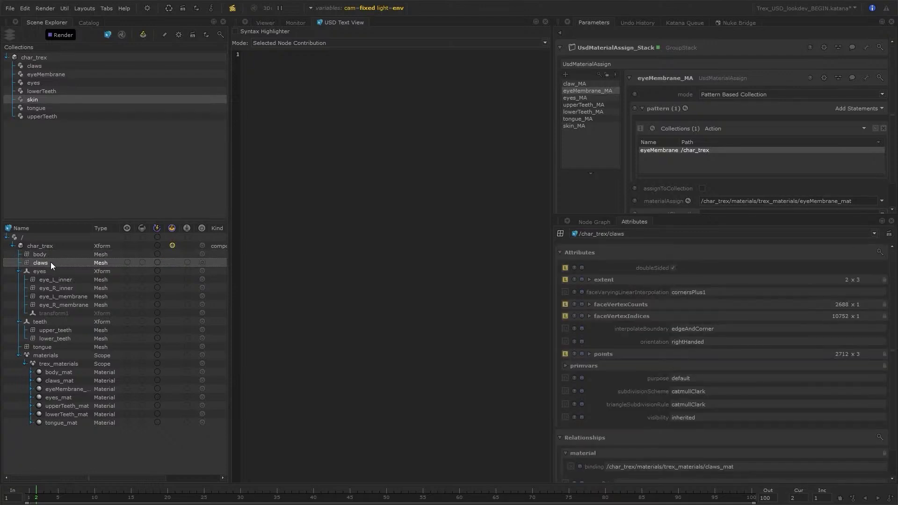
pyautogui.click(78, 287)
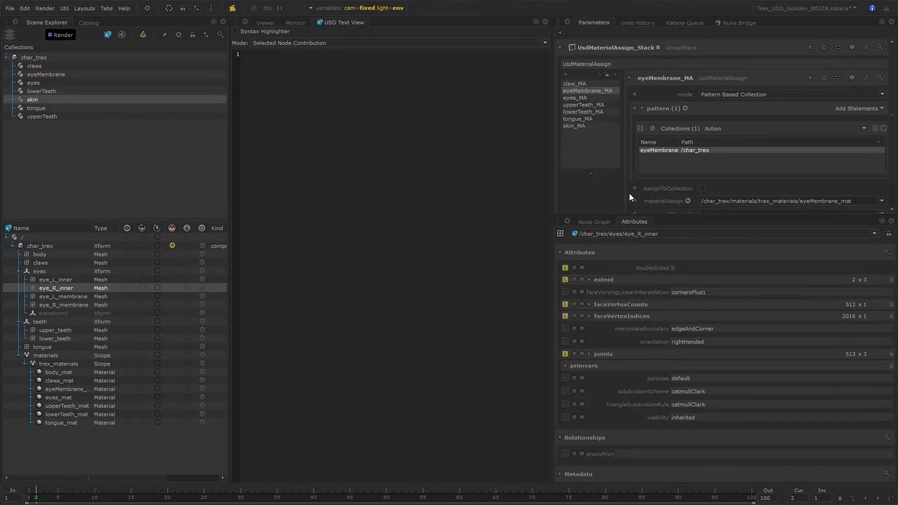
# - Change the membership expression of eyes_collection in UsdCollection_Stack to /char_trex//*inner*
pyautogui.click(594, 222)
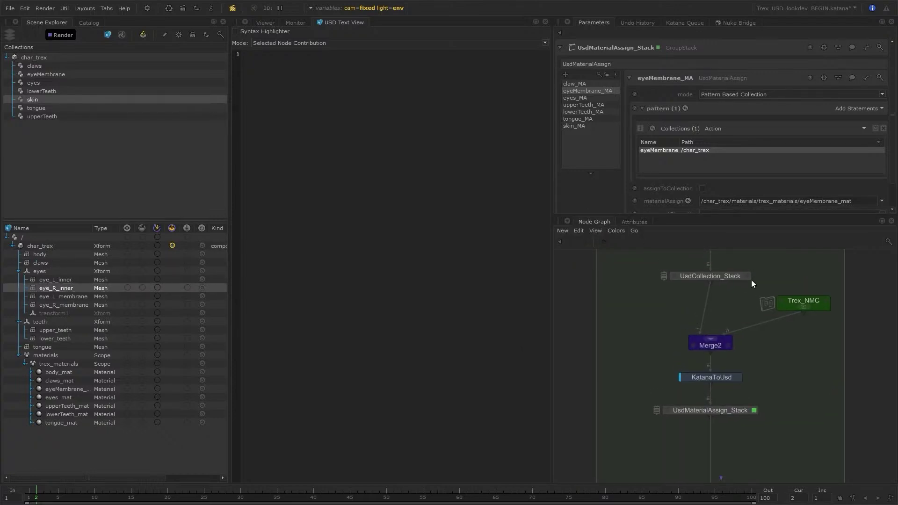
pyautogui.click(746, 276)
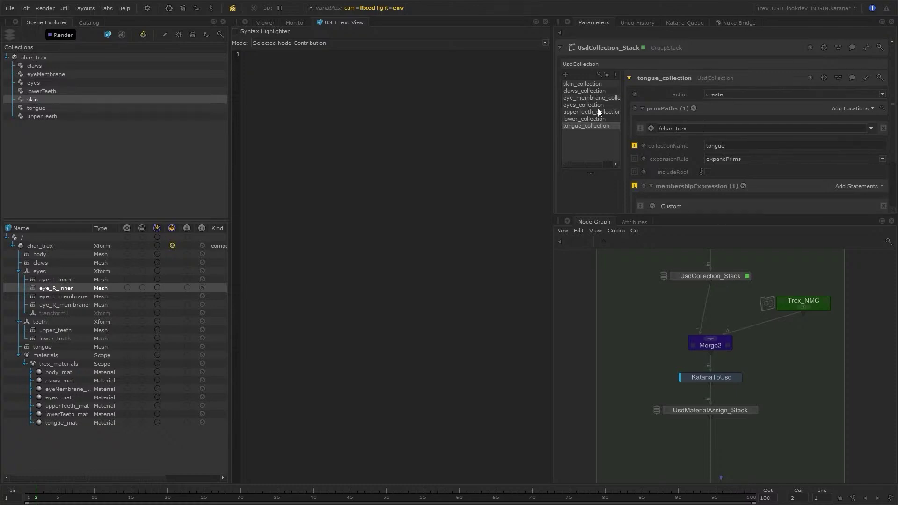
pyautogui.click(584, 104)
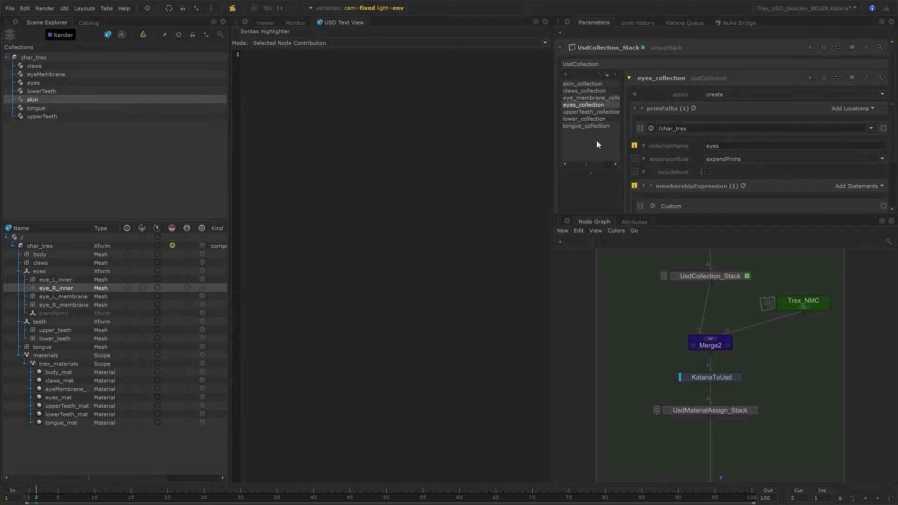
pyautogui.scroll(-1, 702, 198)
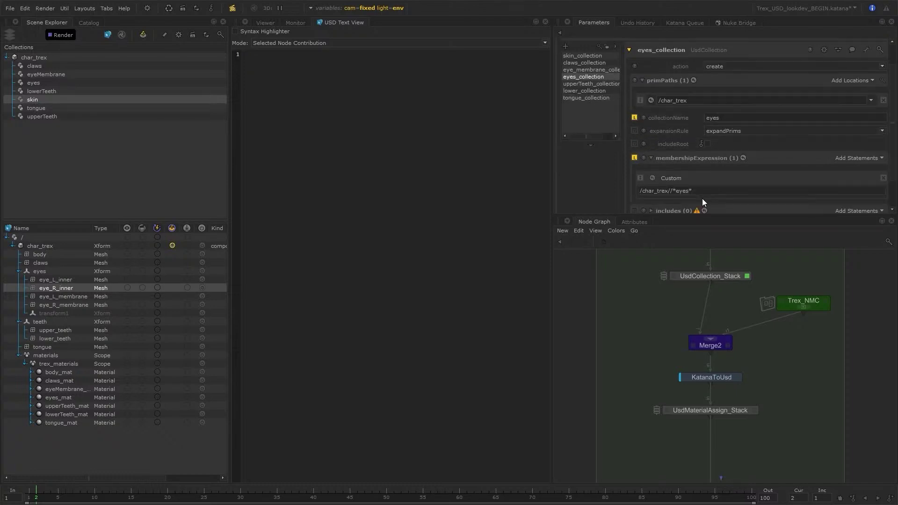
pyautogui.scroll(-1, 702, 202)
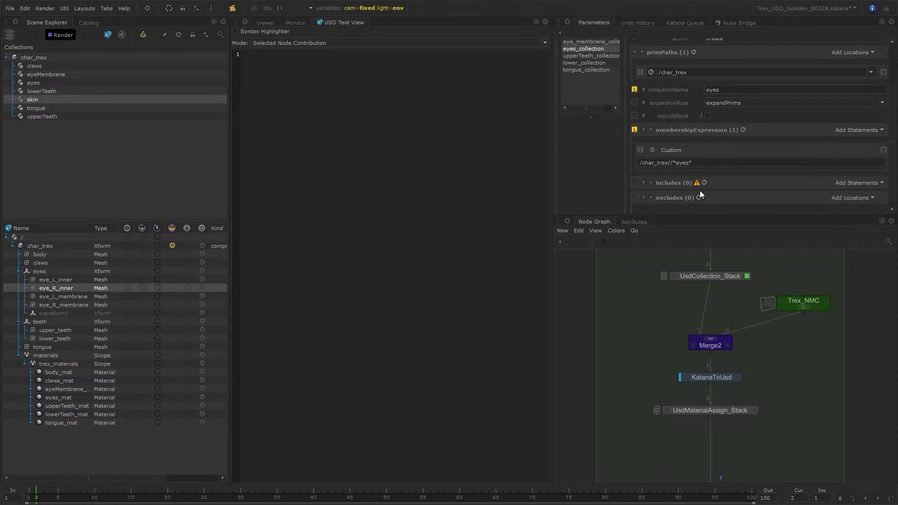
pyautogui.doubleClick(685, 163)
pyautogui.write('inner')
# - Show the Viewer and select the meshes matched by the eyes_collection expression in the Scene Explorer
pyautogui.click(264, 22)
pyautogui.click(723, 278)
pyautogui.click(653, 149)
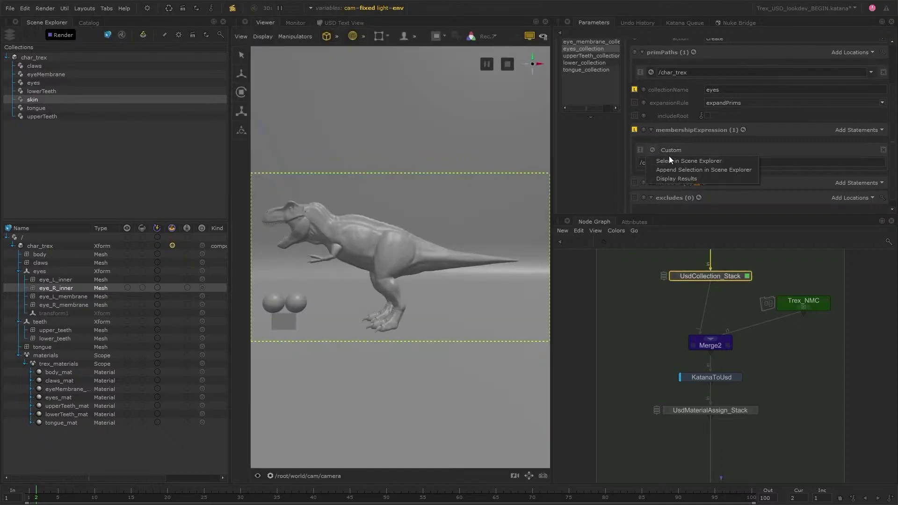
pyautogui.click(670, 160)
pyautogui.click(760, 352)
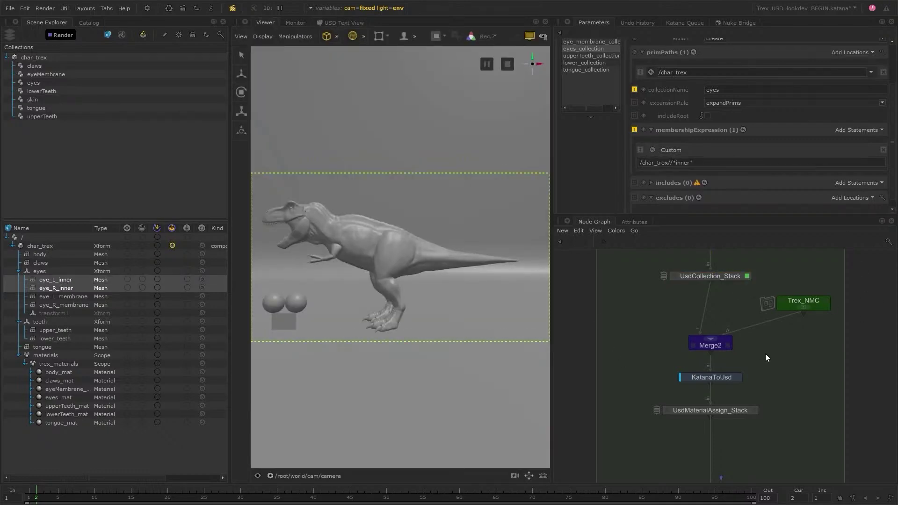
# - View UsdMaterialAssign_Stack and check the material bindings of the inner eye, eye membrane, upper teeth, lower teeth and tongue meshes
pyautogui.click(753, 412)
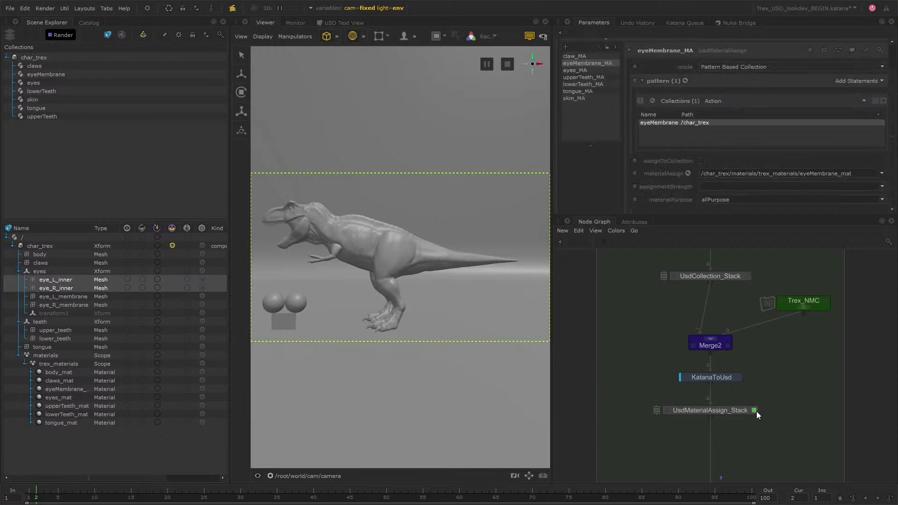
pyautogui.click(742, 412)
pyautogui.click(639, 221)
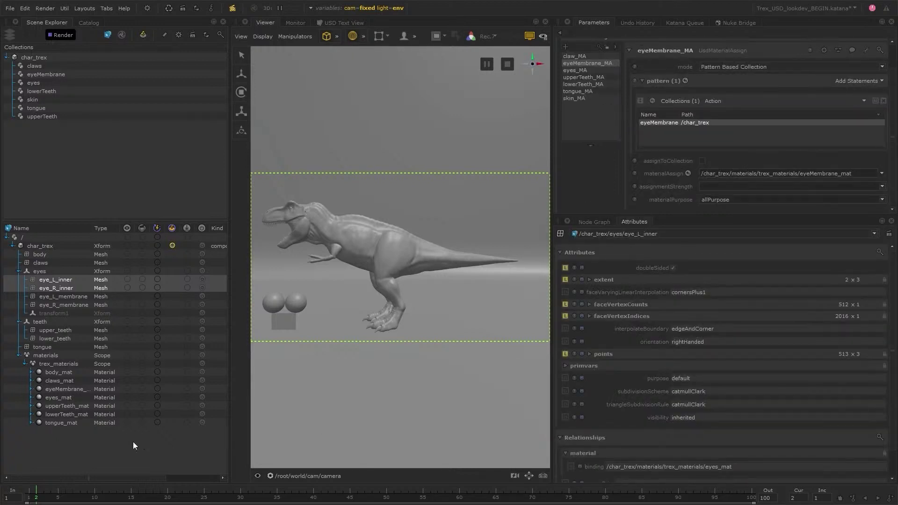
pyautogui.click(68, 287)
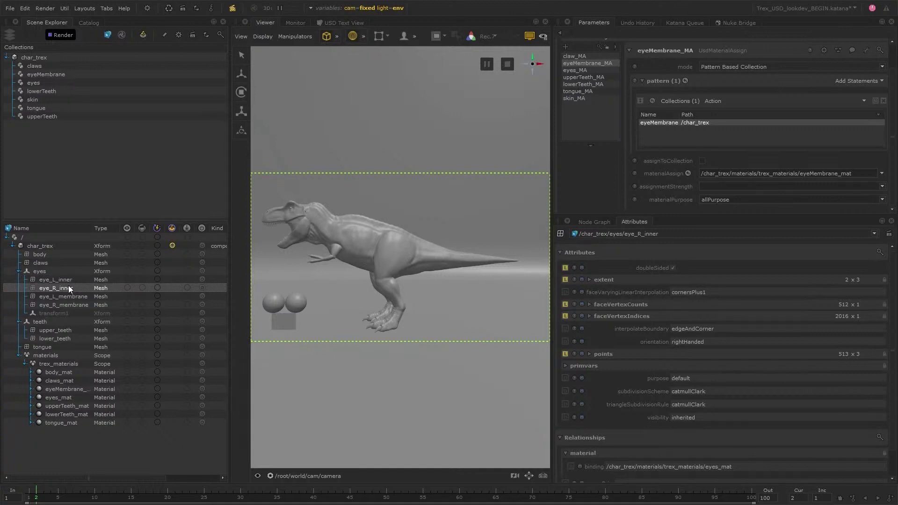
pyautogui.click(69, 281)
pyautogui.click(64, 288)
pyautogui.click(73, 296)
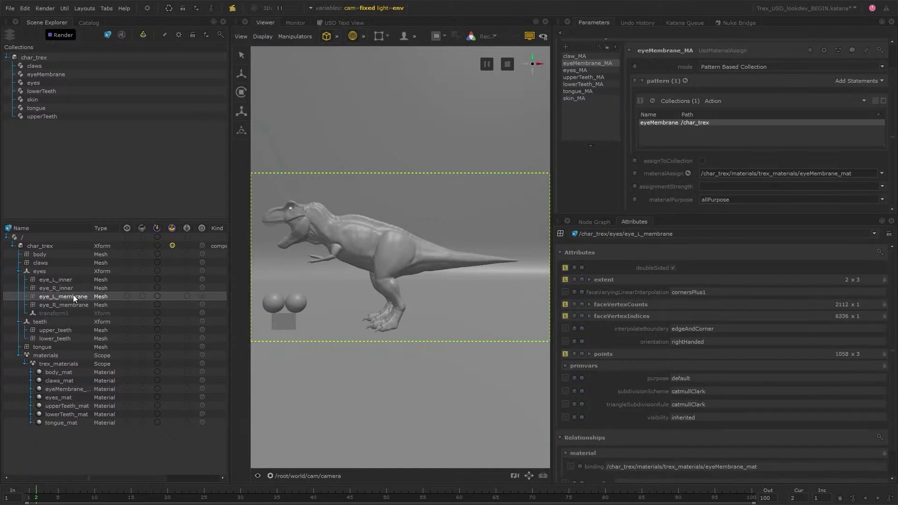
pyautogui.click(74, 304)
pyautogui.click(66, 330)
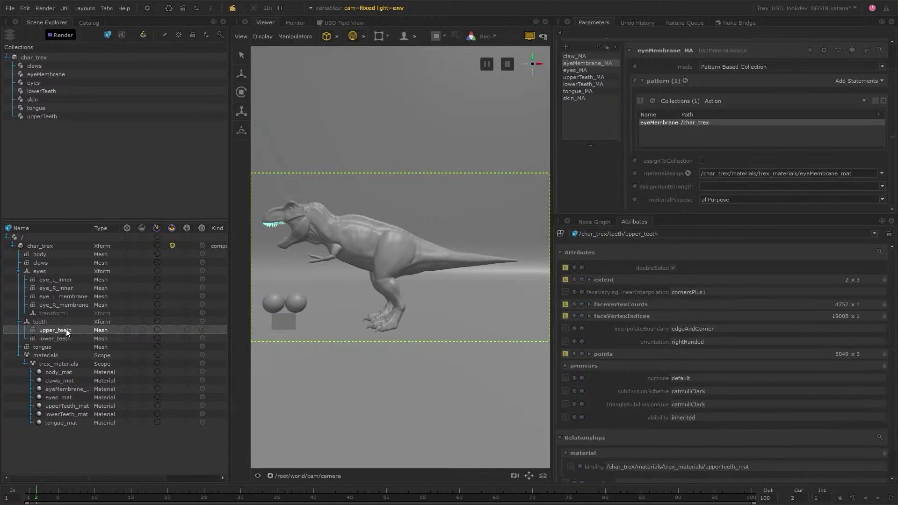
pyautogui.click(68, 338)
pyautogui.click(61, 345)
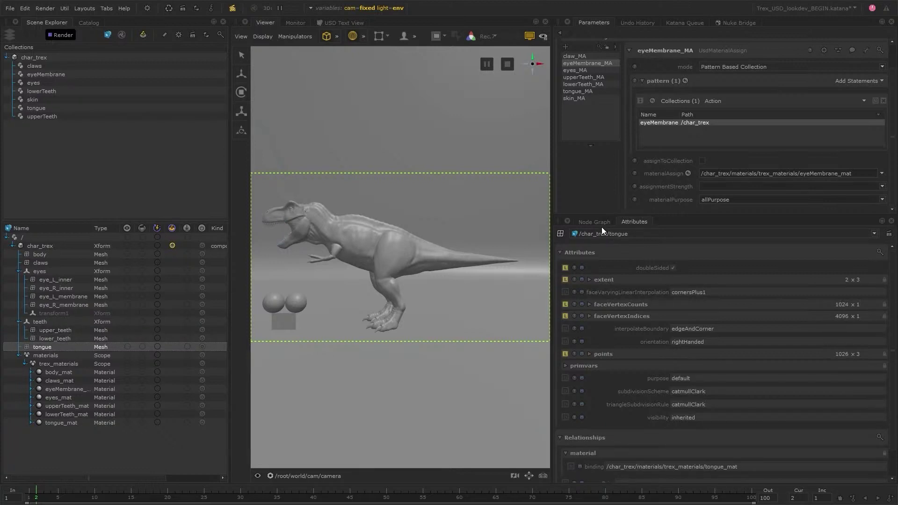
# - Return to the node graph and switch the Viewer to a rendered display showing the T-rex with its assigned materials
pyautogui.click(595, 222)
pyautogui.scroll(-3, 806, 389)
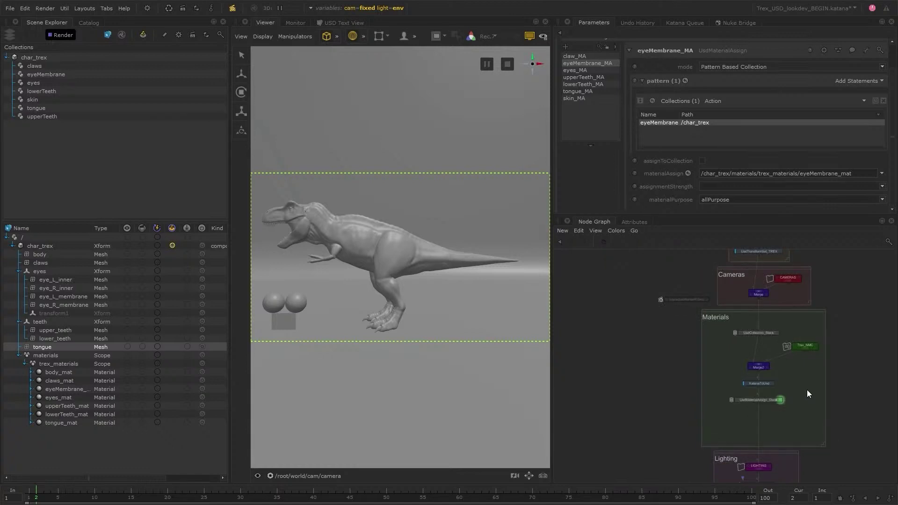
pyautogui.click(263, 36)
pyautogui.click(352, 157)
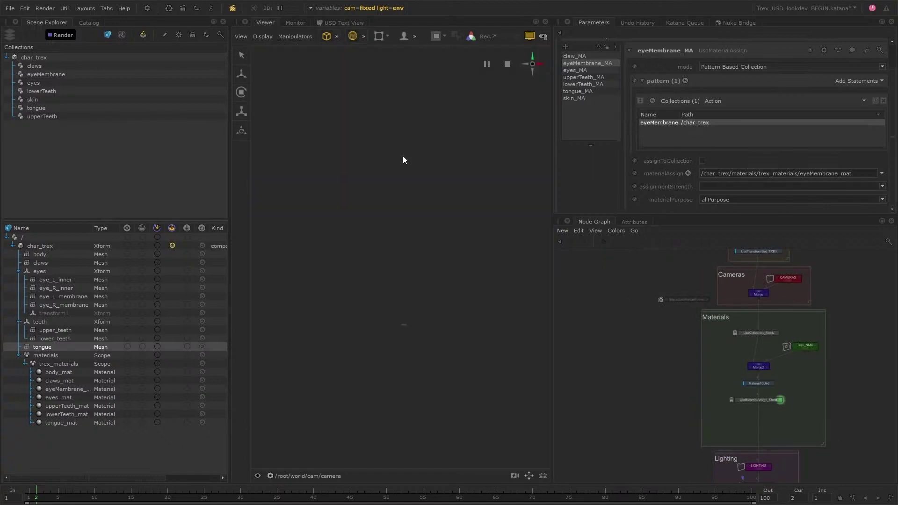
pyautogui.click(268, 37)
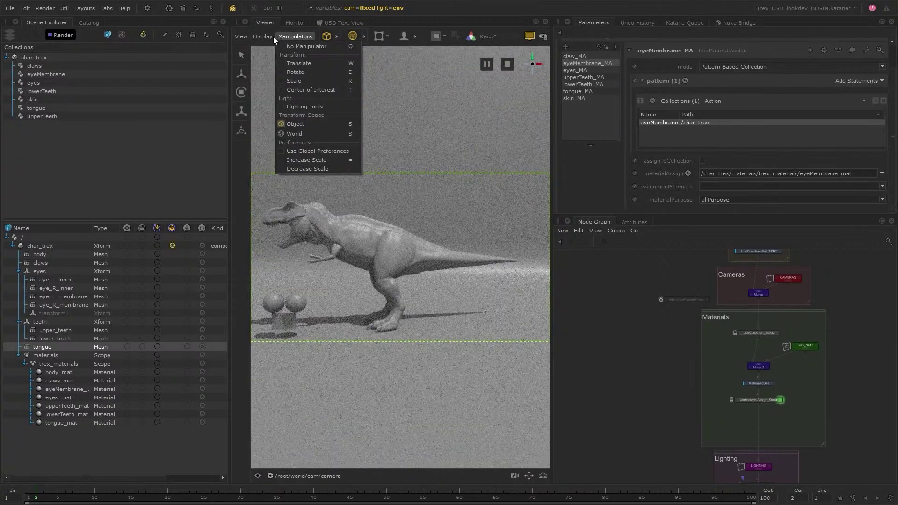
pyautogui.click(273, 36)
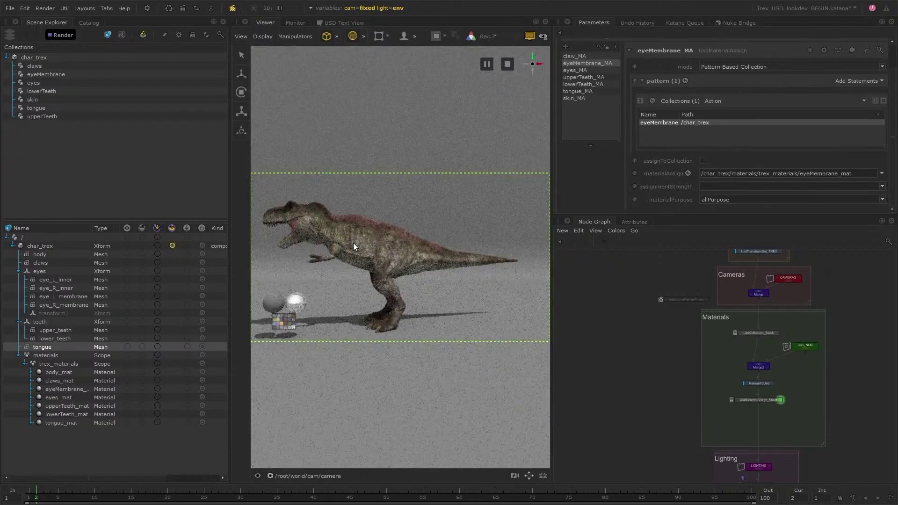
# - Preview the rendered T-rex at several points of the animation, including frames 9, 16 and 23
pyautogui.click(57, 494)
pyautogui.click(89, 494)
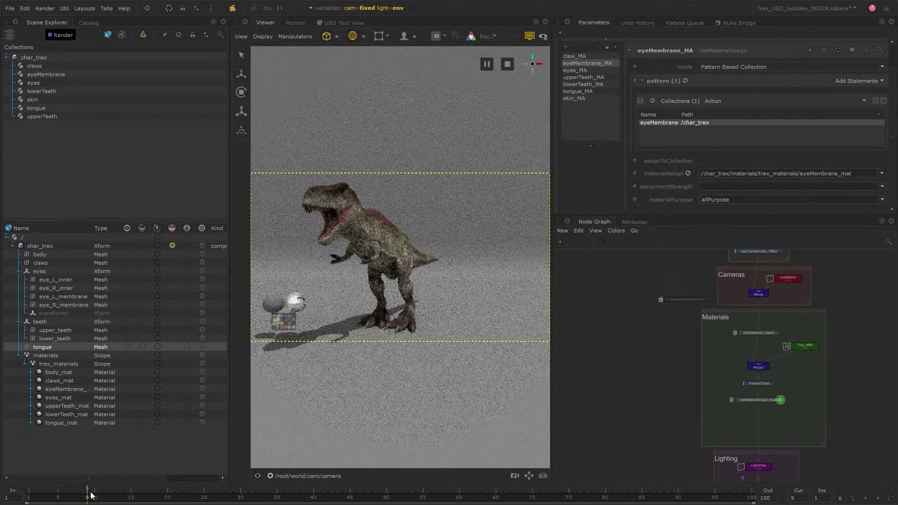
pyautogui.click(138, 494)
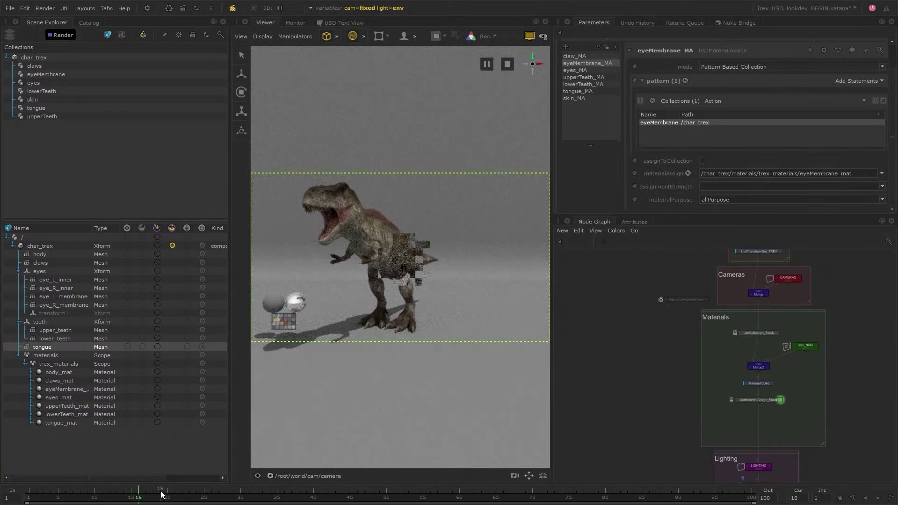
pyautogui.click(189, 496)
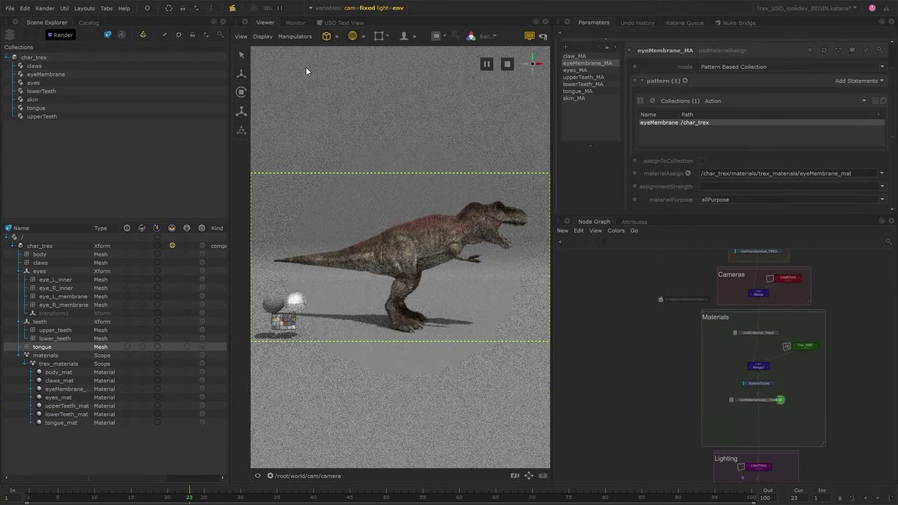
# - Switch the Viewer display back to the plain grey shaded preview without textures
pyautogui.click(263, 37)
pyautogui.click(271, 129)
pyautogui.click(284, 37)
pyautogui.click(274, 140)
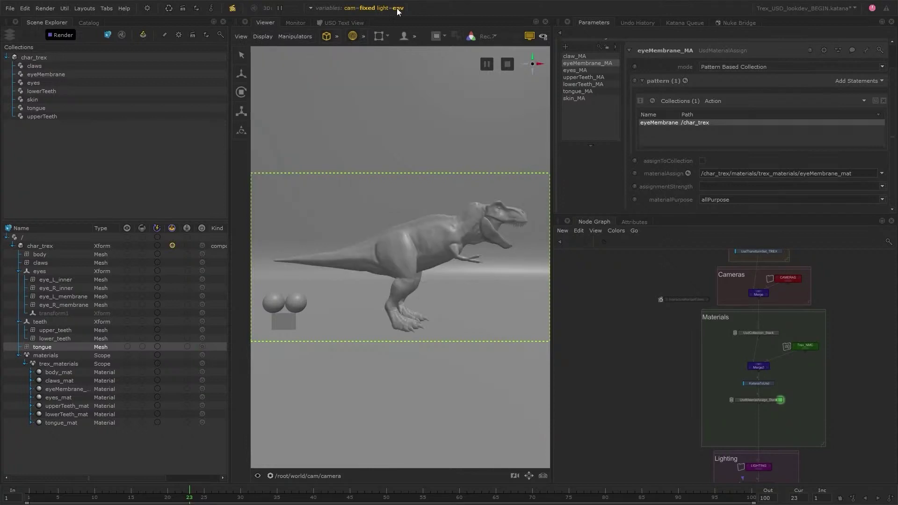
# - Start a preview render of the view node to see the textured T-rex with its materials in the Viewer
pyautogui.click(52, 9)
pyautogui.click(74, 35)
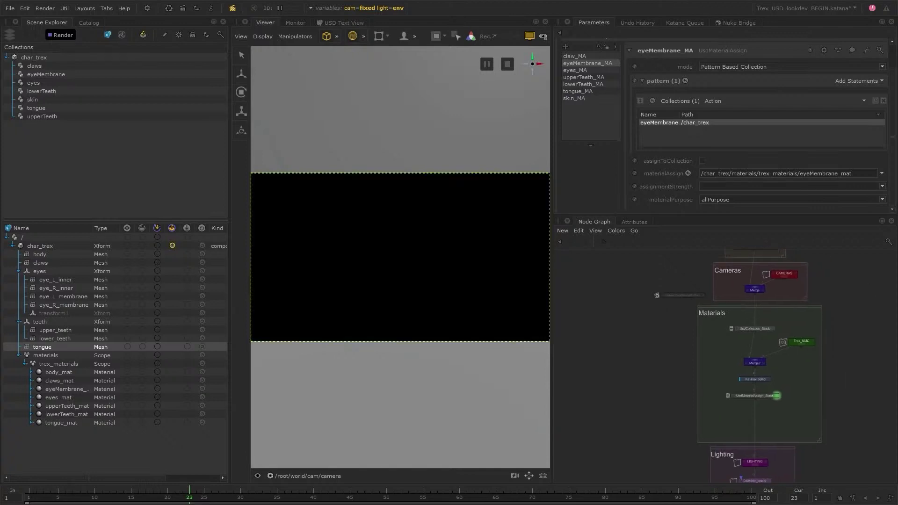
pyautogui.scroll(5, 739, 281)
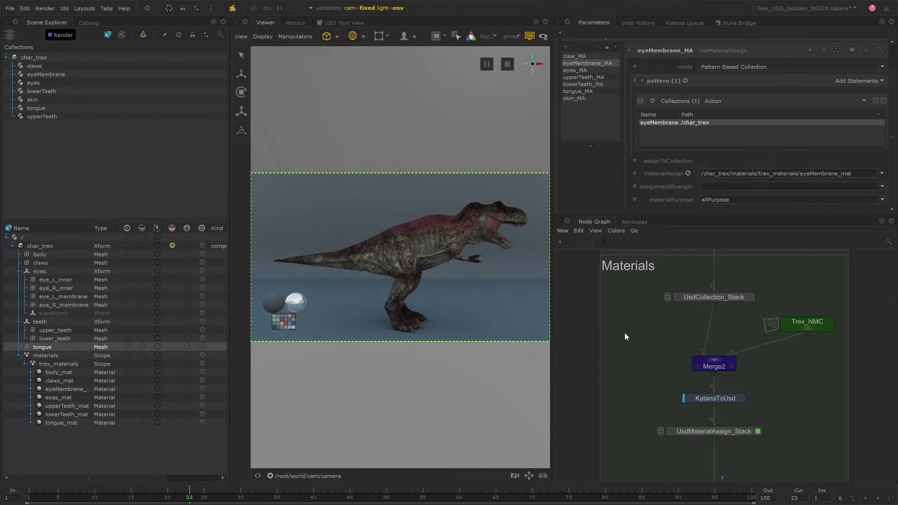
# - Cancel all renders and return the Viewer to the plain grey shaded display
pyautogui.click(45, 9)
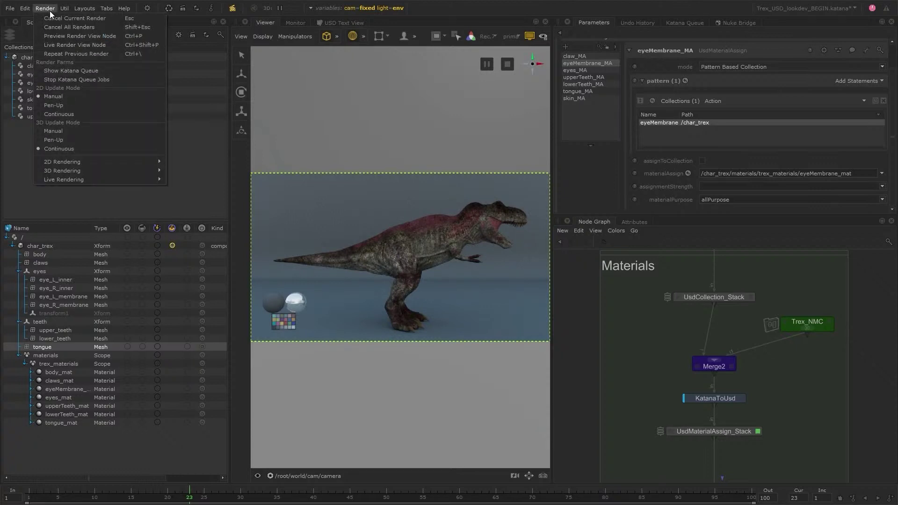
pyautogui.click(100, 27)
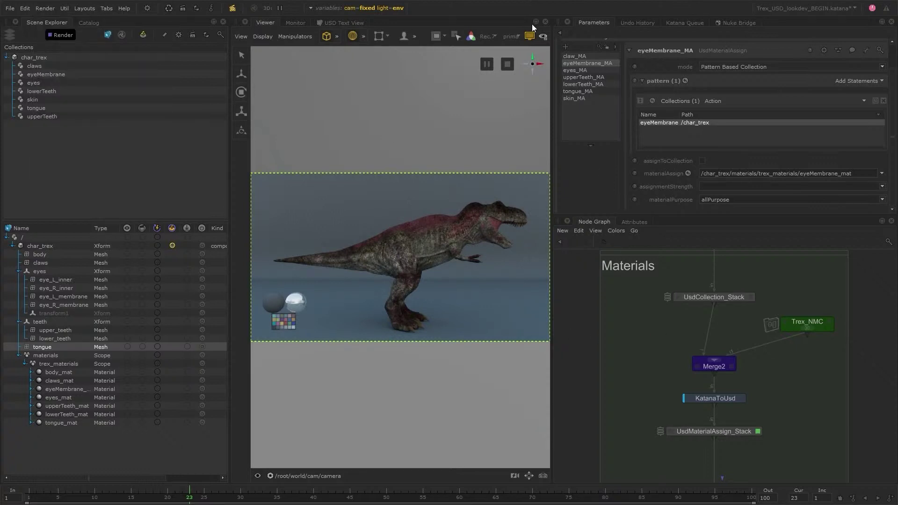
pyautogui.click(529, 35)
# - Add a UsdSchemaSet node to the Materials group near UsdMaterialAssign_Stack
pyautogui.moveTo(753, 465); pyautogui.dragTo(767, 377, button='middle')
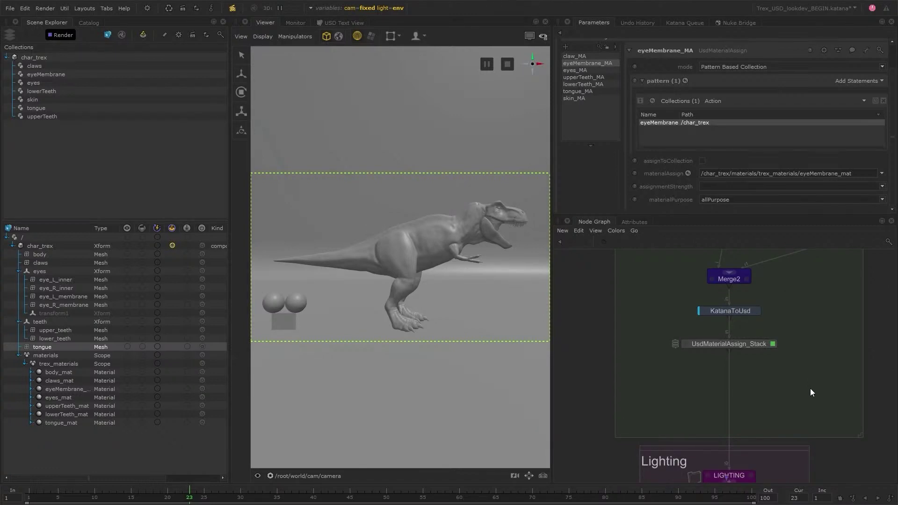
pyautogui.press('Tab')
pyautogui.write('usds')
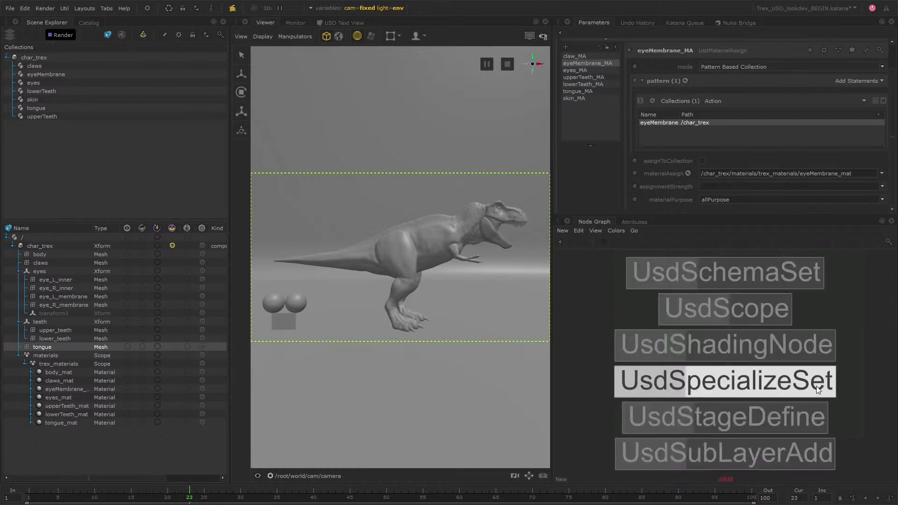
pyautogui.click(778, 266)
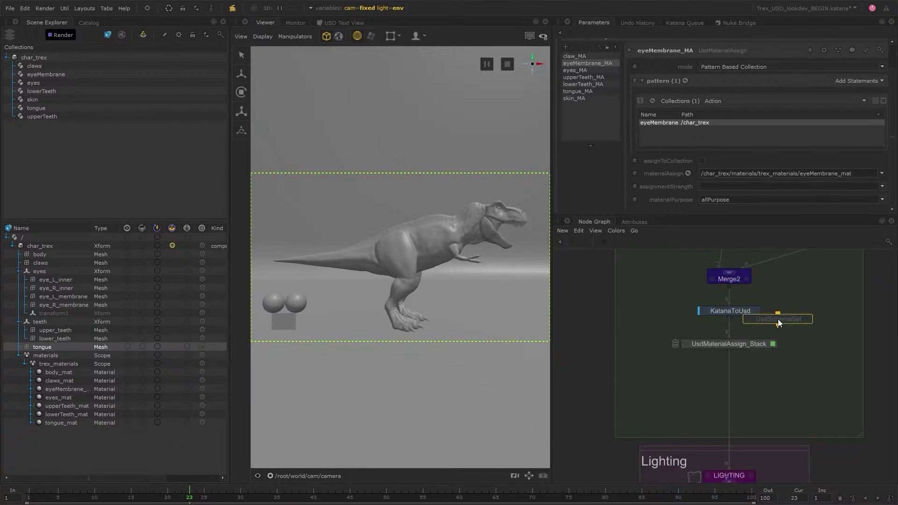
pyautogui.click(784, 397)
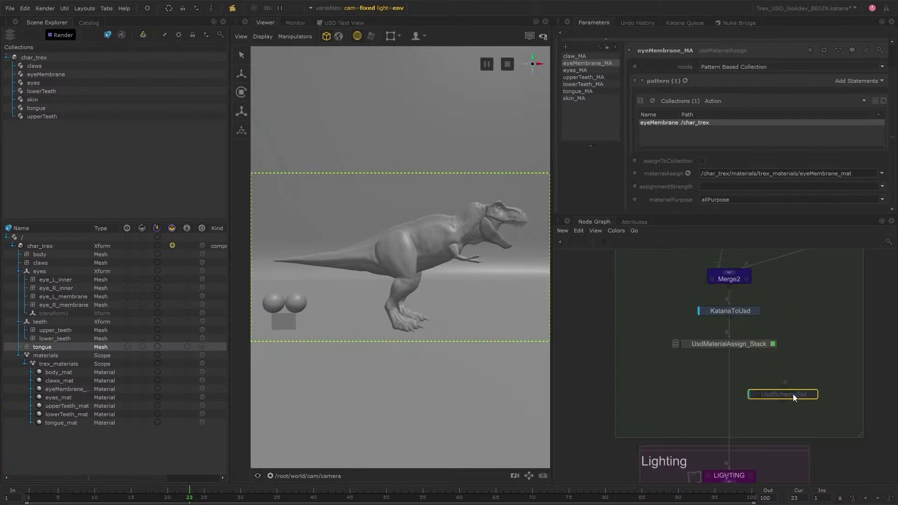
# - Insert the UsdSchemaSet node directly after UsdMaterialAssign_Stack, show its parameters and view the scene from it
pyautogui.scroll(4, 790, 395)
pyautogui.moveTo(800, 394); pyautogui.dragTo(689, 337)
pyautogui.press('e')
pyautogui.click(733, 336)
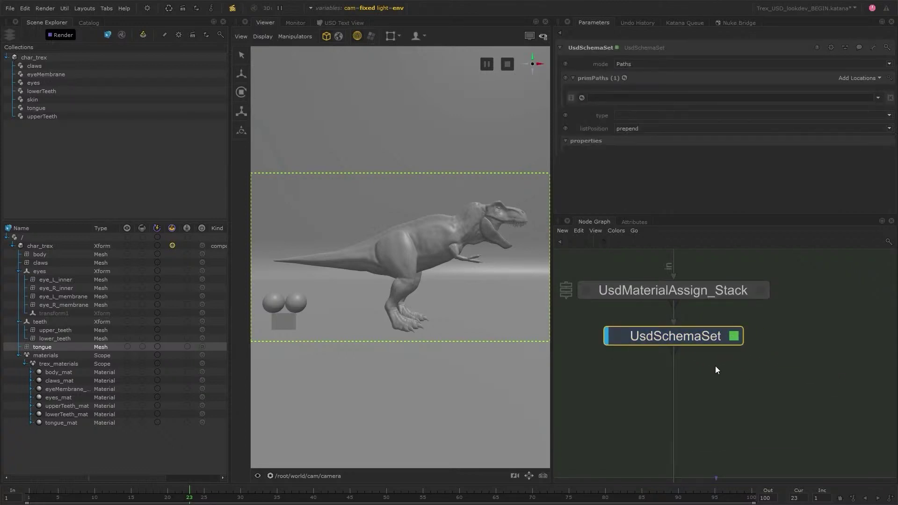
pyautogui.moveTo(708, 363); pyautogui.dragTo(752, 368, button='middle')
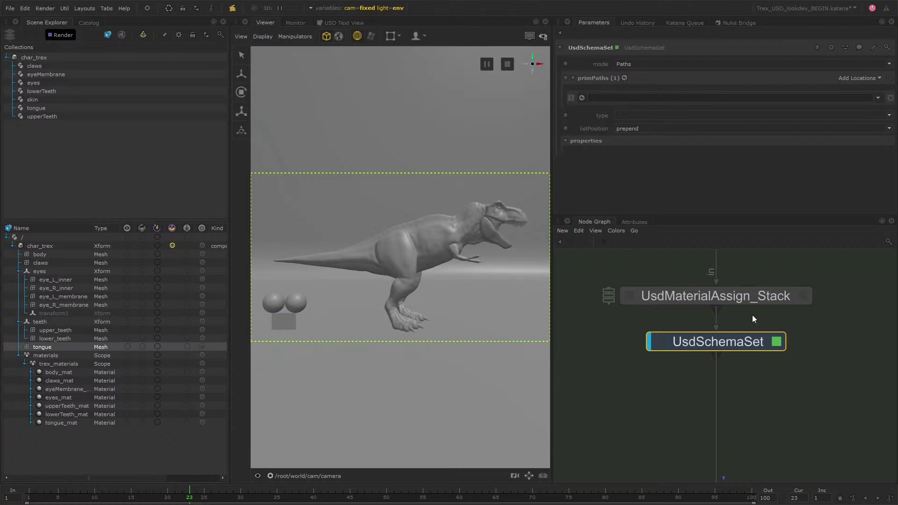
# - Set the UsdSchemaSet node's schema type to PxrPrimvarsAPI
pyautogui.click(888, 116)
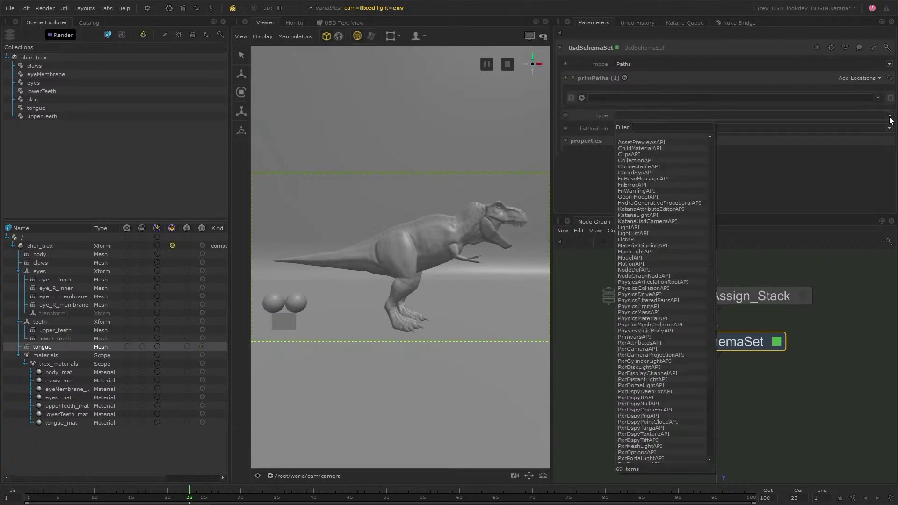
pyautogui.scroll(-5, 673, 341)
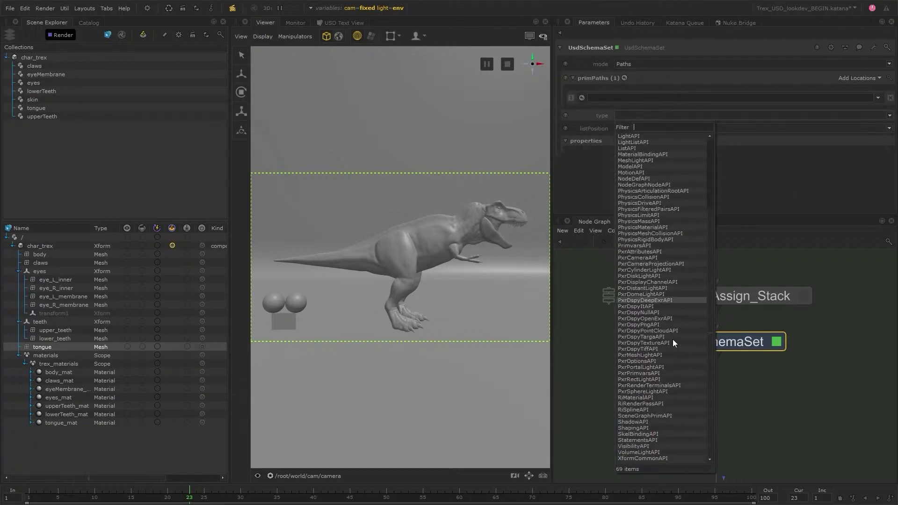
pyautogui.scroll(5, 672, 339)
pyautogui.scroll(-3, 689, 300)
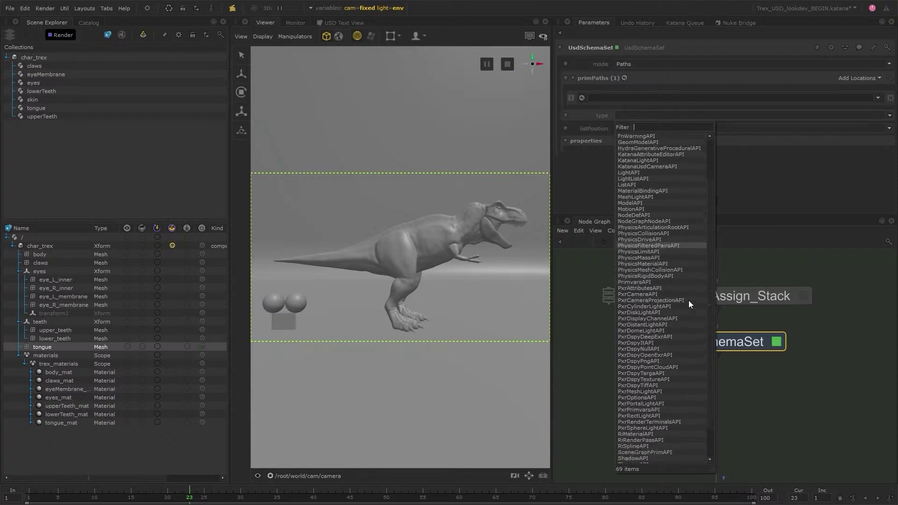
pyautogui.scroll(-2, 688, 300)
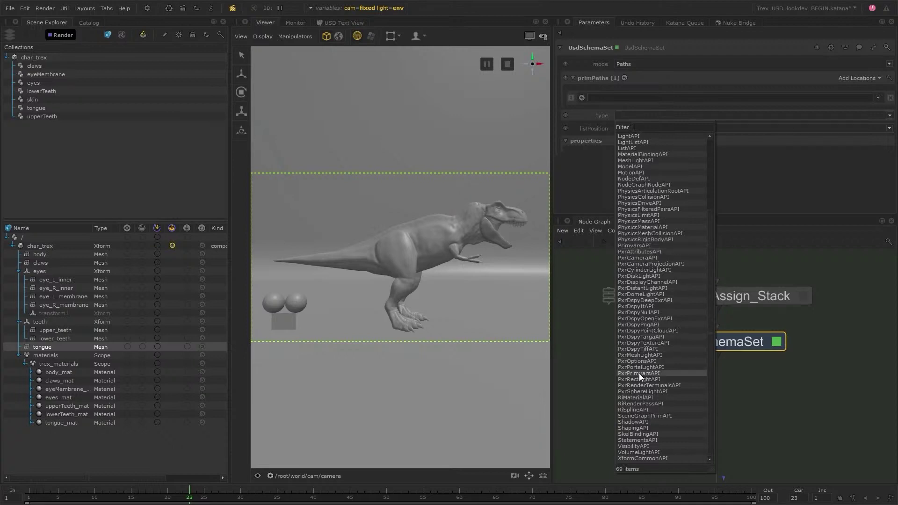
pyautogui.click(663, 373)
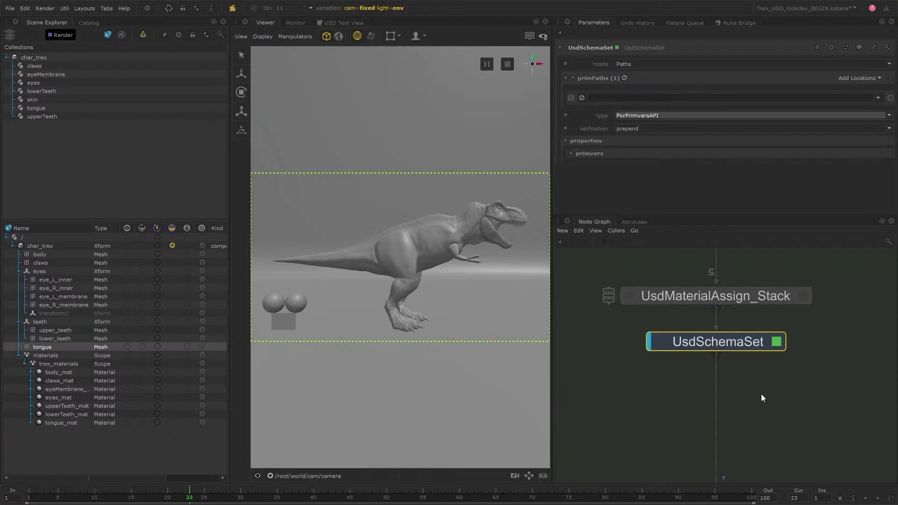
# - Expand the displacementbound properties under primvars > ri and set the node's prim path to /char_trex
pyautogui.click(593, 154)
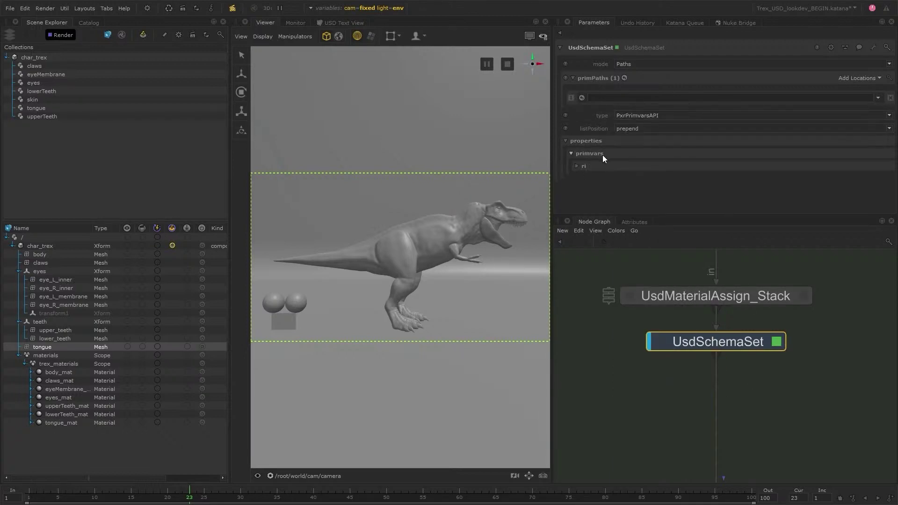
pyautogui.click(599, 166)
pyautogui.scroll(-2, 603, 169)
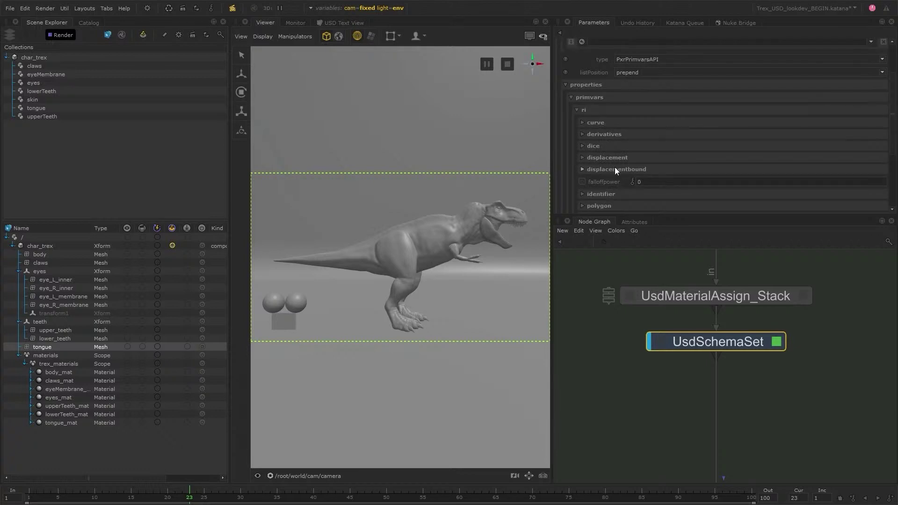
pyautogui.click(614, 168)
pyautogui.scroll(-2, 635, 184)
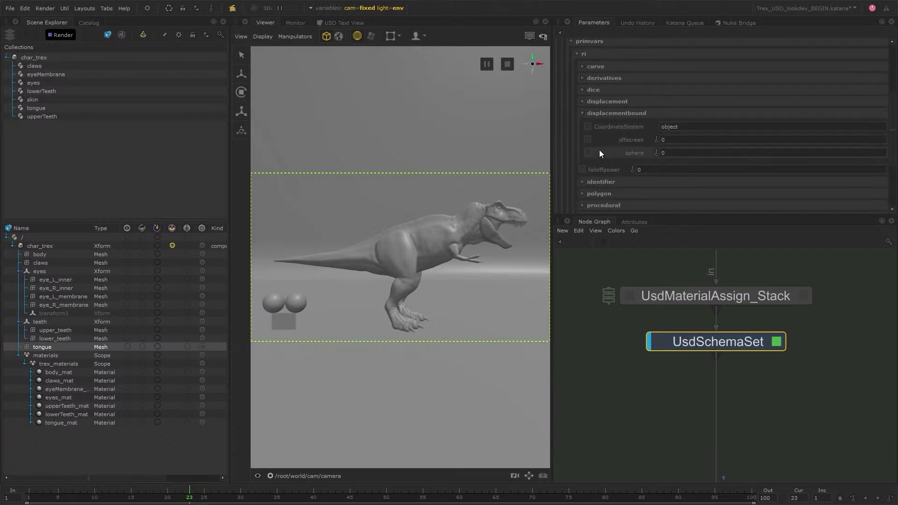
pyautogui.scroll(4, 599, 153)
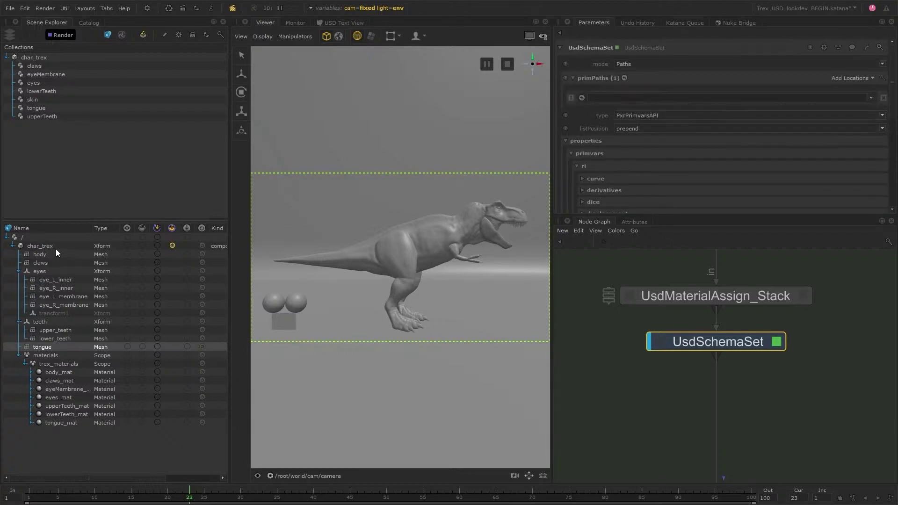
pyautogui.moveTo(58, 245); pyautogui.dragTo(615, 97)
# - Set the displacementbound sphere value to 50 on the UsdSchemaSet node
pyautogui.scroll(-4, 592, 152)
pyautogui.click(686, 153)
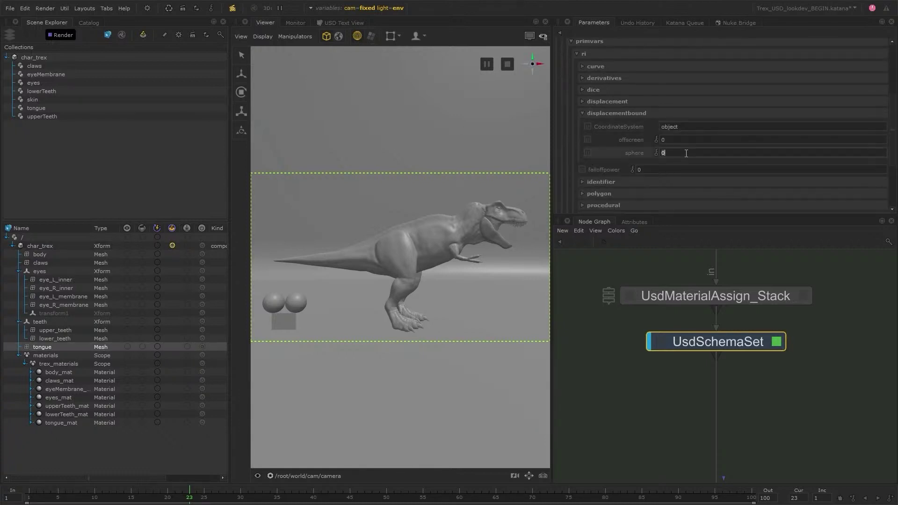
pyautogui.write('50')
pyautogui.press('Return')
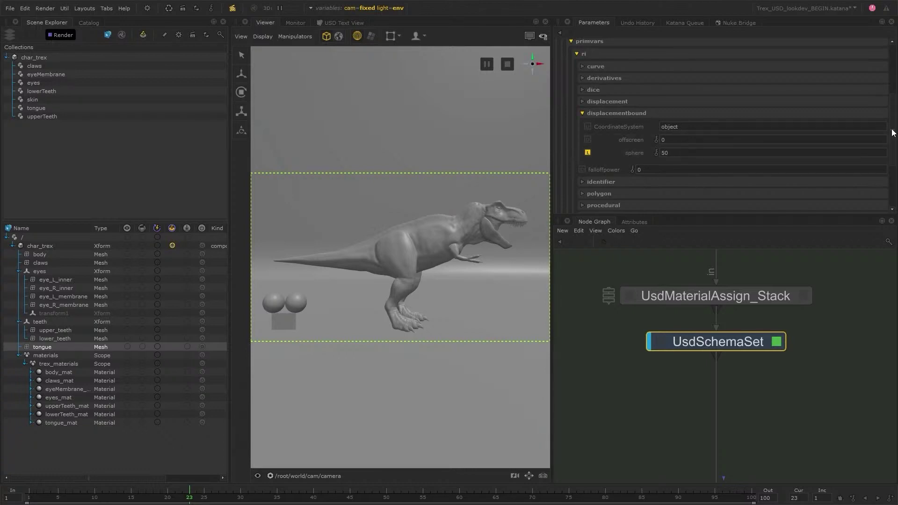
pyautogui.scroll(4, 802, 208)
pyautogui.click(813, 377)
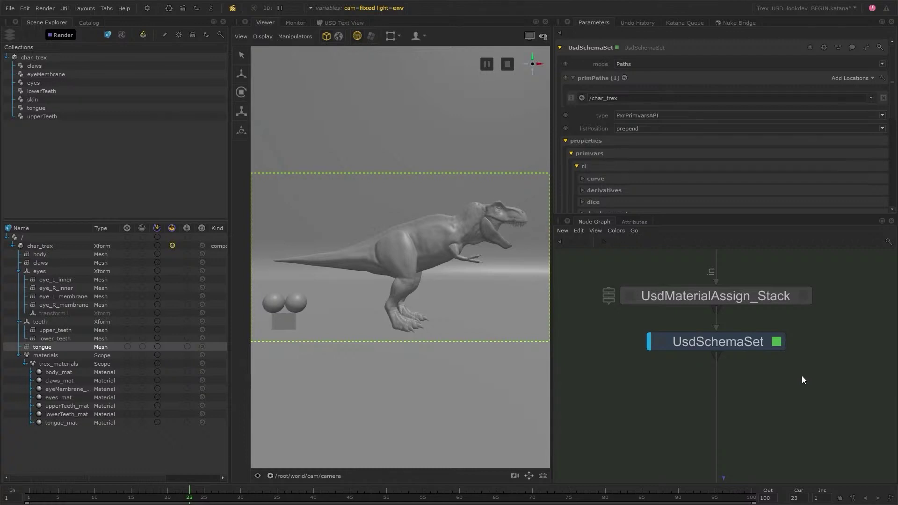
# - Duplicate the UsdSchemaSet node, insert the copy directly below the original and view the scene from the copy
pyautogui.click(734, 342)
pyautogui.hotkey('ctrl', 'c')
pyautogui.hotkey('ctrl', 'v')
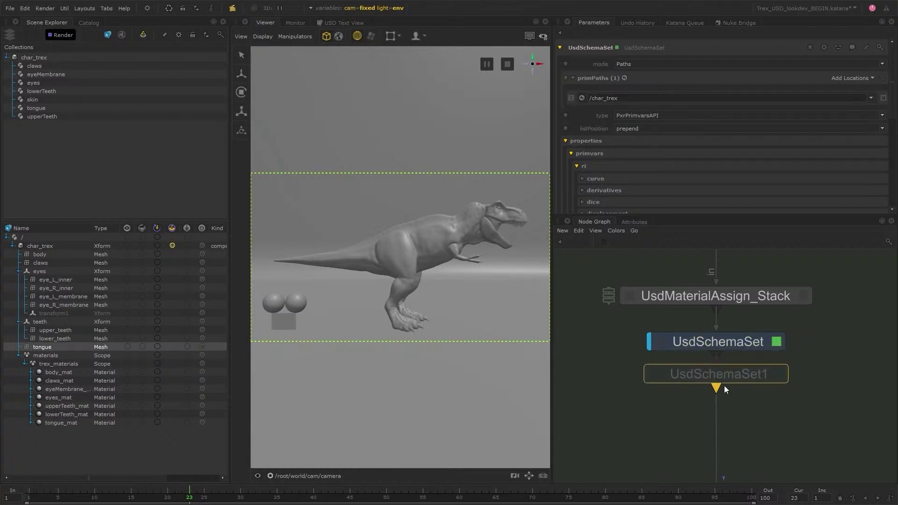
pyautogui.click(718, 389)
pyautogui.click(779, 388)
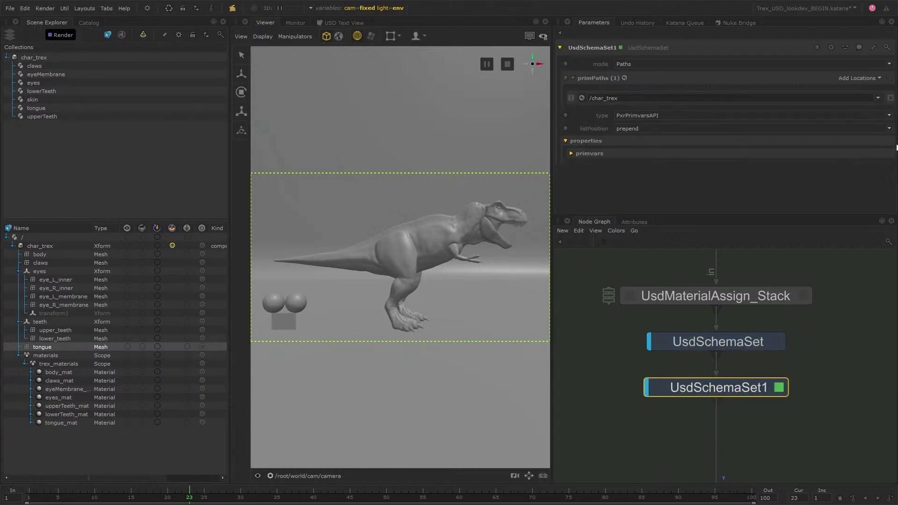
# - Change the copied node's schema type to PxrAttributesAPI and expand its trace properties under primvars > ri > attributes
pyautogui.click(890, 115)
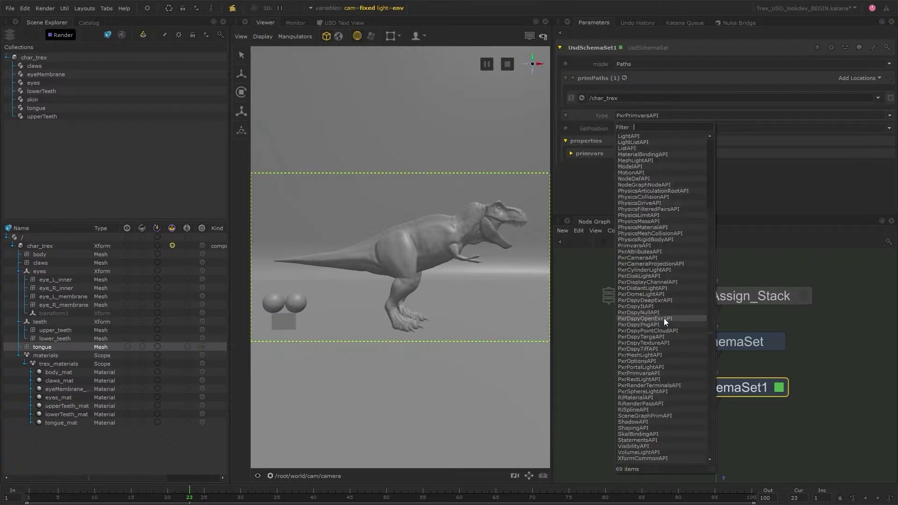
pyautogui.click(658, 251)
pyautogui.click(586, 155)
pyautogui.click(586, 166)
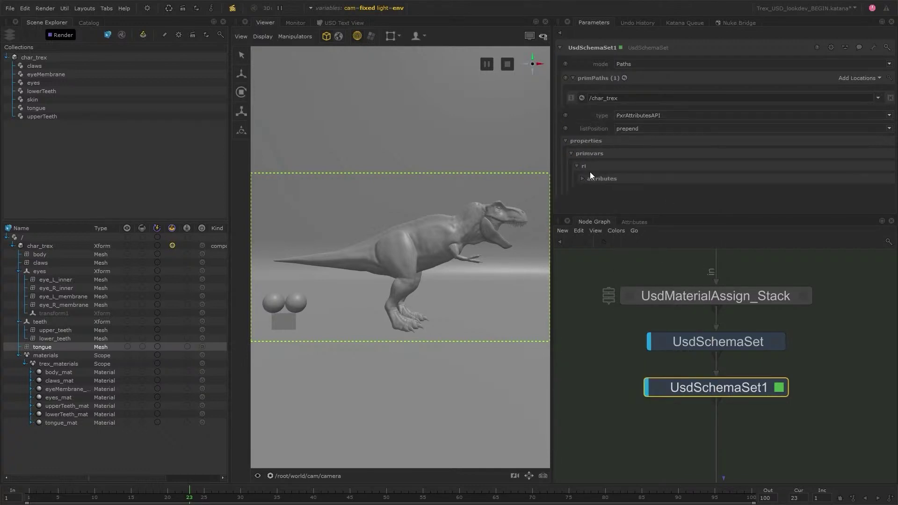
pyautogui.click(594, 178)
pyautogui.scroll(-3, 599, 186)
pyautogui.scroll(-1, 599, 187)
pyautogui.click(607, 184)
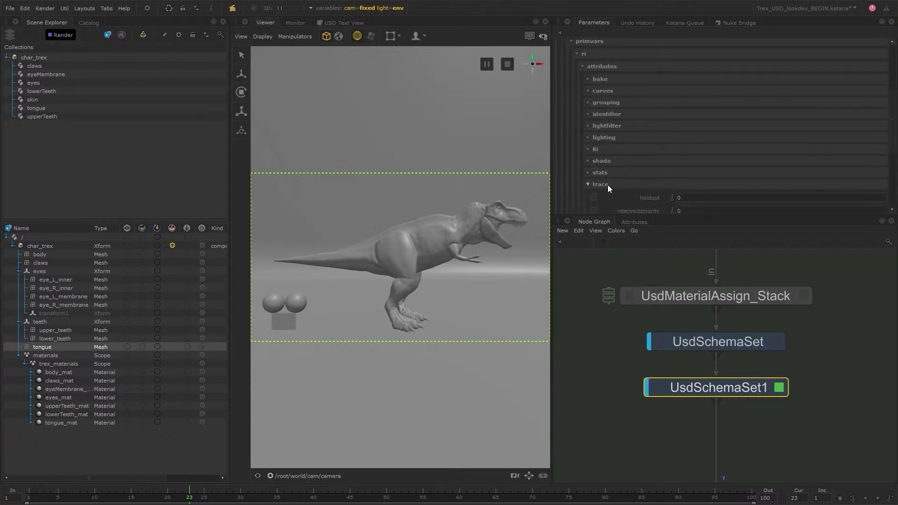
pyautogui.scroll(-2, 612, 184)
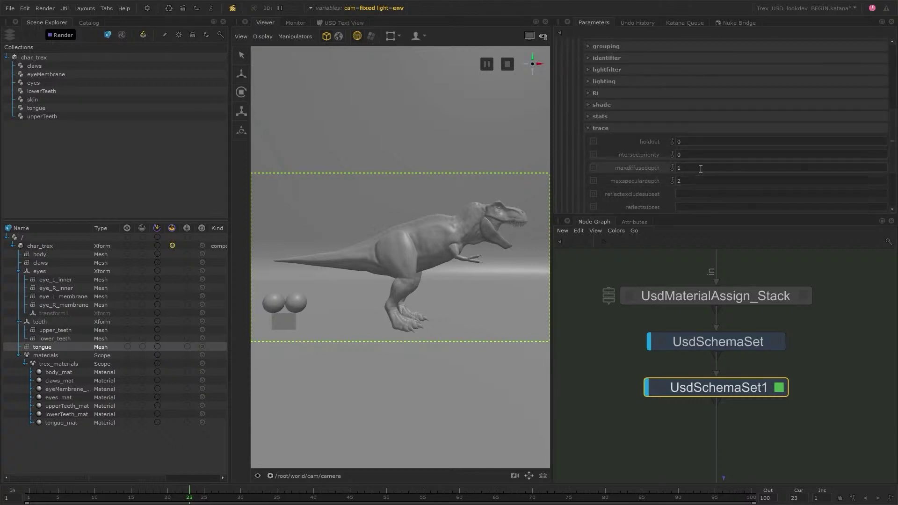
# - Set the trace maxdiffusedepth to 8 and maxspeculardepth to 9
pyautogui.click(682, 168)
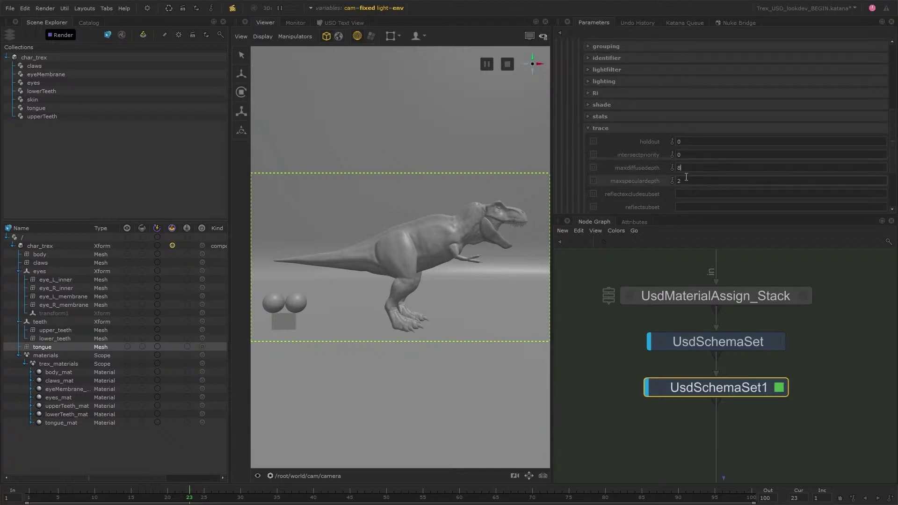
pyautogui.click(686, 180)
pyautogui.write('9')
pyautogui.press('Return')
pyautogui.click(824, 260)
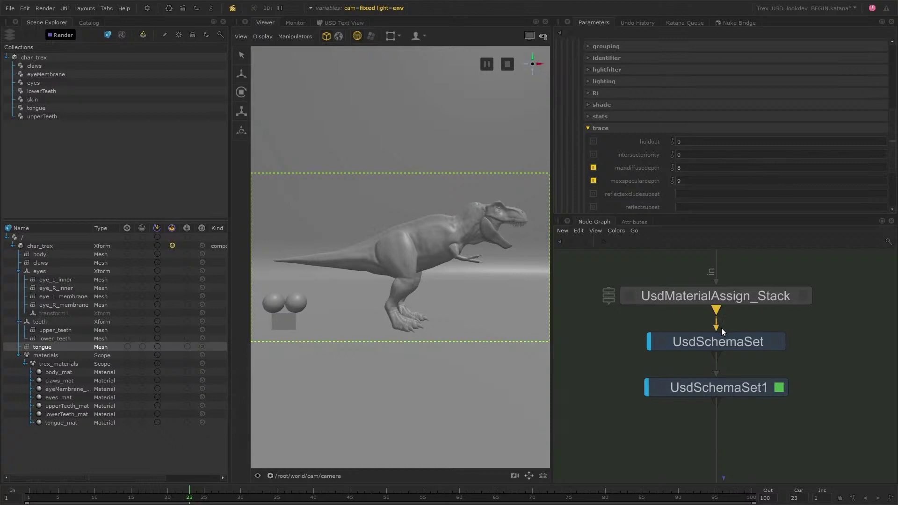
# - Rename the first schema node to UsdSchemaSet_displacement
pyautogui.moveTo(722, 331); pyautogui.dragTo(736, 334)
pyautogui.doubleClick(735, 330)
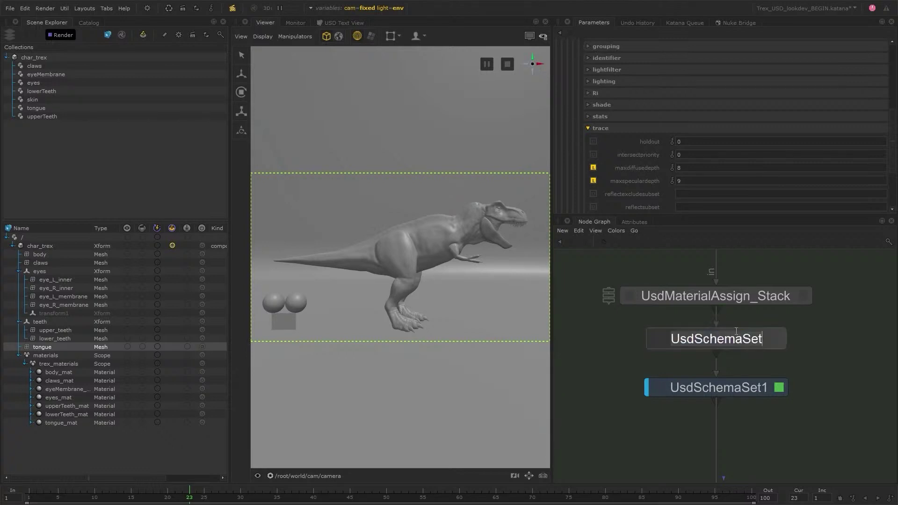
pyautogui.write('_displacement')
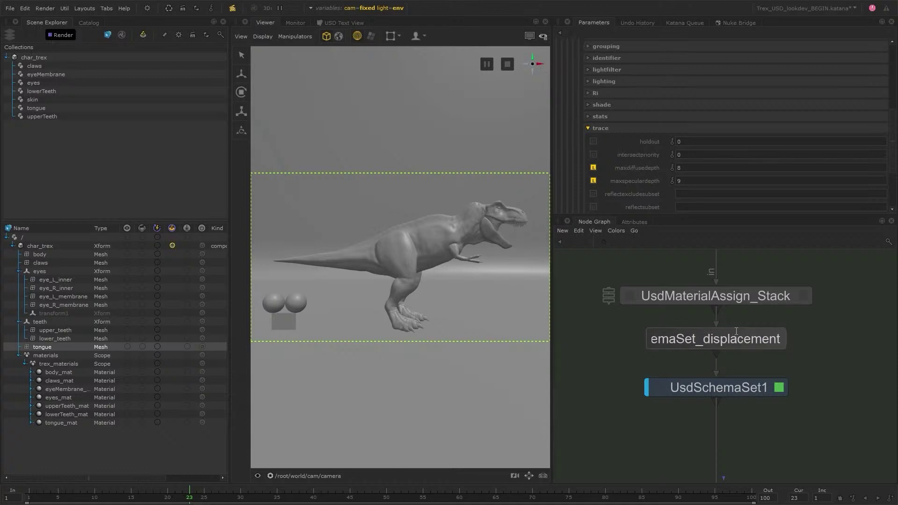
pyautogui.press('Return')
# - Rename the second schema node to UsdSchemaSet_trace
pyautogui.click(743, 388)
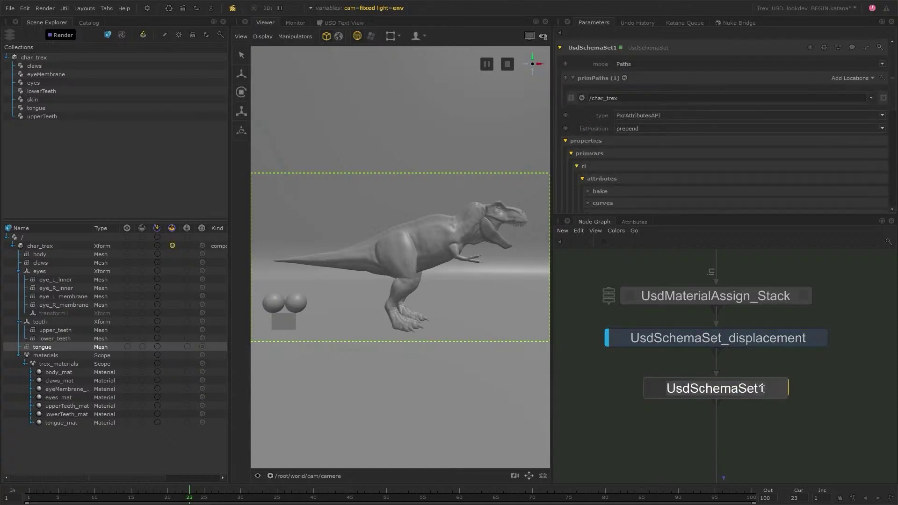
pyautogui.click(762, 388)
pyautogui.press('BackSpace')
pyautogui.write('_trace')
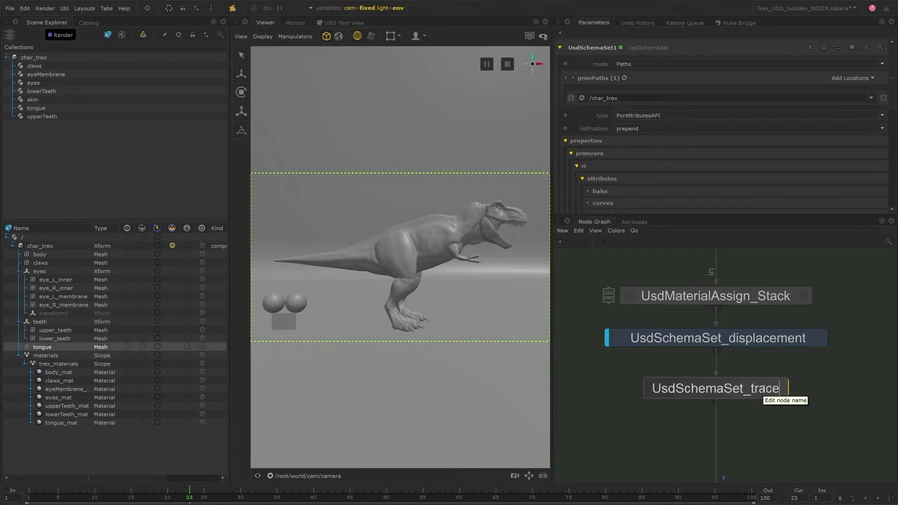
pyautogui.press('Return')
pyautogui.click(815, 383)
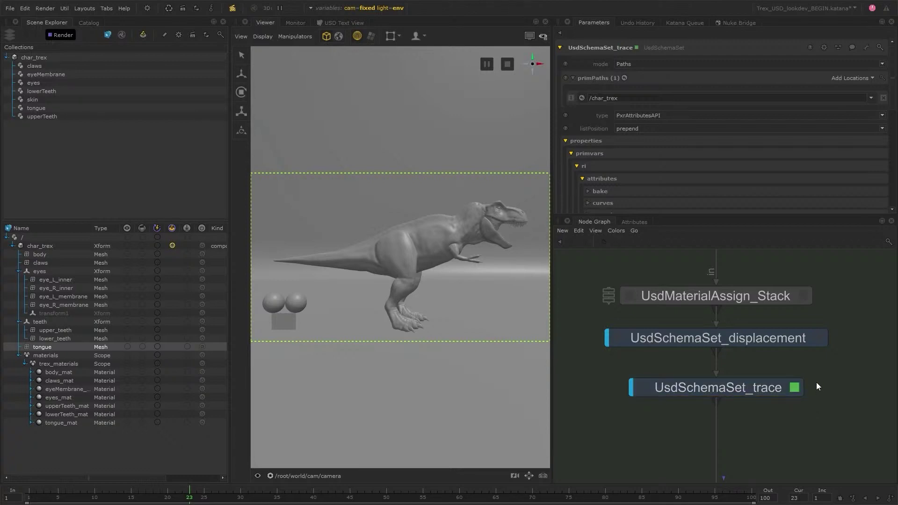
# - Render the T-rex with the new schema settings and check the result over the viewer
pyautogui.scroll(-3, 816, 383)
pyautogui.moveTo(843, 352); pyautogui.dragTo(815, 410, button='middle')
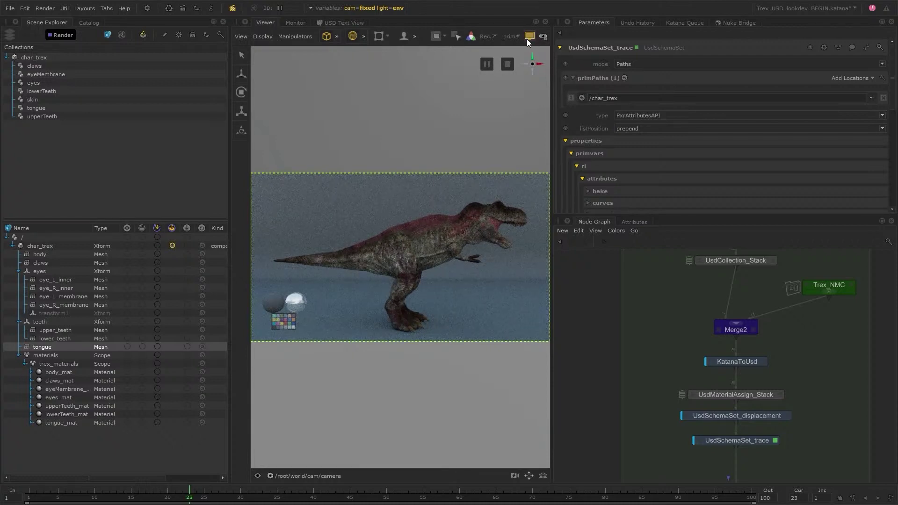
pyautogui.click(46, 9)
pyautogui.click(74, 26)
# - Create a UsdLayerExport node and place it outside the Materials group, beside UsdSchemaSet_trace
pyautogui.press('Tab')
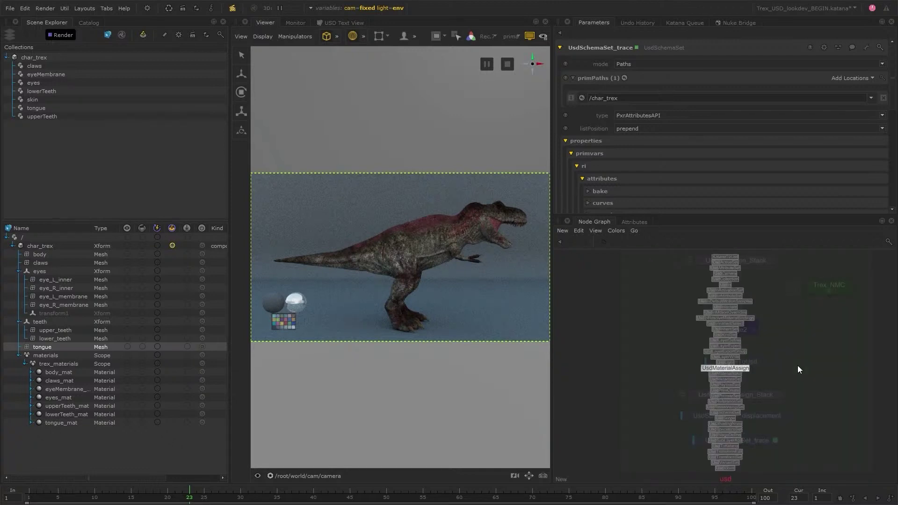
pyautogui.write('usdlay')
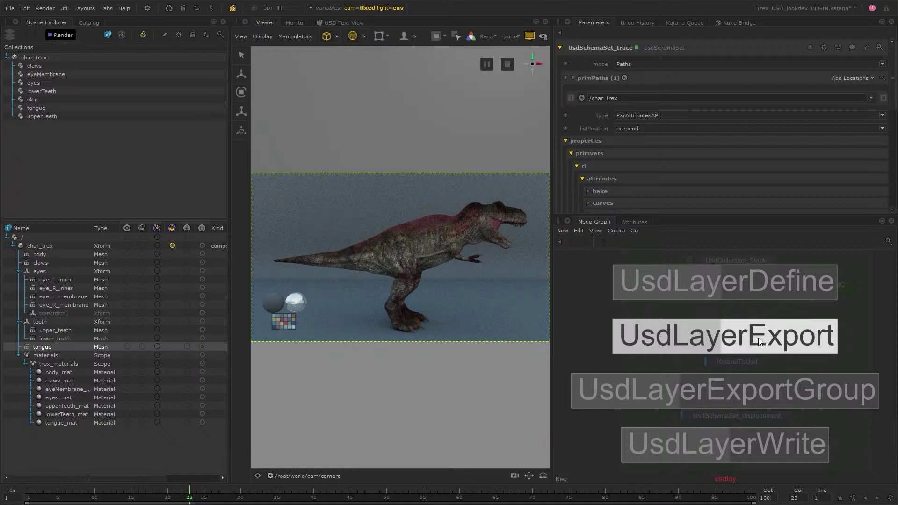
pyautogui.click(745, 347)
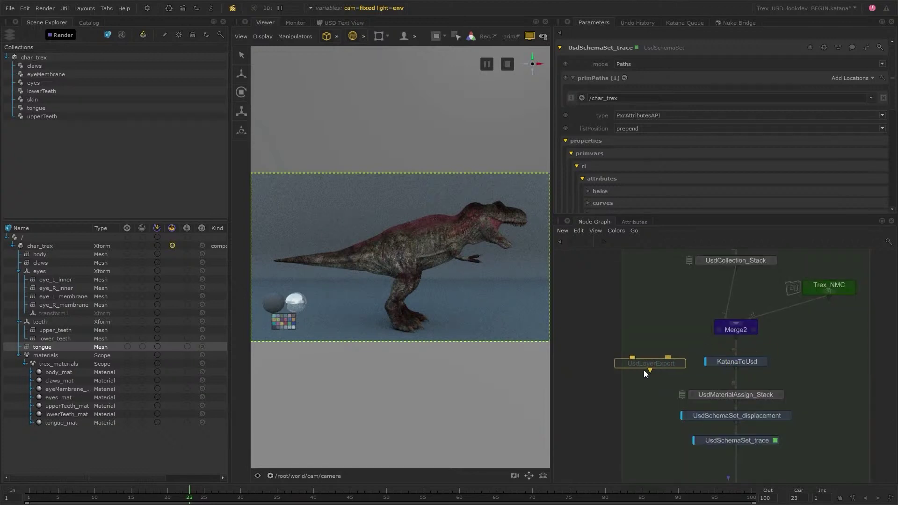
pyautogui.moveTo(631, 416); pyautogui.dragTo(641, 381, button='middle')
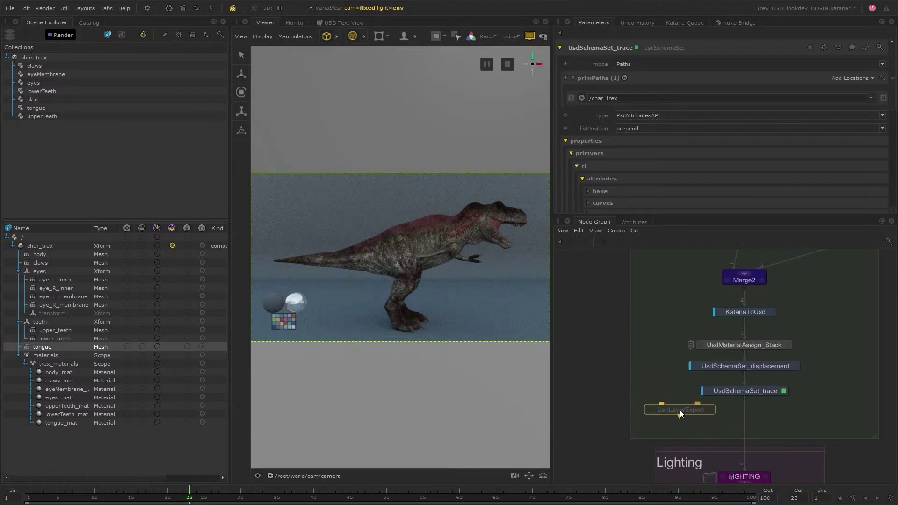
pyautogui.click(679, 409)
pyautogui.moveTo(682, 409); pyautogui.dragTo(621, 404)
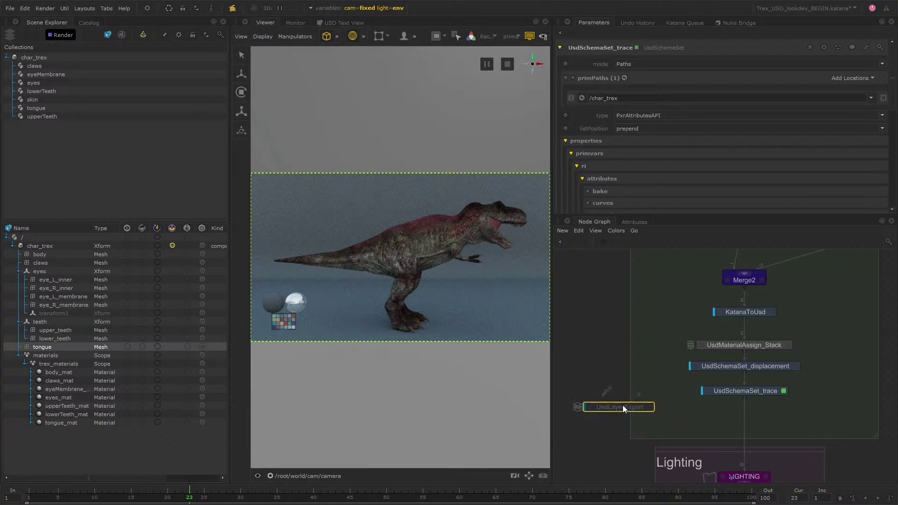
# - Insert the UsdLayerExport node into the main chain directly below UsdSchemaSet_trace, above the Lighting group
pyautogui.scroll(3, 620, 411)
pyautogui.moveTo(620, 410); pyautogui.dragTo(690, 405, button='middle')
pyautogui.click(758, 346)
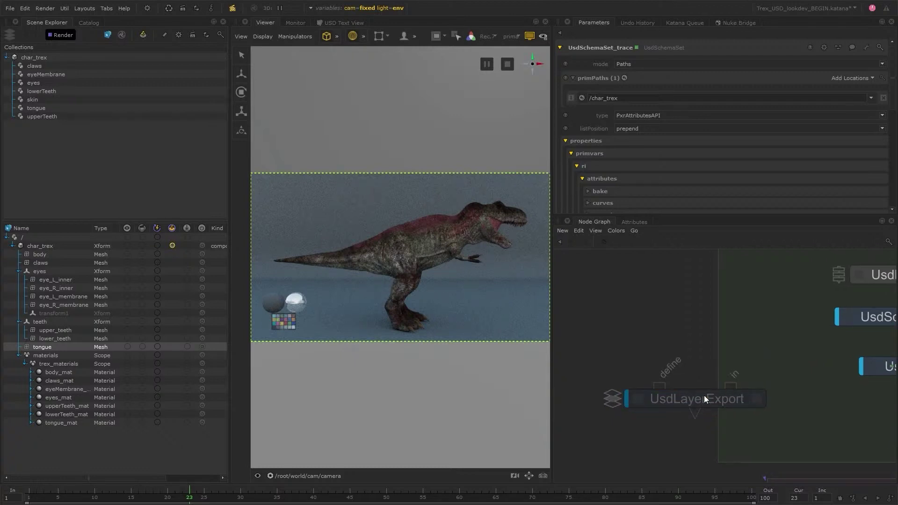
pyautogui.moveTo(705, 348); pyautogui.dragTo(665, 349)
pyautogui.moveTo(791, 339); pyautogui.dragTo(745, 352)
pyautogui.scroll(-3, 790, 392)
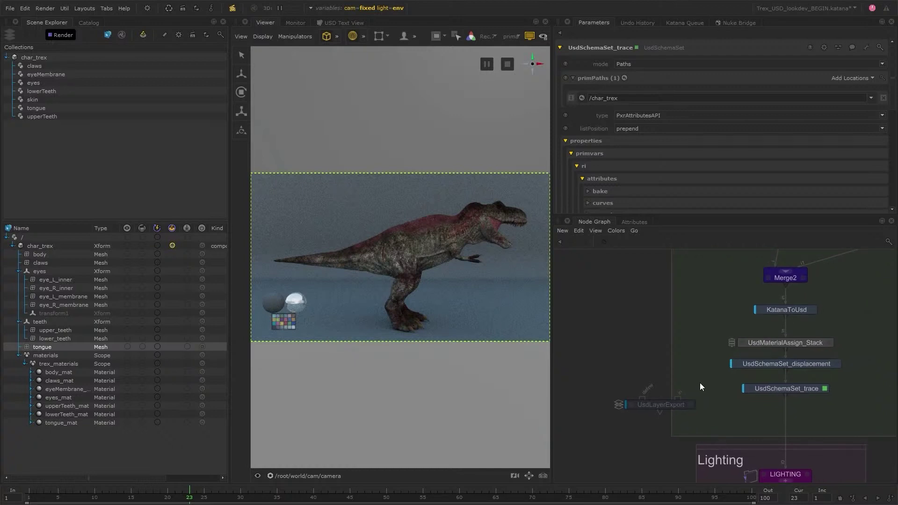
pyautogui.moveTo(675, 407); pyautogui.dragTo(800, 422)
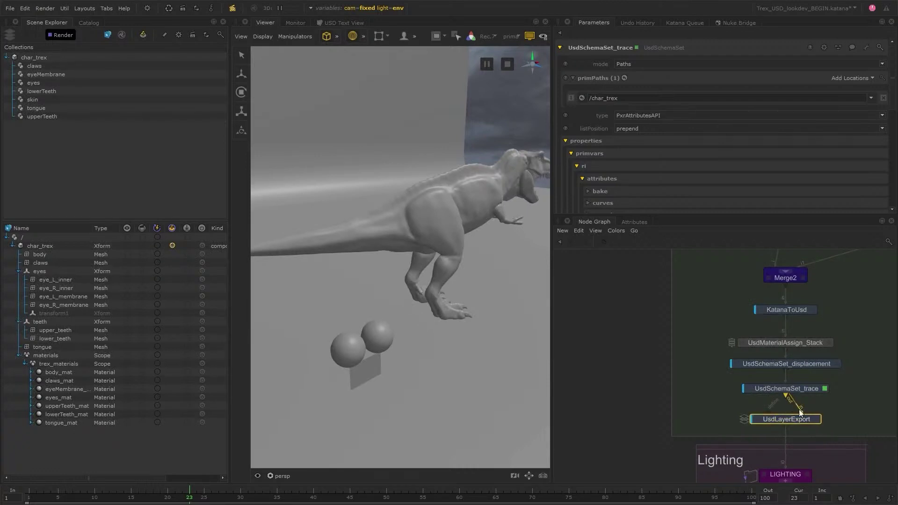
pyautogui.moveTo(848, 413); pyautogui.dragTo(800, 414, button='middle')
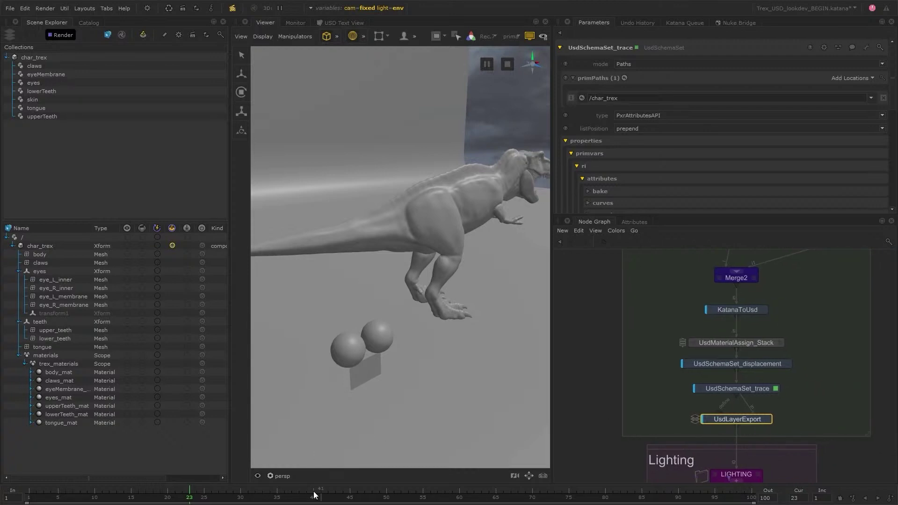
# - Switch the viewer from the persp camera to /root/world/cam/camera
pyautogui.click(280, 476)
pyautogui.click(348, 446)
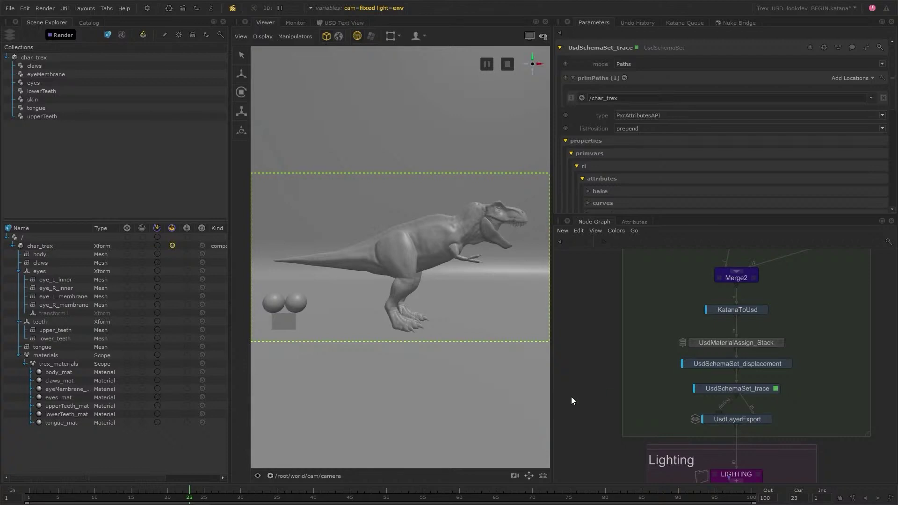
# - Show the UsdLayerExport parameters and review the material nodes from UsdCollection_Stack to UsdSchemaSet_trace that feed the export
pyautogui.click(768, 418)
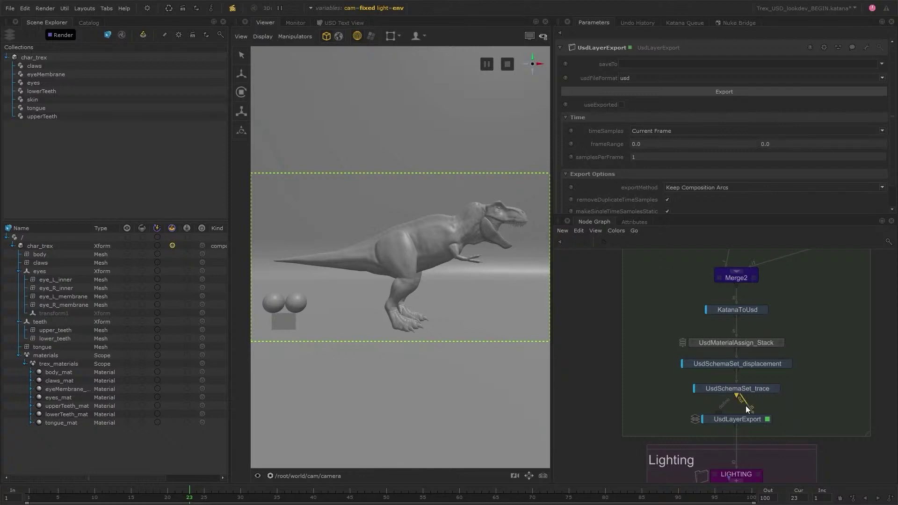
pyautogui.scroll(-5, 809, 405)
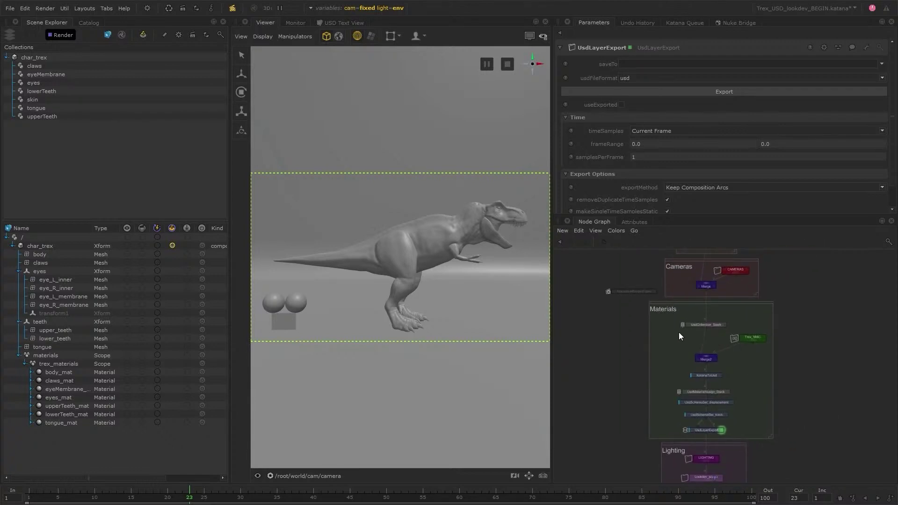
pyautogui.moveTo(678, 333); pyautogui.dragTo(762, 417)
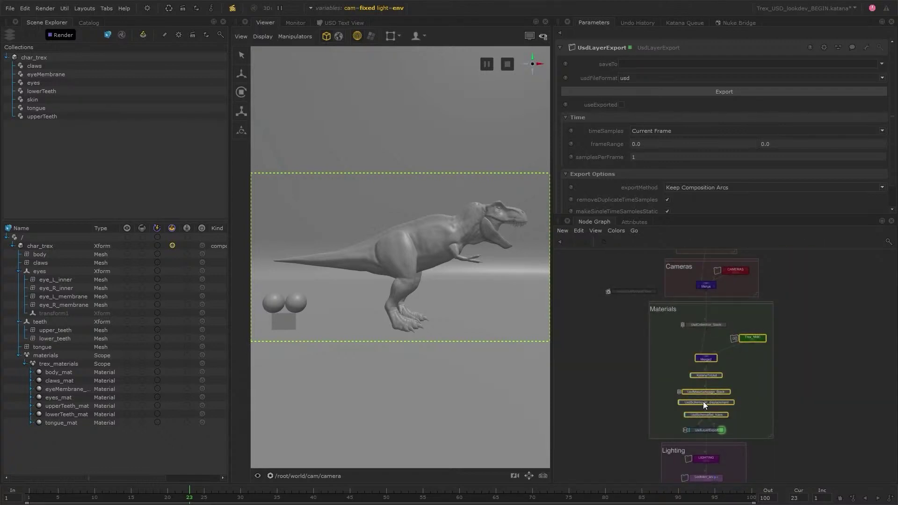
pyautogui.press('f')
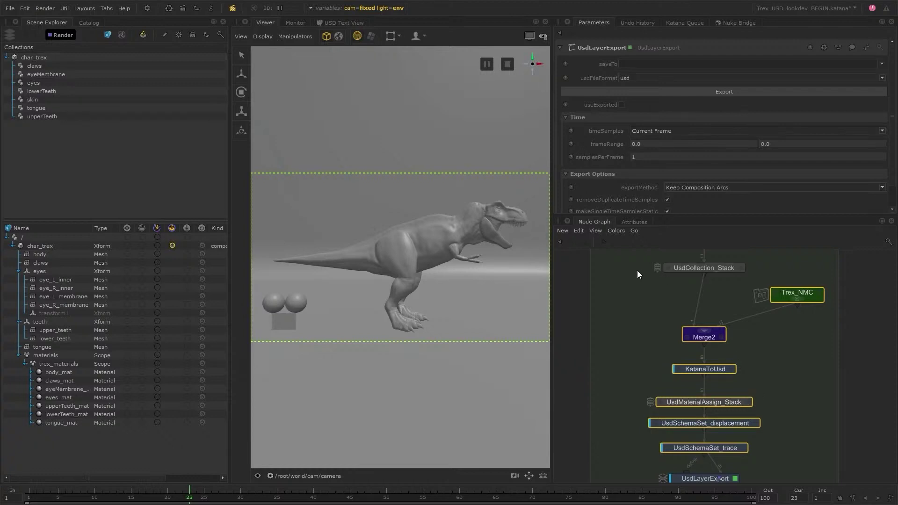
pyautogui.moveTo(636, 271); pyautogui.dragTo(813, 448)
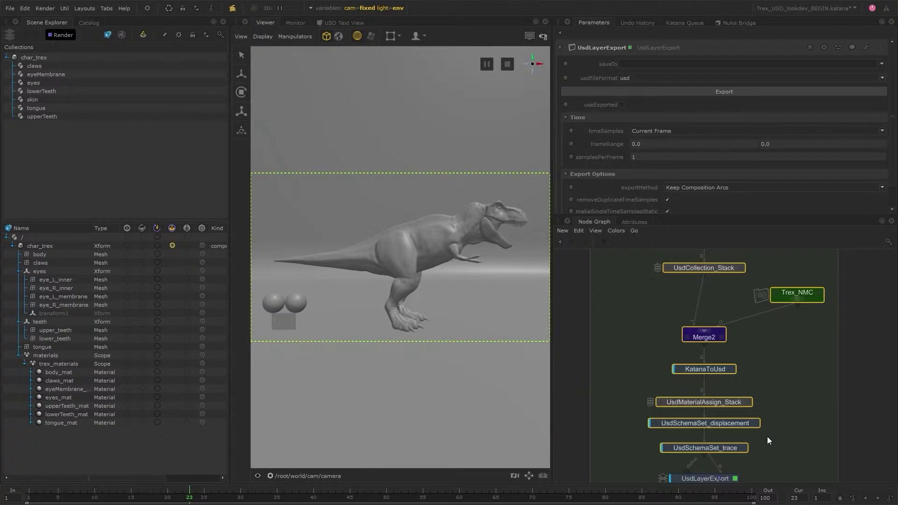
pyautogui.click(775, 399)
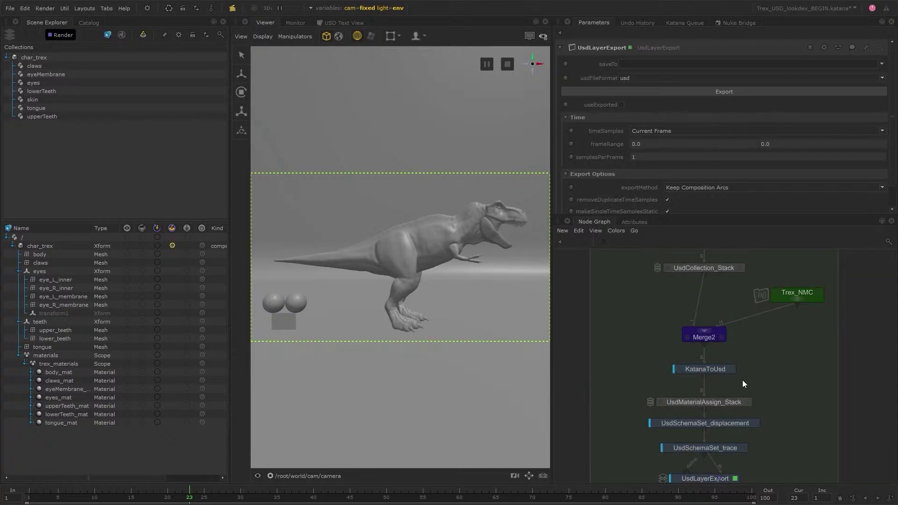
pyautogui.click(705, 369)
pyautogui.click(797, 358)
pyautogui.scroll(-3, 797, 363)
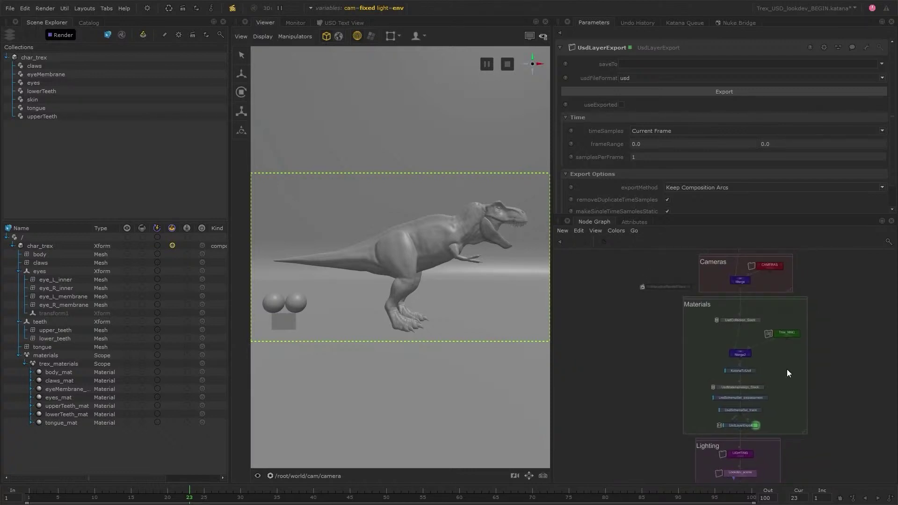
# - Insert a UsdLayerDefine node between the cameras' Merge node and UsdCollection_Stack, spacing the nodes evenly
pyautogui.moveTo(730, 421); pyautogui.dragTo(699, 338)
pyautogui.scroll(4, 723, 306)
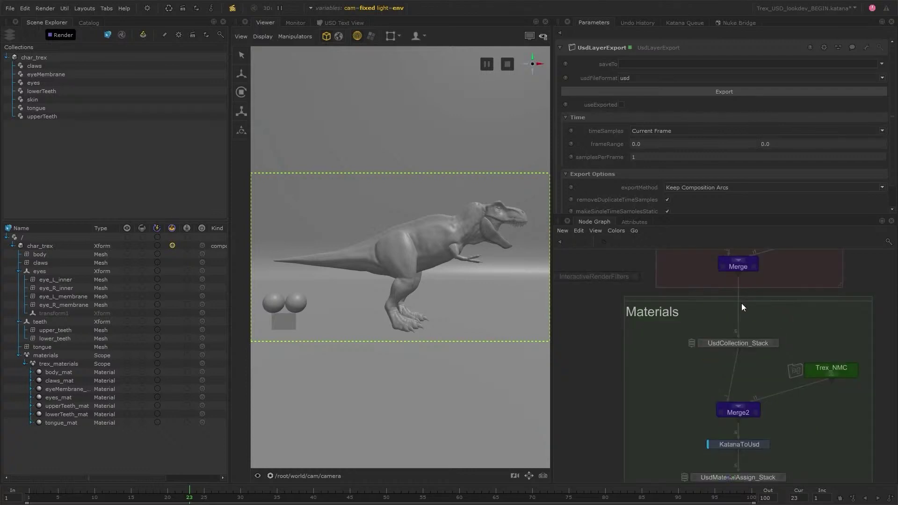
pyautogui.press('Tab')
pyautogui.write('usd')
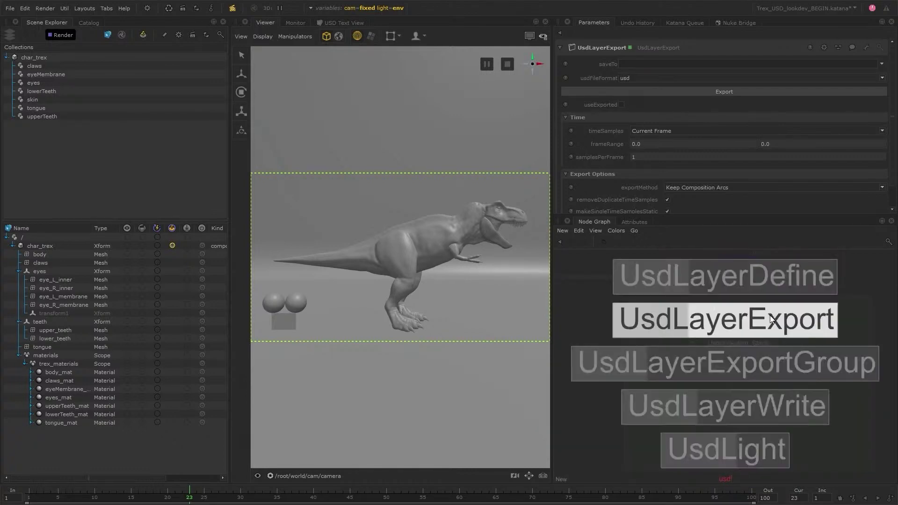
pyautogui.click(766, 287)
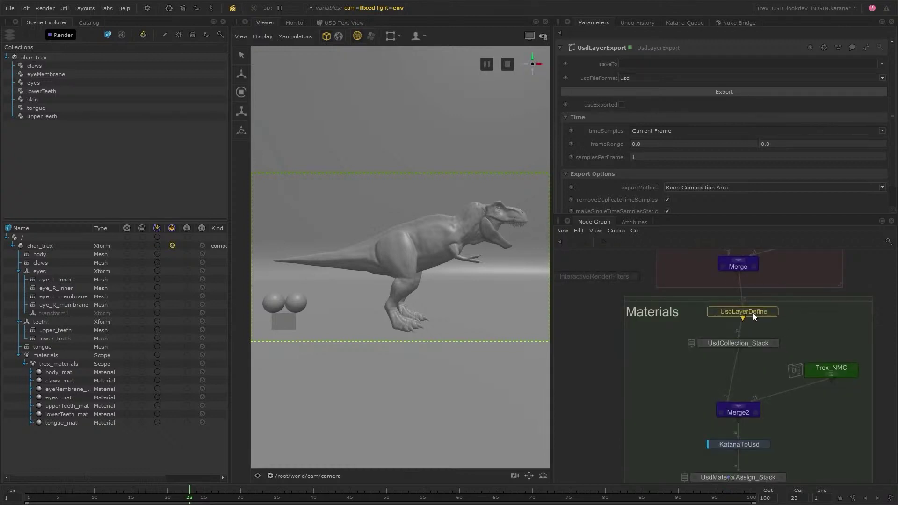
pyautogui.click(739, 320)
pyautogui.moveTo(744, 346); pyautogui.dragTo(745, 362)
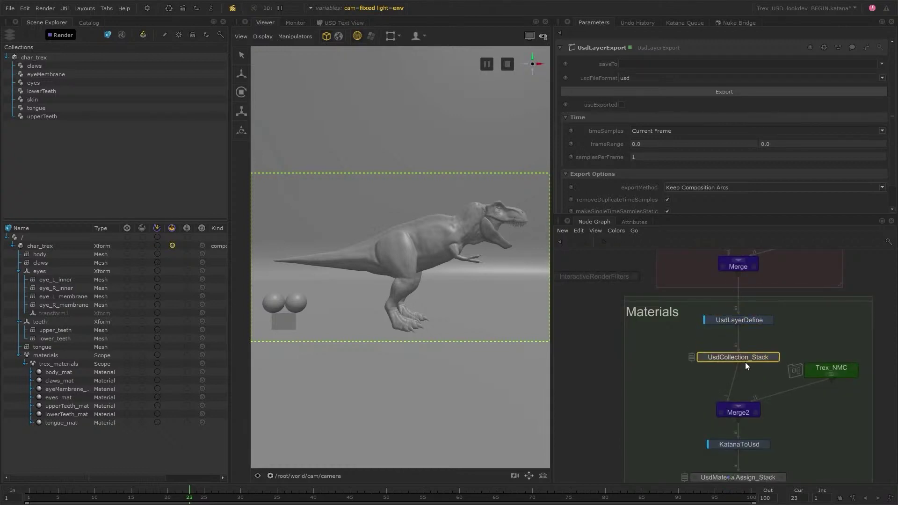
pyautogui.moveTo(751, 320); pyautogui.dragTo(752, 325)
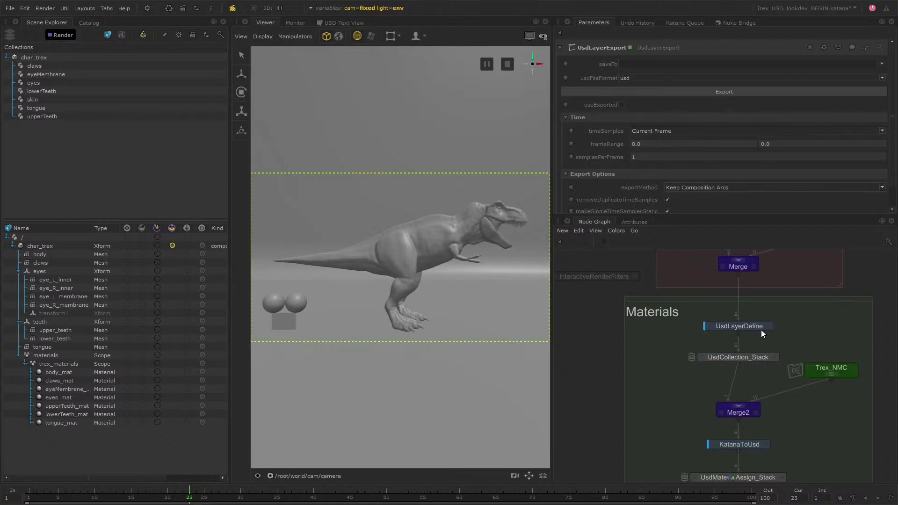
# - Enlarge the node graph and route the UsdLayerExport define input to UsdLayerDefine through two dots beside the material chain
pyautogui.moveTo(792, 447); pyautogui.dragTo(789, 397, button='middle')
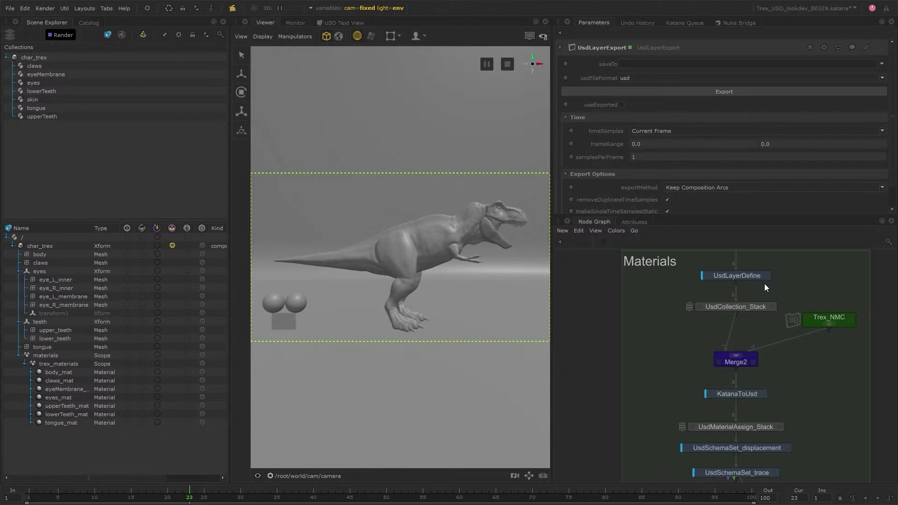
pyautogui.moveTo(764, 284); pyautogui.dragTo(766, 298, button='middle')
pyautogui.moveTo(742, 294)
pyautogui.mouseDown()
pyautogui.moveTo(635, 299)
pyautogui.moveTo(746, 293)
pyautogui.mouseUp()
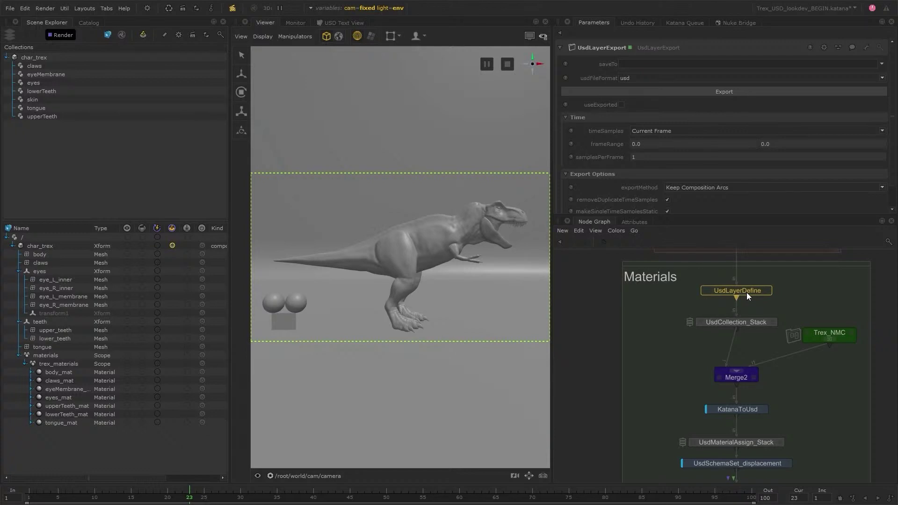
pyautogui.moveTo(811, 376); pyautogui.dragTo(806, 353, button='middle')
pyautogui.moveTo(767, 216); pyautogui.dragTo(762, 128)
pyautogui.moveTo(805, 276); pyautogui.dragTo(804, 276, button='middle')
pyautogui.moveTo(862, 300); pyautogui.dragTo(846, 336, button='middle')
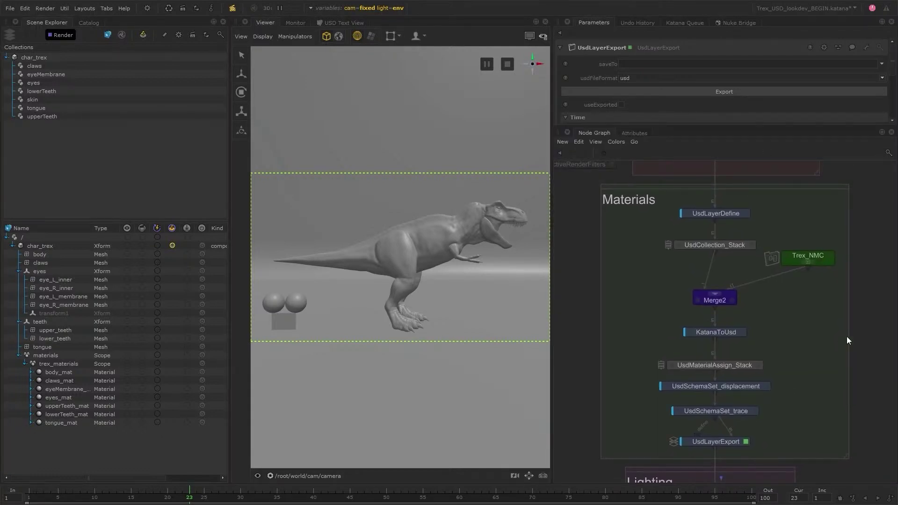
pyautogui.moveTo(698, 436); pyautogui.dragTo(591, 407)
pyautogui.moveTo(604, 334); pyautogui.dragTo(704, 212)
pyautogui.moveTo(606, 218); pyautogui.dragTo(610, 223)
pyautogui.moveTo(600, 409); pyautogui.dragTo(619, 425)
pyautogui.click(634, 409)
# - Show the UsdLayerDefine parameters and inspect its asset setting
pyautogui.click(746, 214)
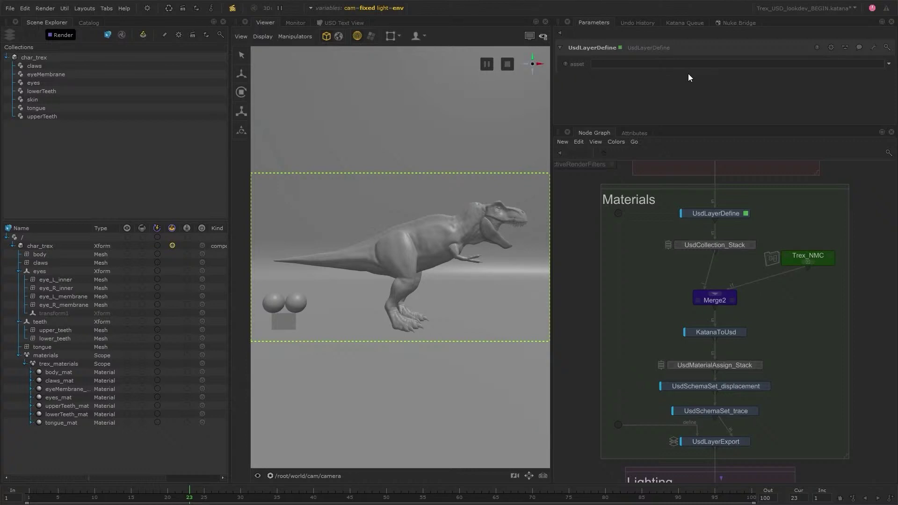
pyautogui.click(622, 62)
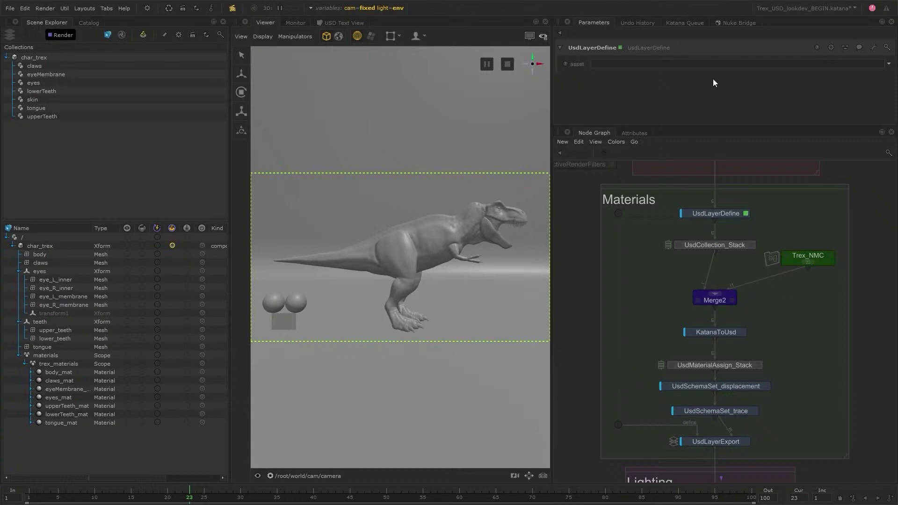
# - Bring up the UsdLayerExport parameters and enlarge the parameter area to show the saveTo path and all export options
pyautogui.click(745, 441)
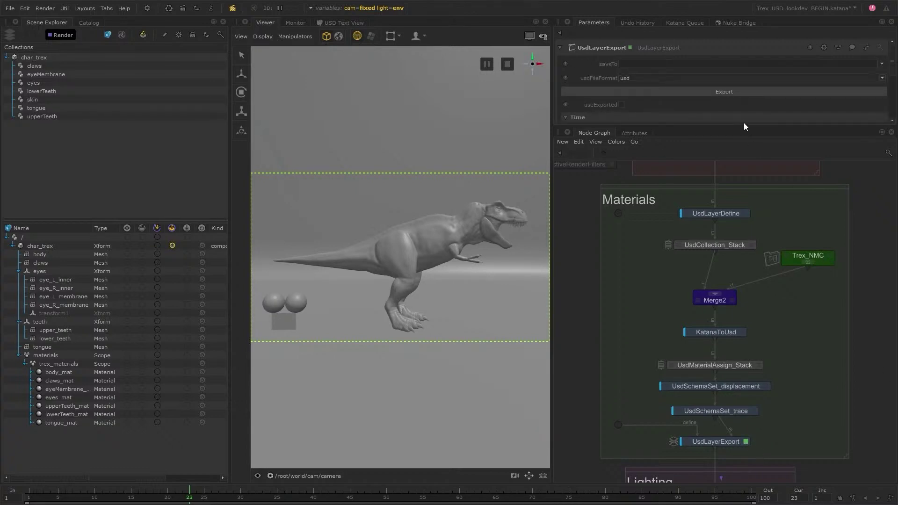
pyautogui.moveTo(744, 124); pyautogui.dragTo(632, 248)
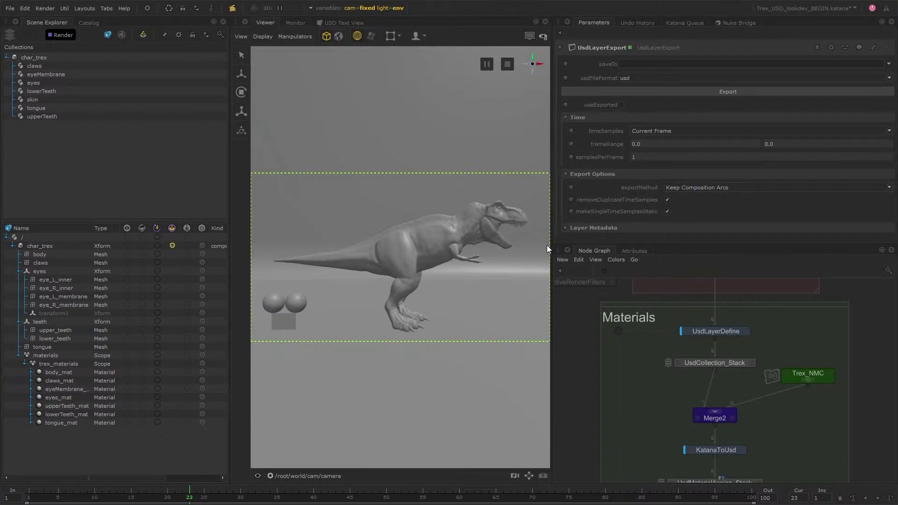
pyautogui.moveTo(553, 242); pyautogui.dragTo(503, 242)
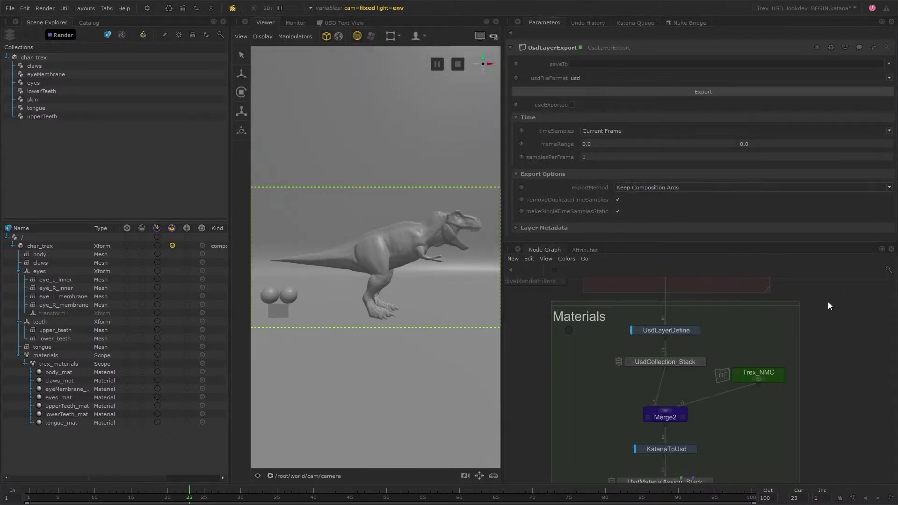
pyautogui.click(844, 62)
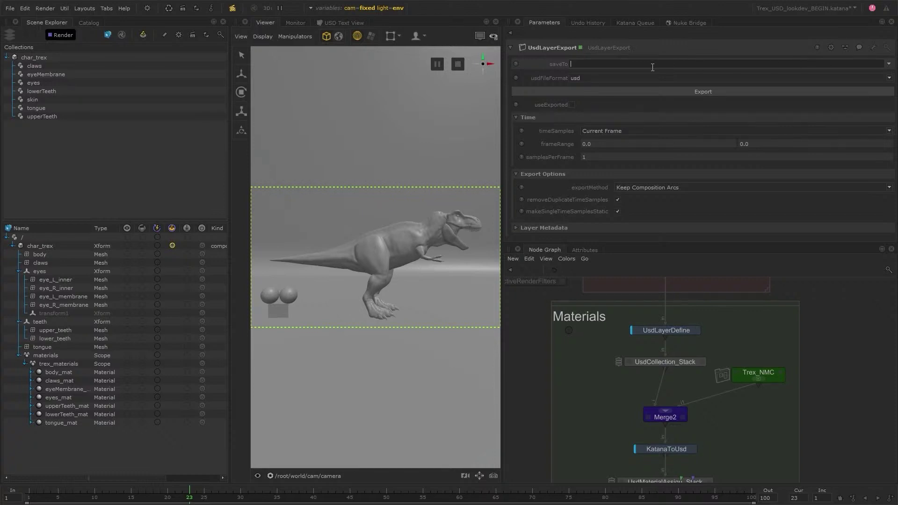
# - Review the UsdLayerExport file format choices, export method choices and expanded Layer Metadata settings
pyautogui.click(772, 78)
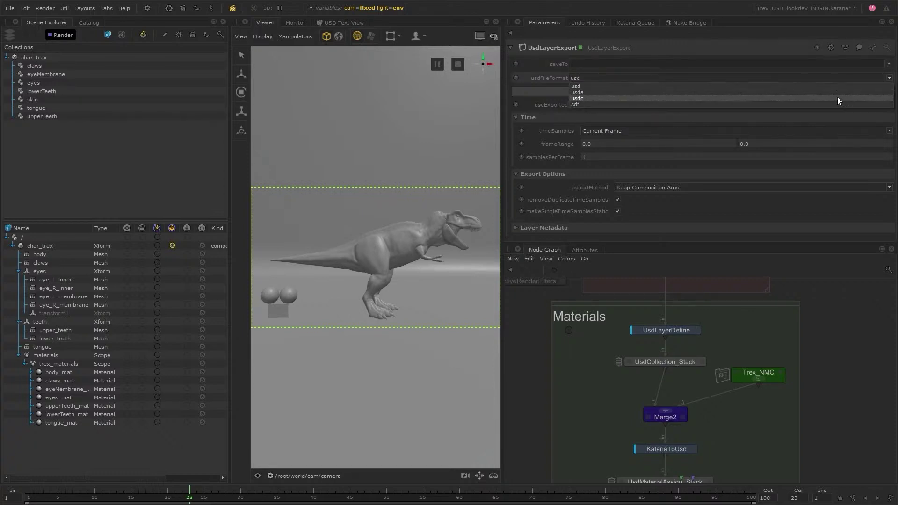
pyautogui.click(839, 86)
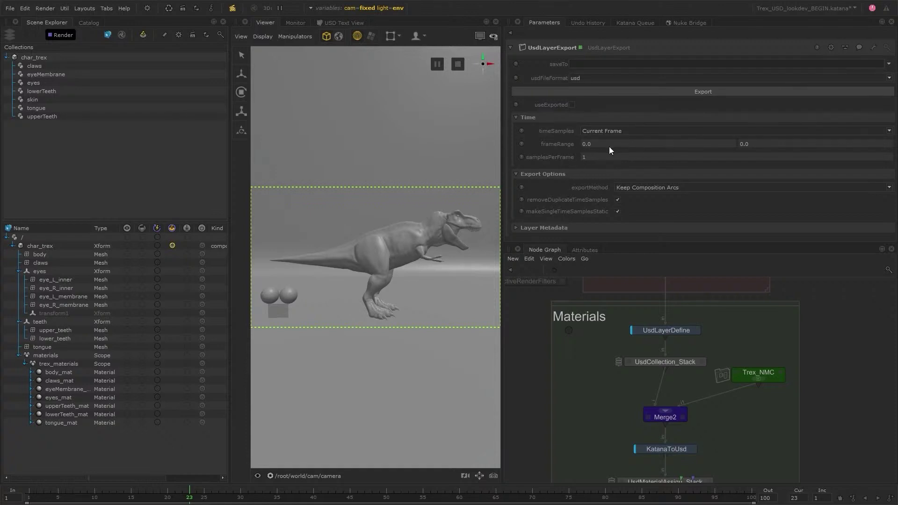
pyautogui.click(701, 188)
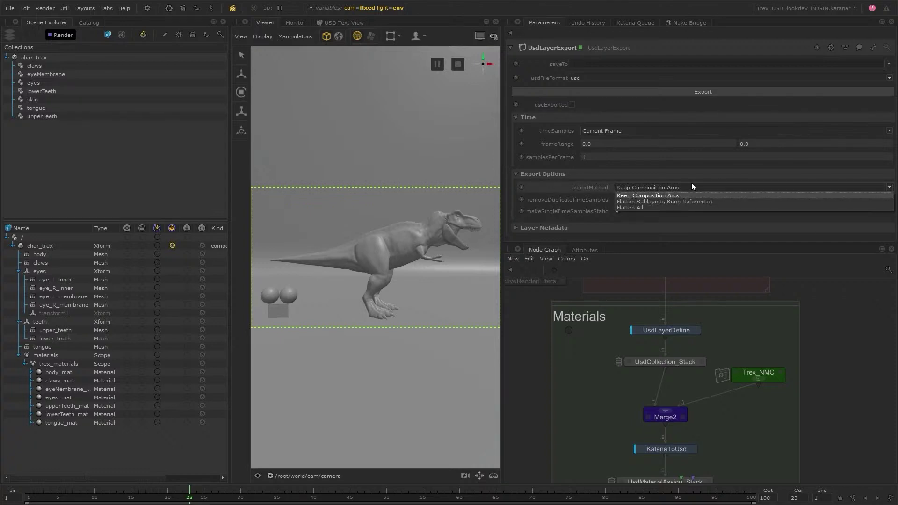
pyautogui.click(694, 184)
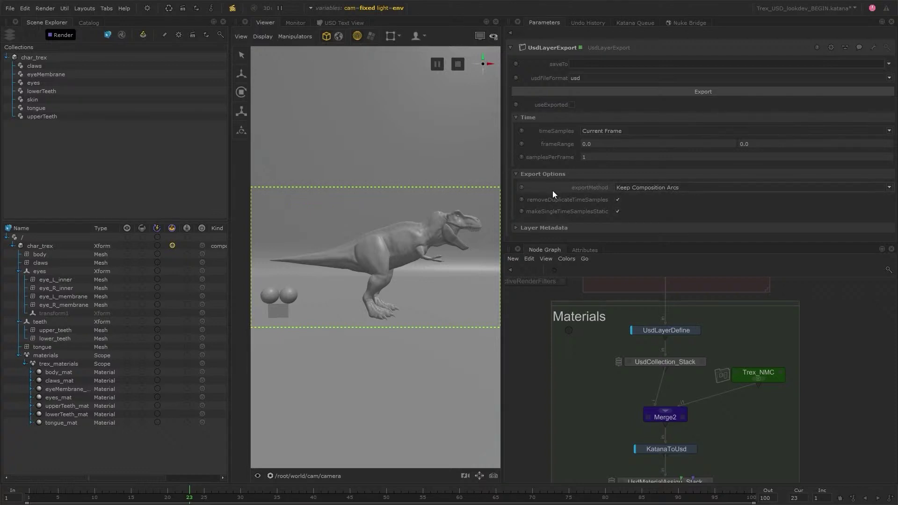
pyautogui.click(551, 226)
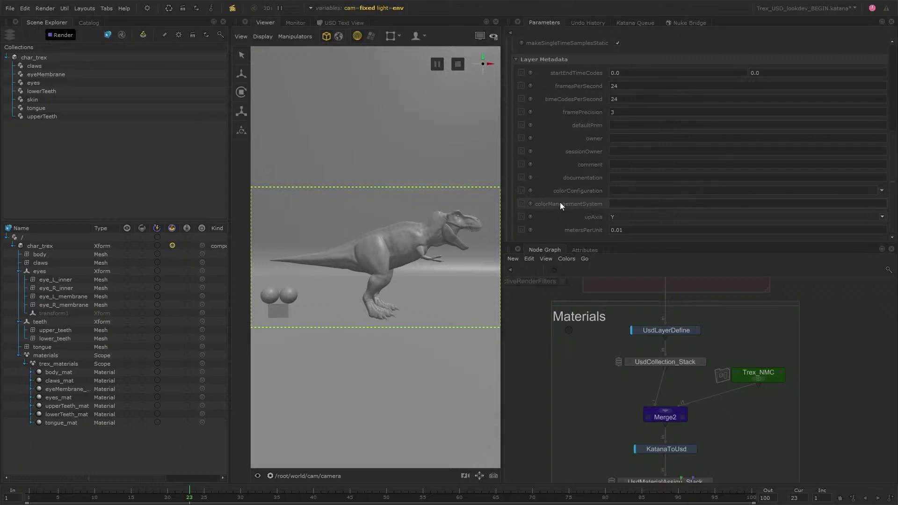
pyautogui.scroll(3, 561, 203)
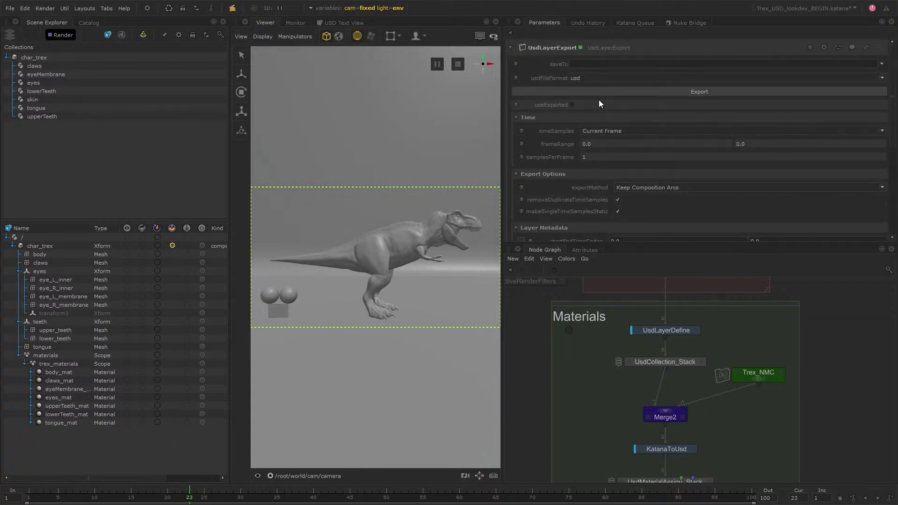
# - Set the UsdLayerExport saveTo path to the existing char_trex_look.usda file in the project's usd/look folder
pyautogui.click(880, 65)
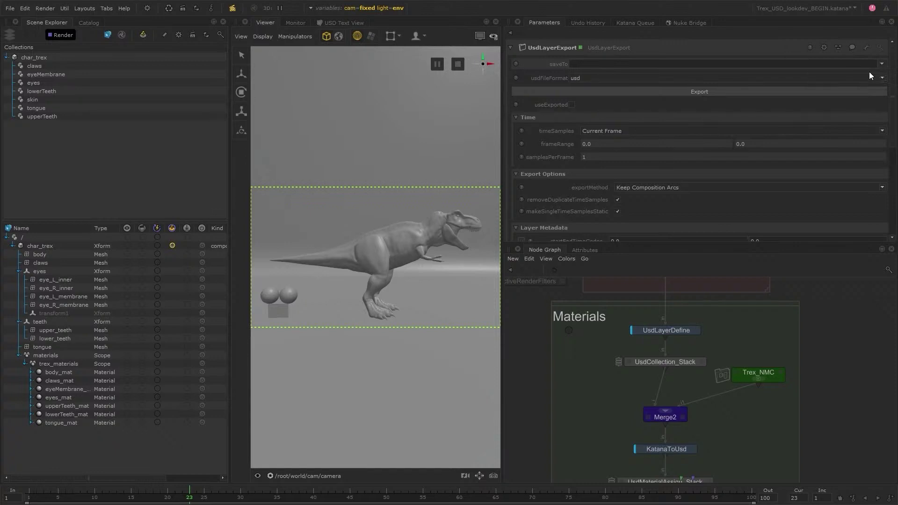
pyautogui.click(833, 137)
pyautogui.click(276, 165)
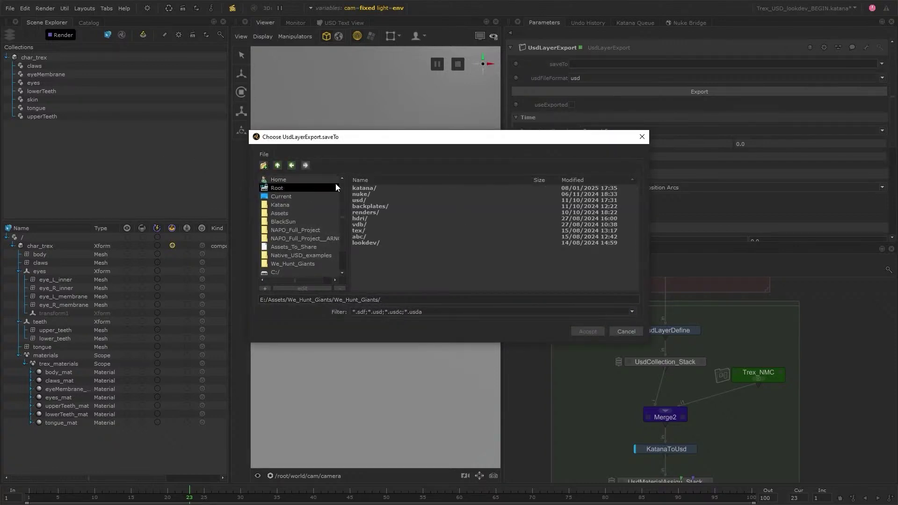
pyautogui.doubleClick(379, 187)
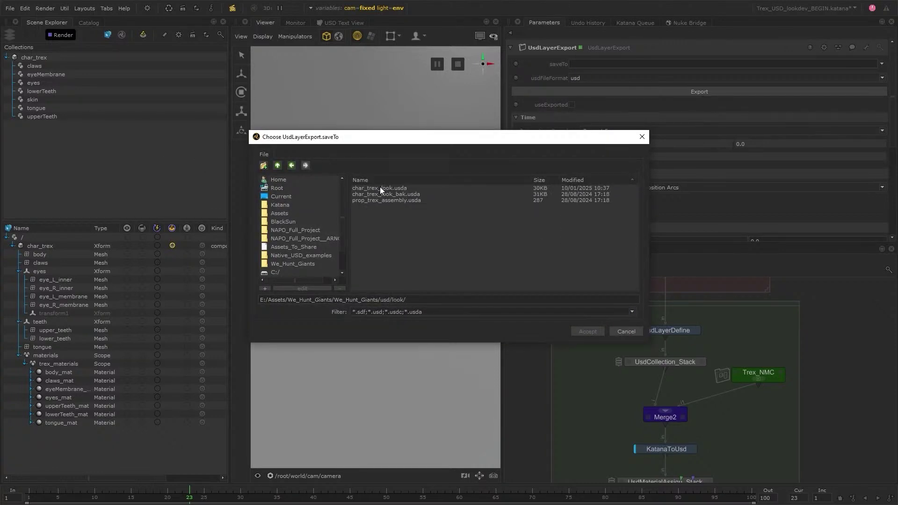
pyautogui.click(389, 188)
pyautogui.click(587, 331)
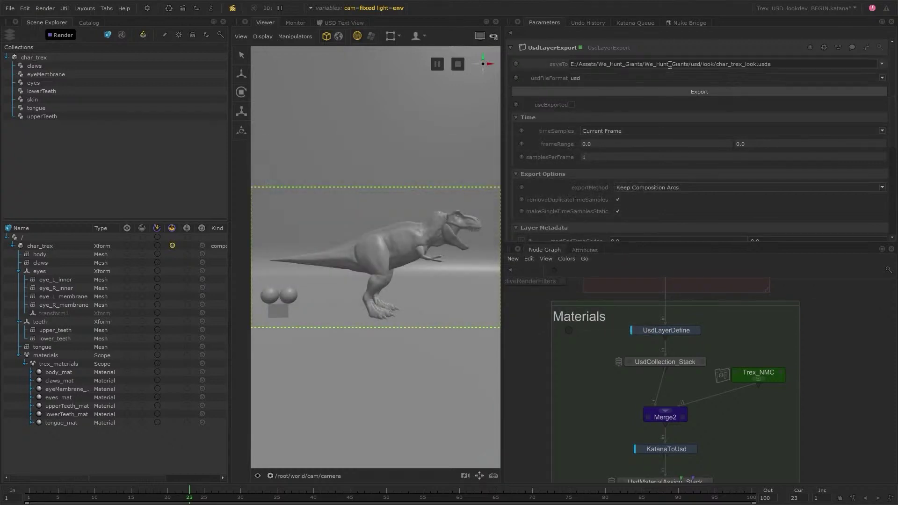
# - Set the UsdLayerExport file format to usda and export the layer
pyautogui.click(818, 75)
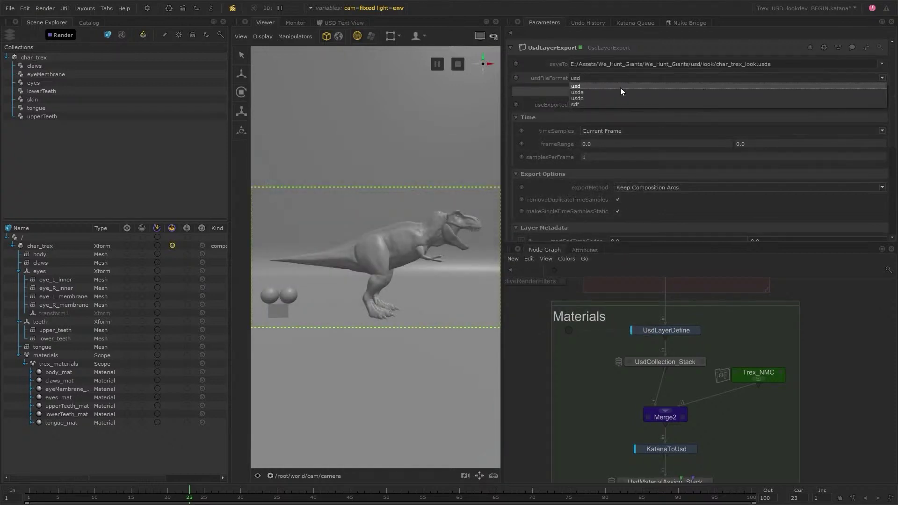
pyautogui.click(578, 92)
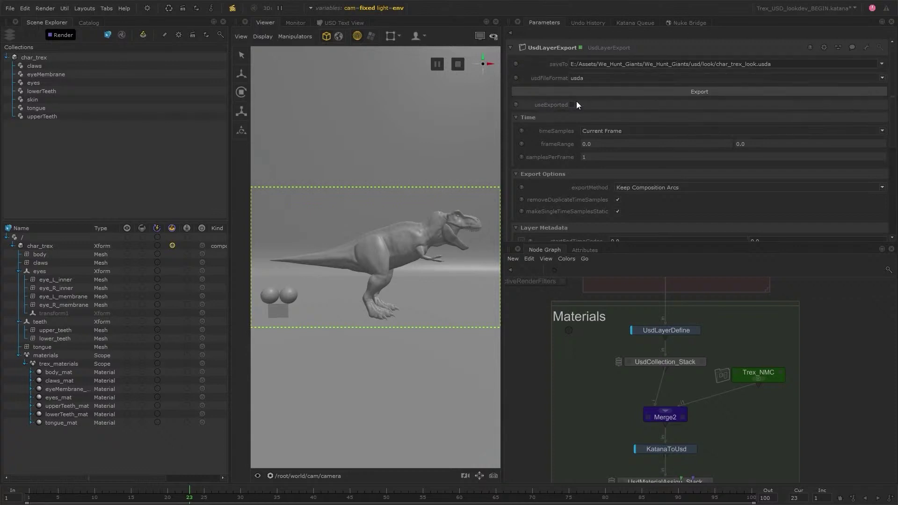
pyautogui.click(728, 92)
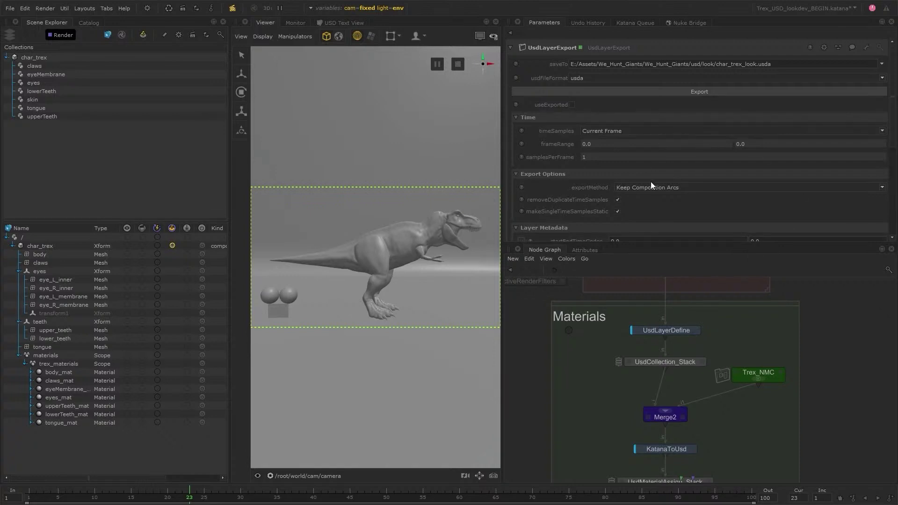
# - Enlarge the node graph to show the whole Materials group and enable useExported on UsdLayerExport
pyautogui.scroll(-3, 821, 377)
pyautogui.moveTo(826, 388); pyautogui.dragTo(796, 345, button='middle')
pyautogui.scroll(3, 792, 335)
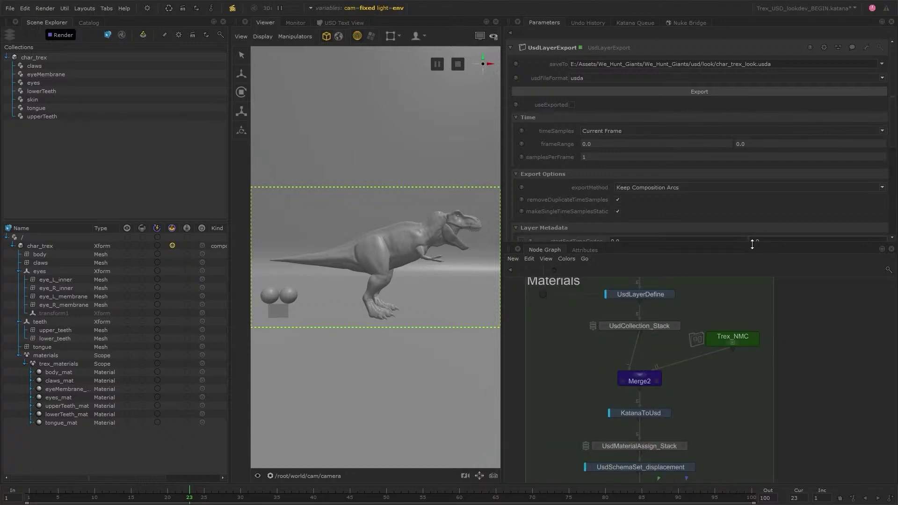
pyautogui.moveTo(752, 244); pyautogui.dragTo(745, 157)
pyautogui.moveTo(781, 295); pyautogui.dragTo(809, 301, button='middle')
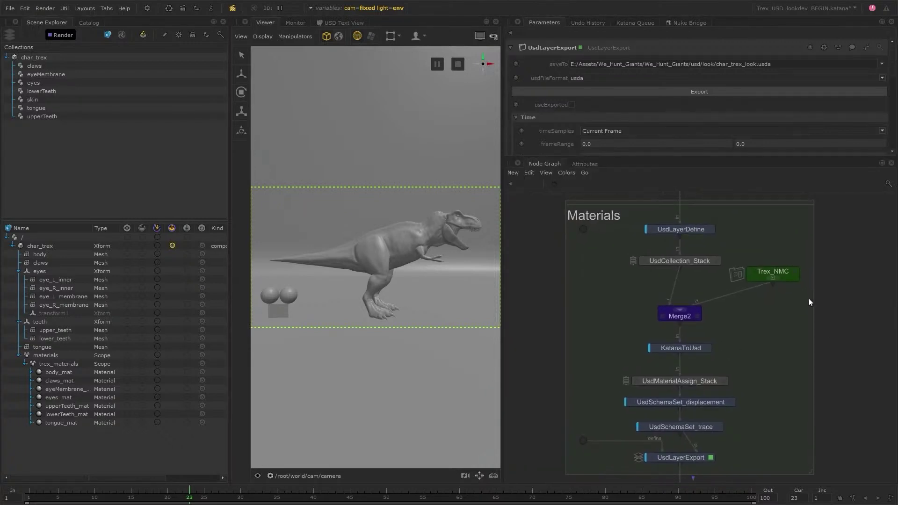
pyautogui.click(571, 104)
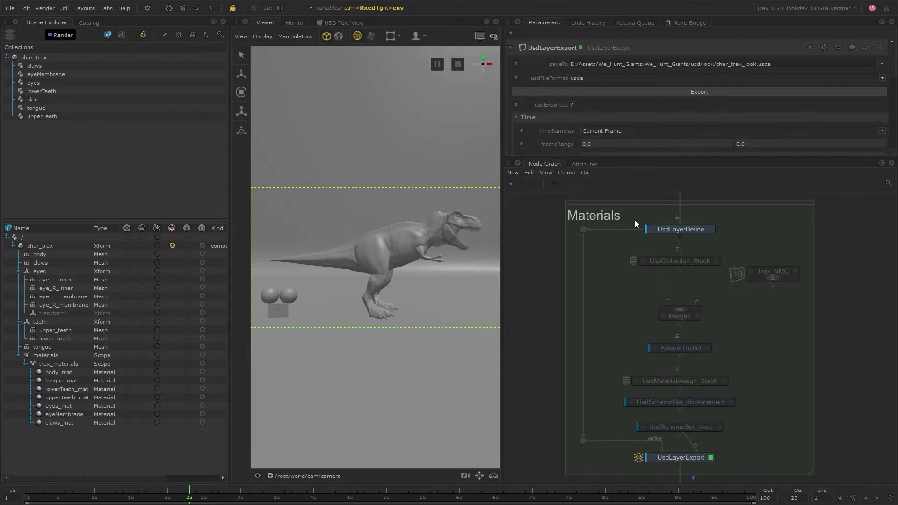
# - Check the option that dims non-contributing nodes, and toggle useExported off and on to compare which nodes contribute
pyautogui.click(547, 173)
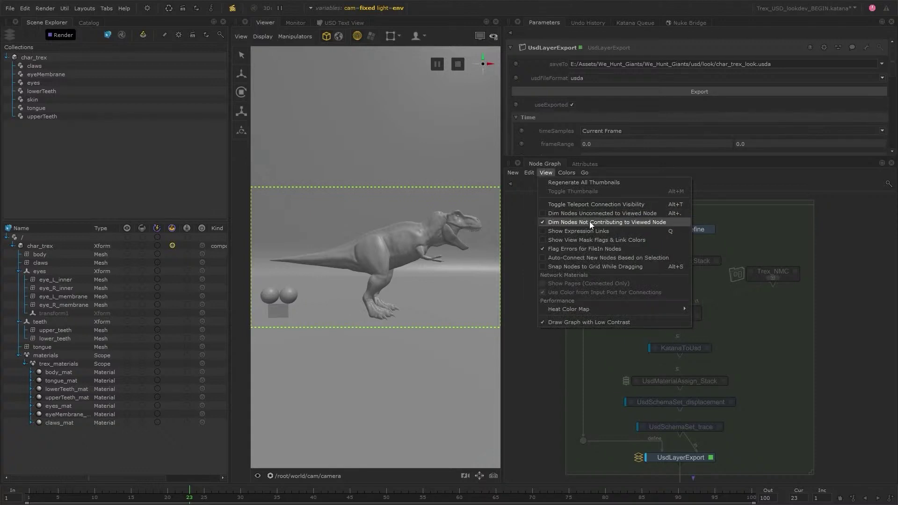
pyautogui.click(771, 220)
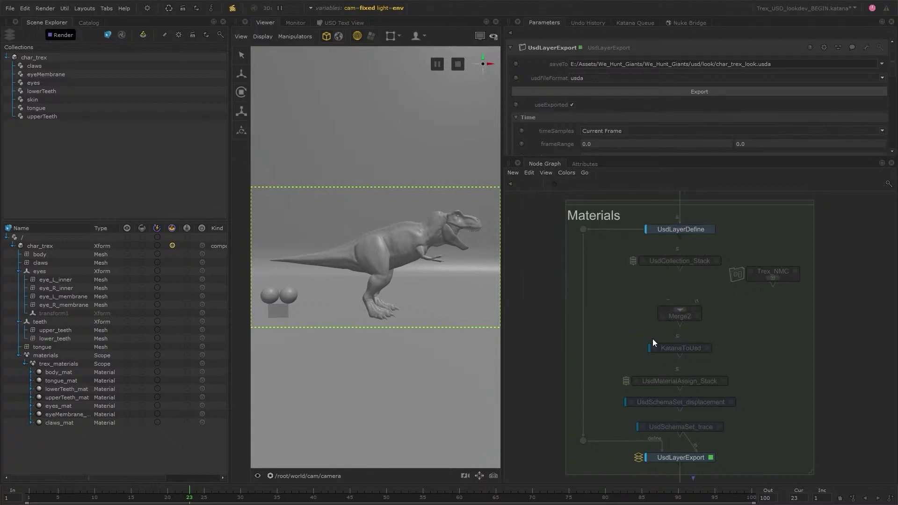
pyautogui.click(571, 104)
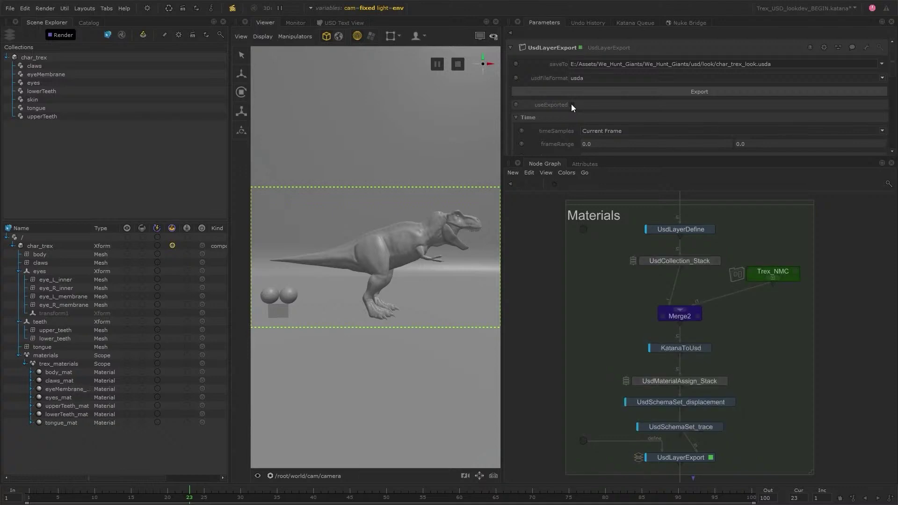
pyautogui.click(571, 105)
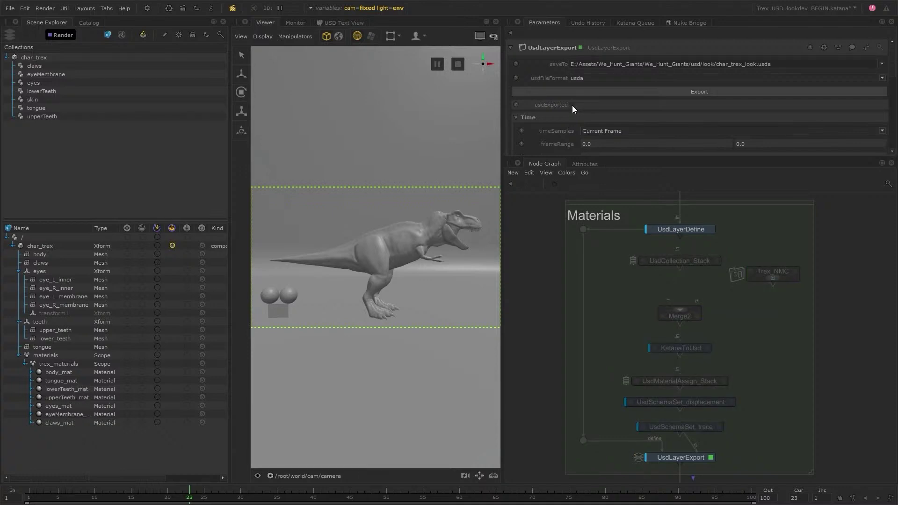
pyautogui.click(571, 104)
pyautogui.click(572, 105)
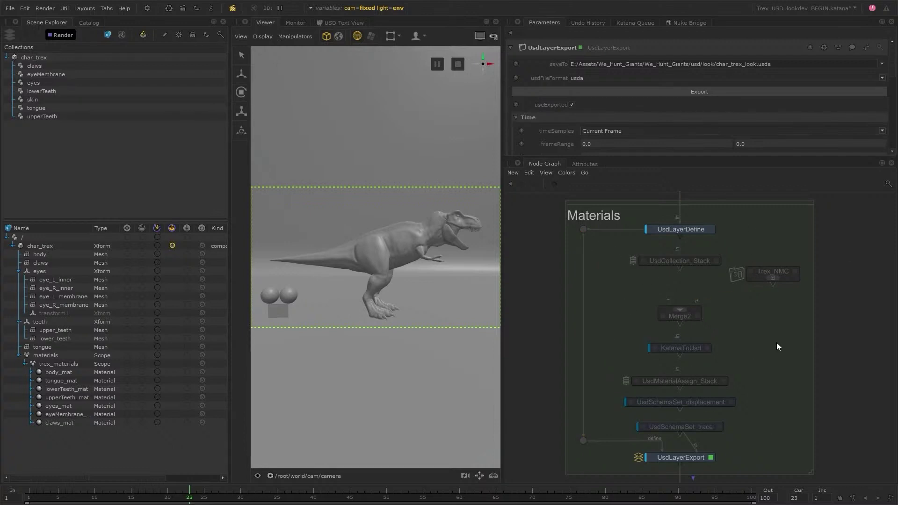
# - Inspect the material binding of the T-rex body mesh in its attributes and return to the node graph
pyautogui.click(66, 256)
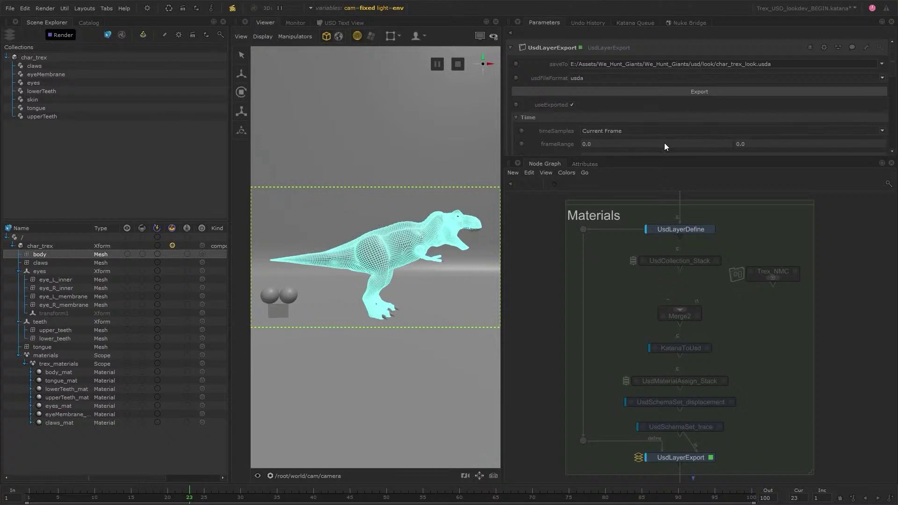
pyautogui.click(579, 164)
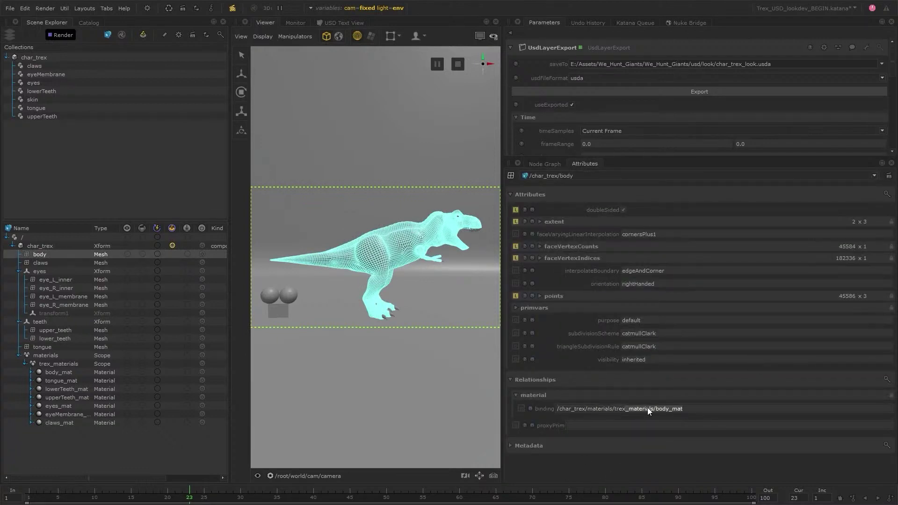
pyautogui.click(555, 166)
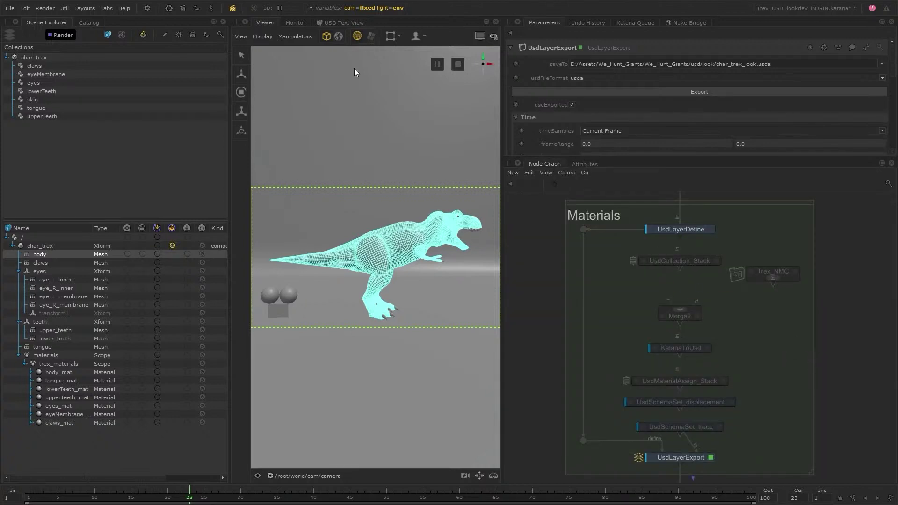
# - Run a preview render of the viewed node with the exported look layer and cancel all renders once it has been checked
pyautogui.click(45, 8)
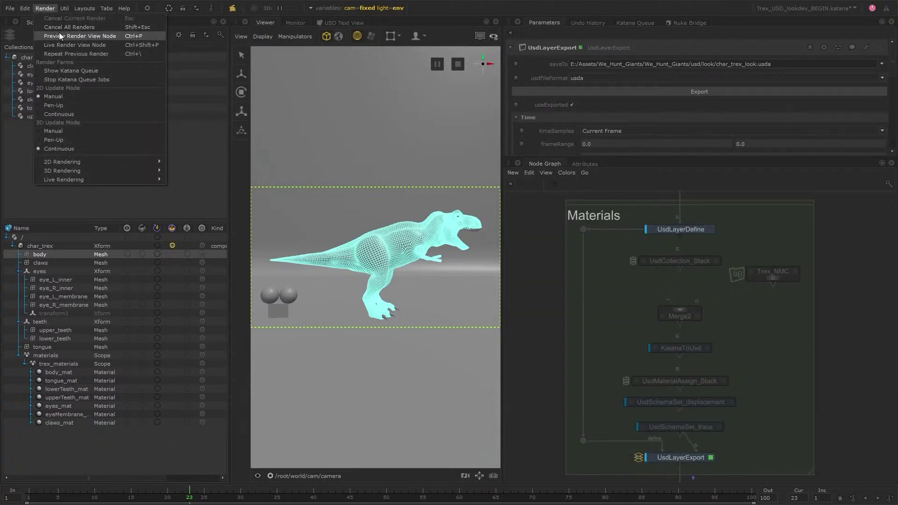
pyautogui.click(60, 37)
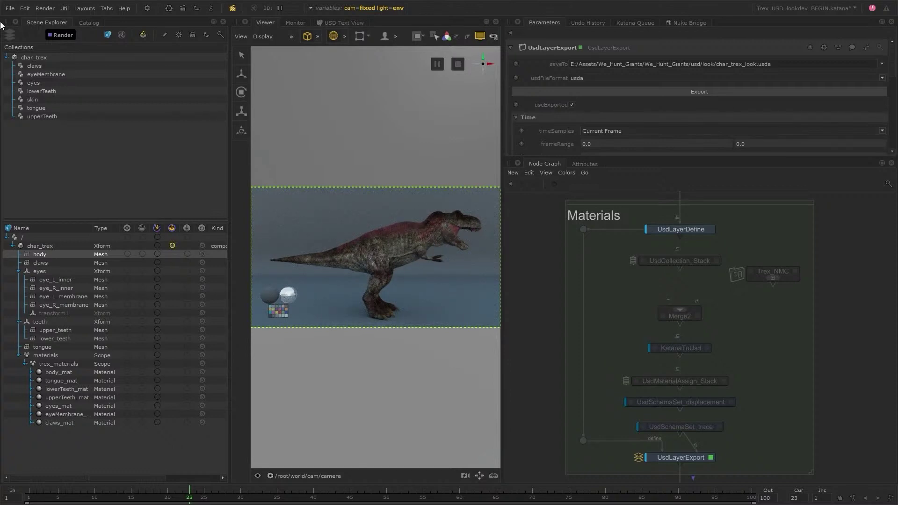
pyautogui.click(45, 8)
pyautogui.click(57, 28)
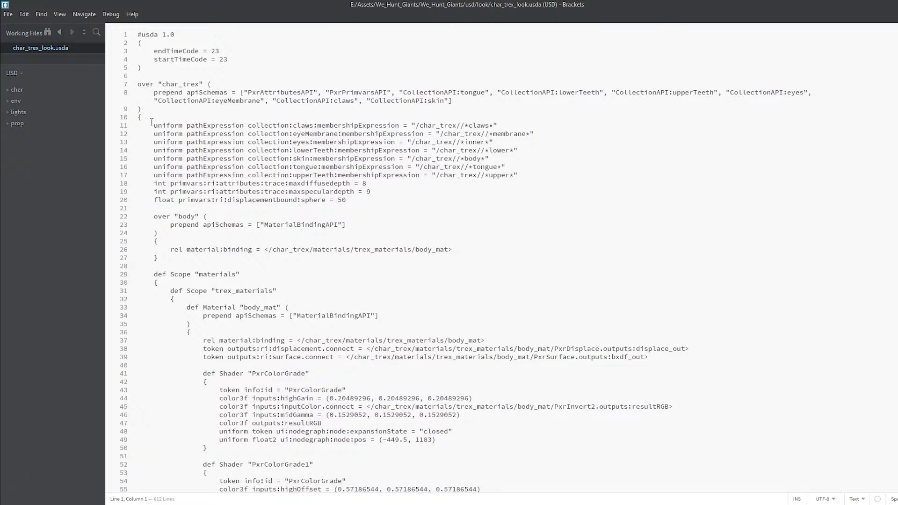
# - Switch to Brackets and examine char_trex_look.usda for the collection expressions, RenderMan trace and displacement primvars, and material bindings
pyautogui.moveTo(151, 126); pyautogui.dragTo(558, 172)
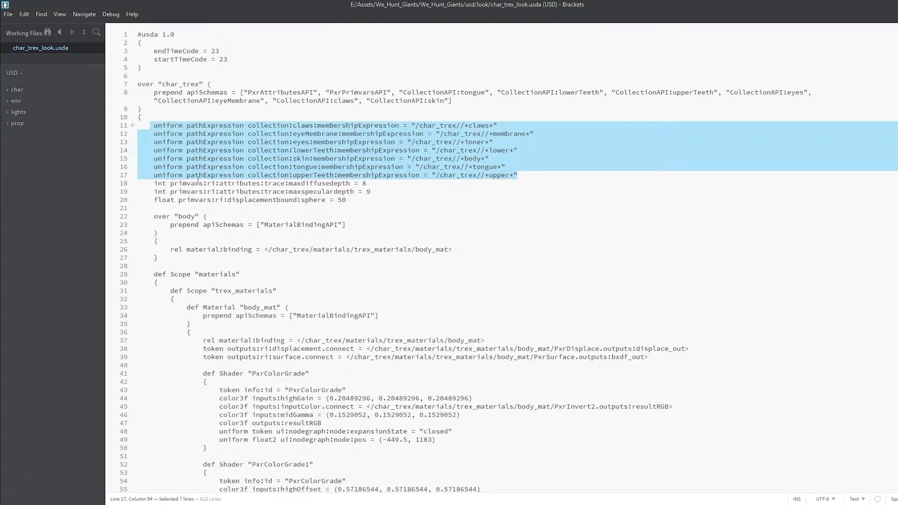
pyautogui.moveTo(151, 183)
pyautogui.mouseDown()
pyautogui.moveTo(376, 194)
pyautogui.moveTo(146, 183)
pyautogui.mouseUp()
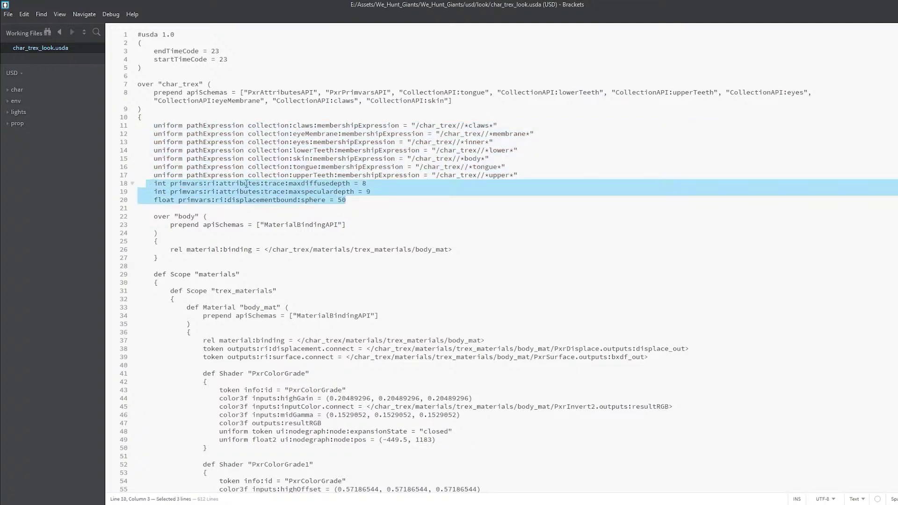
pyautogui.click(357, 202)
pyautogui.scroll(-3, 357, 204)
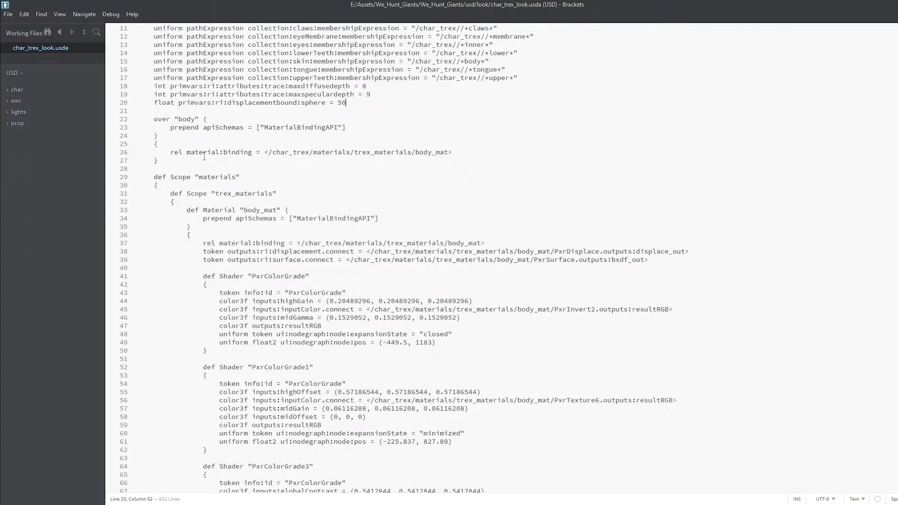
pyautogui.scroll(-20, 449, 258)
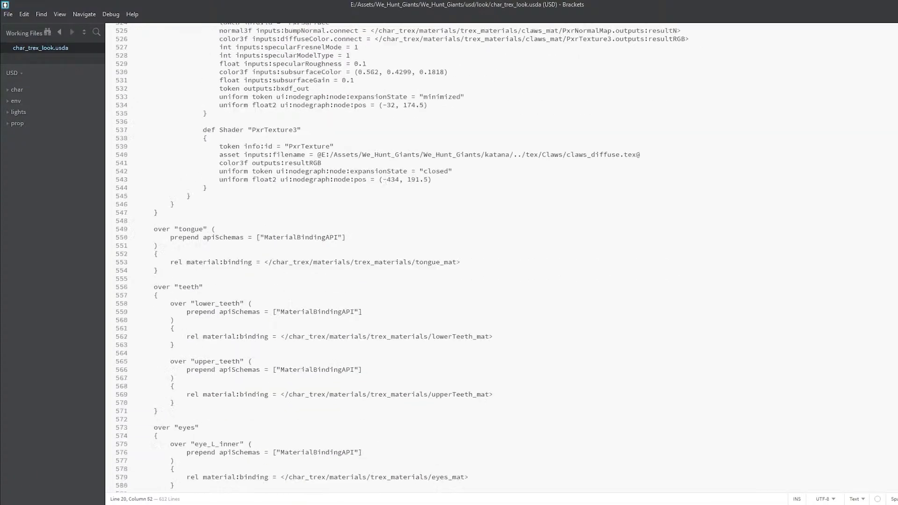
pyautogui.scroll(-4, 449, 257)
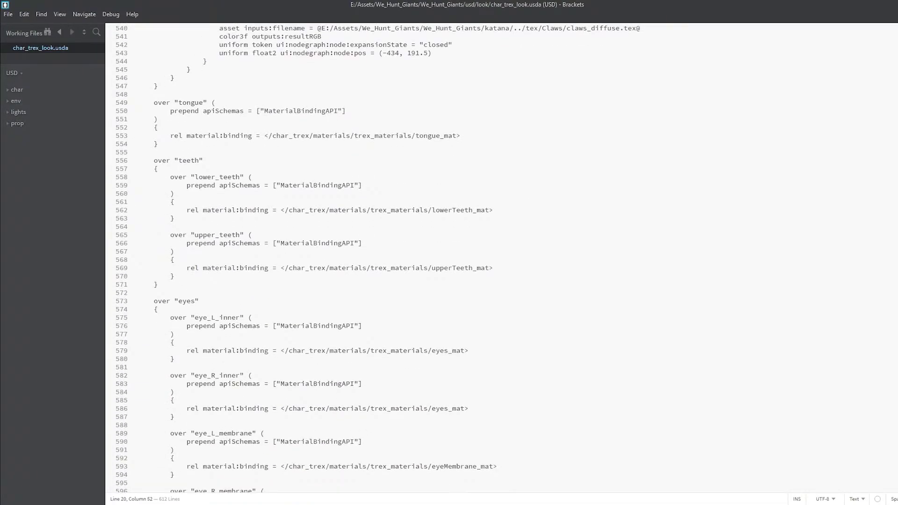
pyautogui.scroll(-2, 449, 257)
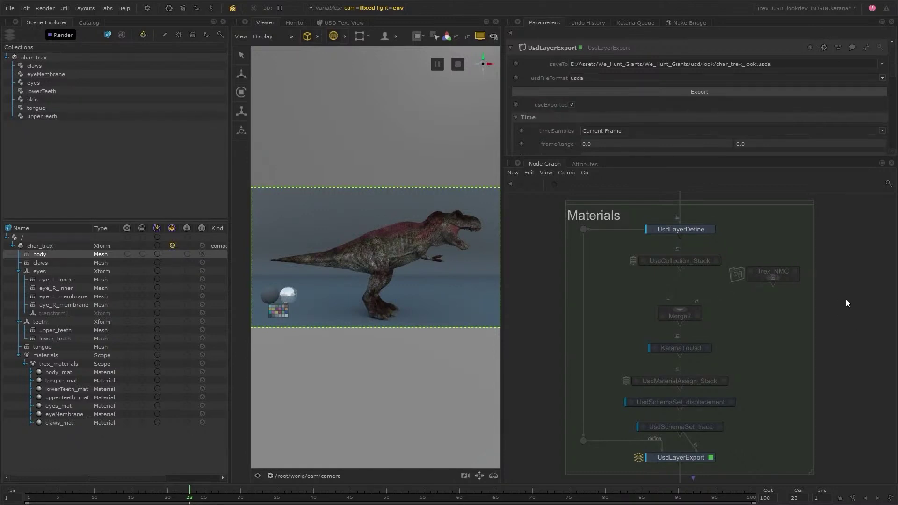
# - Delete the UsdLayerDefine and UsdLayerExport nodes with their two connecting dots from the Materials backdrop, and view the scene from UsdSchemaSet_trace
pyautogui.moveTo(857, 402); pyautogui.dragTo(859, 396, button='middle')
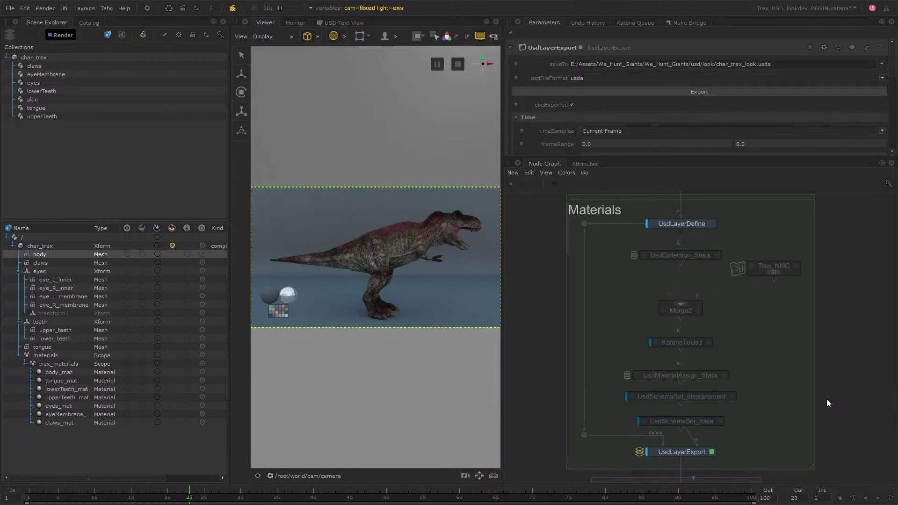
pyautogui.click(692, 223)
pyautogui.press('Delete')
pyautogui.click(584, 224)
pyautogui.press('Delete')
pyautogui.click(583, 435)
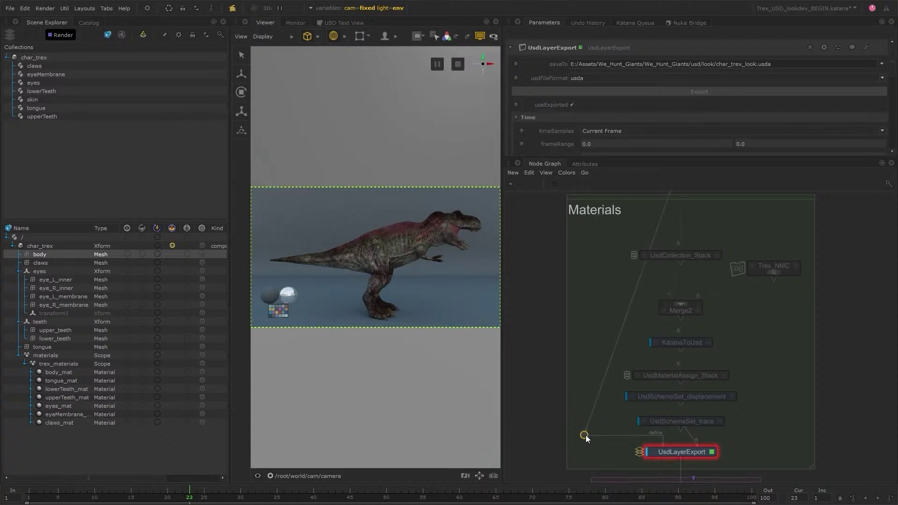
pyautogui.press('Delete')
pyautogui.press('Delete')
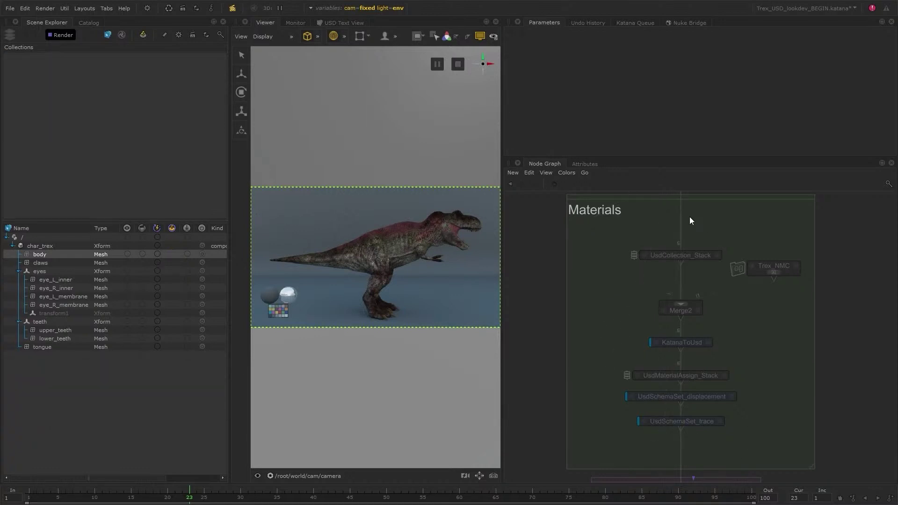
pyautogui.moveTo(681, 217); pyautogui.dragTo(705, 416)
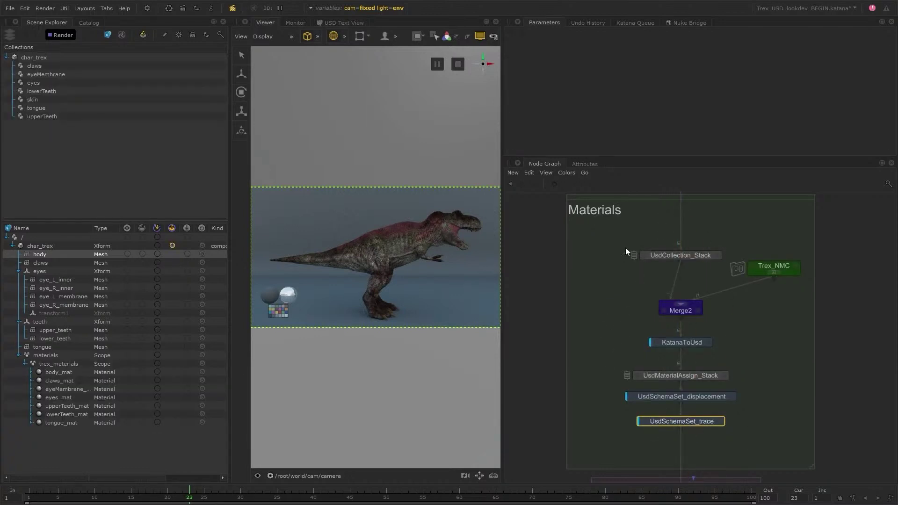
# - With the Materials nodes selected, search the available node types for "usdl" and examine the UsdLayer options without creating a node
pyautogui.moveTo(644, 251); pyautogui.dragTo(783, 433)
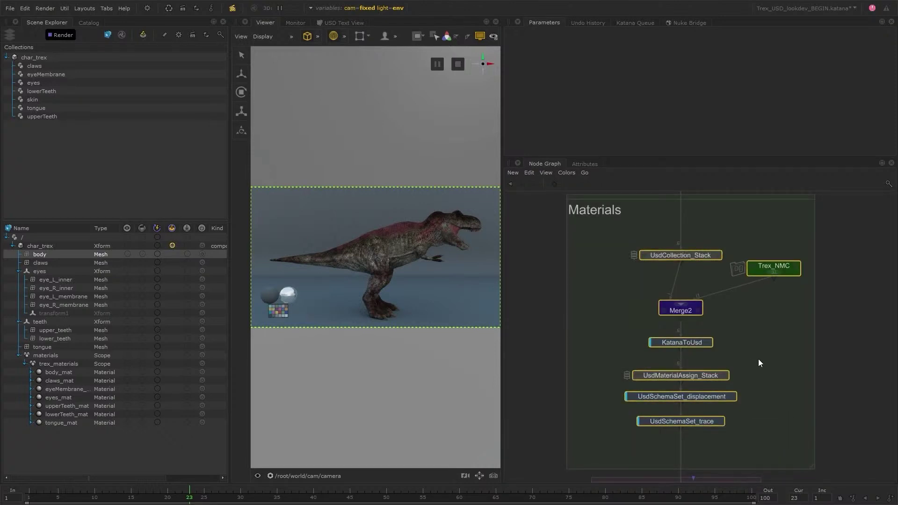
pyautogui.press('Tab')
pyautogui.write('usd')
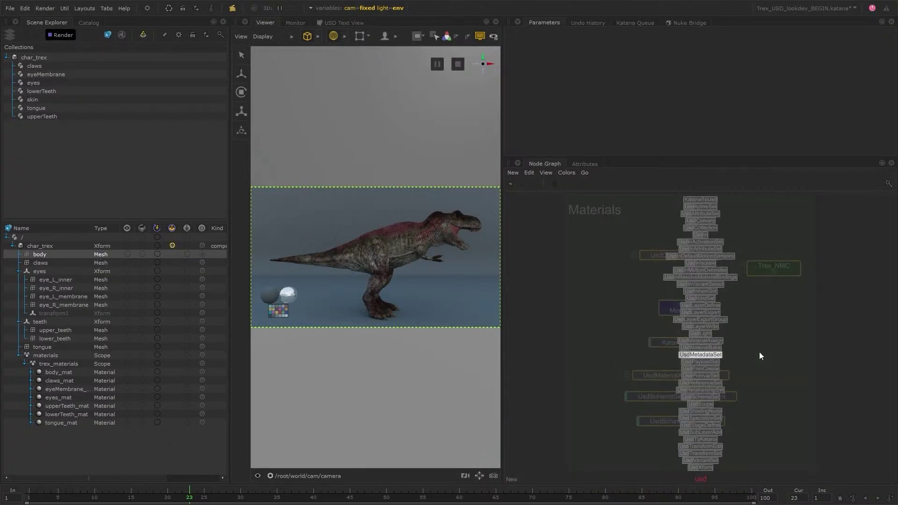
pyautogui.write('l')
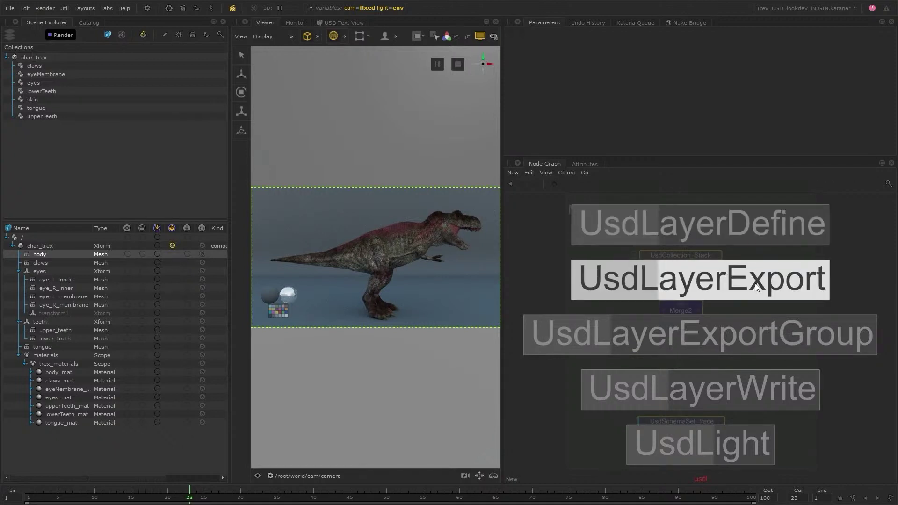
pyautogui.press('Escape')
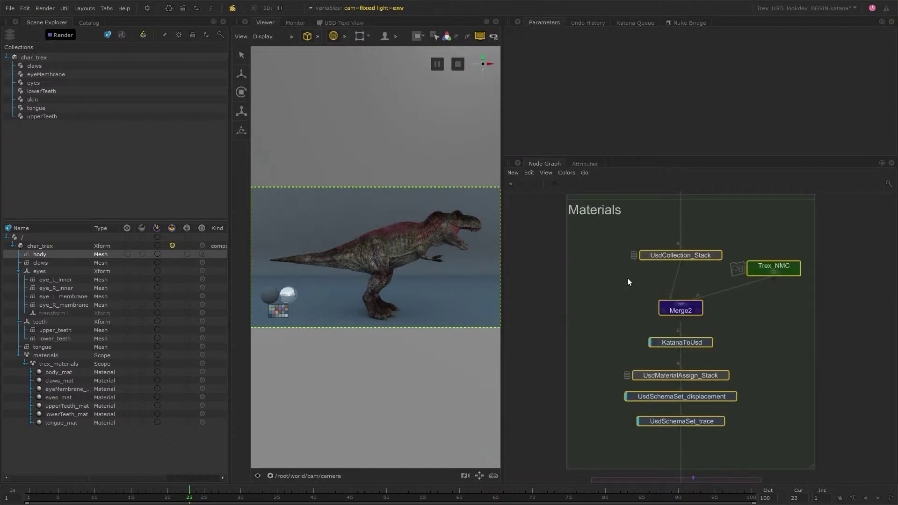
# - Select all nodes from UsdCollection_Stack to UsdSchemaSet_trace, including Trex_NMC, and collapse them to a UsdLayerExportGroup
pyautogui.moveTo(598, 239); pyautogui.dragTo(782, 428)
pyautogui.click(528, 172)
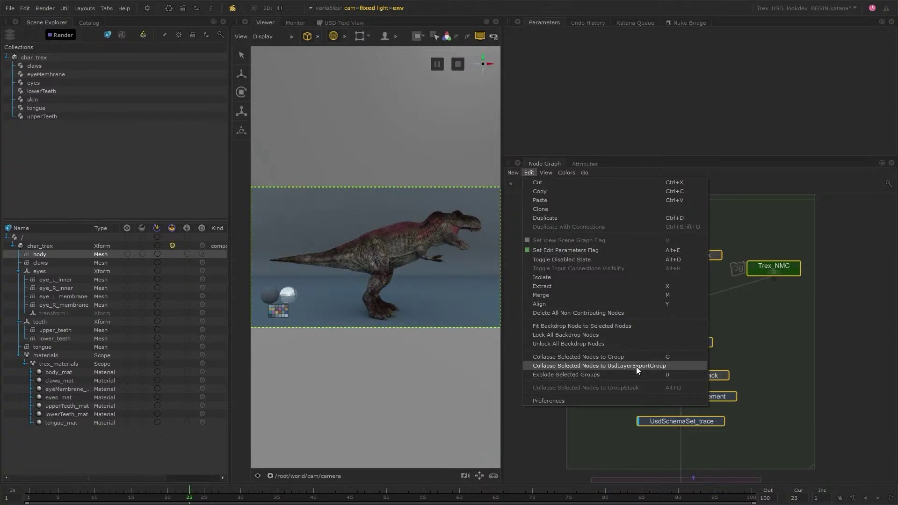
# - Collapse the selected nodes to a UsdLayerExportGroup, place it in the Materials backdrop, and check the nodes inside the group
pyautogui.click(676, 367)
pyautogui.moveTo(727, 334); pyautogui.dragTo(707, 313)
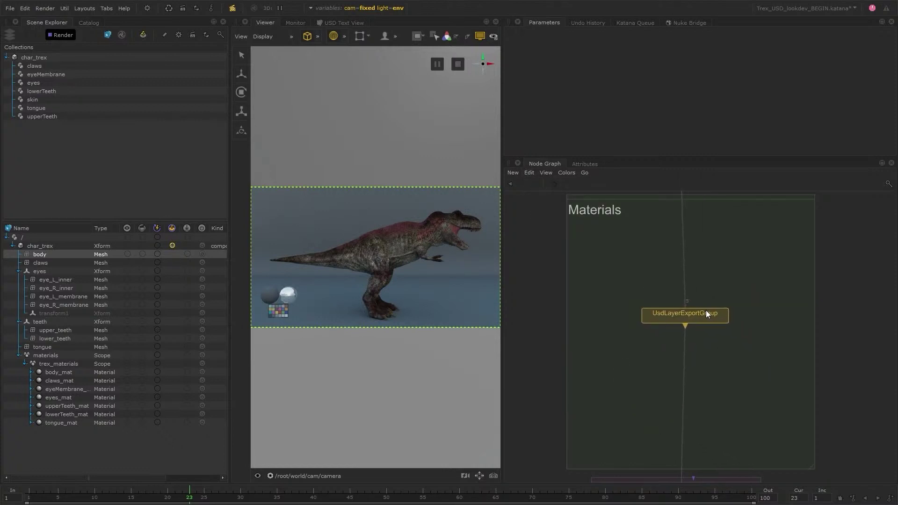
pyautogui.keyDown('ctrl'); pyautogui.middleClick(676, 316); pyautogui.keyUp('ctrl')
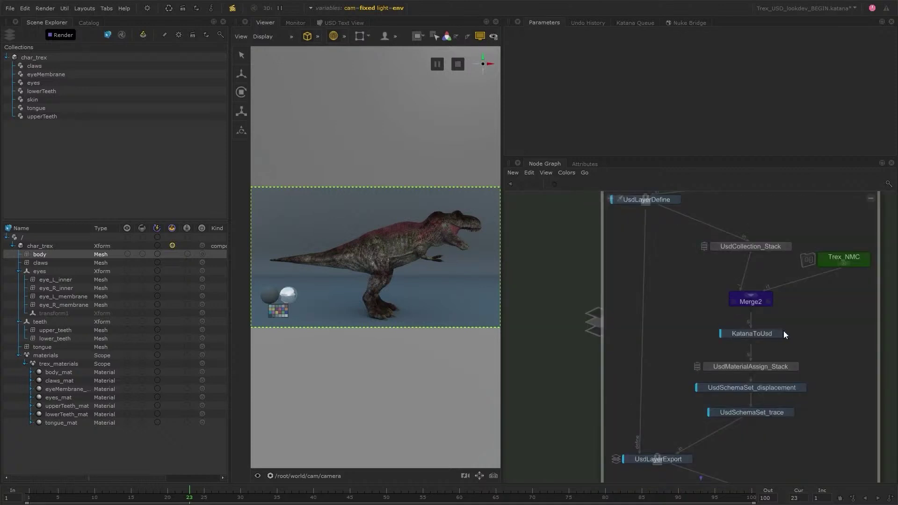
pyautogui.moveTo(852, 297); pyautogui.dragTo(800, 305, button='middle')
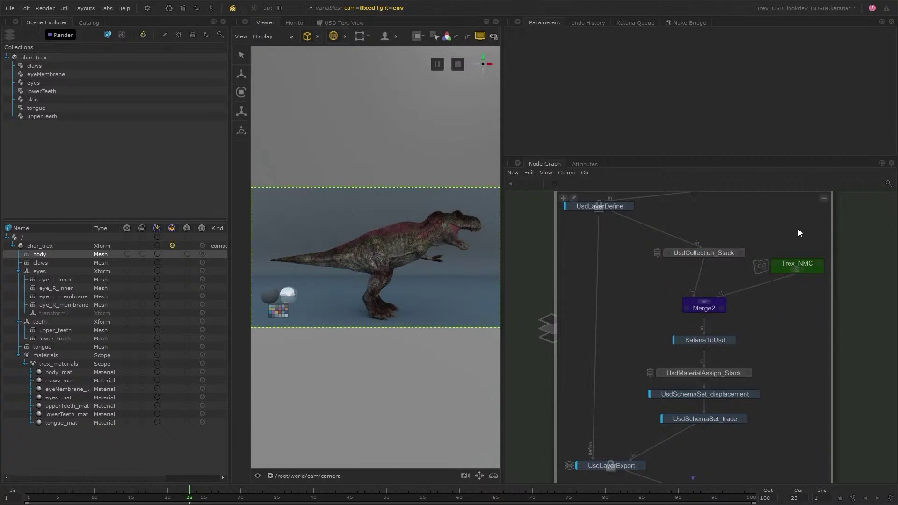
pyautogui.click(823, 198)
# - Show the parameters of the UsdLayerExportGroup node and enlarge the parameter area to expose the Layer Export and Time settings
pyautogui.click(732, 324)
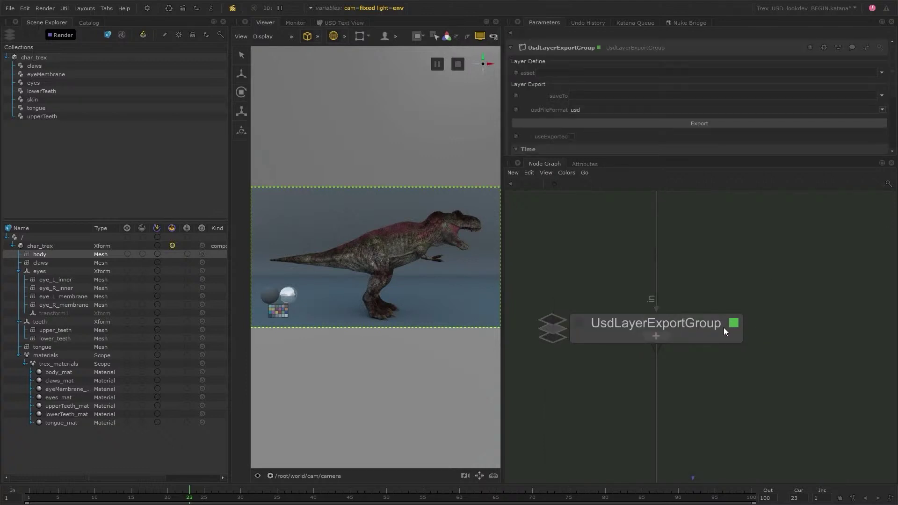
pyautogui.moveTo(712, 156); pyautogui.dragTo(713, 249)
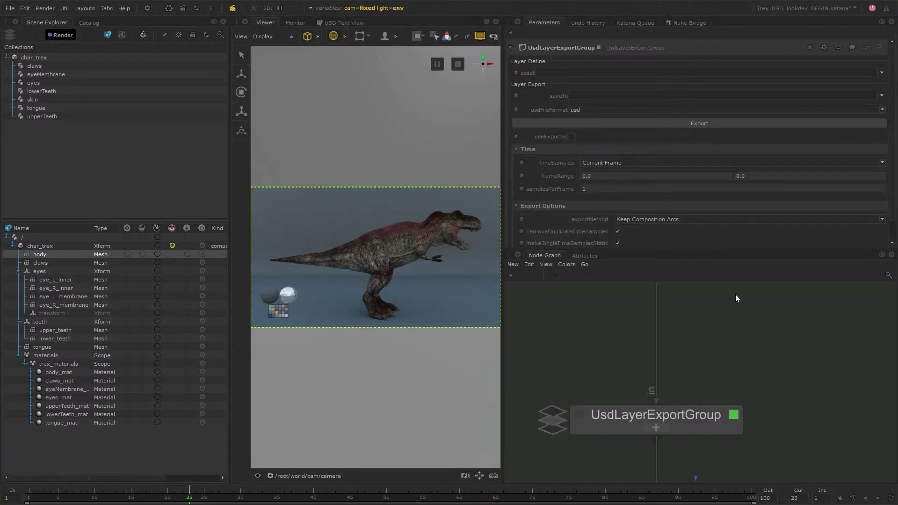
pyautogui.press('f')
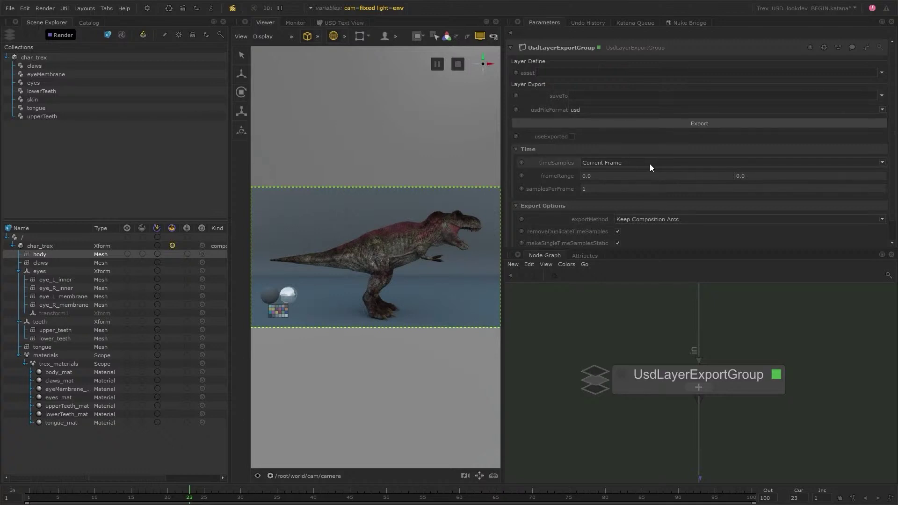
# - Toggle the export group's useExported option on and off to compare the scene with and without the exported layer
pyautogui.click(570, 137)
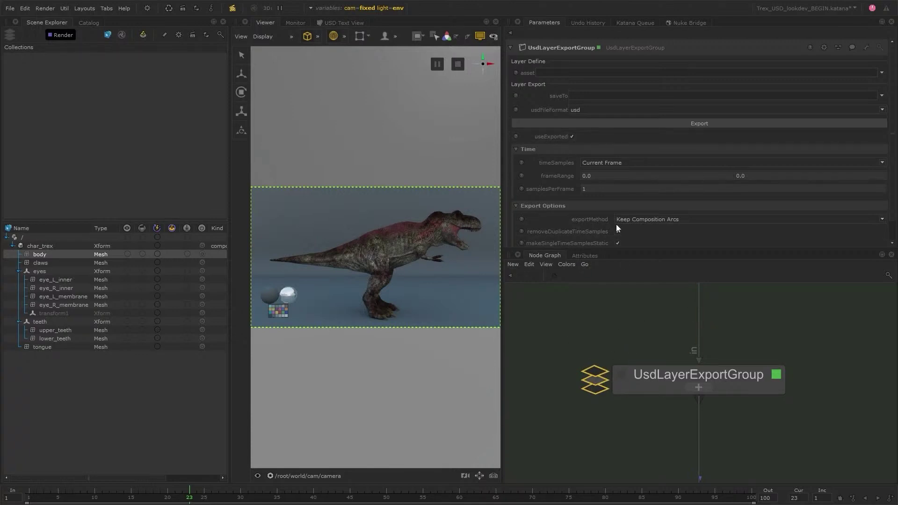
pyautogui.click(571, 136)
pyautogui.click(571, 137)
pyautogui.click(571, 136)
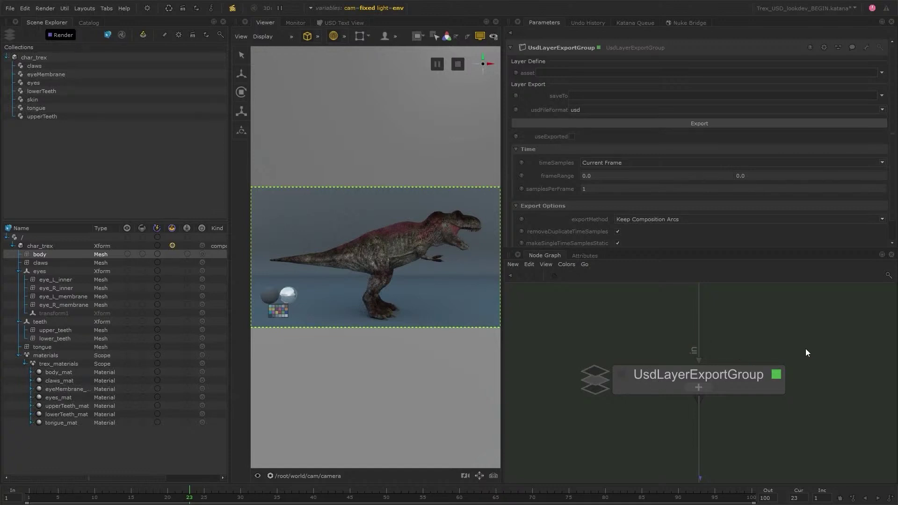
pyautogui.scroll(-6, 805, 349)
pyautogui.moveTo(703, 365); pyautogui.dragTo(722, 365, button='middle')
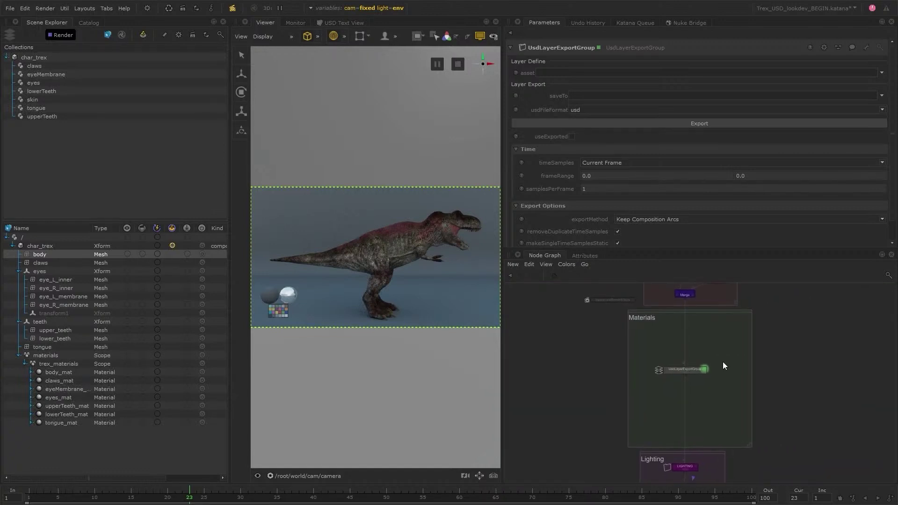
pyautogui.scroll(5, 696, 365)
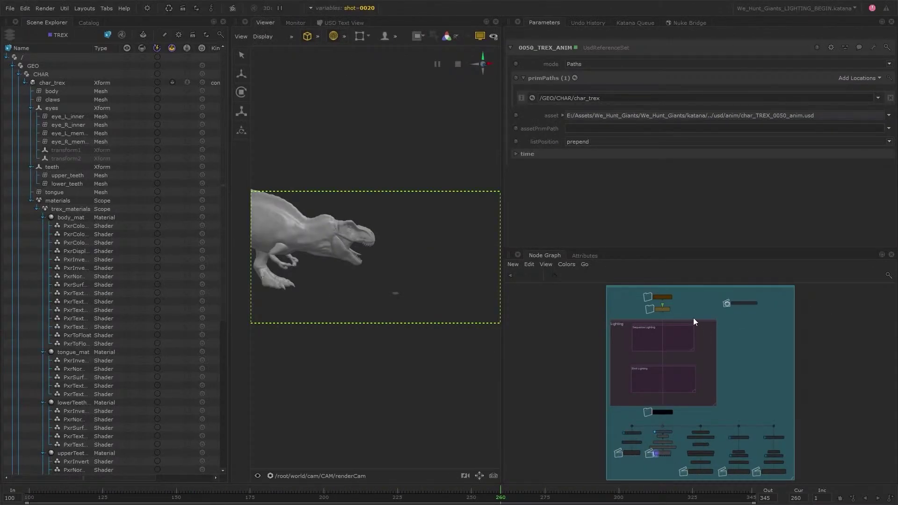
# - Examine the parameters of UsdReferenceSet_TREX_LOOK inside SEQUENCE_IN and the per-shot animation branches inside SHOTS_IN
pyautogui.scroll(5, 661, 299)
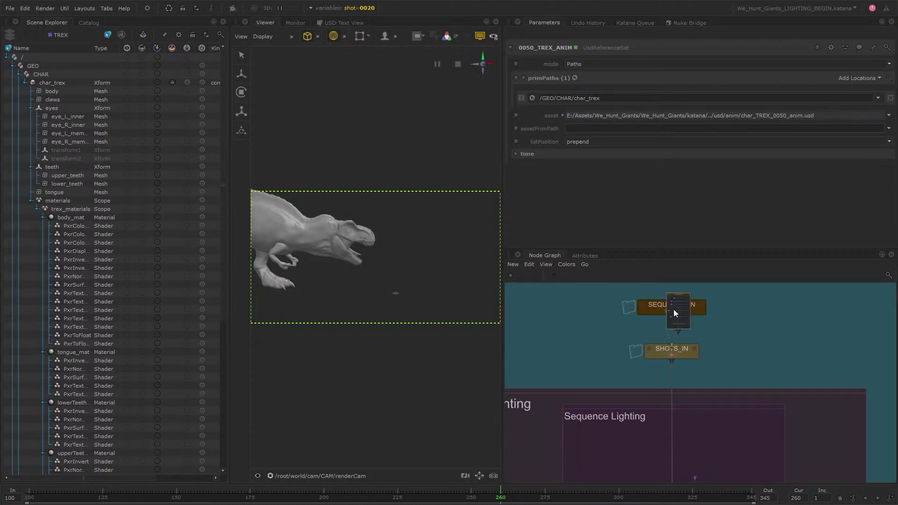
pyautogui.click(672, 311)
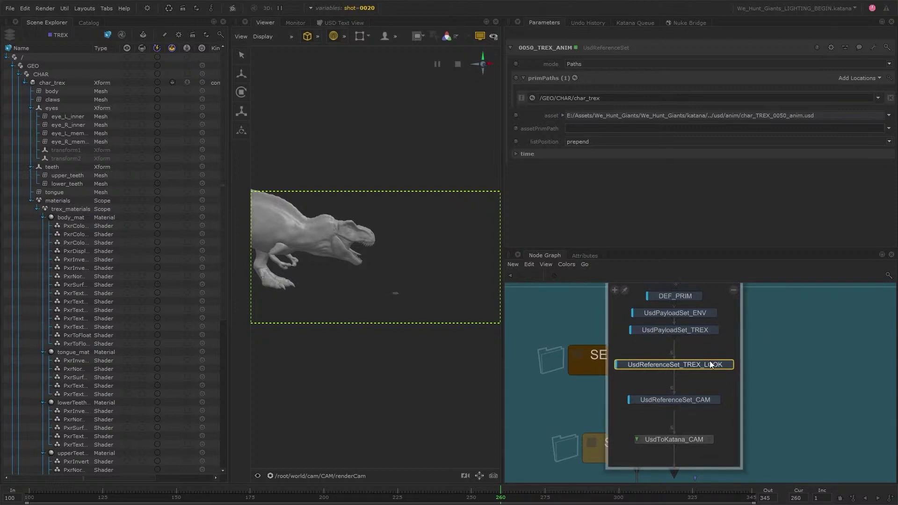
pyautogui.click(730, 365)
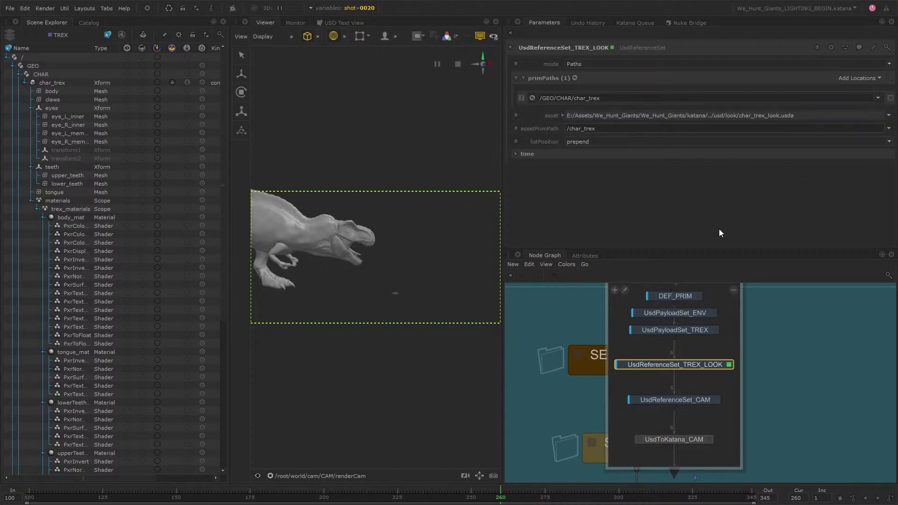
pyautogui.click(733, 289)
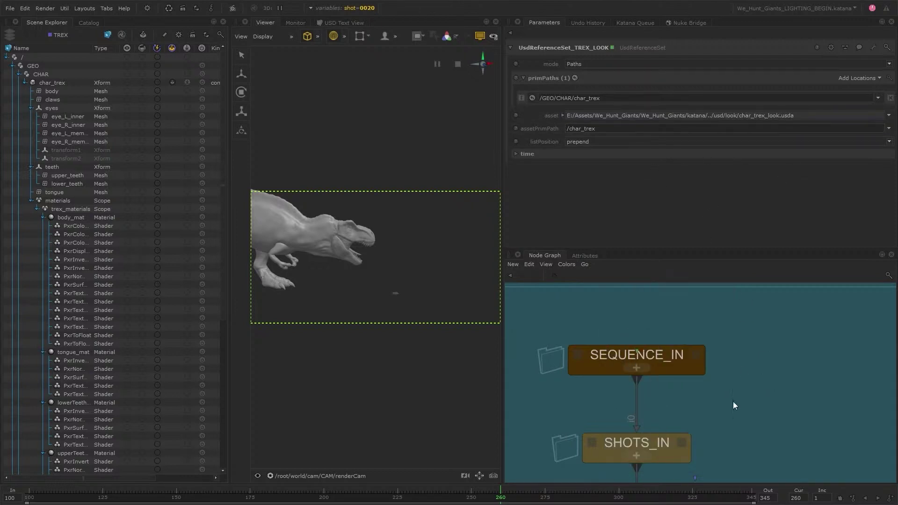
pyautogui.click(683, 375)
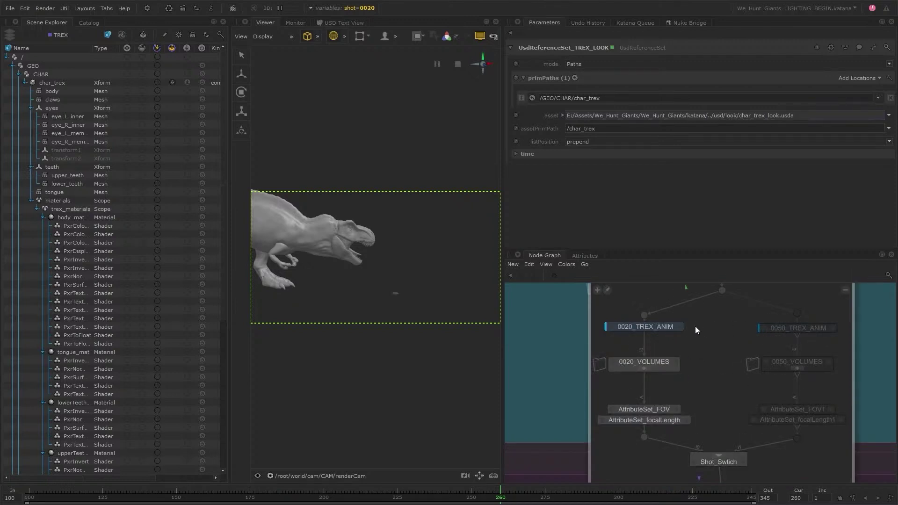
pyautogui.click(845, 290)
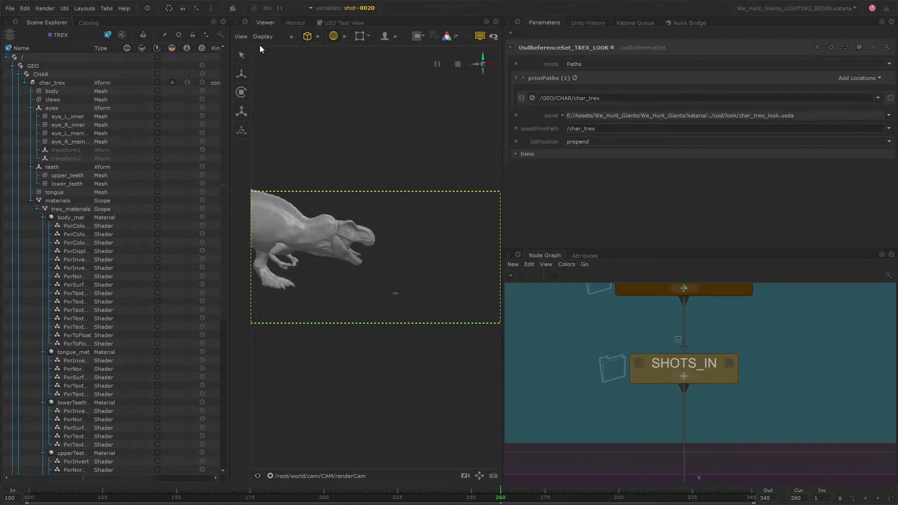
# - Switch the viewer's render delegate to RenderMan RIS and turn off Basic Material to preview the T-rex's materials
pyautogui.click(268, 36)
pyautogui.click(313, 152)
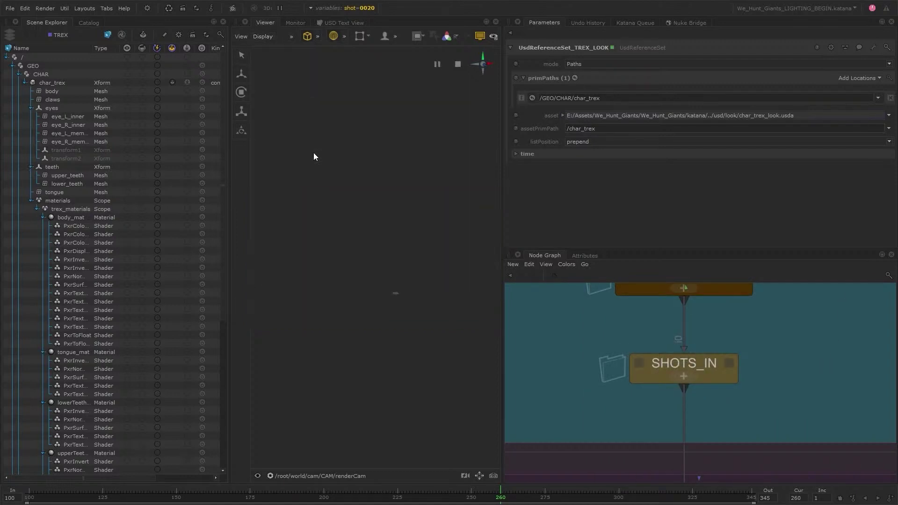
pyautogui.click(275, 35)
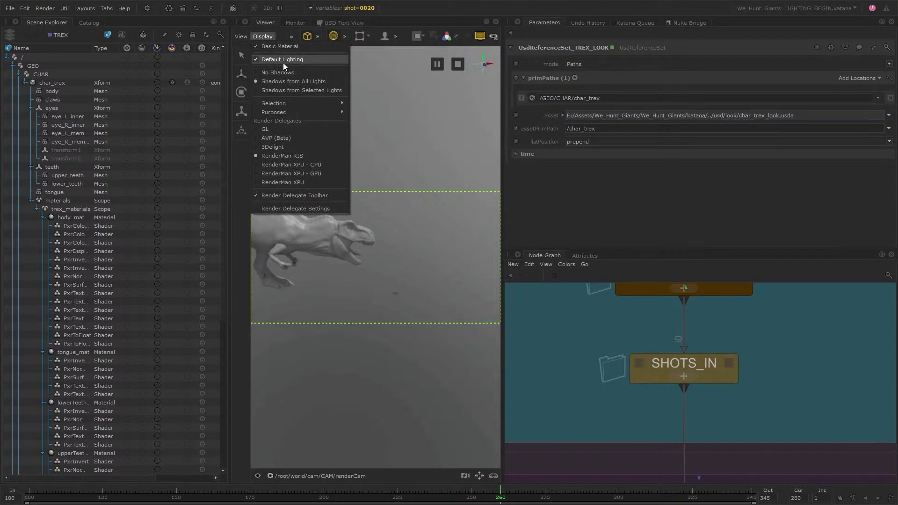
pyautogui.click(302, 46)
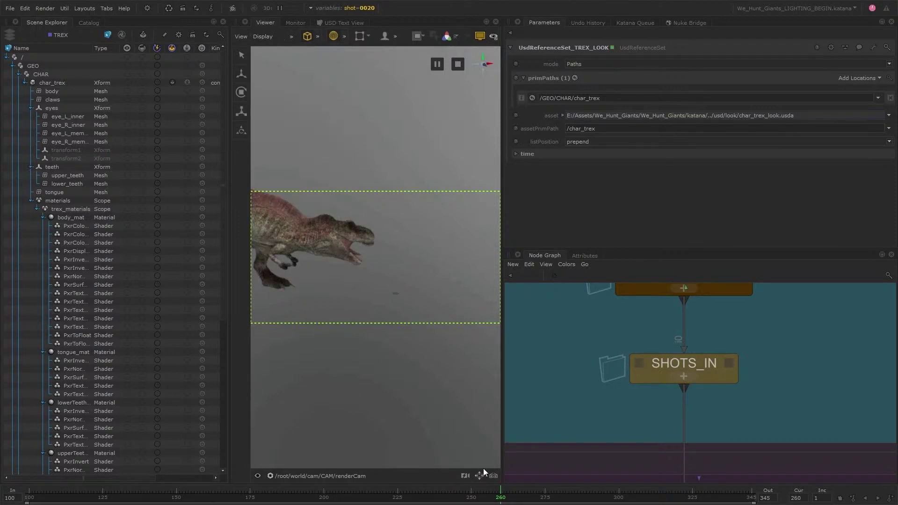
# - Scrub through the animation of shot 0020 to frame 319 to review the textured T-rex
pyautogui.click(473, 495)
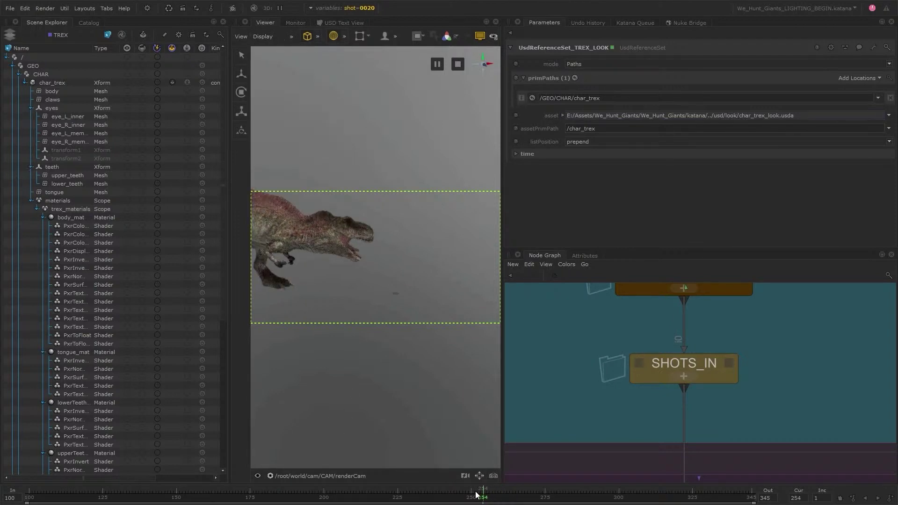
pyautogui.click(400, 495)
pyautogui.moveTo(419, 496)
pyautogui.mouseDown()
pyautogui.moveTo(745, 498)
pyautogui.moveTo(674, 497)
pyautogui.mouseUp()
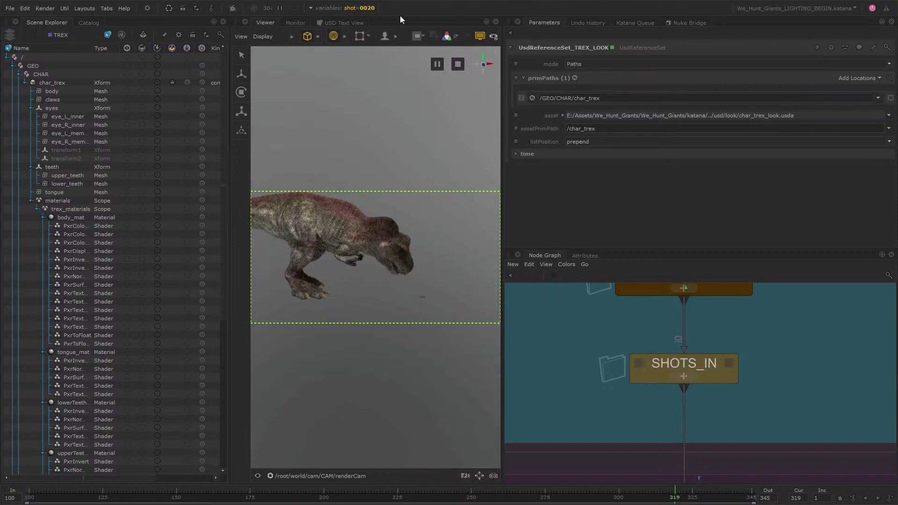
# - Switch the shot variable to 0050 and review its T-rex animation at different frames, ending at frame 260
pyautogui.click(363, 10)
pyautogui.click(366, 45)
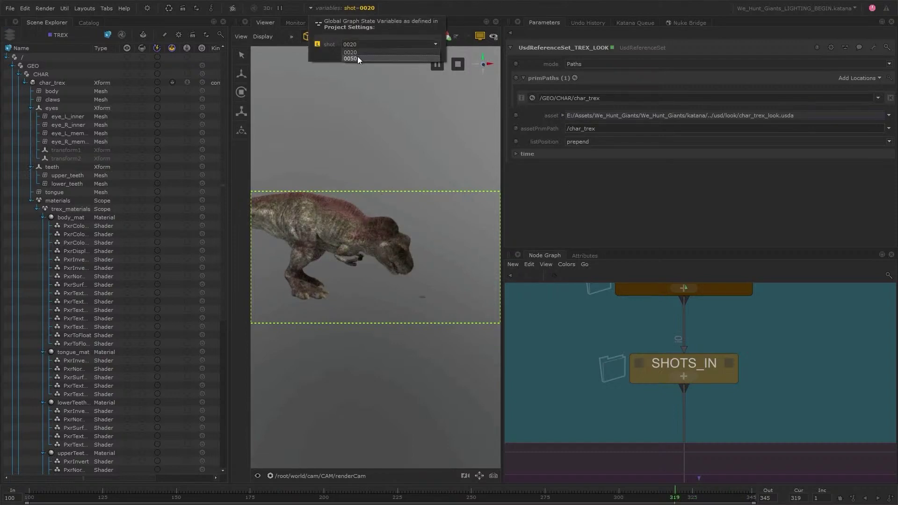
pyautogui.click(358, 58)
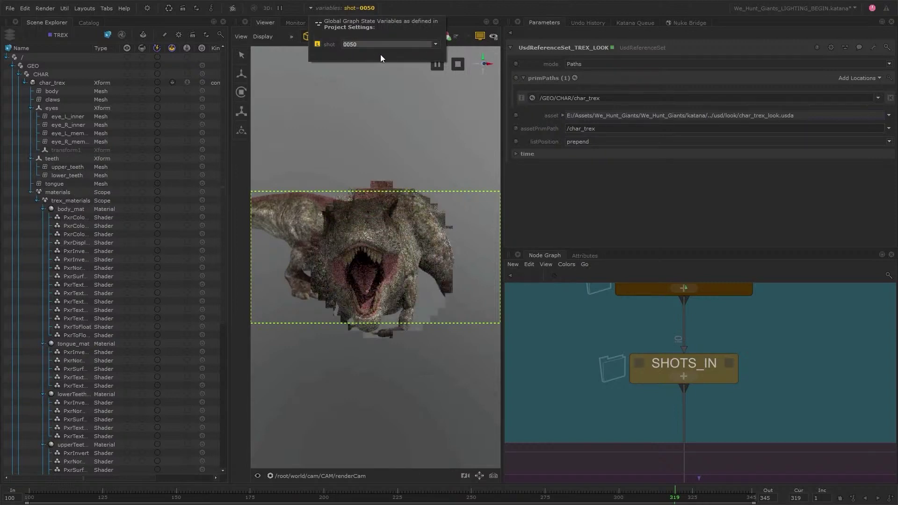
pyautogui.moveTo(610, 493); pyautogui.dragTo(219, 494)
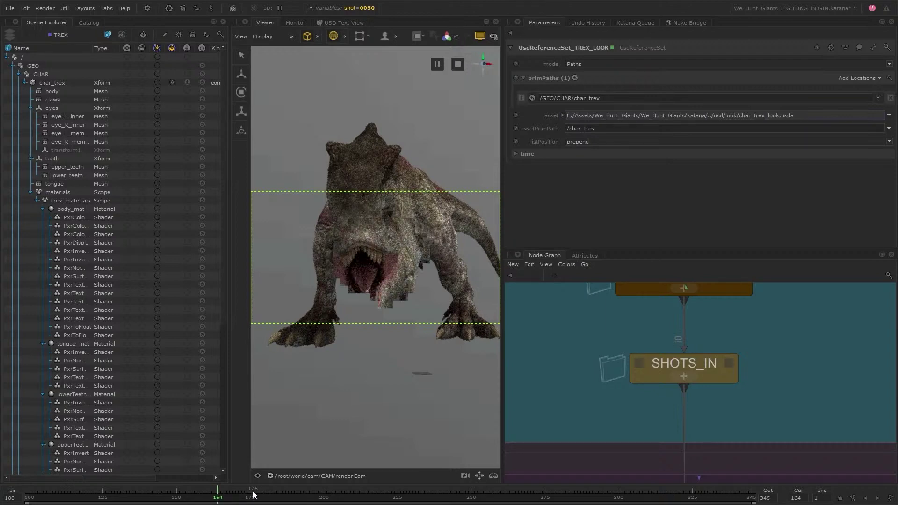
pyautogui.click(500, 495)
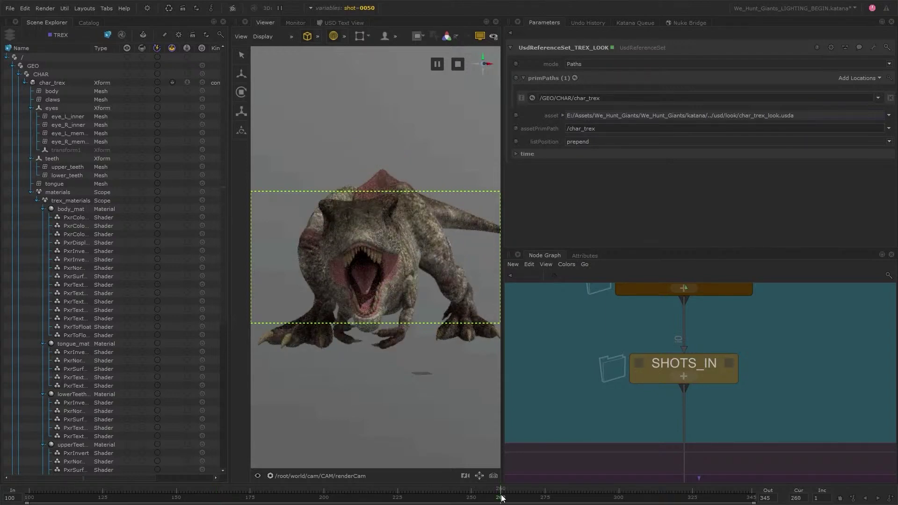
# - Set the shot graph state variable to 0020
pyautogui.click(364, 8)
pyautogui.click(365, 45)
pyautogui.click(363, 54)
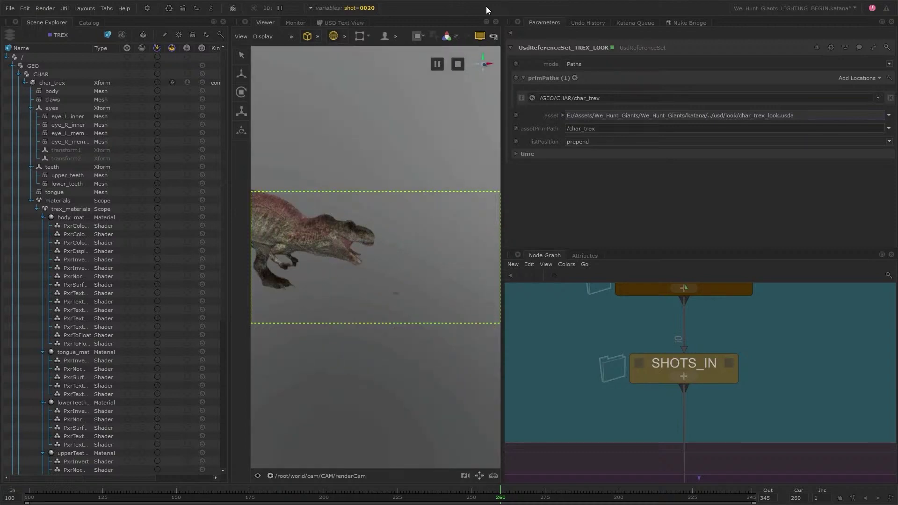
# - Return the viewer to the GL render delegate and adjust its display options
pyautogui.click(262, 36)
pyautogui.click(268, 134)
pyautogui.click(263, 37)
pyautogui.click(274, 59)
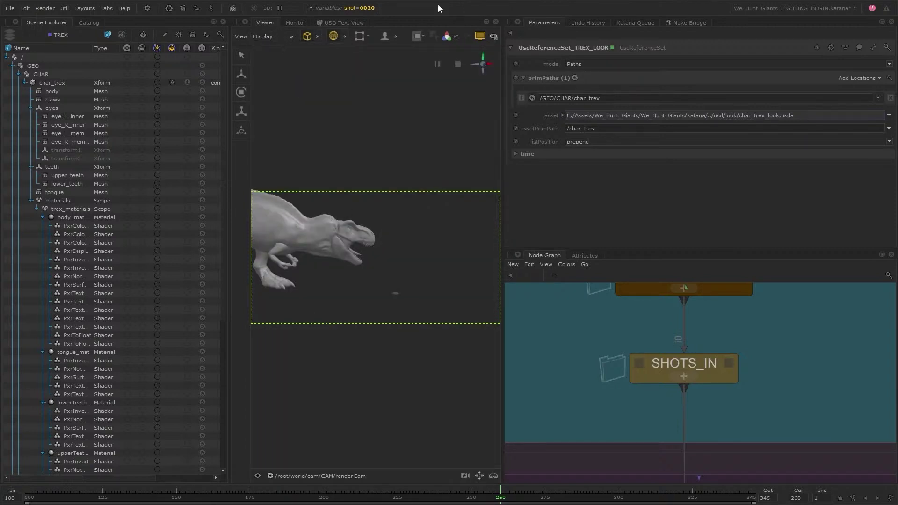
# - Expand SEQUENCE_IN and show the USD text in Full Stage At Selected Node mode for UsdReferenceSet_TREX_LOOK
pyautogui.click(351, 23)
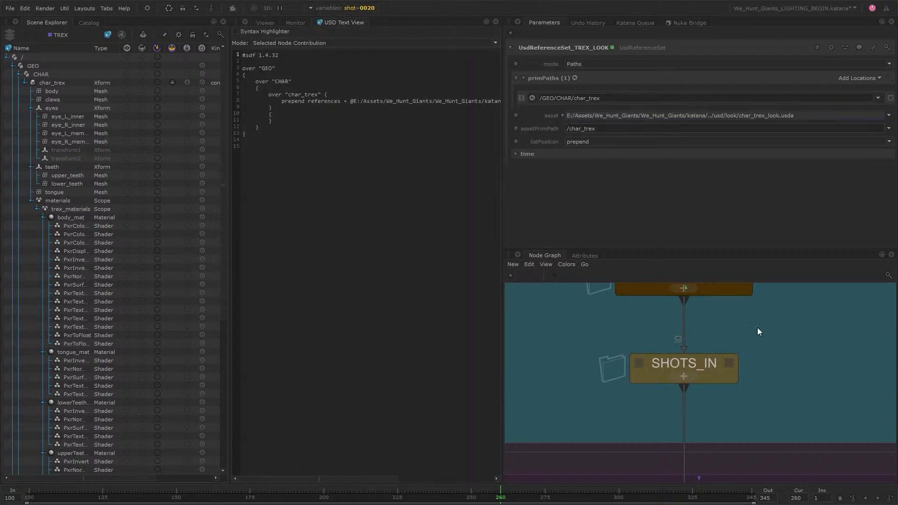
pyautogui.moveTo(781, 344); pyautogui.dragTo(784, 374, button='middle')
pyautogui.click(687, 319)
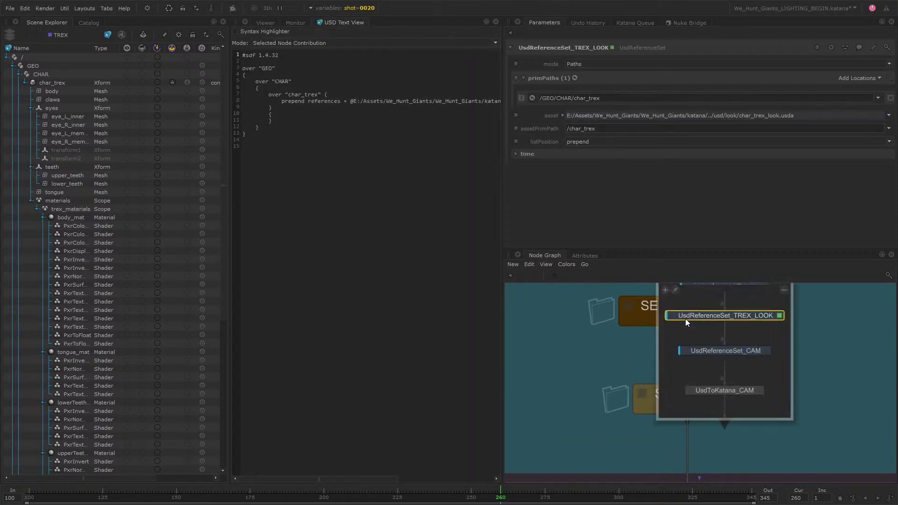
pyautogui.click(404, 44)
pyautogui.click(318, 57)
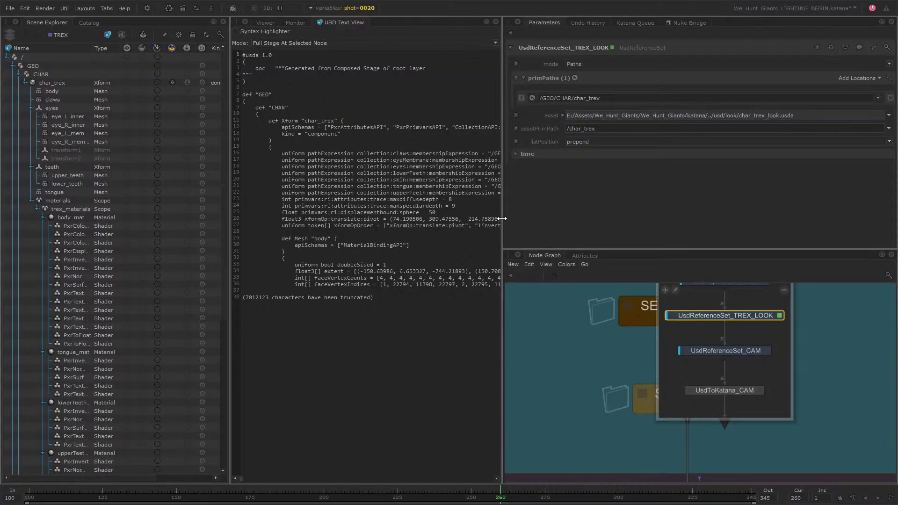
# - Widen the USD text area and examine the truncation line at the end of the stage text
pyautogui.moveTo(502, 220); pyautogui.dragTo(626, 219)
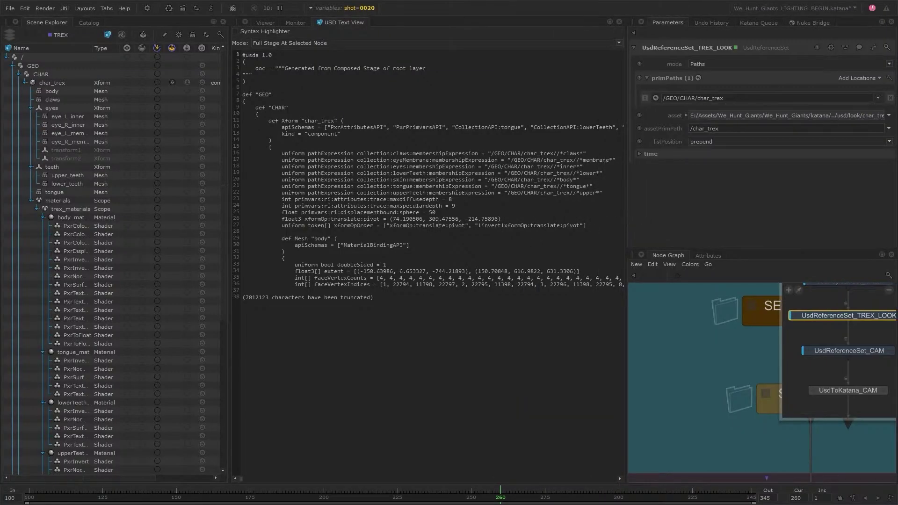
pyautogui.moveTo(378, 296); pyautogui.dragTo(237, 296)
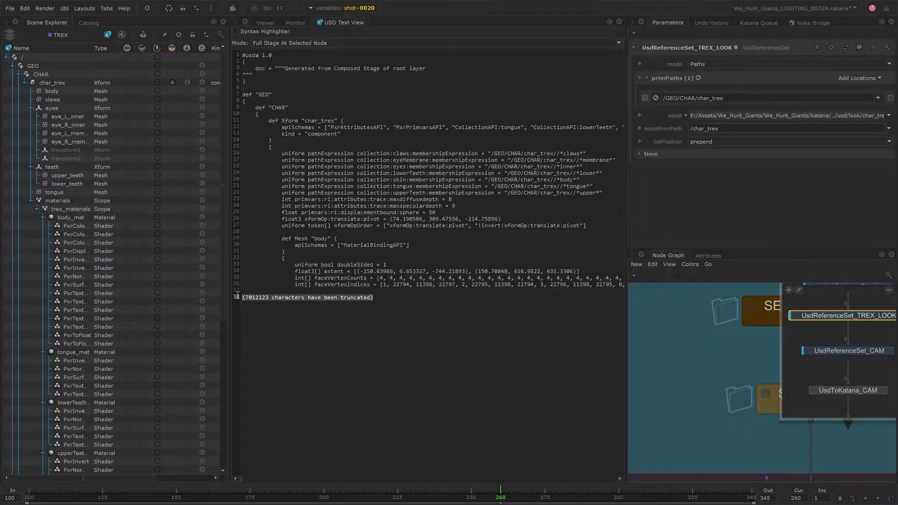
pyautogui.click(393, 298)
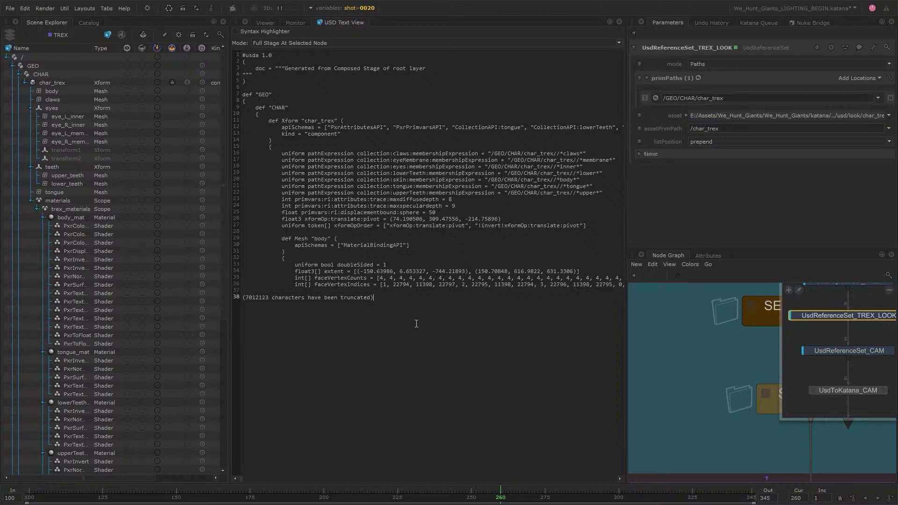
# - Disable the UsdPayloadSet_TREX node inside SEQUENCE_IN
pyautogui.moveTo(865, 312); pyautogui.dragTo(800, 354, button='middle')
pyautogui.click(781, 333)
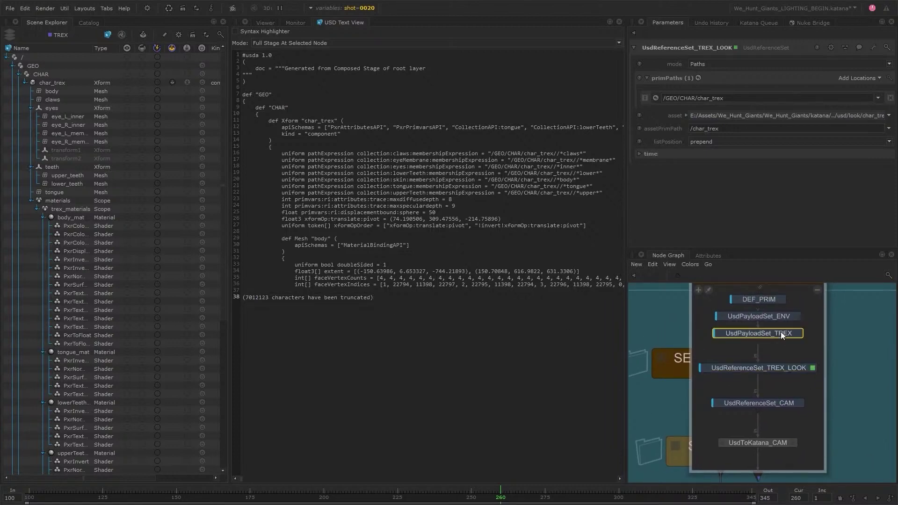
pyautogui.press('d')
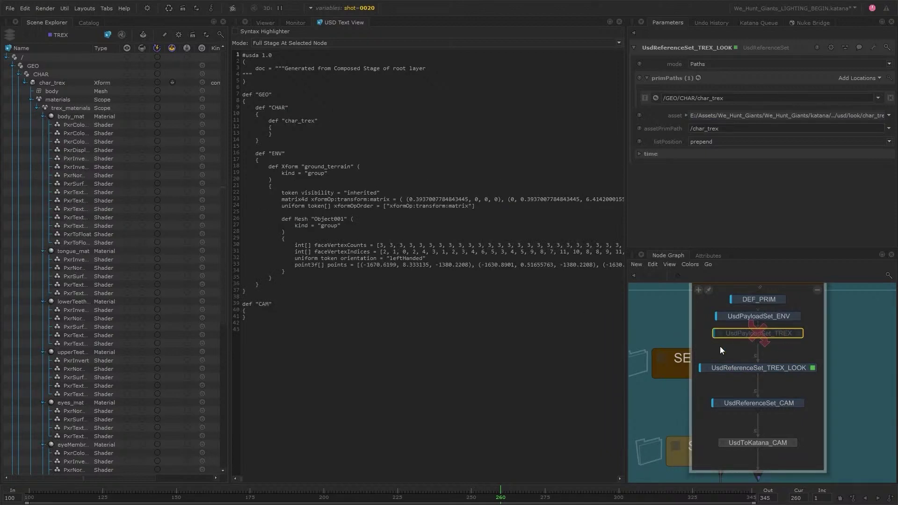
# - Examine the collections, ray-trace depth primvars and material bindings in the stage text of UsdReferenceSet_TREX_LOOK
pyautogui.click(765, 367)
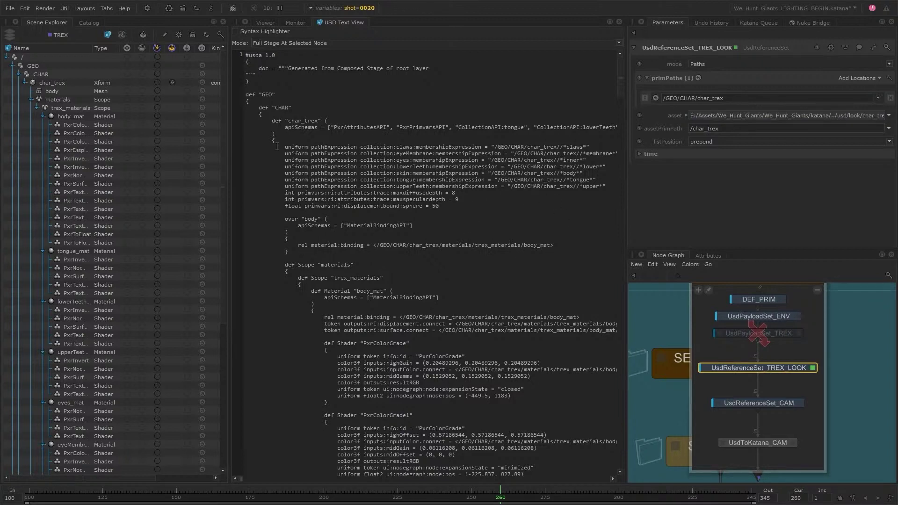
pyautogui.moveTo(277, 147); pyautogui.dragTo(571, 186)
pyautogui.moveTo(426, 206); pyautogui.dragTo(234, 191)
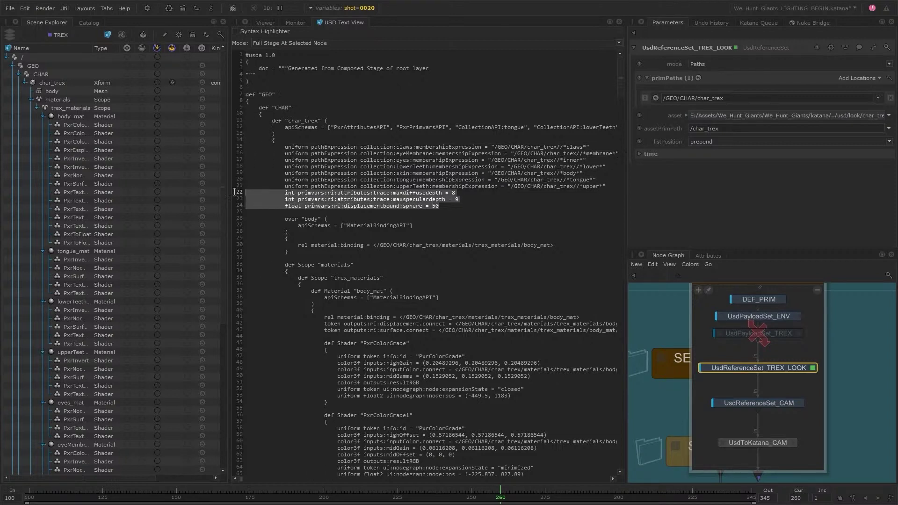
pyautogui.click(432, 219)
pyautogui.moveTo(452, 192); pyautogui.dragTo(462, 200)
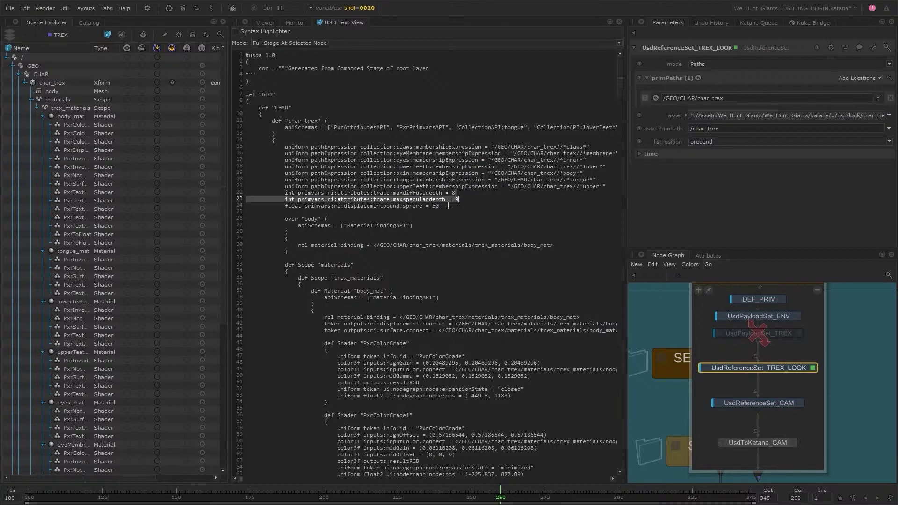
pyautogui.click(457, 206)
pyautogui.moveTo(282, 219); pyautogui.dragTo(561, 403)
pyautogui.click(535, 268)
pyautogui.moveTo(620, 77)
pyautogui.mouseDown()
pyautogui.moveTo(622, 459)
pyautogui.moveTo(606, 233)
pyautogui.moveTo(627, 60)
pyautogui.mouseUp()
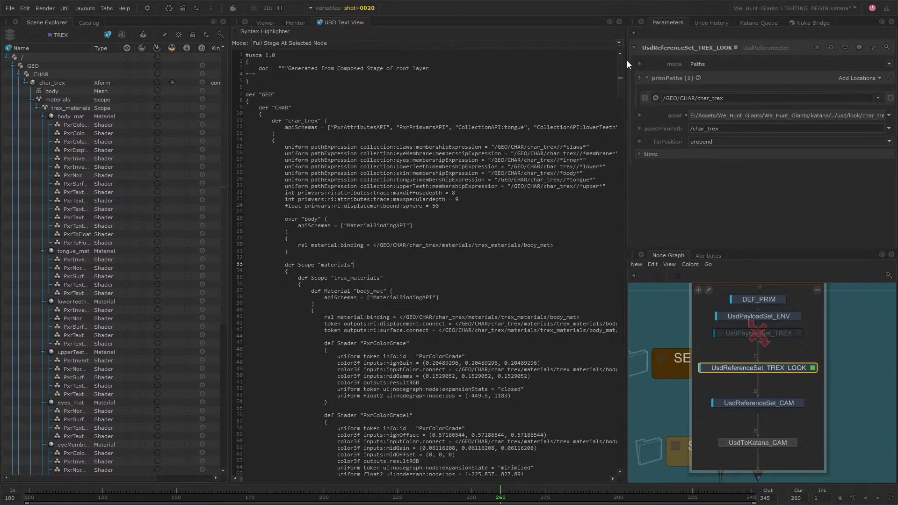
# - Re-enable the UsdPayloadSet_TREX node, return to the 3D viewer and collapse the SEQUENCE_IN group
pyautogui.click(778, 333)
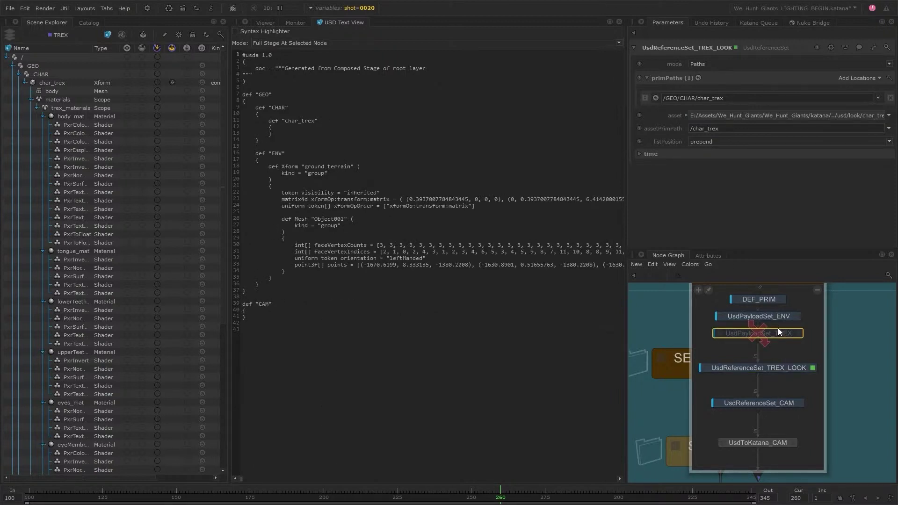
pyautogui.click(792, 369)
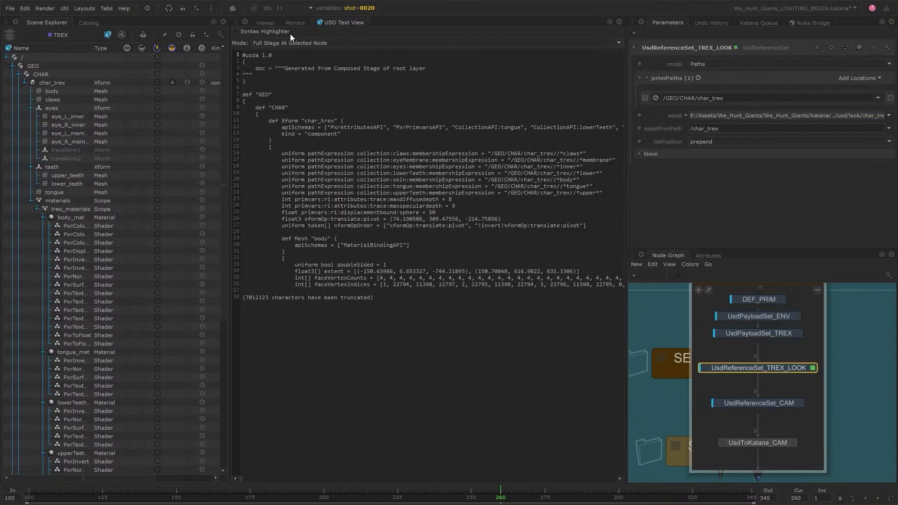
pyautogui.click(265, 23)
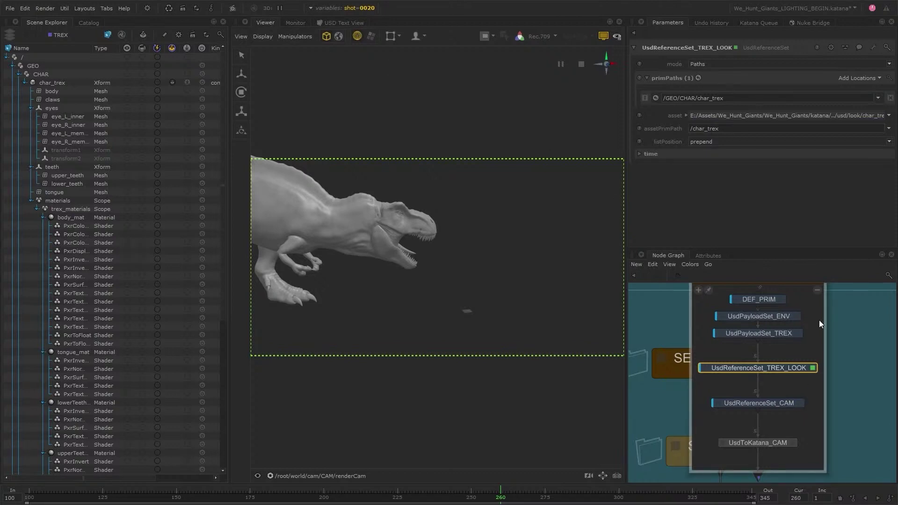
pyautogui.click(817, 290)
pyautogui.moveTo(785, 407); pyautogui.dragTo(840, 374, button='middle')
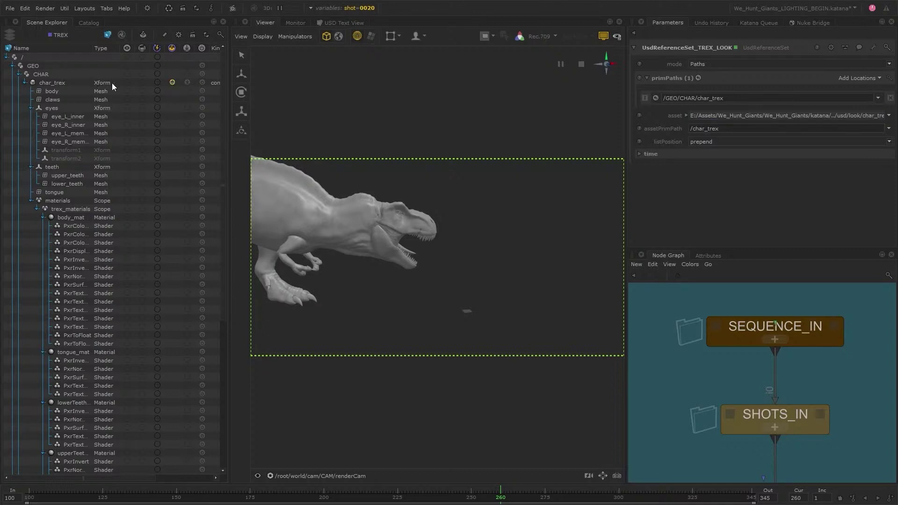
# - Show the collections in the Scene Explorer and expand char_trex to review its collection list
pyautogui.click(143, 35)
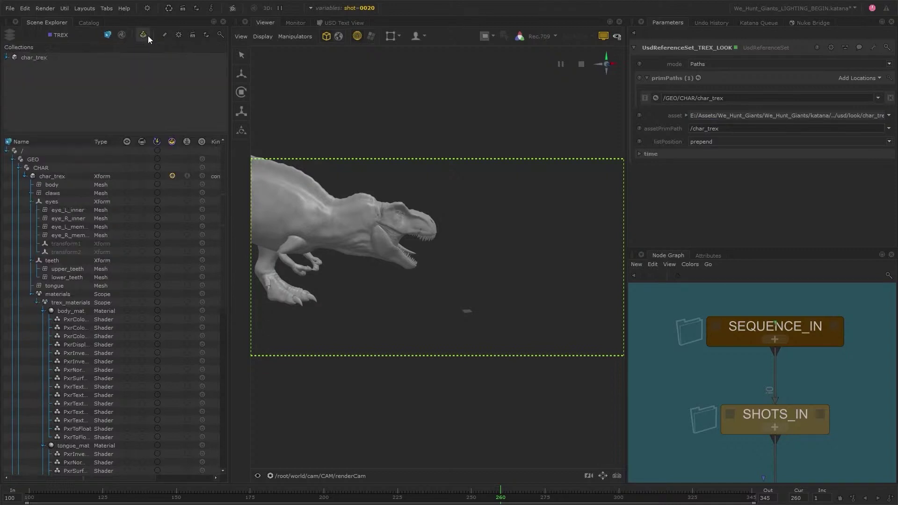
pyautogui.click(7, 58)
pyautogui.click(69, 66)
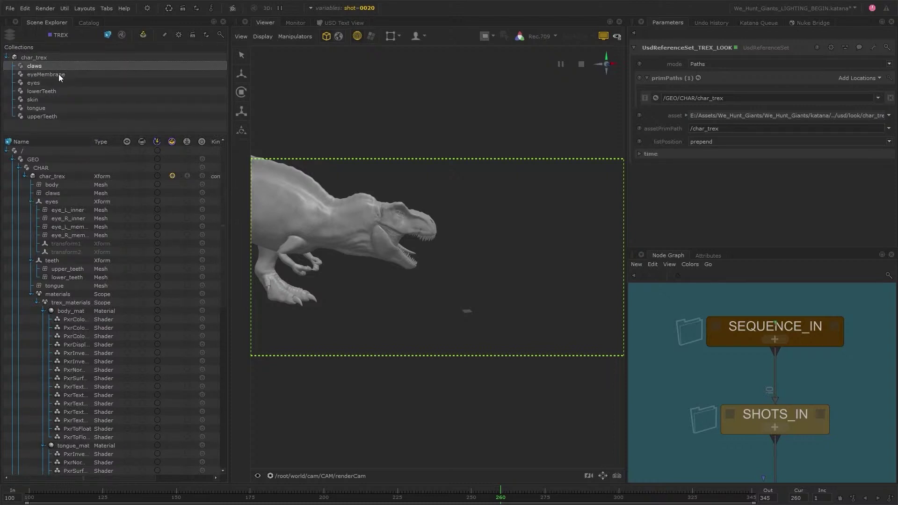
pyautogui.moveTo(61, 68); pyautogui.dragTo(64, 117)
pyautogui.click(33, 82)
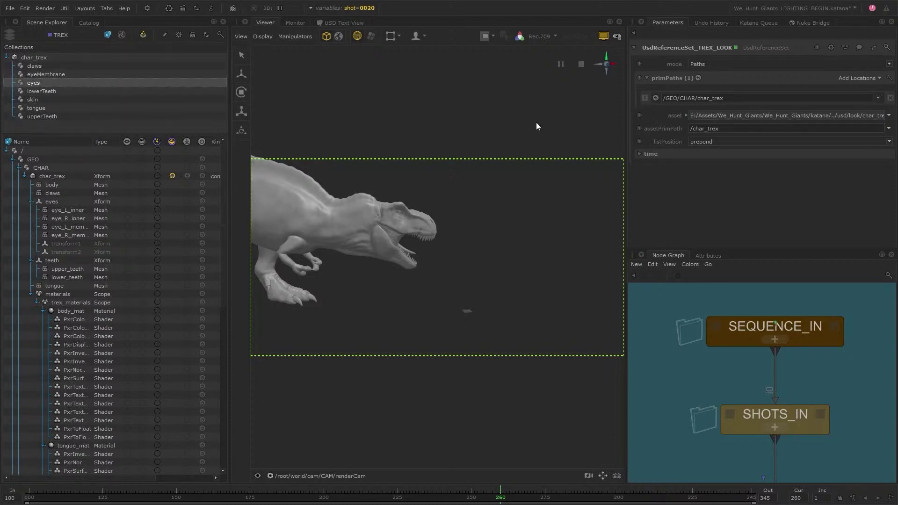
# - Disable and re-enable UsdReferenceSet_TREX_LOOK inside SEQUENCE_IN to compare the available collections
pyautogui.click(784, 340)
pyautogui.press('d')
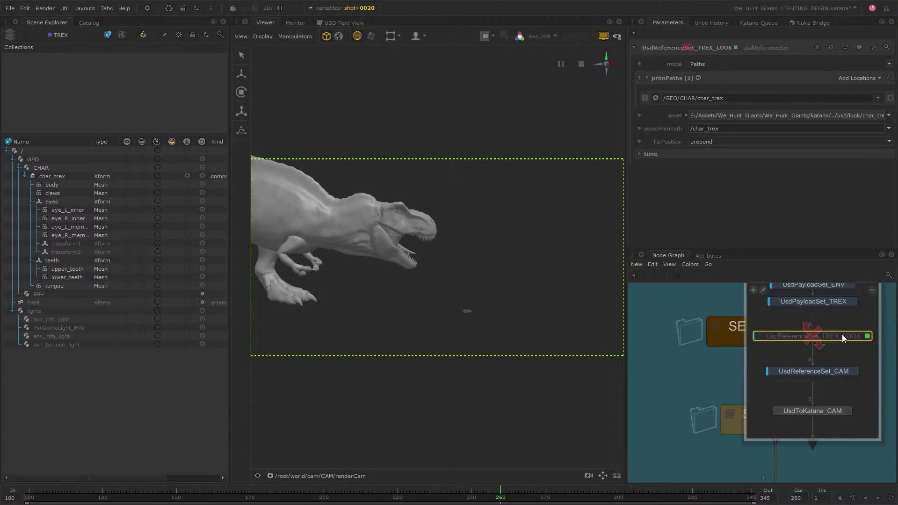
pyautogui.press('d')
pyautogui.click(872, 289)
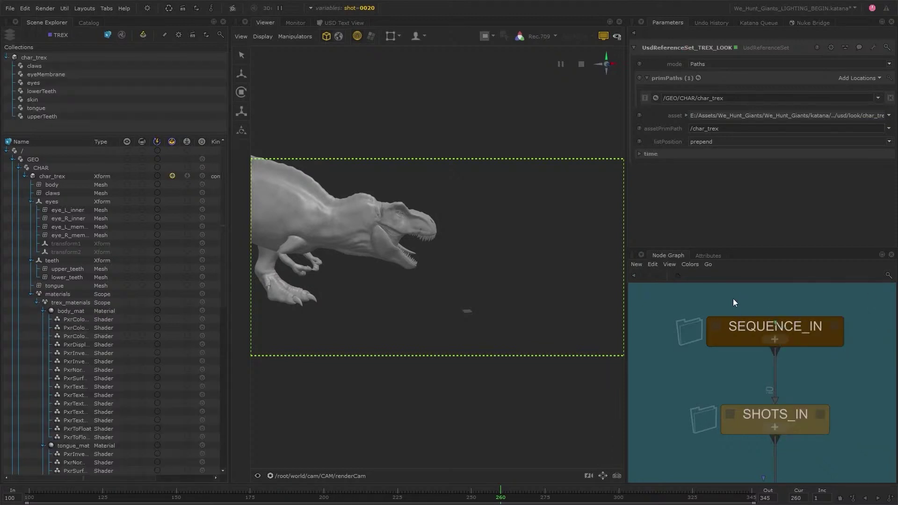
# - Select the members of the claws, eyeMembrane and skin collections one after another, and clear the selection
pyautogui.rightClick(49, 62)
pyautogui.click(79, 67)
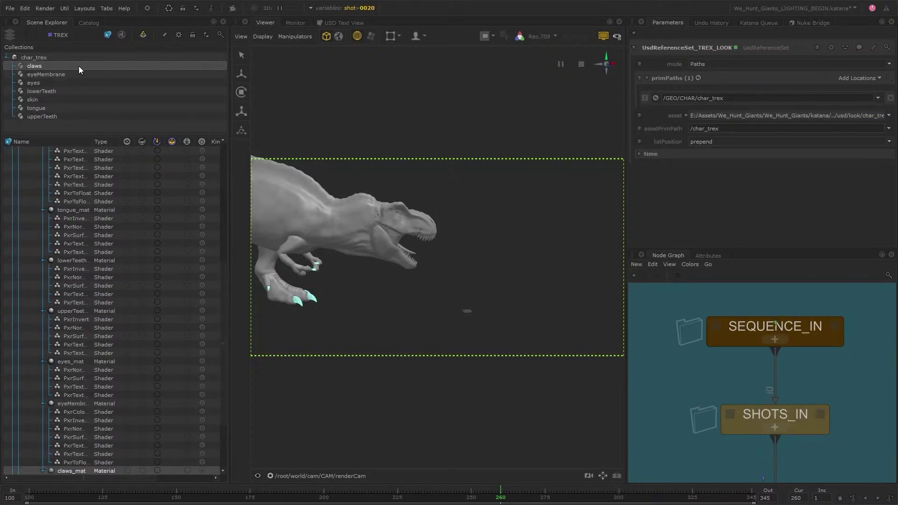
pyautogui.rightClick(44, 73)
pyautogui.click(74, 78)
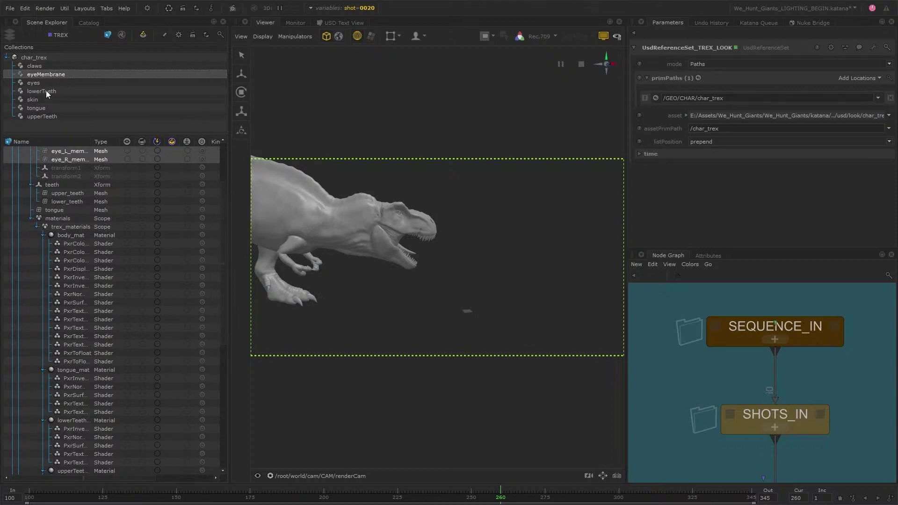
pyautogui.rightClick(44, 101)
pyautogui.click(90, 106)
pyautogui.click(478, 171)
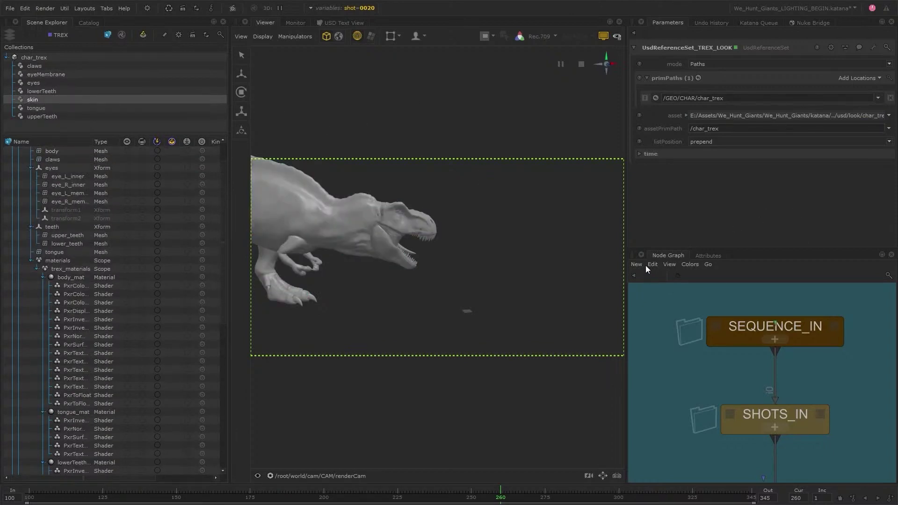
# - Enlarge the node graph around the Sequence Lighting area and widen the Scene Explorer's Name column
pyautogui.moveTo(627, 251); pyautogui.dragTo(506, 240)
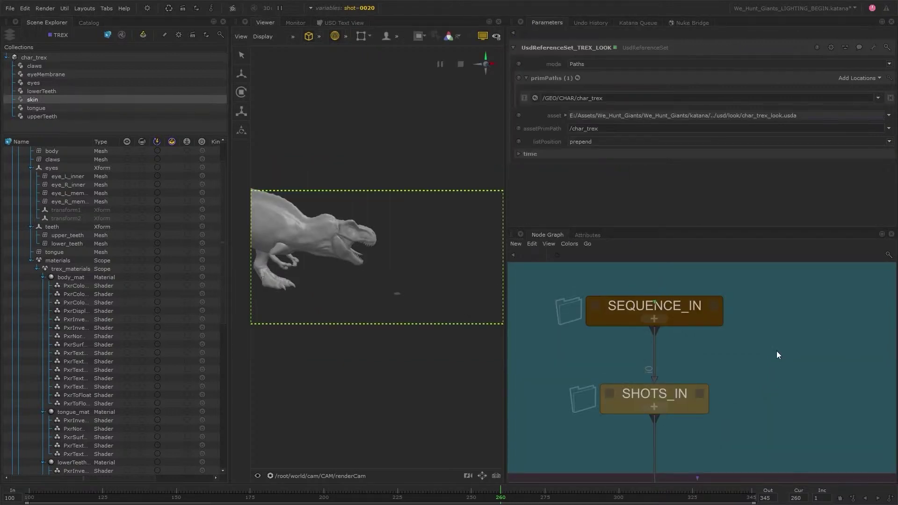
pyautogui.moveTo(722, 229); pyautogui.dragTo(723, 183)
pyautogui.scroll(-3, 746, 321)
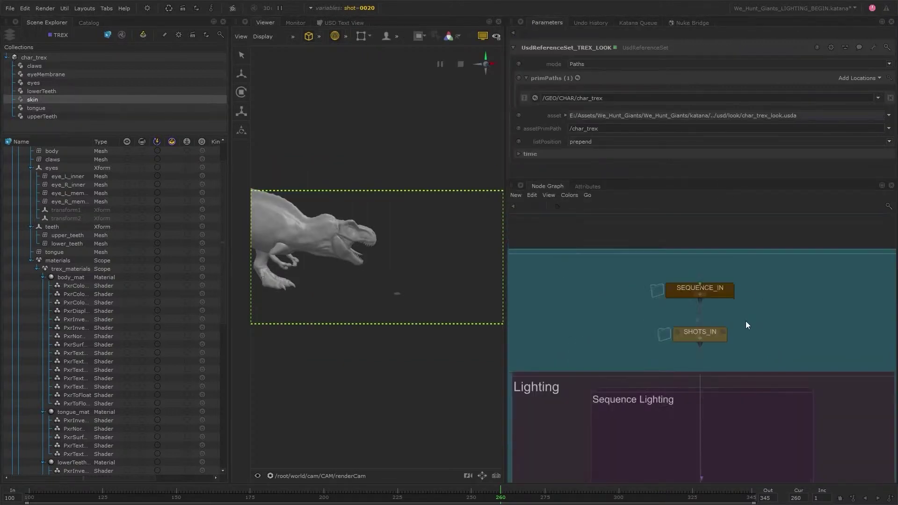
pyautogui.moveTo(746, 321); pyautogui.dragTo(777, 288, button='middle')
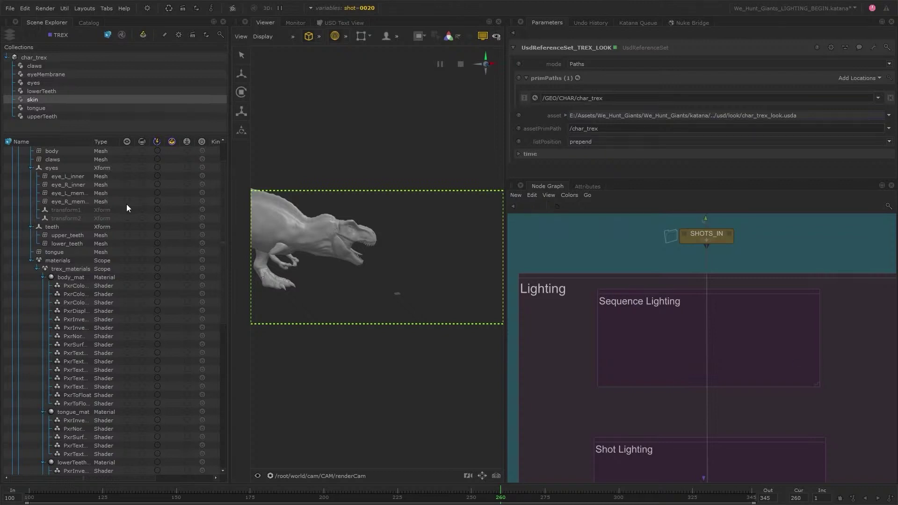
pyautogui.scroll(2, 95, 301)
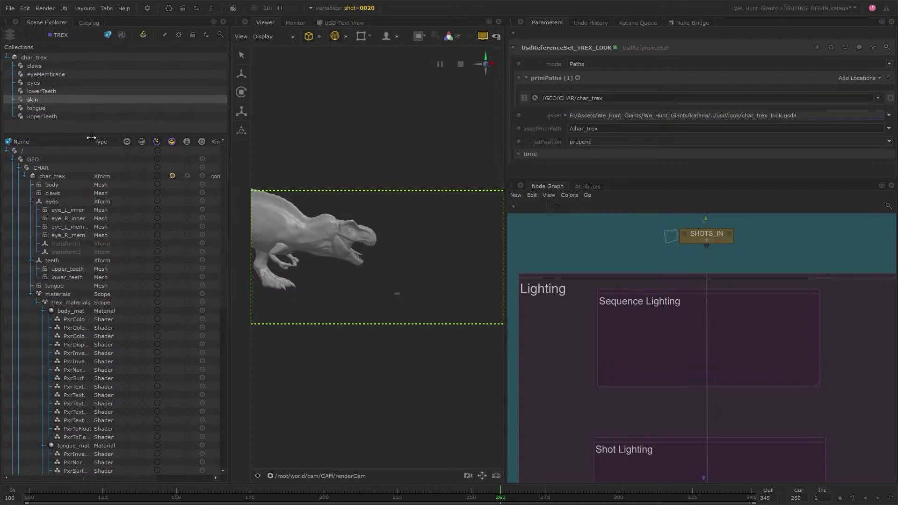
pyautogui.moveTo(91, 141); pyautogui.dragTo(118, 147)
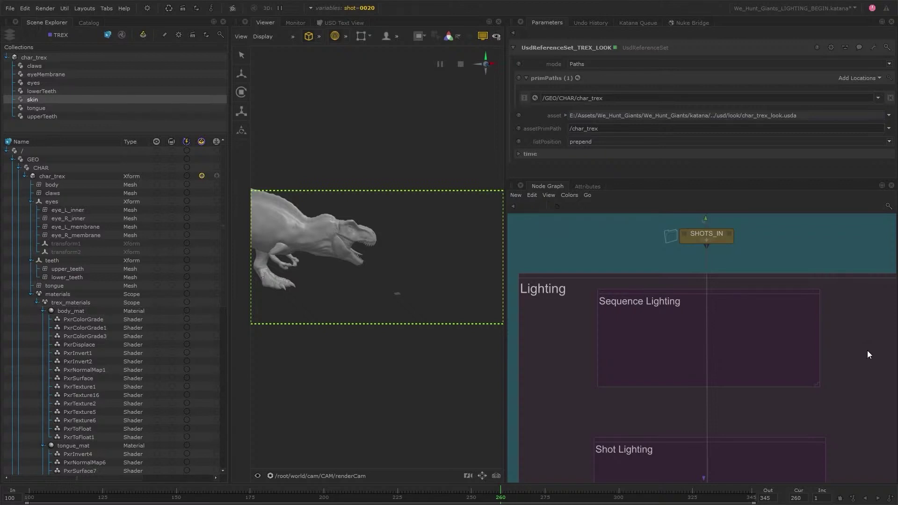
# - Add a UsdLight node to the main node chain inside the Sequence Lighting backdrop
pyautogui.press('Tab')
pyautogui.write('usdligh')
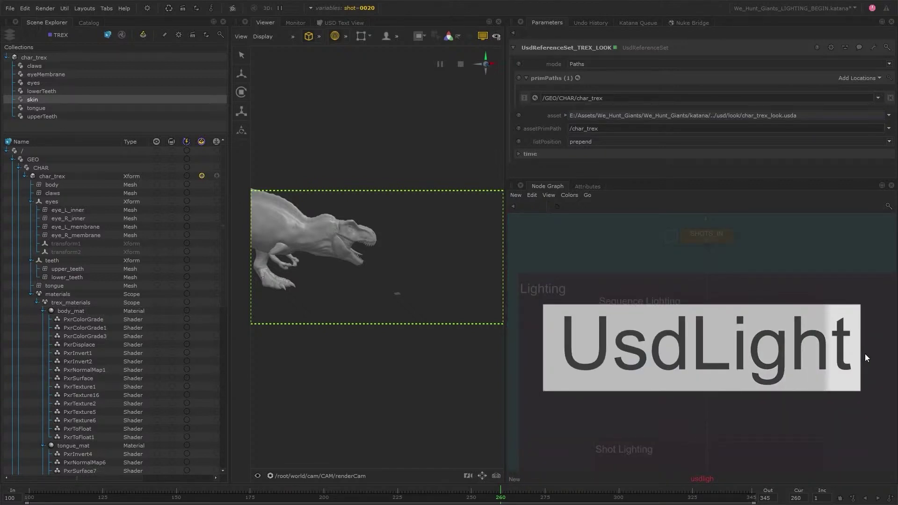
pyautogui.press('Return')
pyautogui.scroll(3, 739, 337)
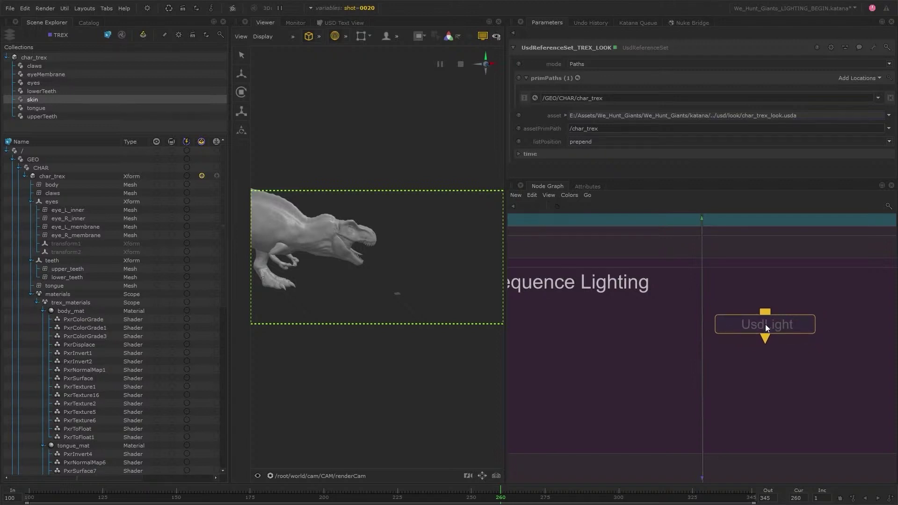
pyautogui.moveTo(767, 324); pyautogui.dragTo(803, 325, button='middle')
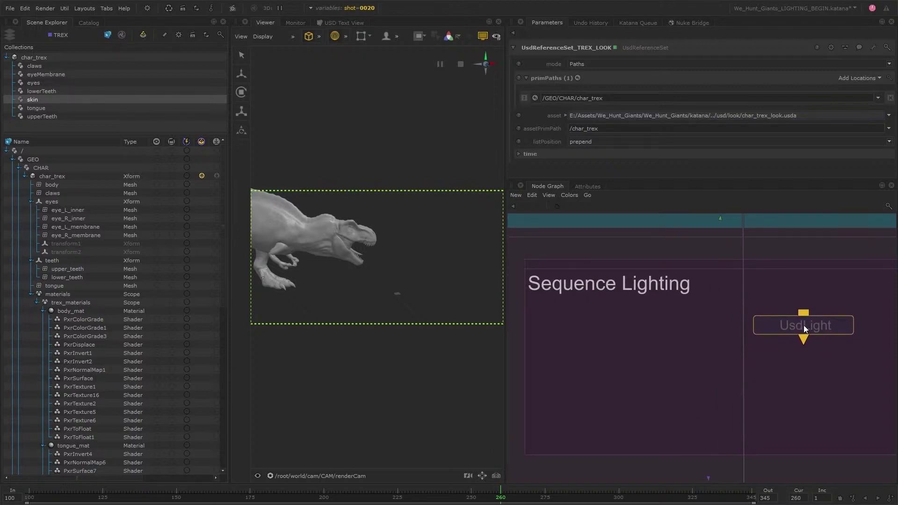
pyautogui.click(746, 347)
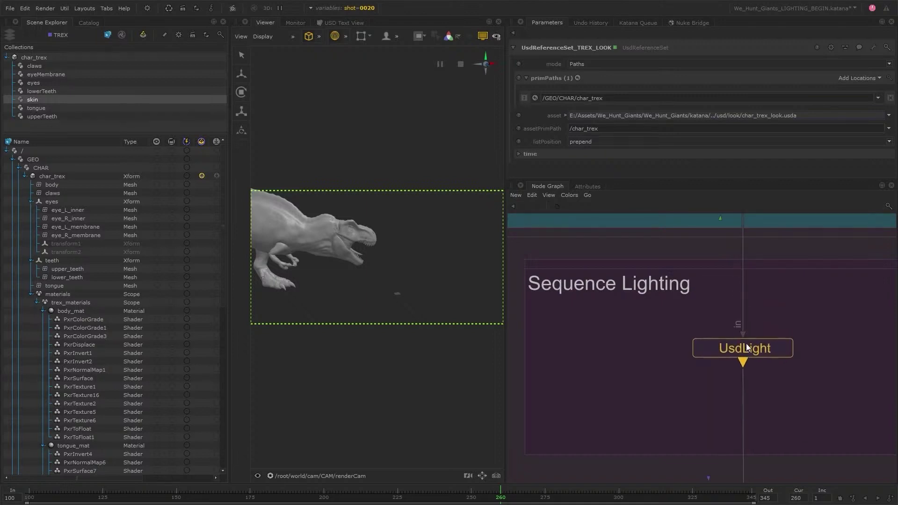
pyautogui.moveTo(763, 329); pyautogui.dragTo(727, 318, button='middle')
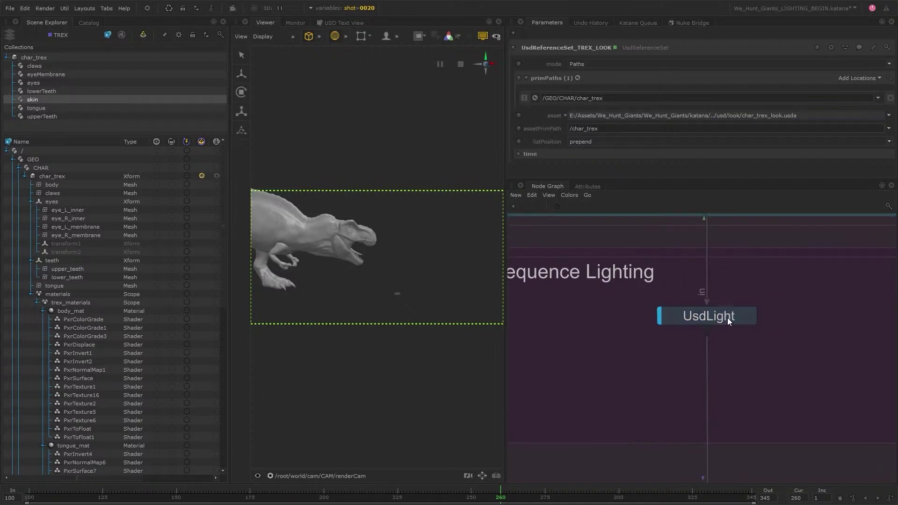
# - Open the UsdLight node's parameters, enlarge the parameter area and set the light type to PxrDomeLight
pyautogui.click(748, 318)
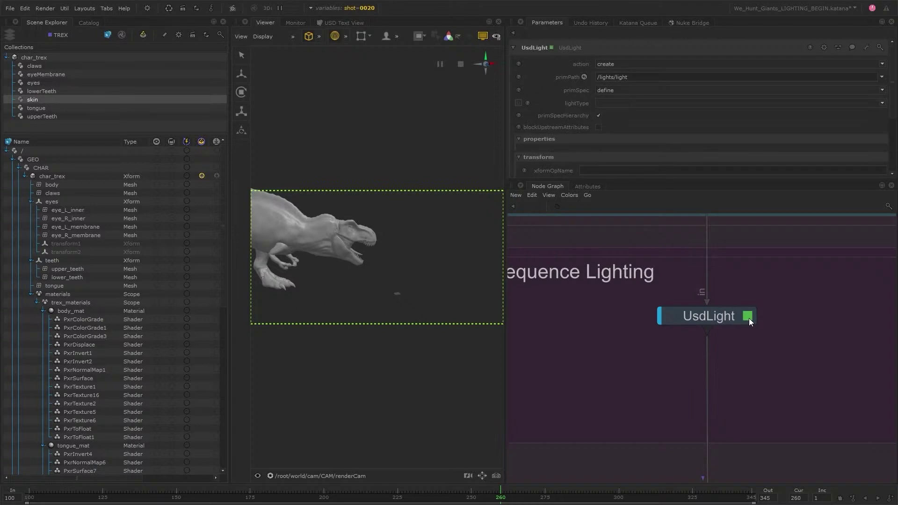
pyautogui.moveTo(691, 177); pyautogui.dragTo(691, 213)
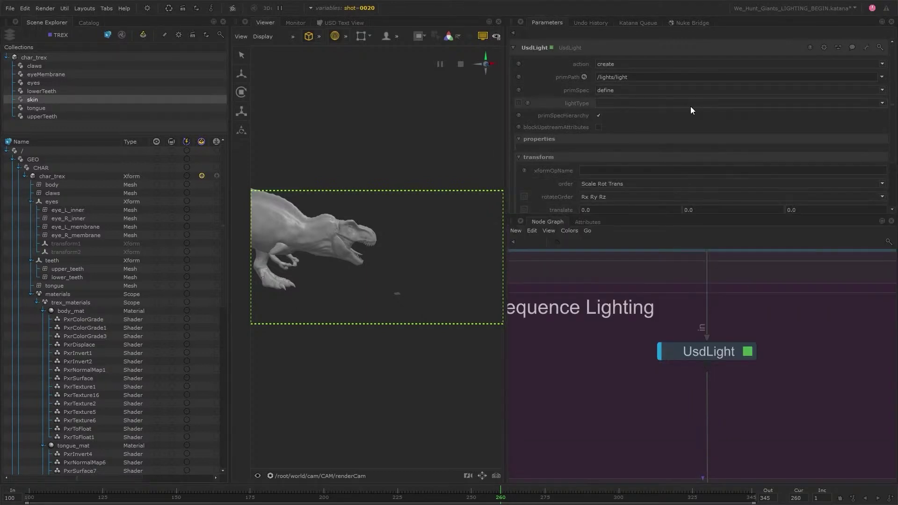
pyautogui.click(881, 104)
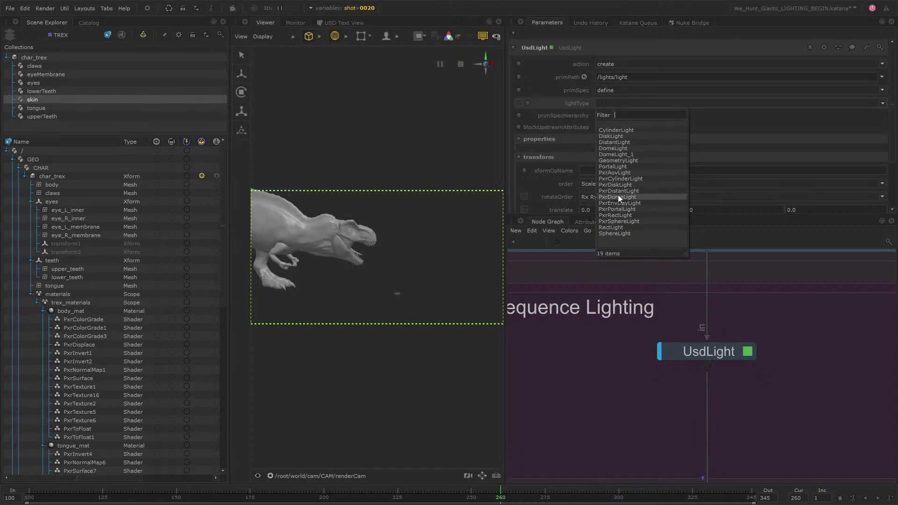
pyautogui.click(649, 197)
pyautogui.click(873, 103)
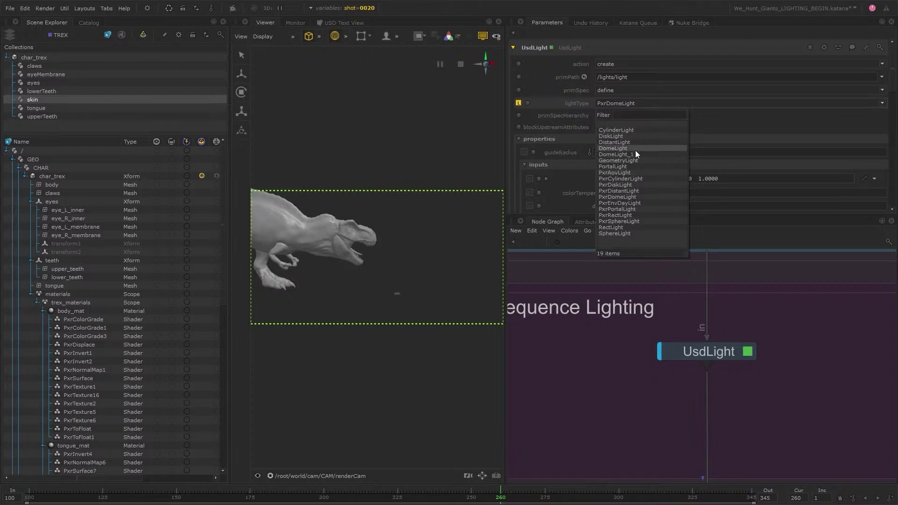
pyautogui.click(808, 131)
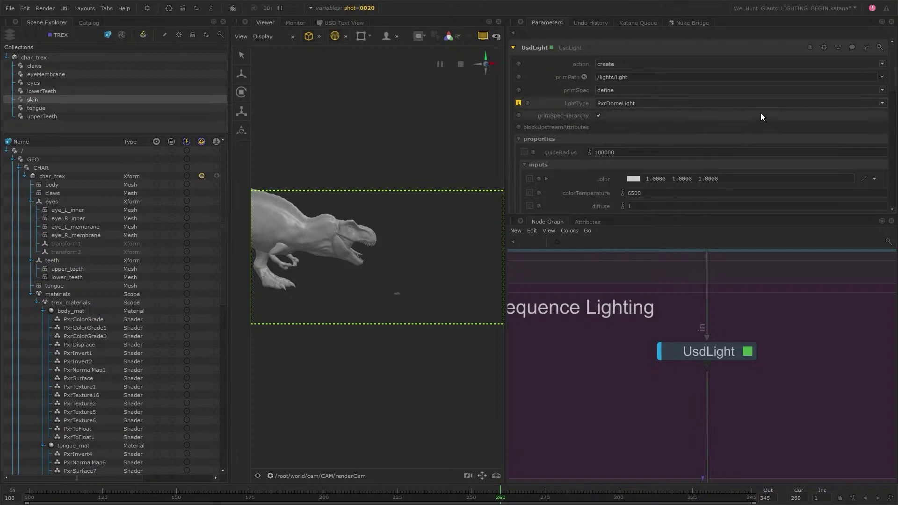
# - Set the UsdLight's prim path to /lights/domeLight
pyautogui.click(637, 77)
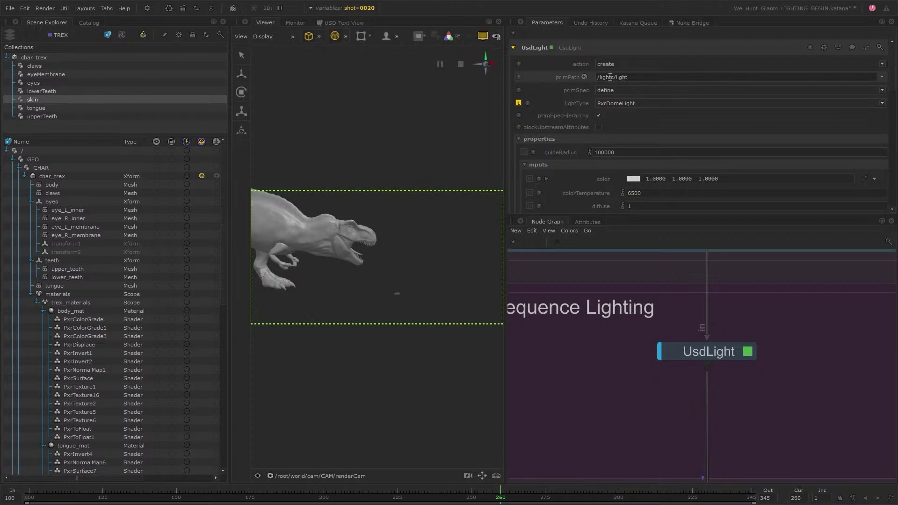
pyautogui.moveTo(611, 77); pyautogui.dragTo(598, 77)
pyautogui.click(620, 77)
pyautogui.write('domeL')
pyautogui.press('Return')
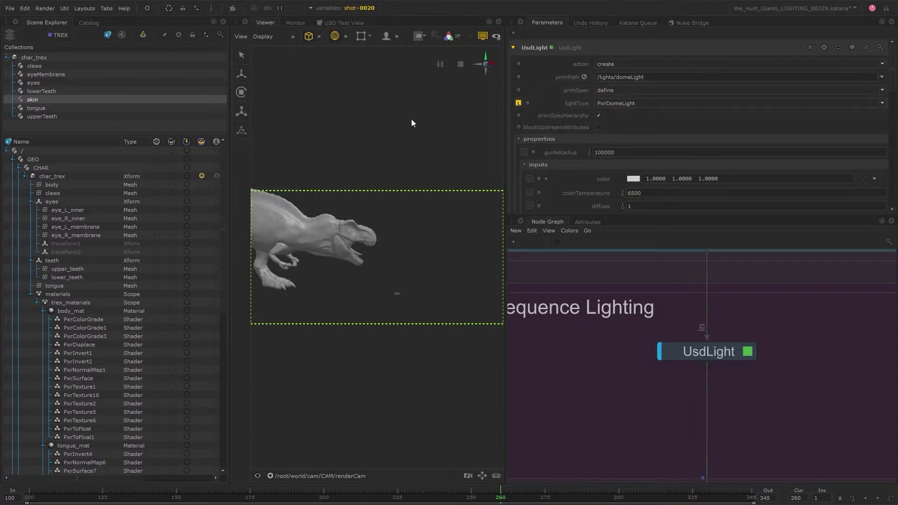
# - Locate domeLight in the scene hierarchy and switch the viewer to the persp camera
pyautogui.scroll(-12, 220, 227)
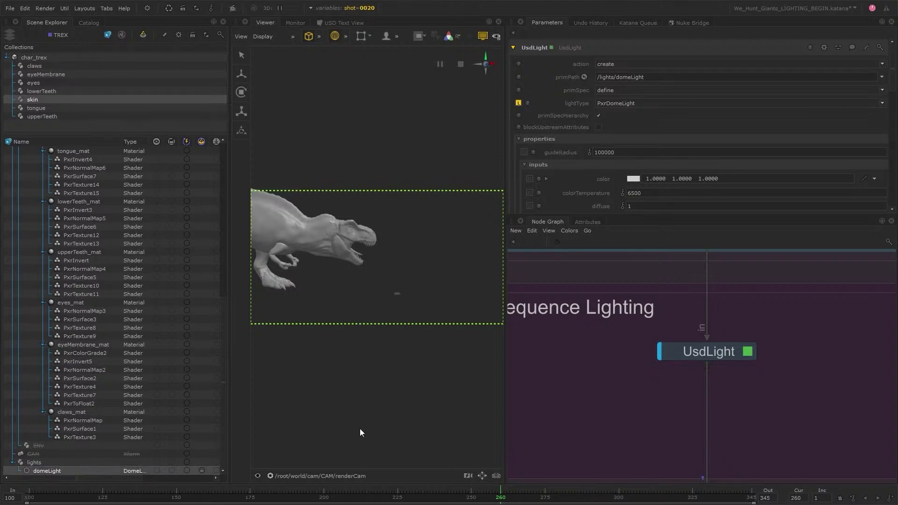
pyautogui.click(351, 477)
pyautogui.click(296, 420)
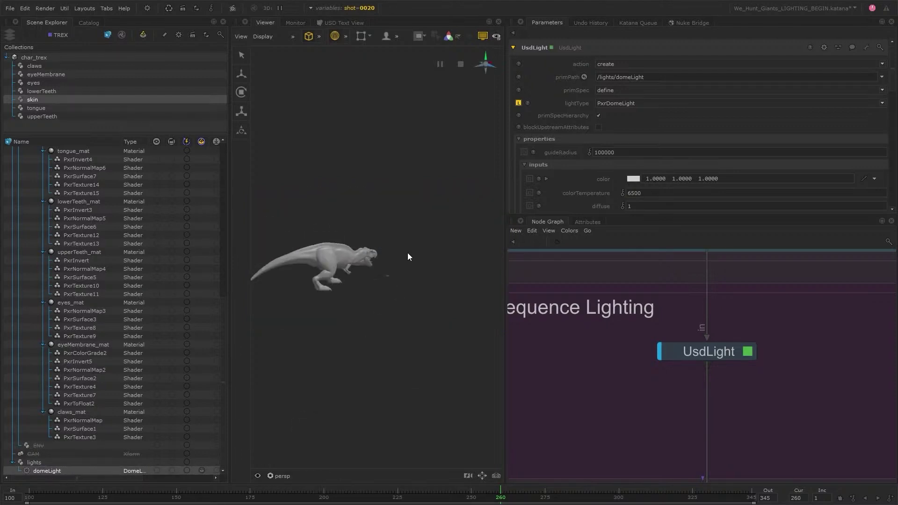
# - Activate the scale manipulator on domeLight and inspect its dome guides around the T-rex from a wider angle
pyautogui.click(241, 112)
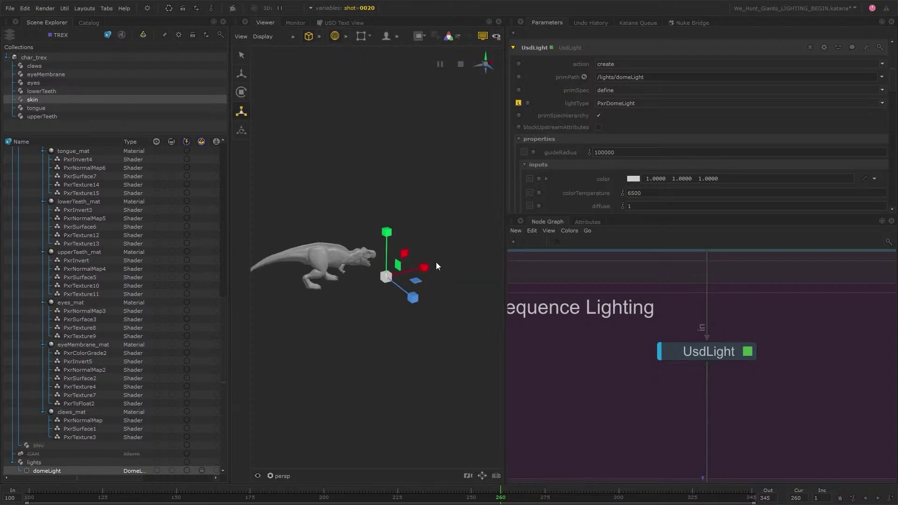
pyautogui.keyDown('alt'); pyautogui.moveTo(436, 262); pyautogui.dragTo(509, 277); pyautogui.keyUp('alt')
pyautogui.scroll(-3, 343, 350)
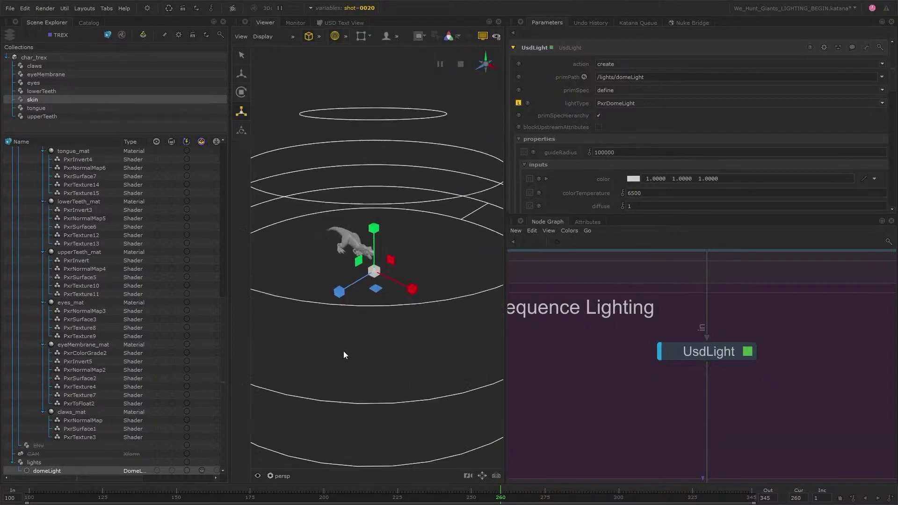
pyautogui.keyDown('alt'); pyautogui.moveTo(343, 351); pyautogui.dragTo(408, 359); pyautogui.keyUp('alt')
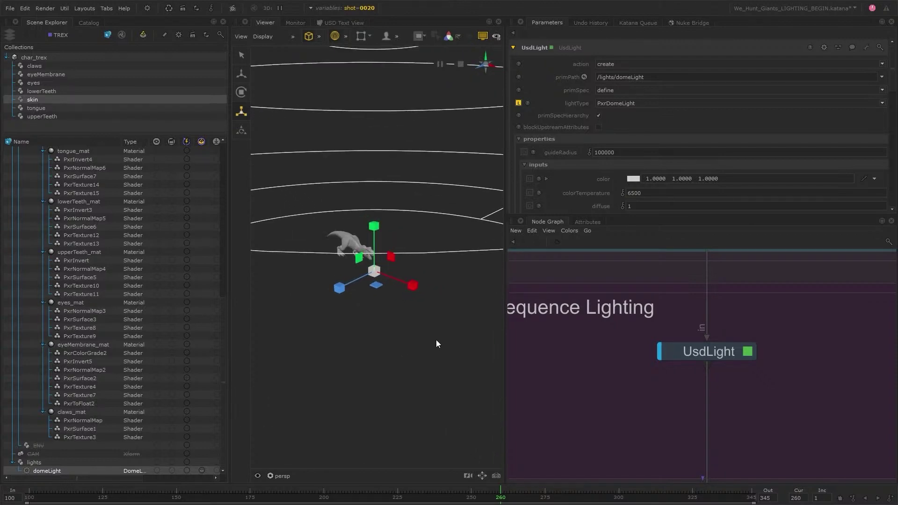
# - Switch the viewer to the shot's renderCam and deselect the dome light
pyautogui.click(282, 476)
pyautogui.click(330, 446)
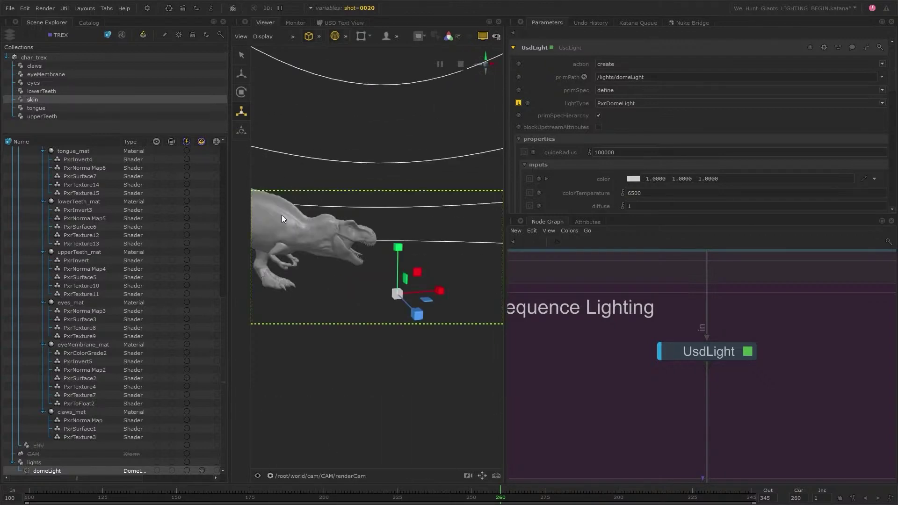
pyautogui.click(325, 101)
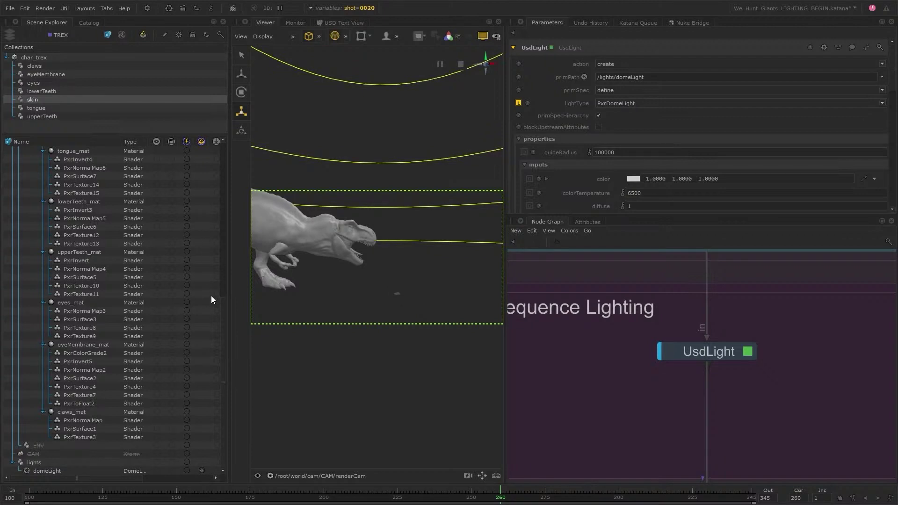
# - Enable live render updates for the whole USD scene from the root location and start a live render in the viewer
pyautogui.moveTo(223, 306); pyautogui.dragTo(229, 111)
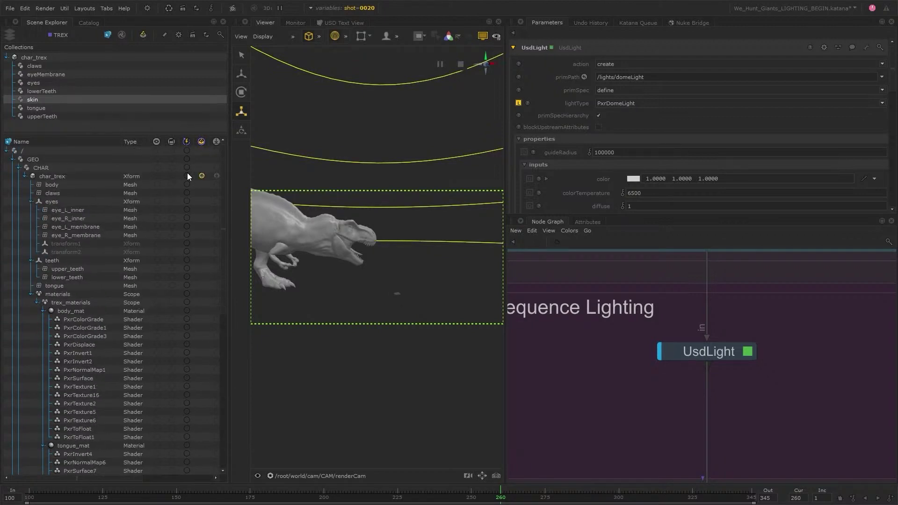
pyautogui.click(186, 150)
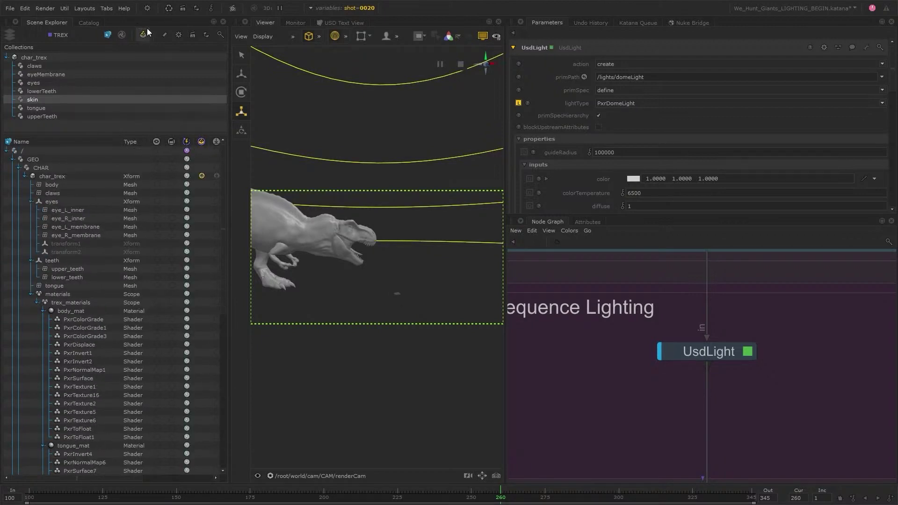
pyautogui.click(122, 35)
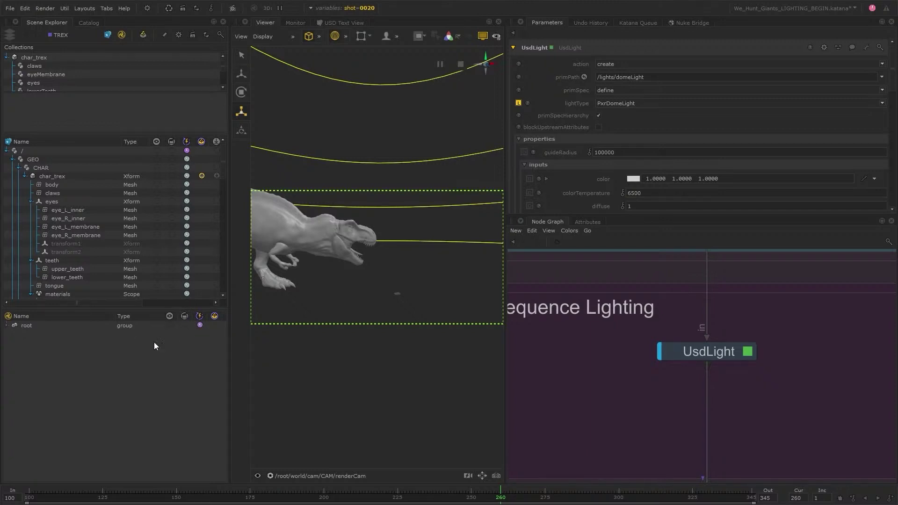
pyautogui.click(122, 35)
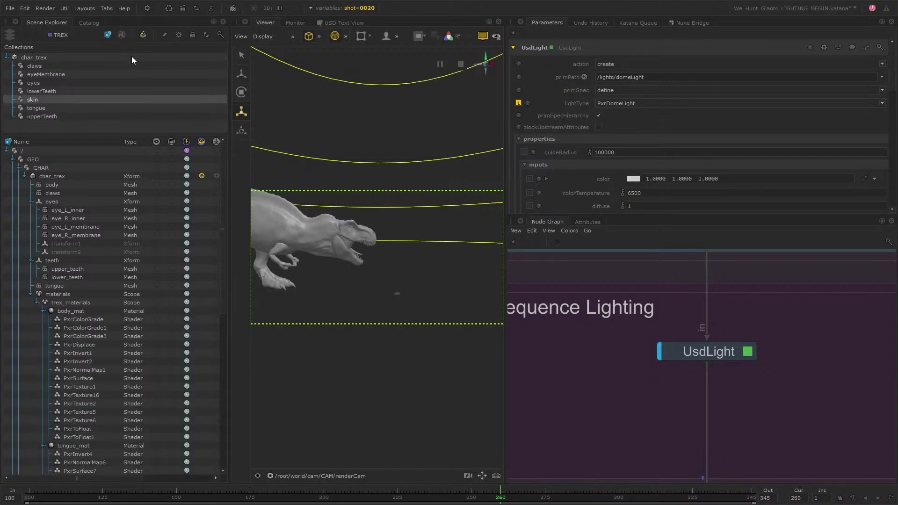
pyautogui.click(44, 8)
pyautogui.click(365, 163)
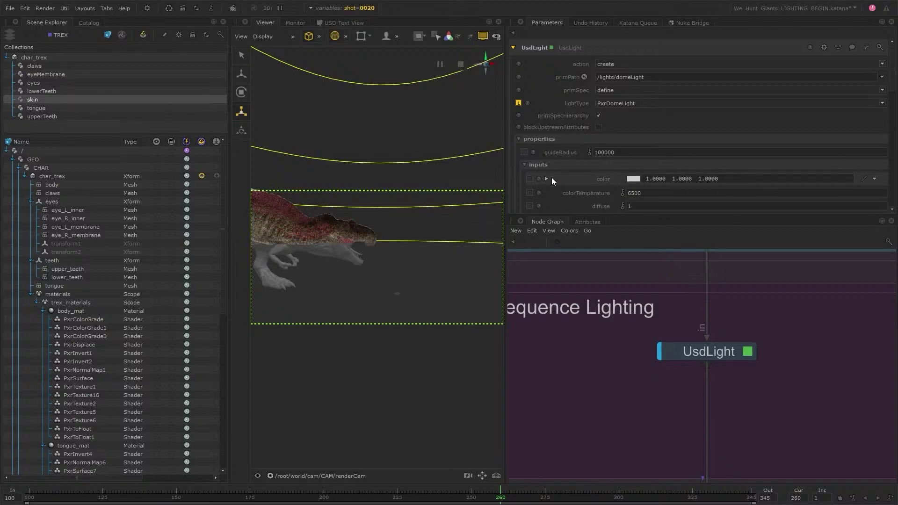
# - Try the dome light's intensity at 5, then set it back to 1
pyautogui.moveTo(568, 177)
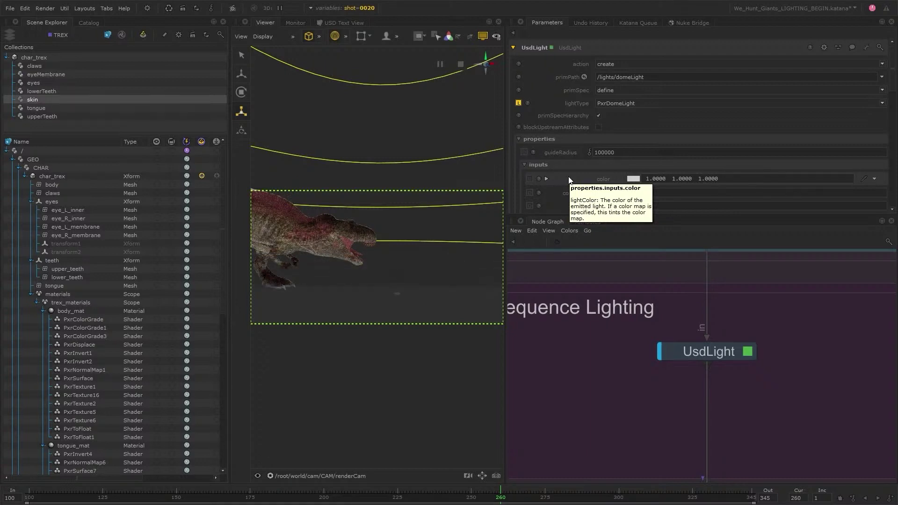
pyautogui.scroll(-2, 554, 182)
pyautogui.scroll(-1, 553, 187)
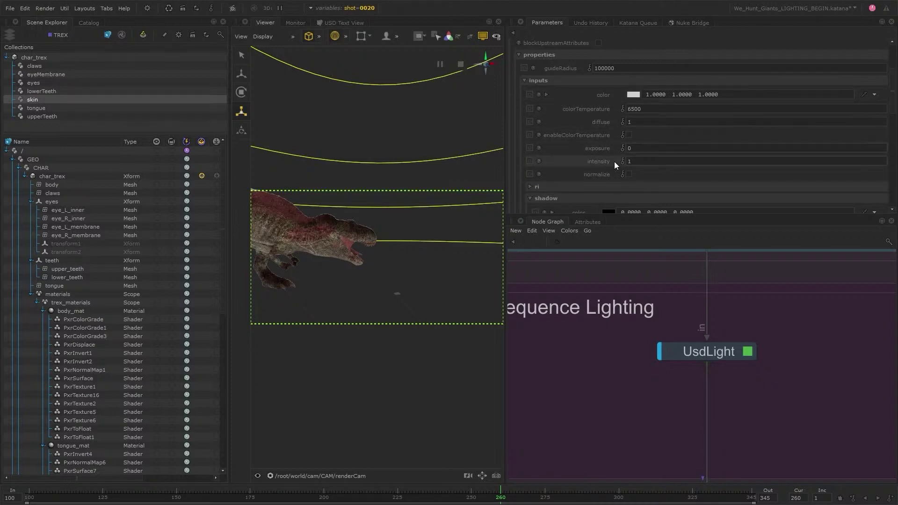
pyautogui.click(642, 162)
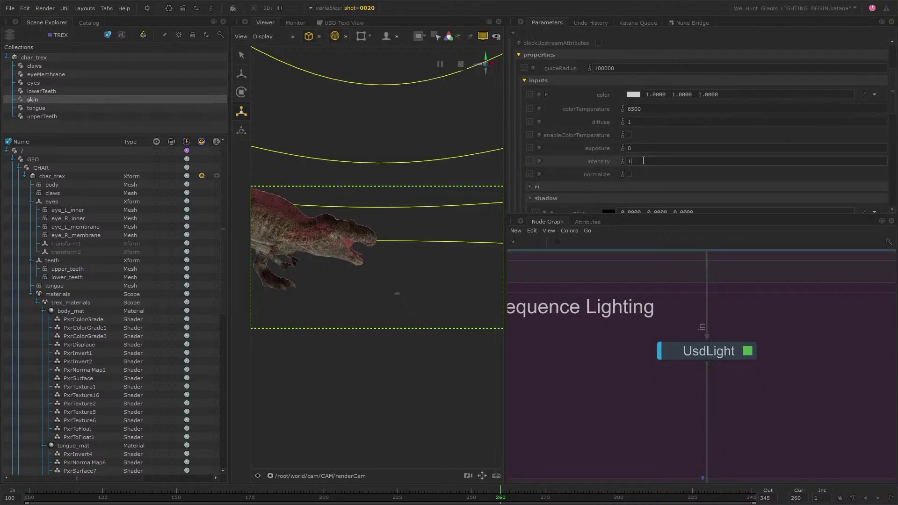
pyautogui.press('BackSpace')
pyautogui.write('5')
pyautogui.press('Return')
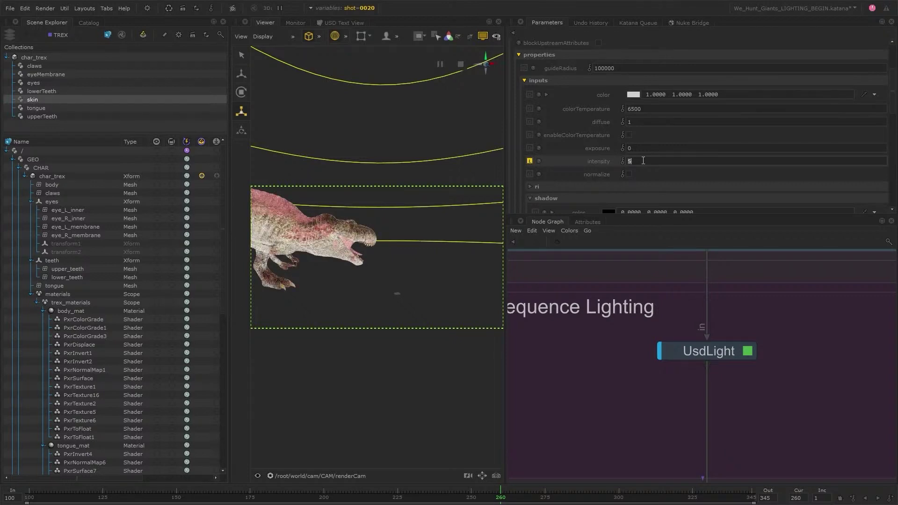
pyautogui.write('1')
pyautogui.press('Return')
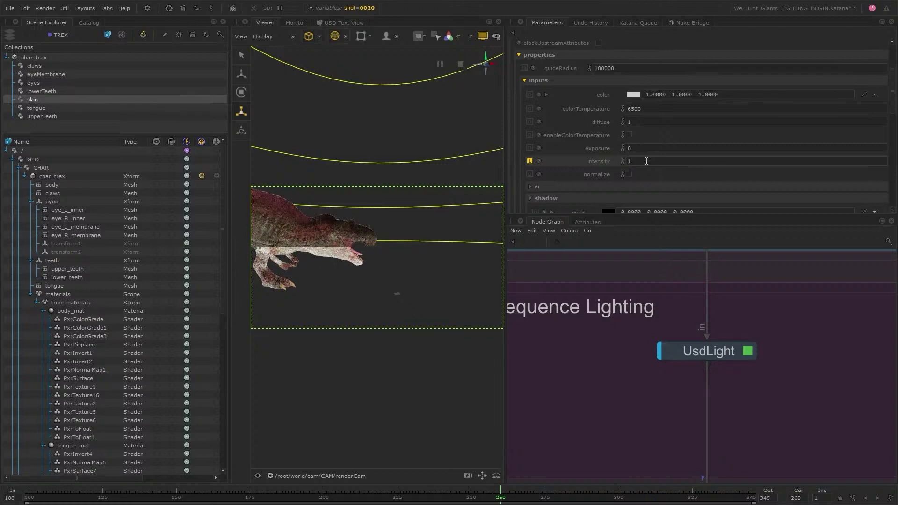
# - Show the TREX render in the Monitor with the snowy forest plate containing the person as its underlay, and inspect the composite
pyautogui.click(89, 22)
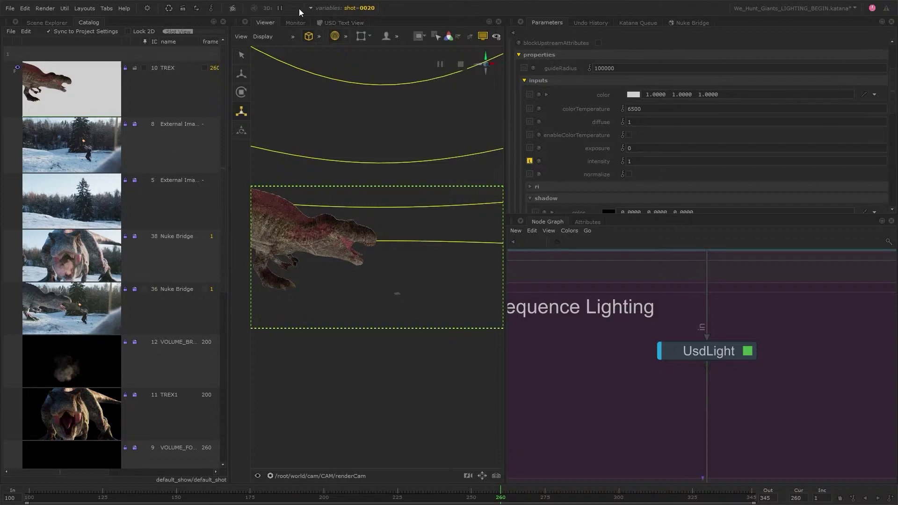
pyautogui.click(297, 22)
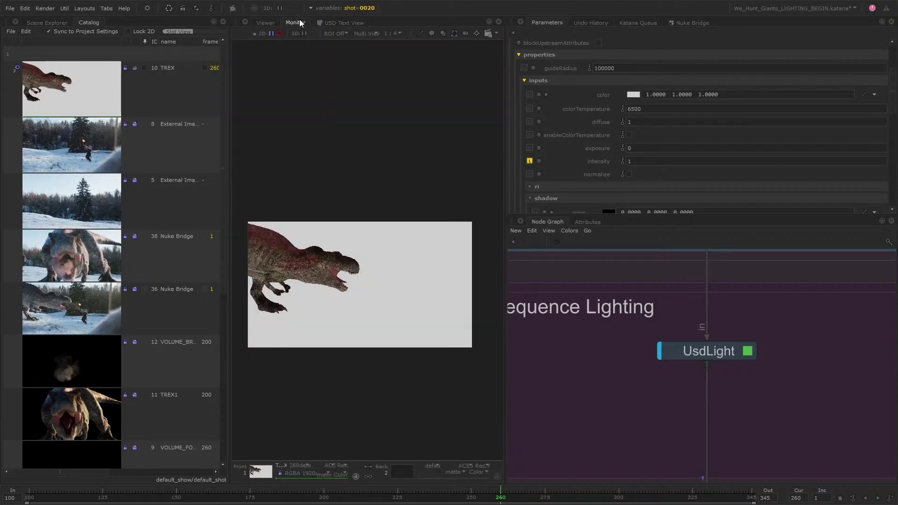
pyautogui.click(443, 33)
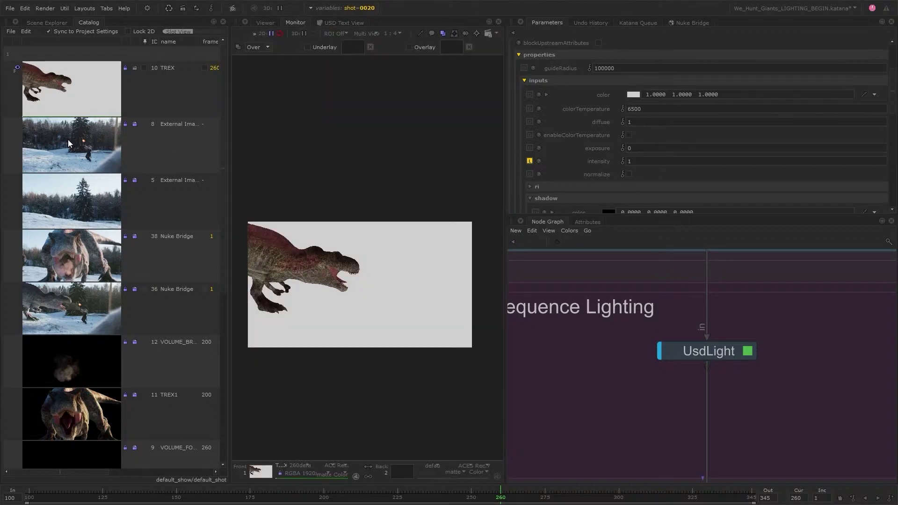
pyautogui.moveTo(77, 142); pyautogui.dragTo(352, 46)
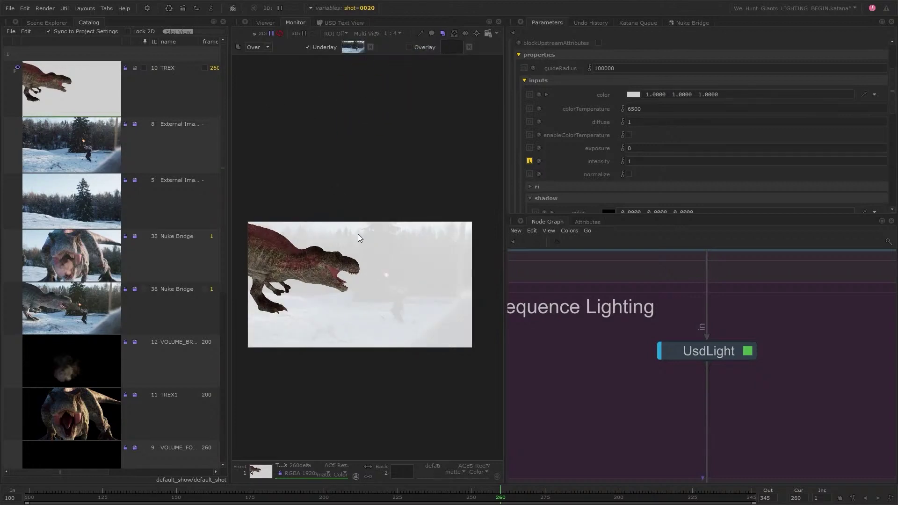
pyautogui.moveTo(358, 269); pyautogui.dragTo(374, 189, button='middle')
pyautogui.scroll(2, 352, 201)
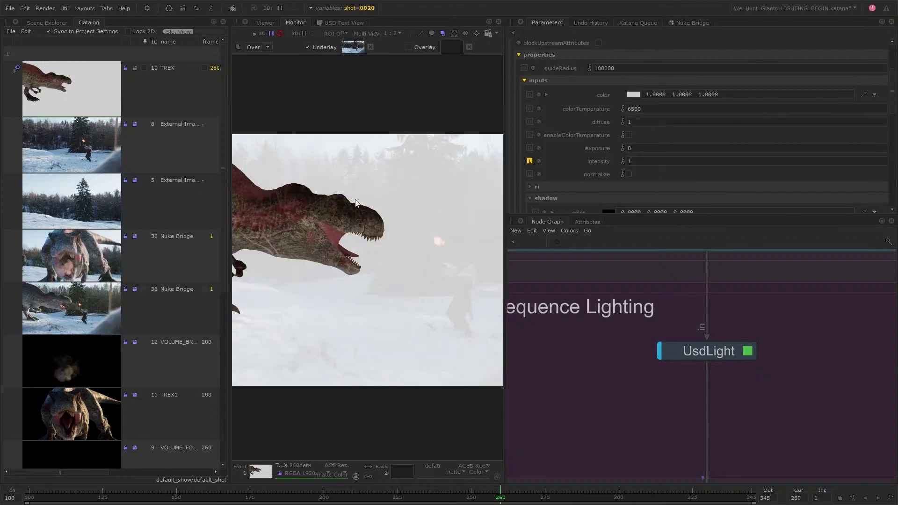
pyautogui.scroll(1, 360, 233)
pyautogui.scroll(-1, 360, 231)
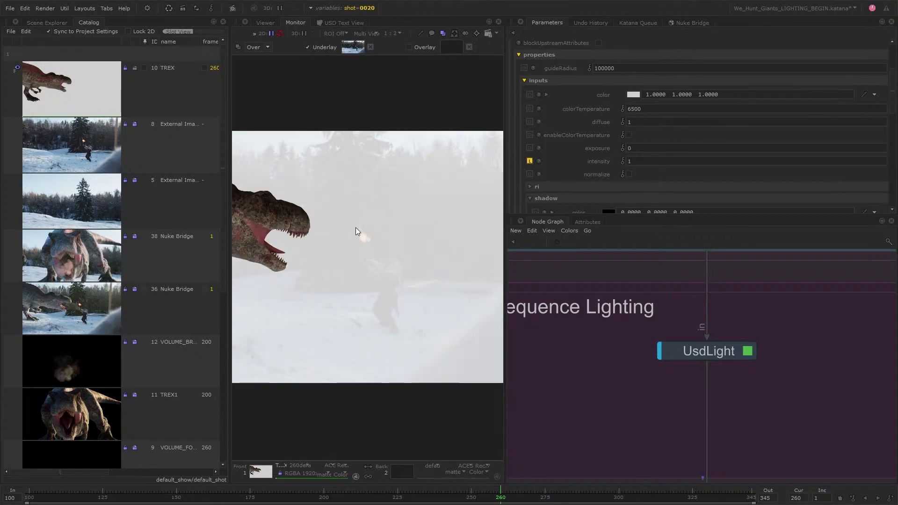
pyautogui.moveTo(322, 180); pyautogui.dragTo(378, 158, button='middle')
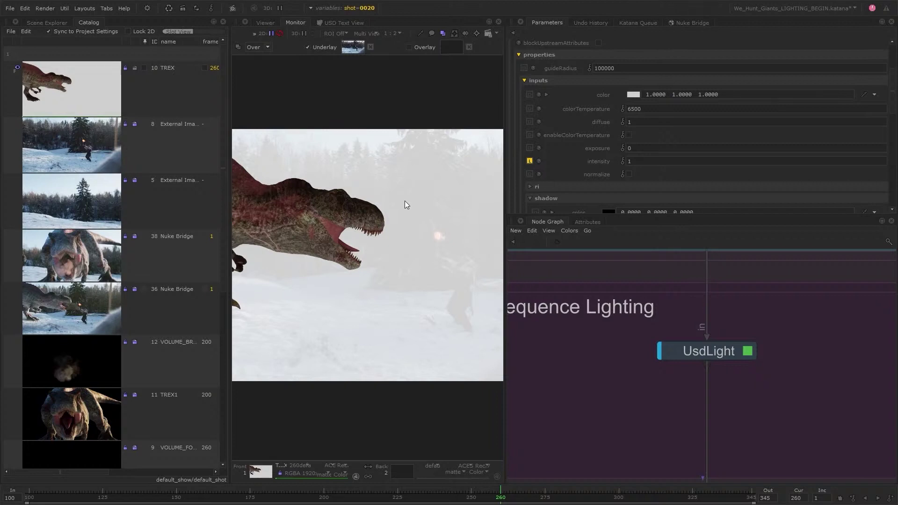
pyautogui.moveTo(327, 209); pyautogui.dragTo(251, 200, button='middle')
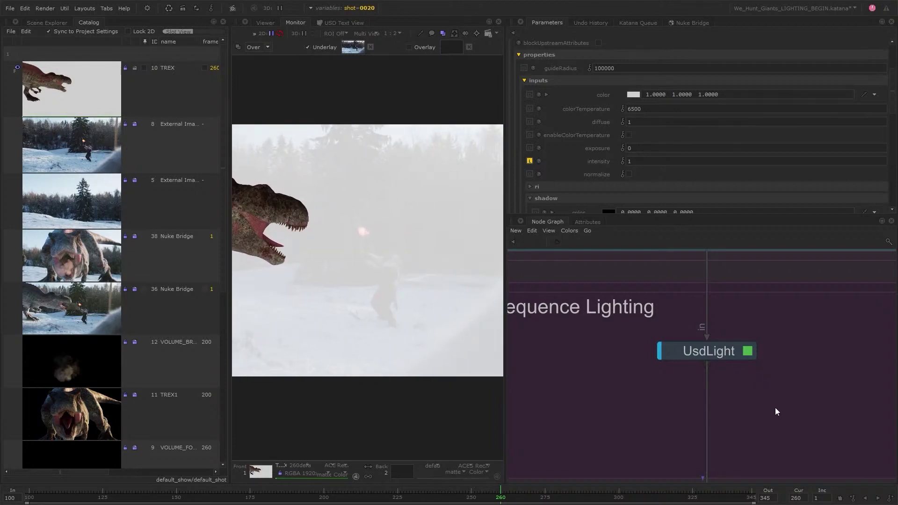
# - Insert a UsdSchemaSet node directly above Render_Settings in the main node chain and open its parameters
pyautogui.scroll(-4, 775, 408)
pyautogui.moveTo(780, 382); pyautogui.dragTo(785, 358, button='middle')
pyautogui.scroll(3, 794, 363)
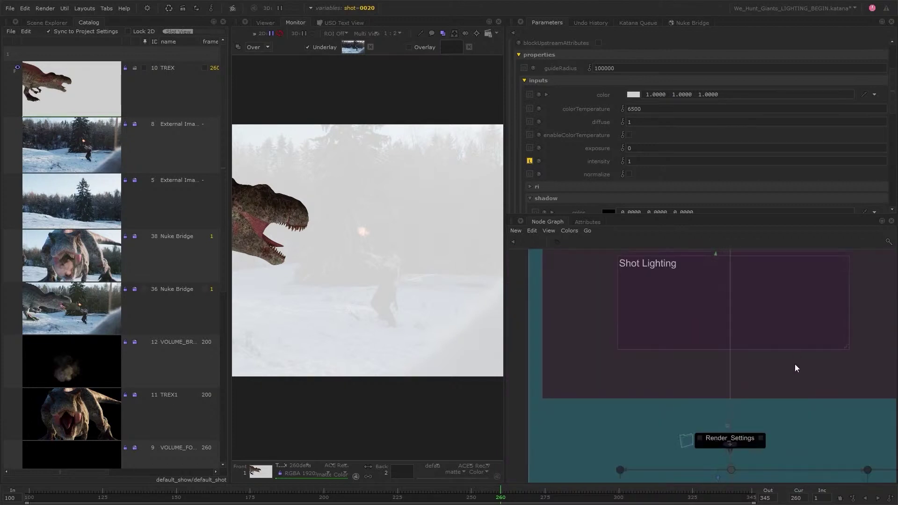
pyautogui.scroll(2, 756, 355)
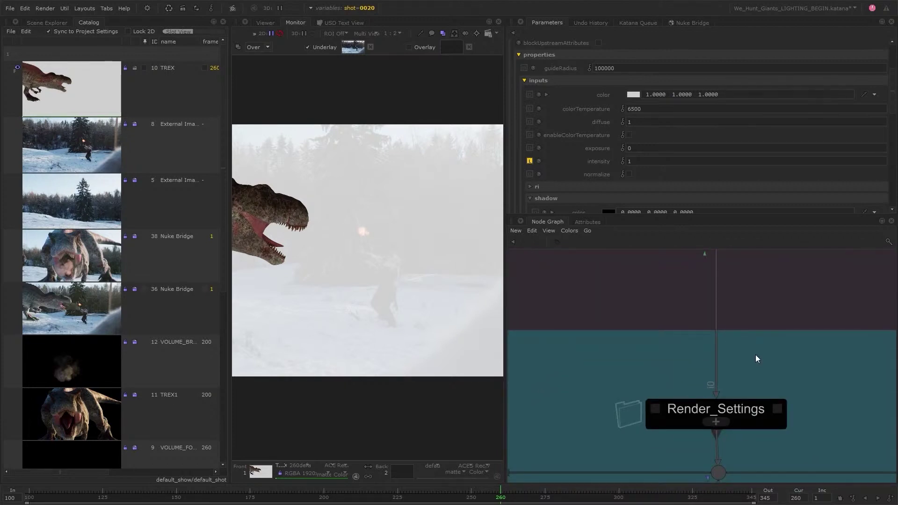
pyautogui.press('Tab')
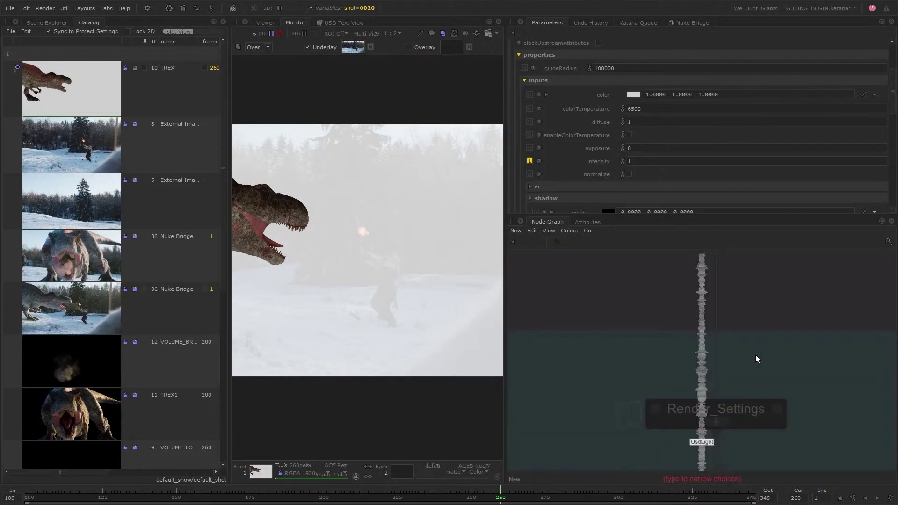
pyautogui.write('sch')
pyautogui.press('Return')
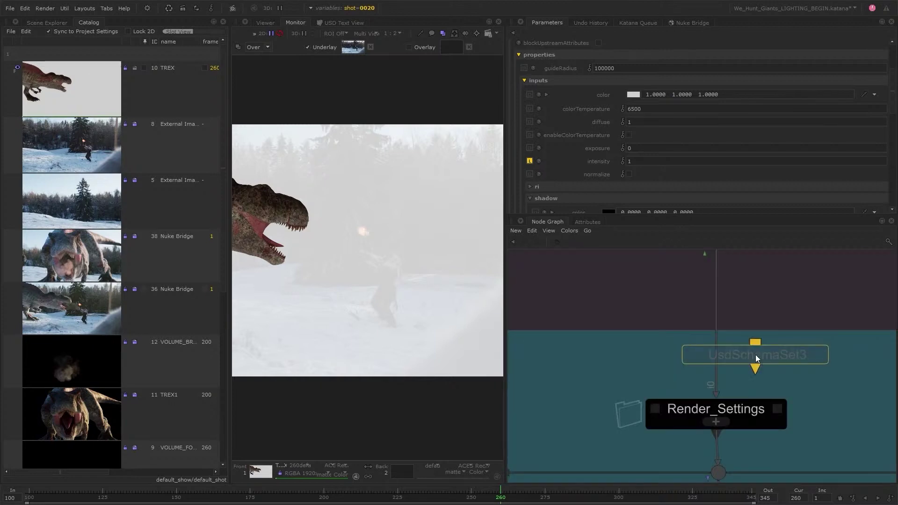
pyautogui.click(730, 355)
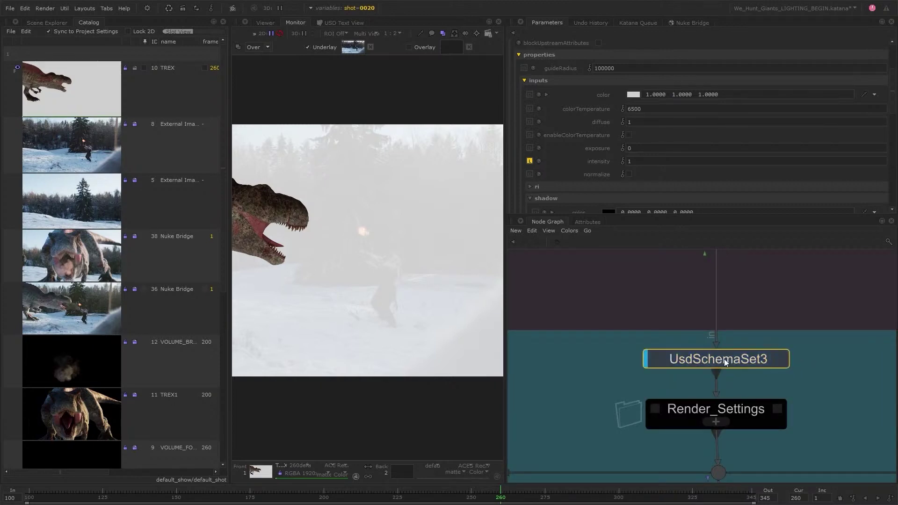
pyautogui.click(779, 358)
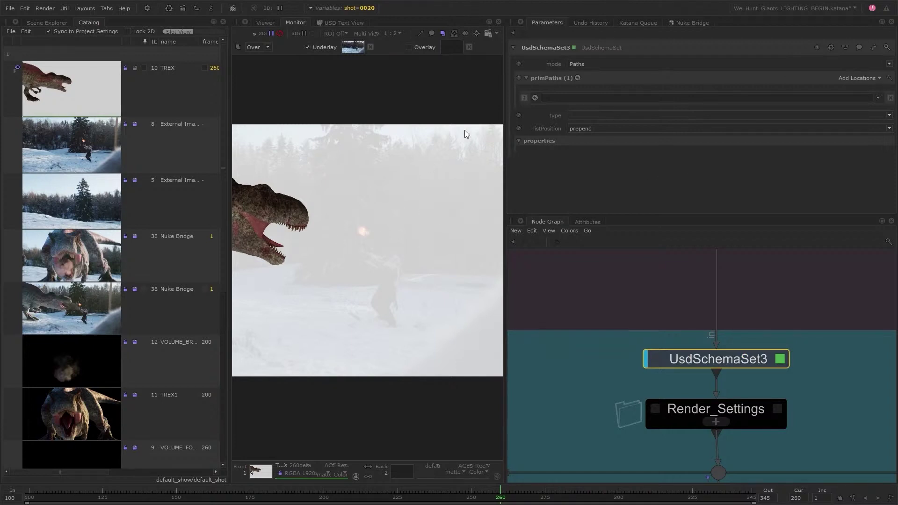
# - Assign /lights/domeLight from the scene hierarchy as the UsdSchemaSet node's prim path
pyautogui.click(62, 24)
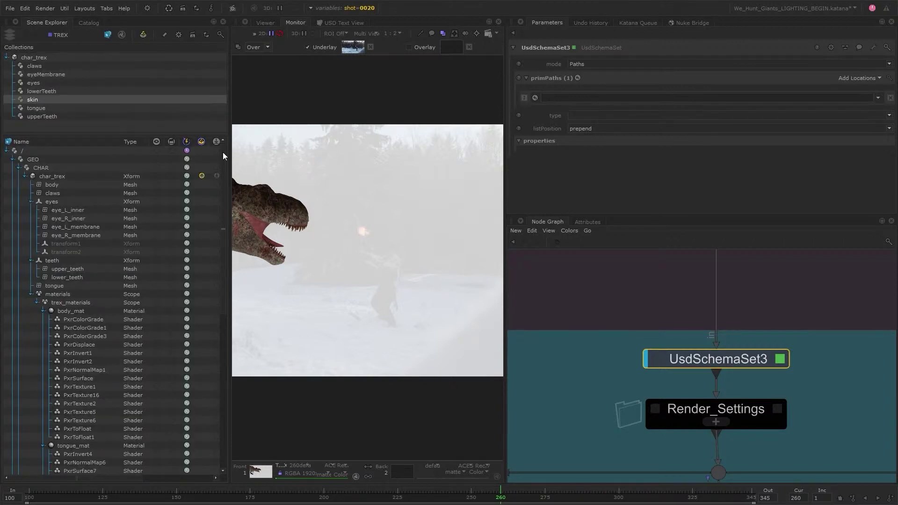
pyautogui.moveTo(223, 152); pyautogui.dragTo(217, 312)
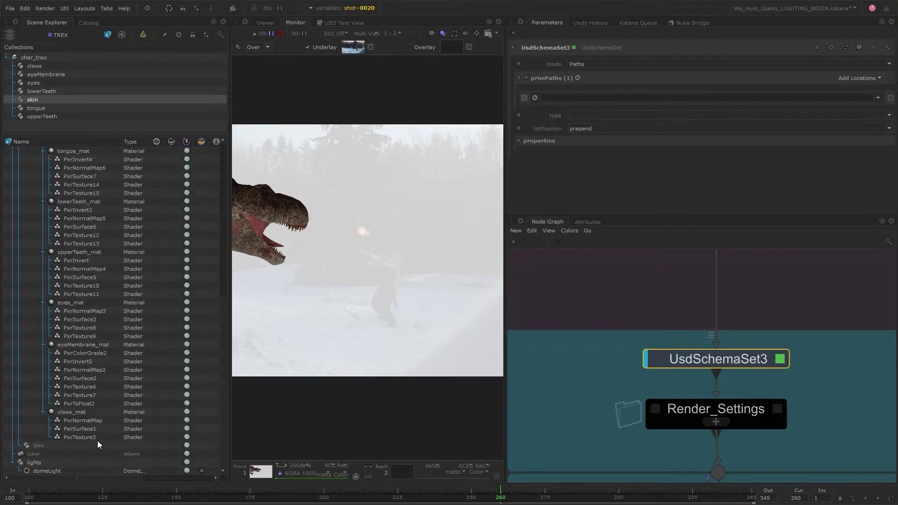
pyautogui.moveTo(33, 470); pyautogui.dragTo(664, 95)
# - Set the UsdSchemaSet node's schema type to PxrAttributesAPI
pyautogui.click(888, 115)
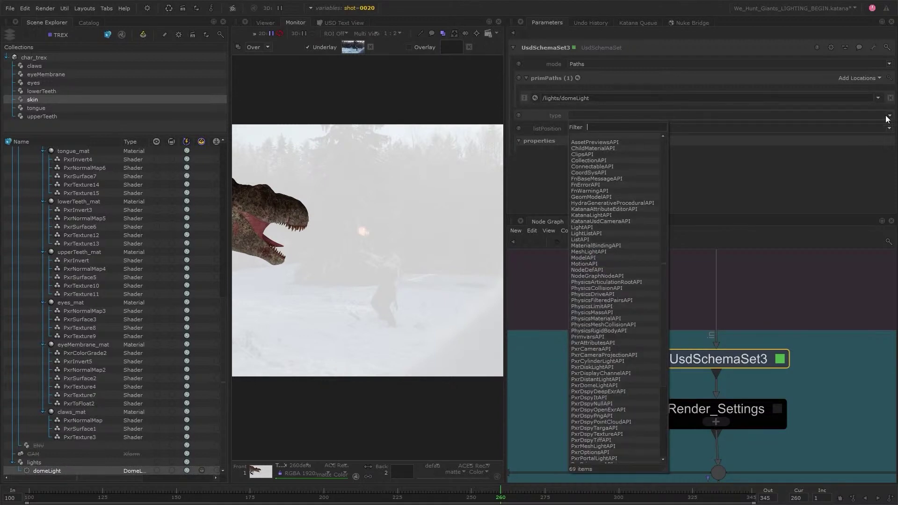
pyautogui.scroll(-3, 619, 251)
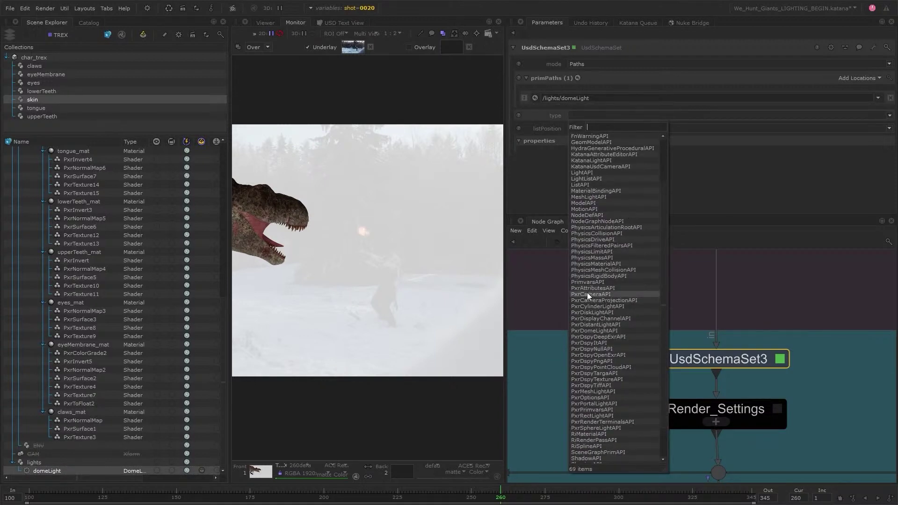
pyautogui.click(616, 288)
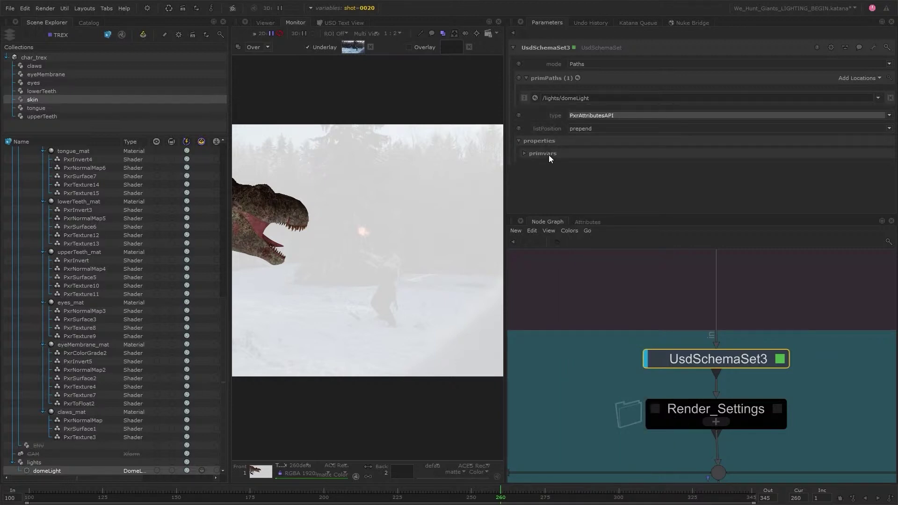
# - Expand the schema's RenderMan attributes and set the dome light's camera visibility to 0
pyautogui.click(547, 154)
pyautogui.click(536, 166)
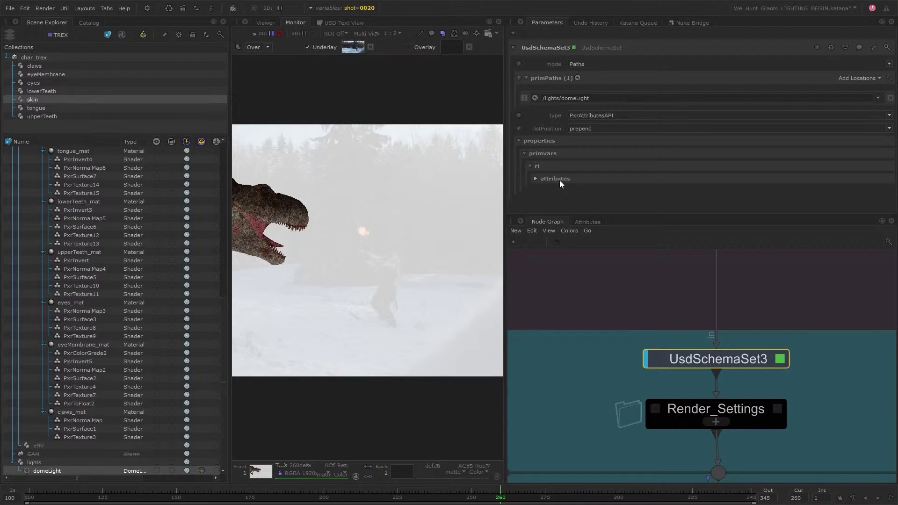
pyautogui.click(560, 180)
pyautogui.scroll(-4, 562, 181)
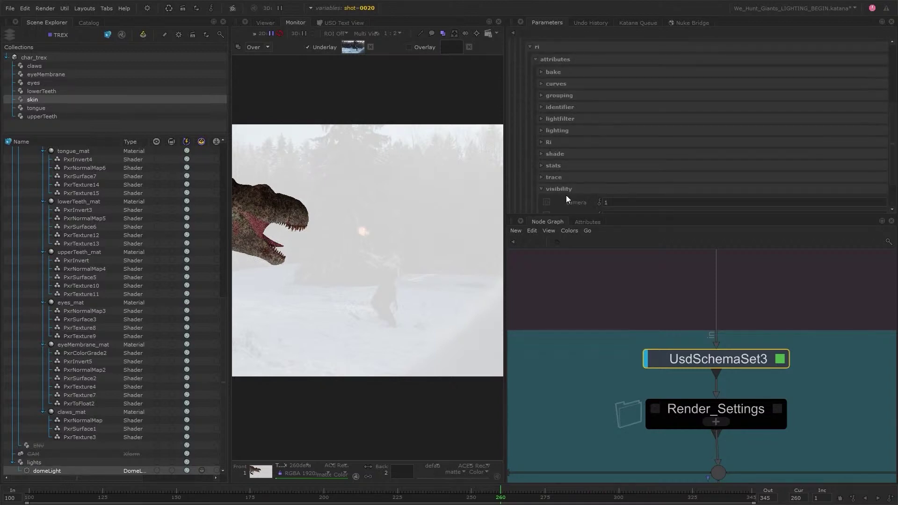
pyautogui.scroll(-2, 566, 199)
pyautogui.click(636, 174)
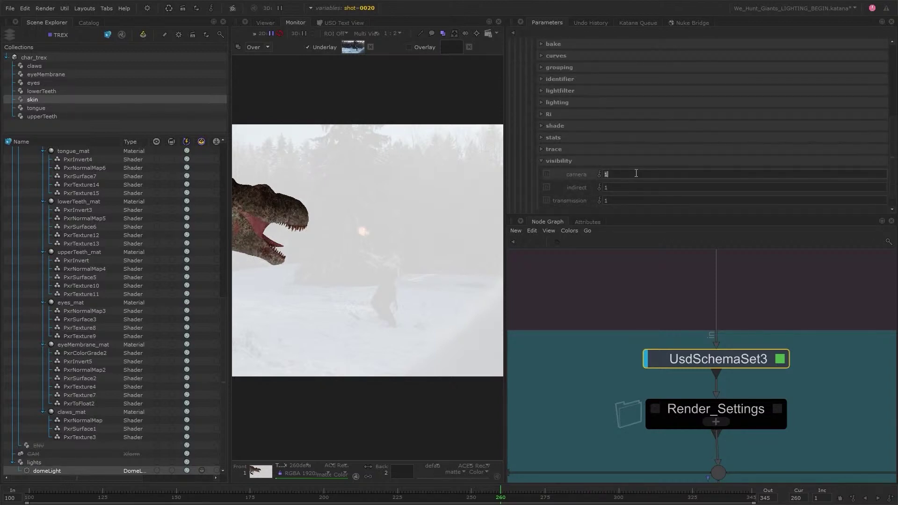
pyautogui.write('0')
pyautogui.press('Return')
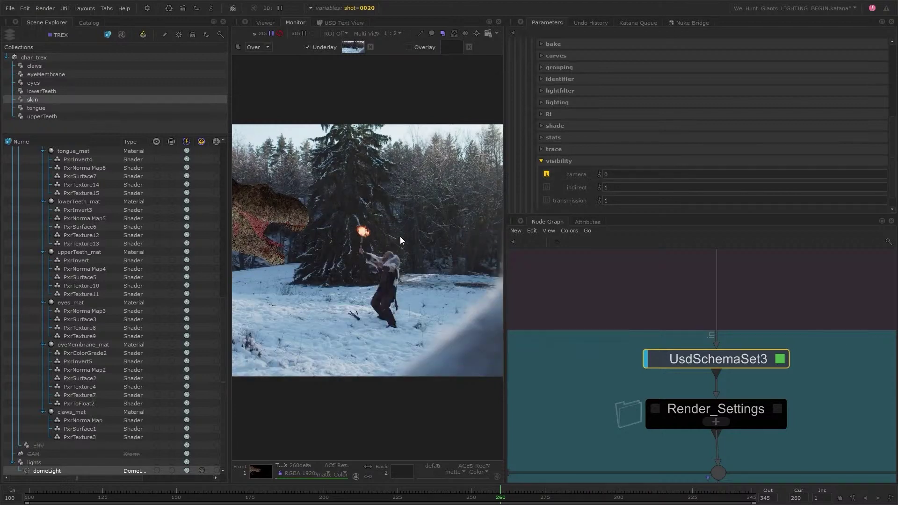
# - Widen the Monitor and inspect how the T-rex render sits over the snowy forest plate
pyautogui.scroll(-1, 400, 237)
pyautogui.moveTo(507, 215); pyautogui.dragTo(571, 214)
pyautogui.scroll(1, 337, 222)
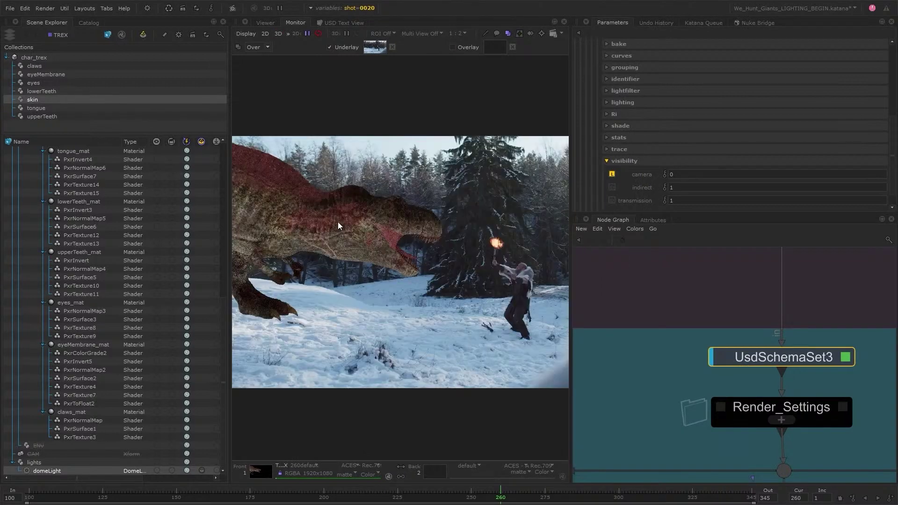
pyautogui.scroll(-1, 418, 228)
pyautogui.moveTo(416, 235); pyautogui.dragTo(392, 232, button='middle')
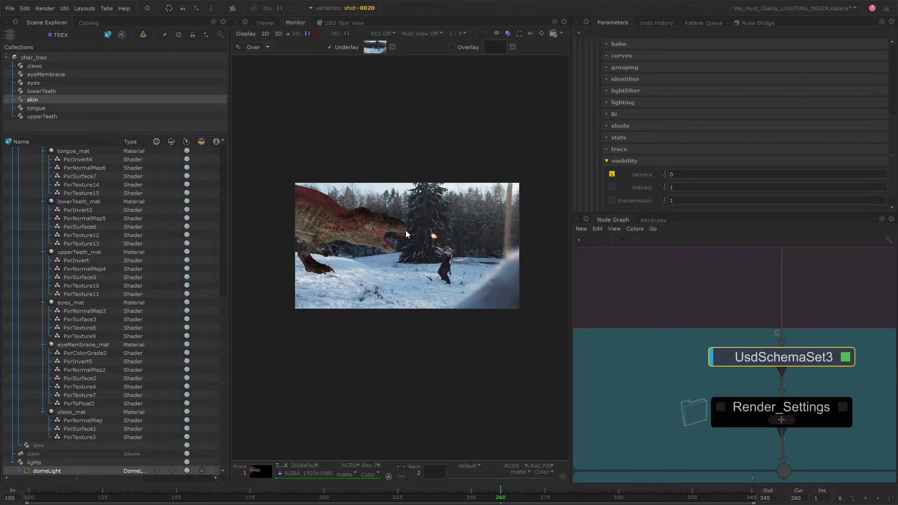
pyautogui.scroll(1, 406, 230)
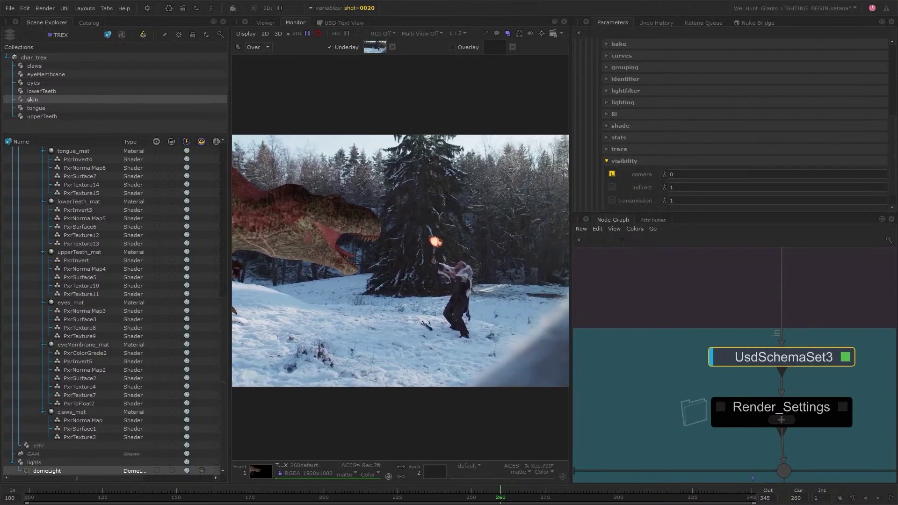
pyautogui.scroll(-1, 470, 228)
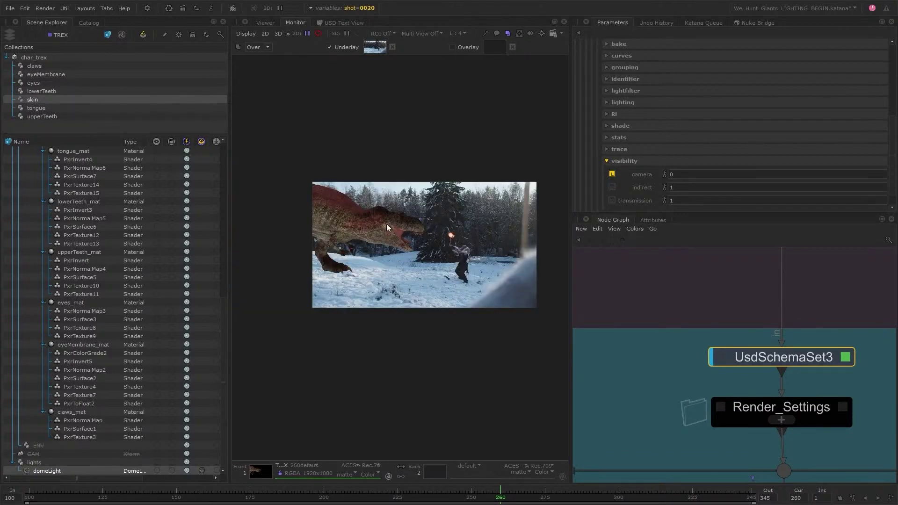
pyautogui.moveTo(439, 222); pyautogui.dragTo(404, 218, button='middle')
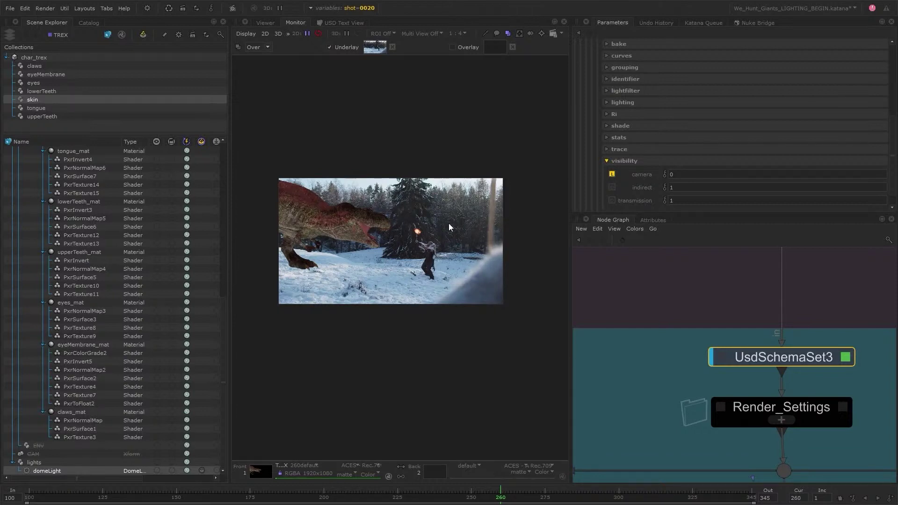
pyautogui.scroll(1, 352, 218)
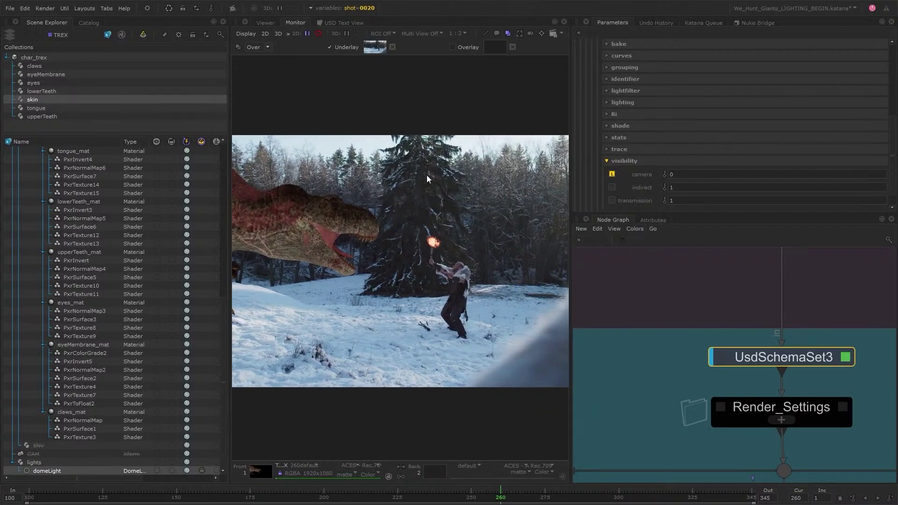
# - Assign a black-background render from the Catalog as the Monitor's overlay and return to the scene hierarchy
pyautogui.click(89, 23)
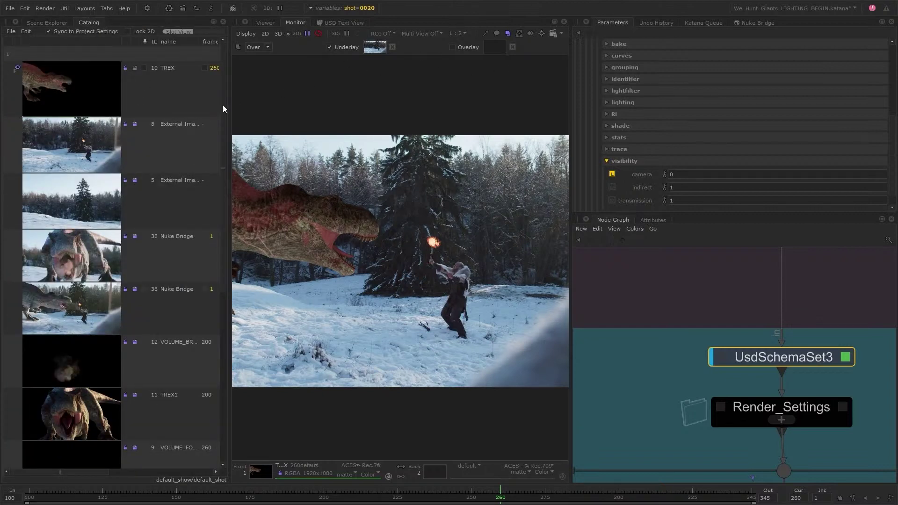
pyautogui.moveTo(223, 105); pyautogui.dragTo(495, 46)
pyautogui.click(46, 23)
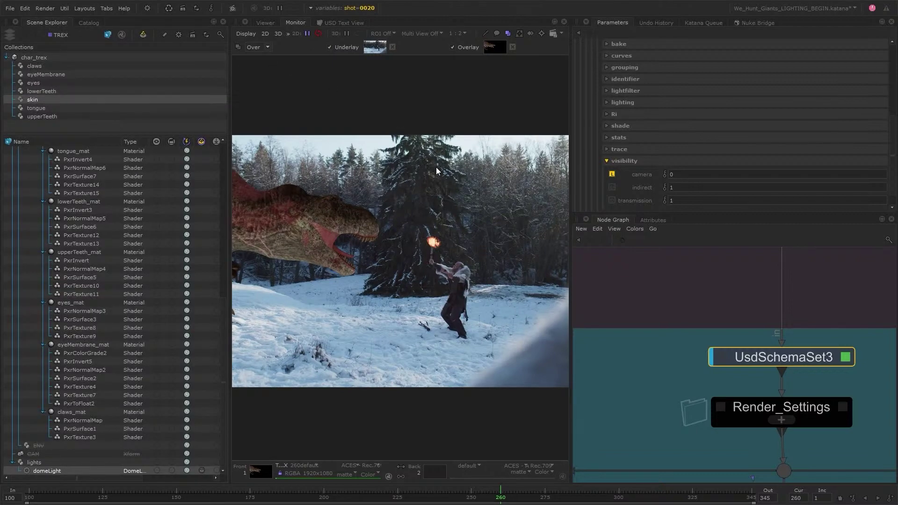
pyautogui.moveTo(466, 178); pyautogui.dragTo(463, 178, button='middle')
# - Open the parameters of the UsdLight node in the Sequence Lighting group and expand its texture inputs
pyautogui.scroll(-3, 809, 336)
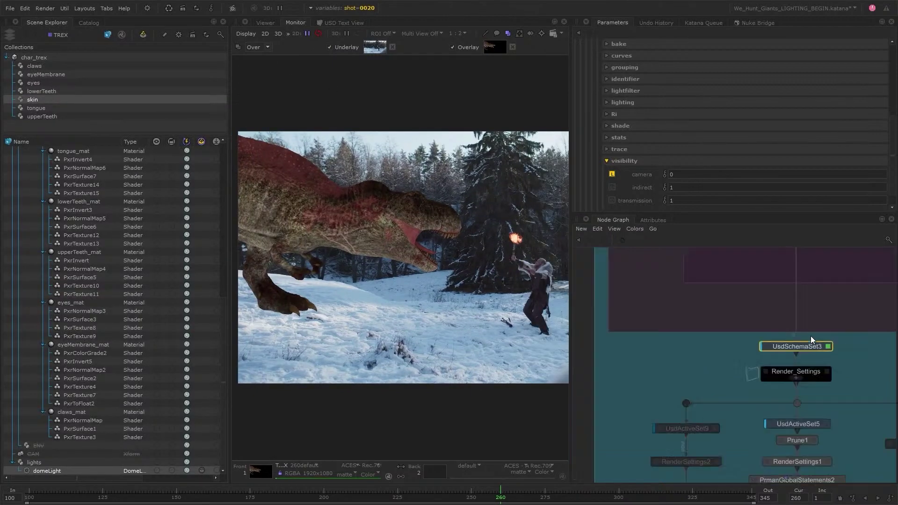
pyautogui.moveTo(821, 329); pyautogui.dragTo(803, 408, button='middle')
pyautogui.click(772, 322)
pyautogui.click(595, 98)
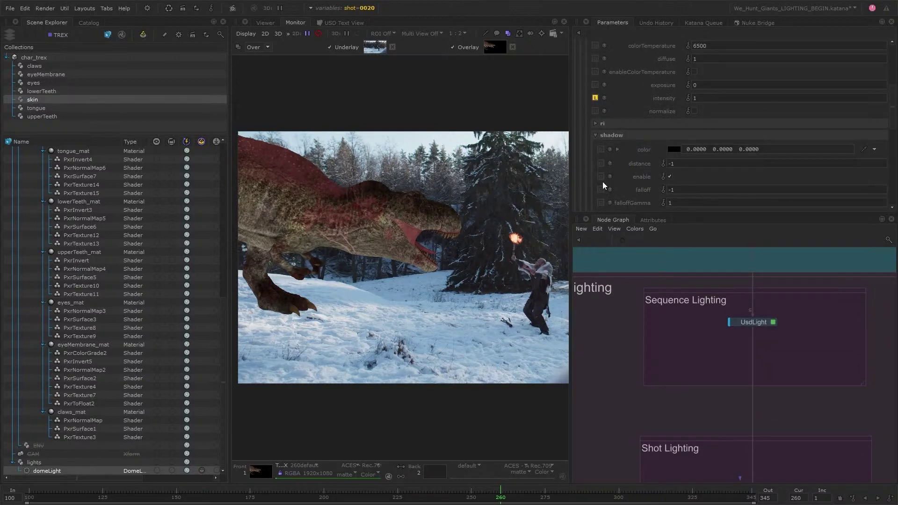
pyautogui.scroll(3, 610, 103)
pyautogui.scroll(-6, 618, 117)
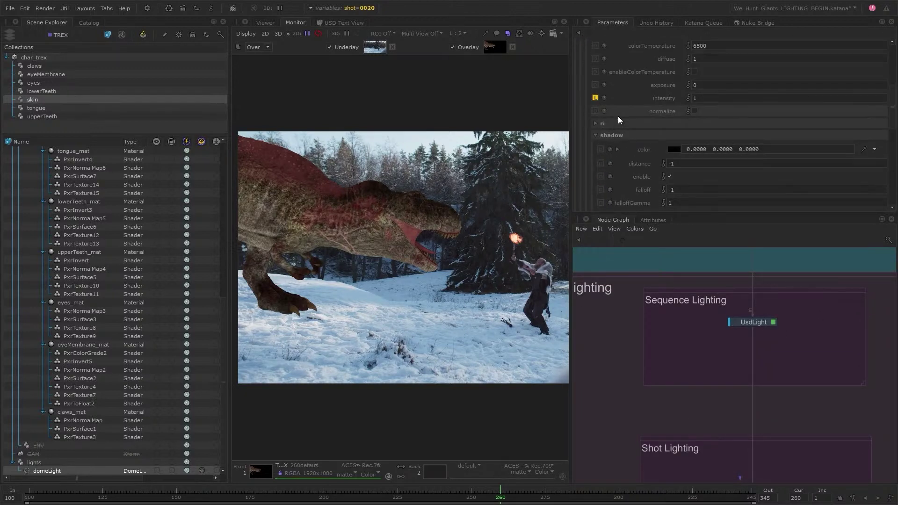
pyautogui.click(610, 147)
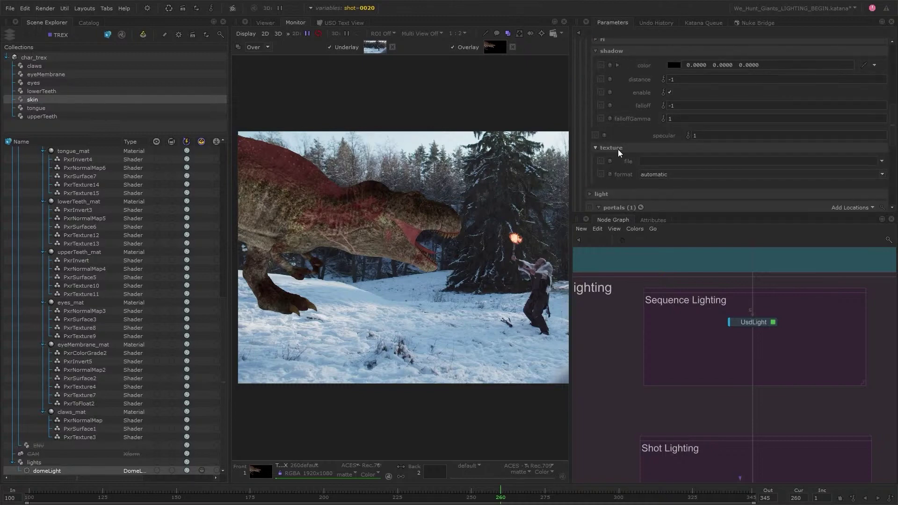
pyautogui.scroll(-1, 616, 150)
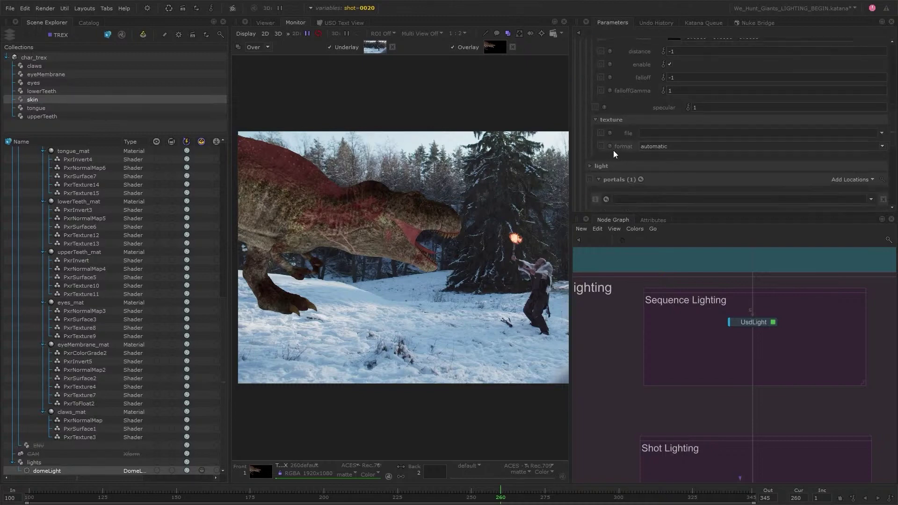
# - Load DB_0010_CB_01.tex from the project's hdri folder as the dome light's texture file
pyautogui.click(882, 134)
pyautogui.click(859, 144)
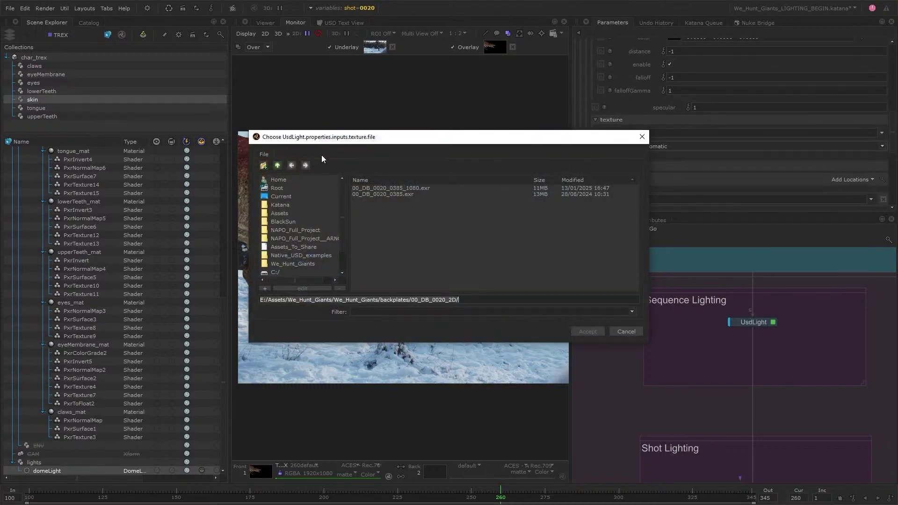
pyautogui.click(277, 165)
pyautogui.click(278, 165)
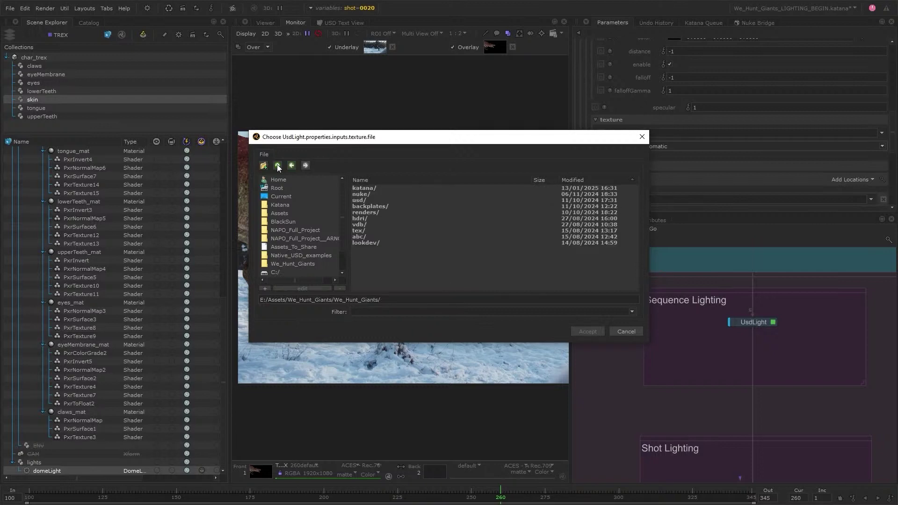
pyautogui.doubleClick(366, 218)
pyautogui.click(409, 206)
pyautogui.click(587, 331)
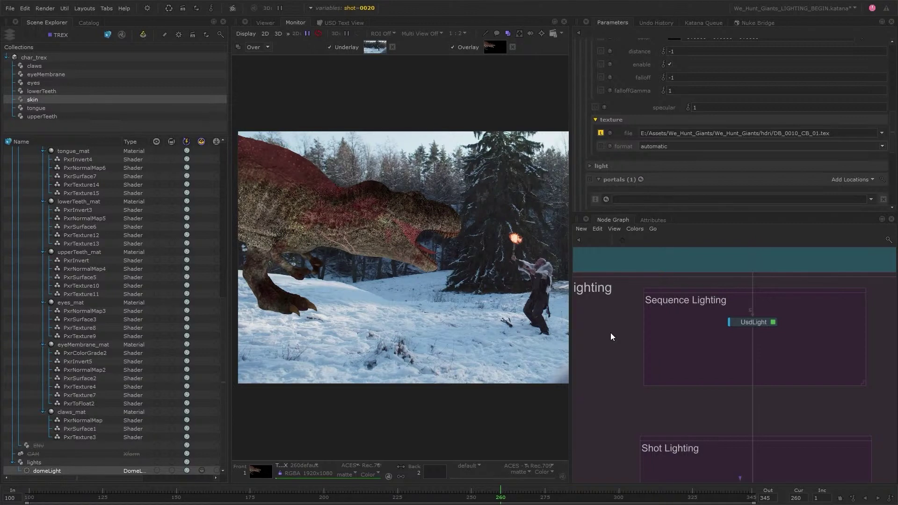
# - Tint the dome light pale blue with color values 1.1676, 1.2130, 1.5016 and set its intensity to 0.7
pyautogui.scroll(10, 619, 102)
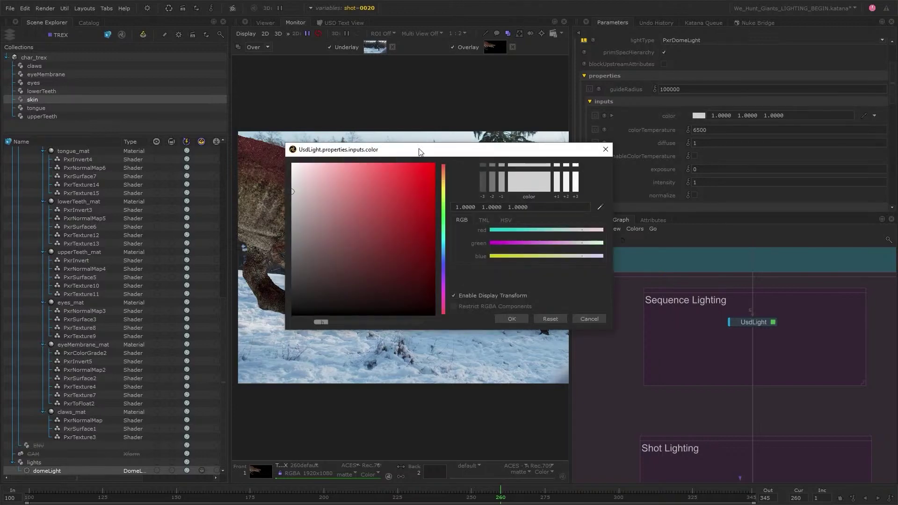
pyautogui.moveTo(421, 151); pyautogui.dragTo(675, 156)
pyautogui.click(823, 232)
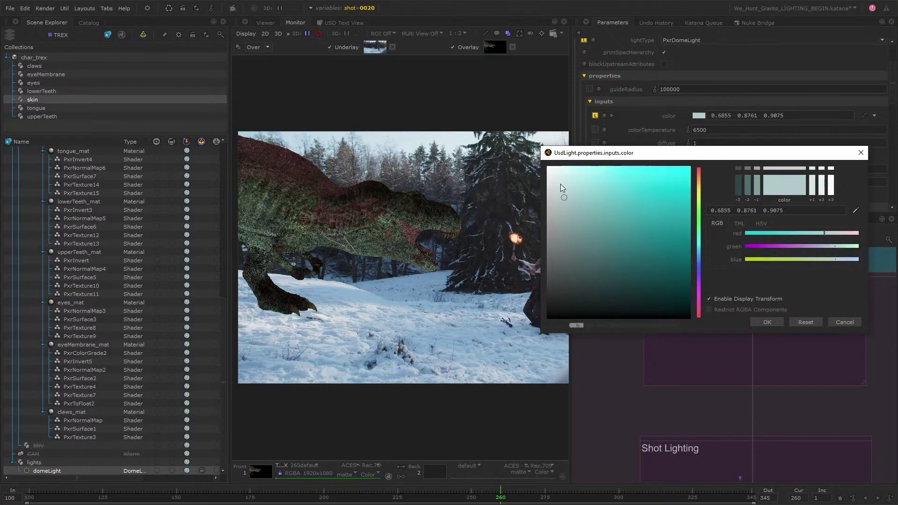
pyautogui.click(564, 197)
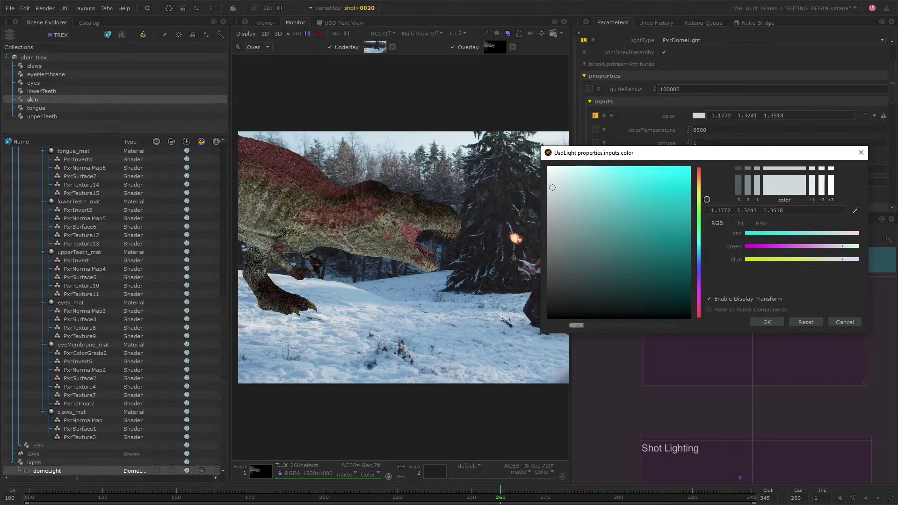
pyautogui.click(855, 210)
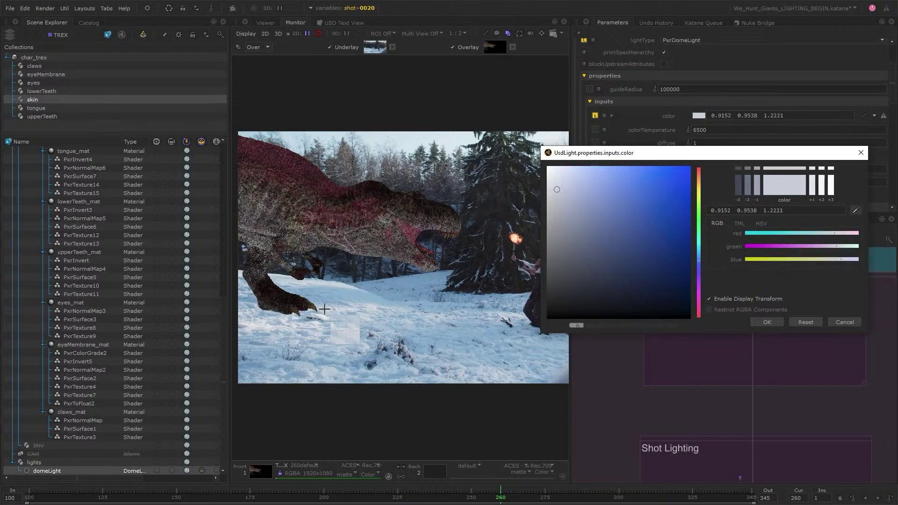
pyautogui.click(324, 308)
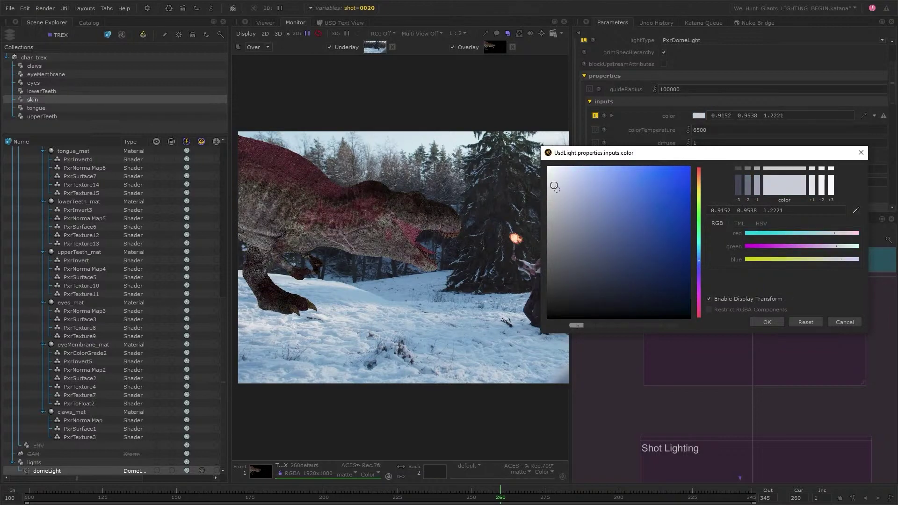
pyautogui.click(776, 322)
pyautogui.scroll(-1, 468, 271)
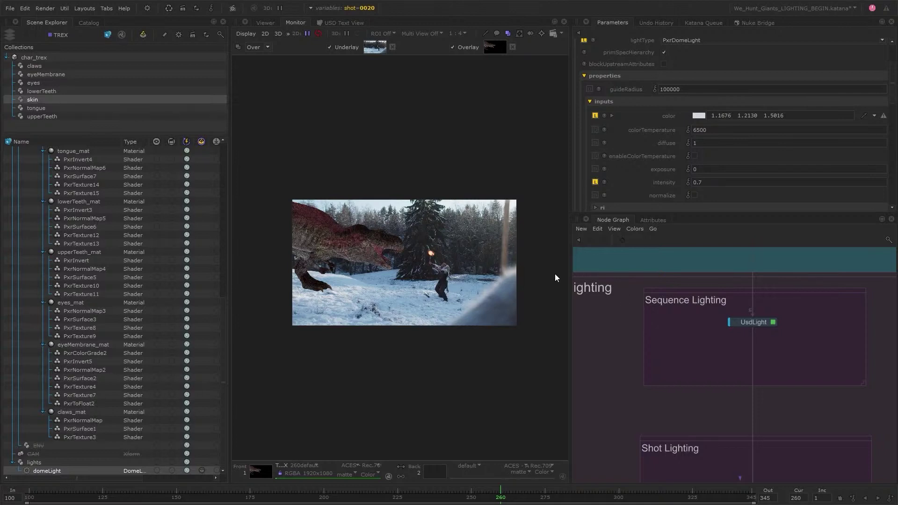
# - Show the Viewer, insert a second UsdLight node below the first in the Sequence Lighting group, and open its parameters
pyautogui.click(265, 22)
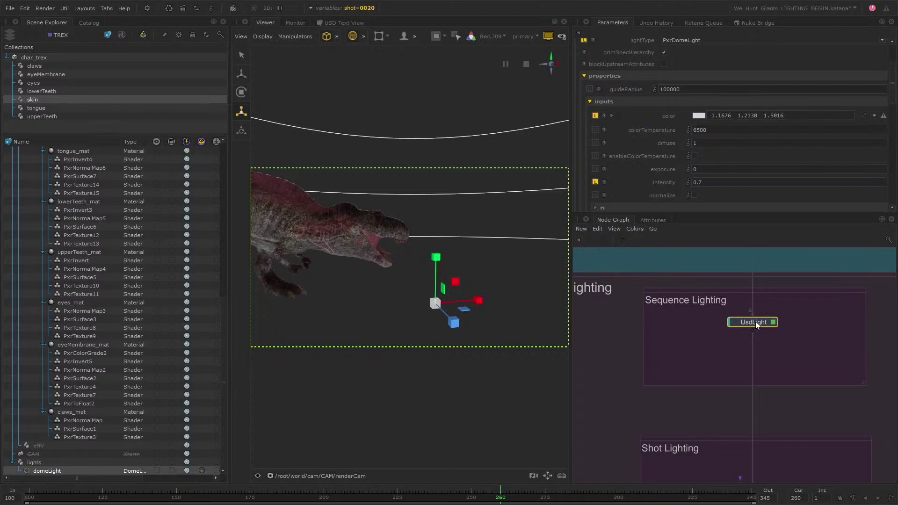
pyautogui.press('Tab')
pyautogui.write('usd')
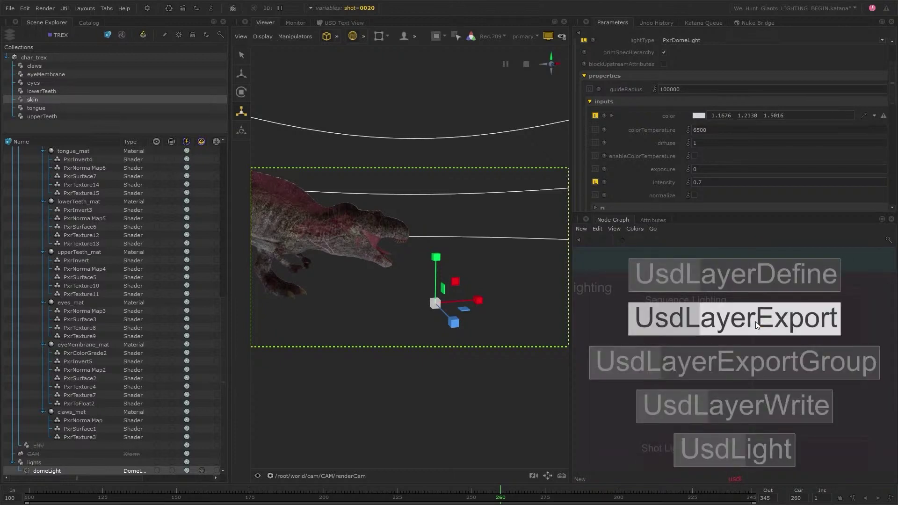
pyautogui.click(734, 450)
pyautogui.click(757, 345)
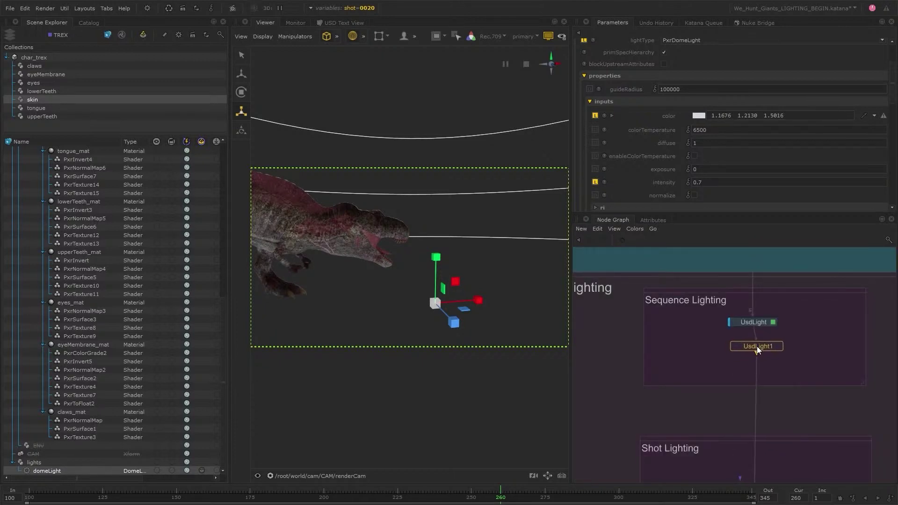
pyautogui.click(773, 347)
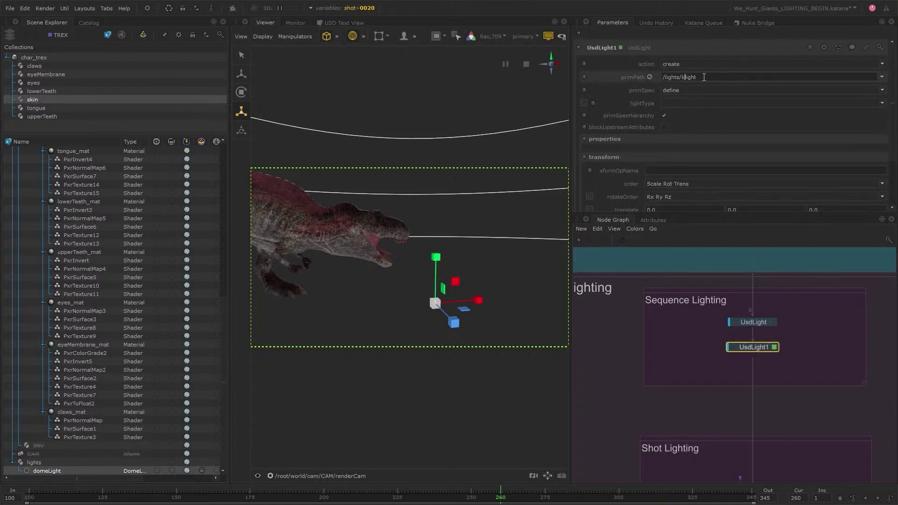
# - Set the new light's prim path to /lights/keyLight and its light type to PxrRectLight
pyautogui.write('eyL')
pyautogui.click(725, 104)
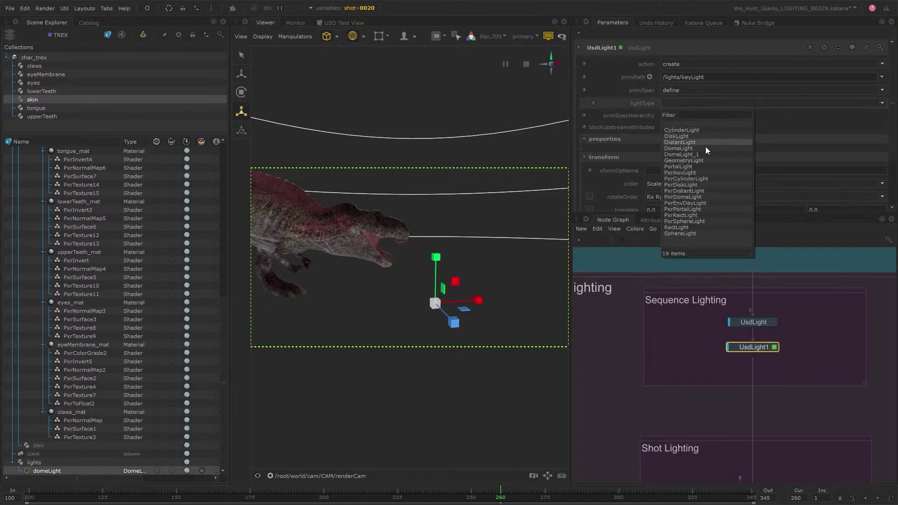
pyautogui.click(705, 214)
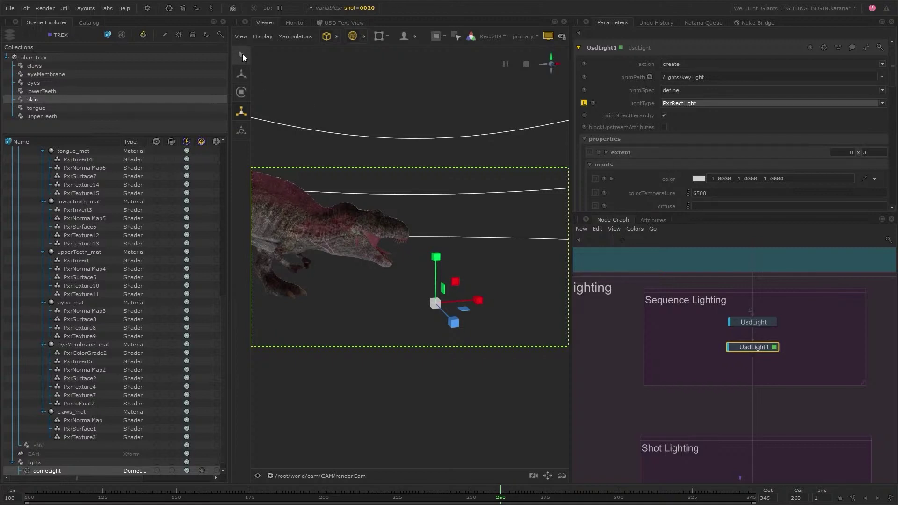
# - Look through the persp camera, select keyLight, and move it away from the origin to the area in front of the T-rex
pyautogui.click(320, 475)
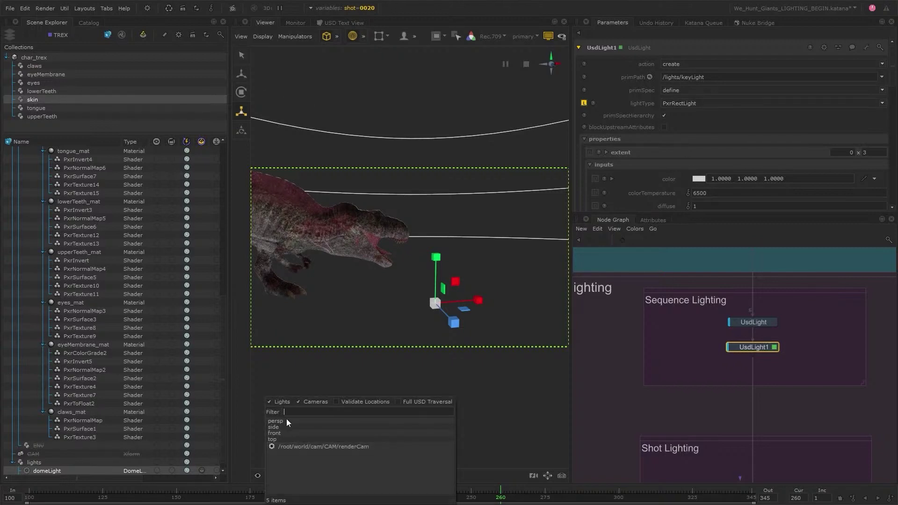
pyautogui.click(279, 420)
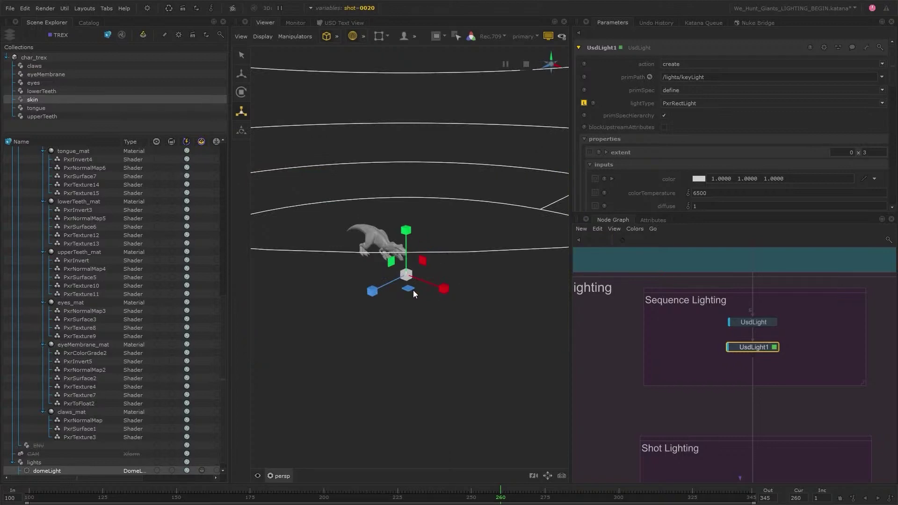
pyautogui.scroll(-1, 125, 404)
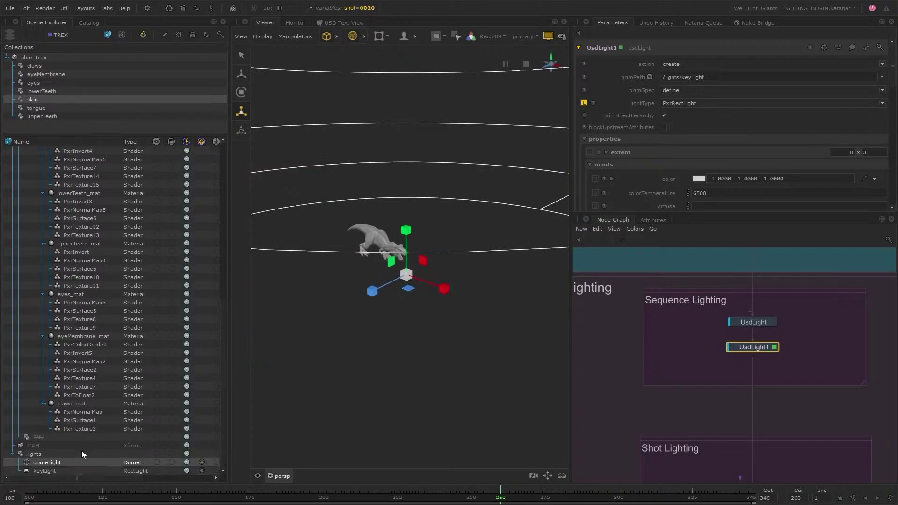
pyautogui.click(55, 469)
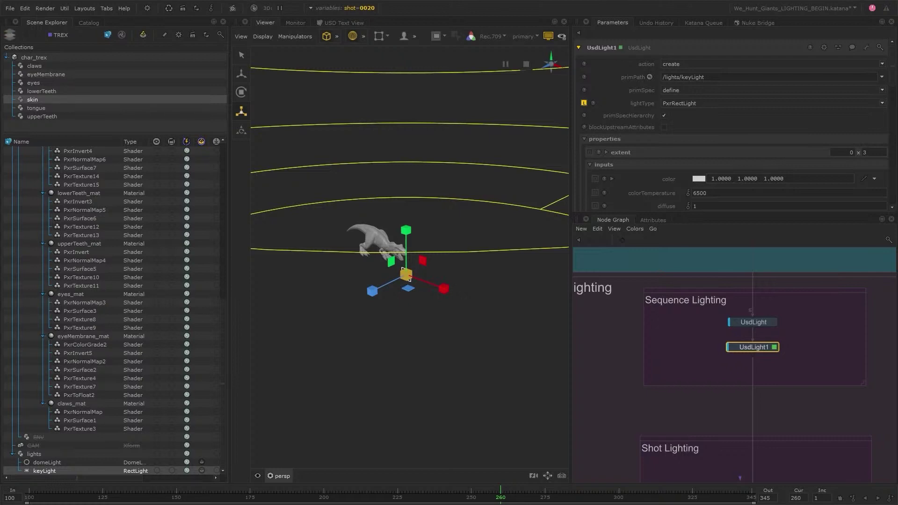
pyautogui.press('w')
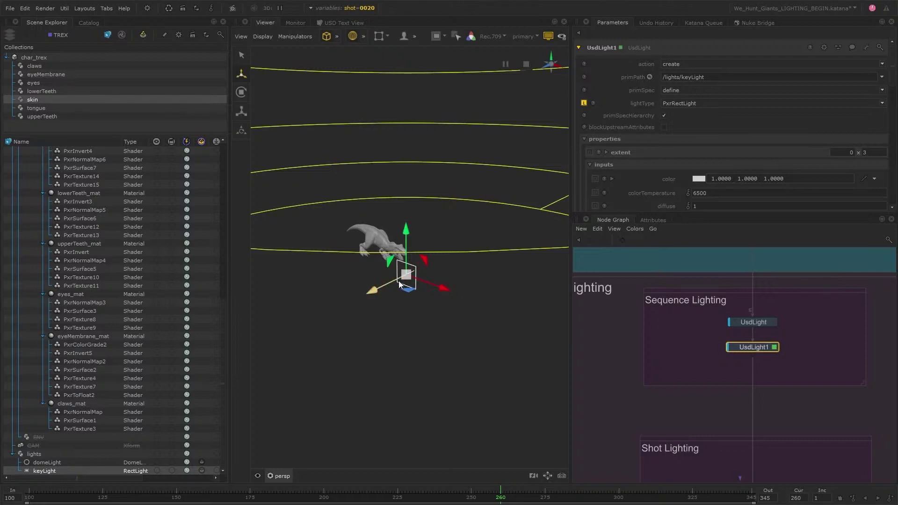
pyautogui.moveTo(399, 284); pyautogui.dragTo(380, 267)
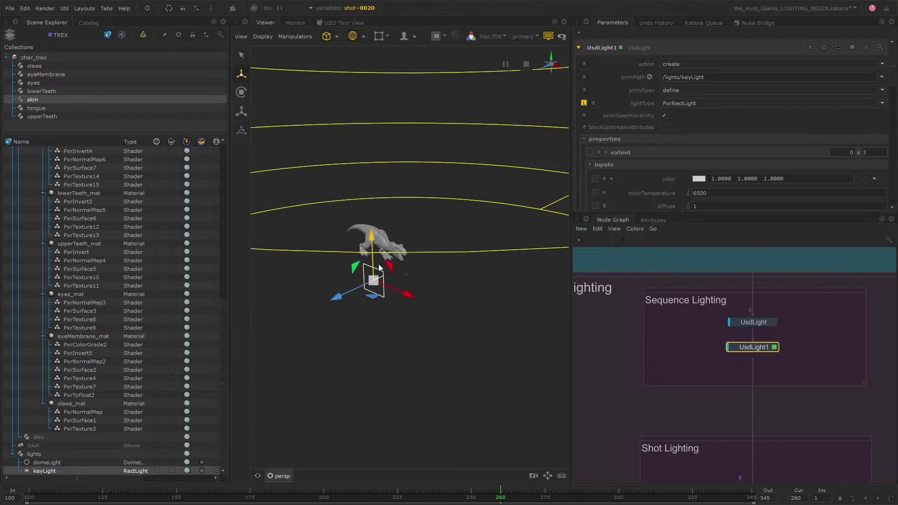
# - Rotate keyLight to aim at the T-rex and reposition it close to the creature's head
pyautogui.press('e')
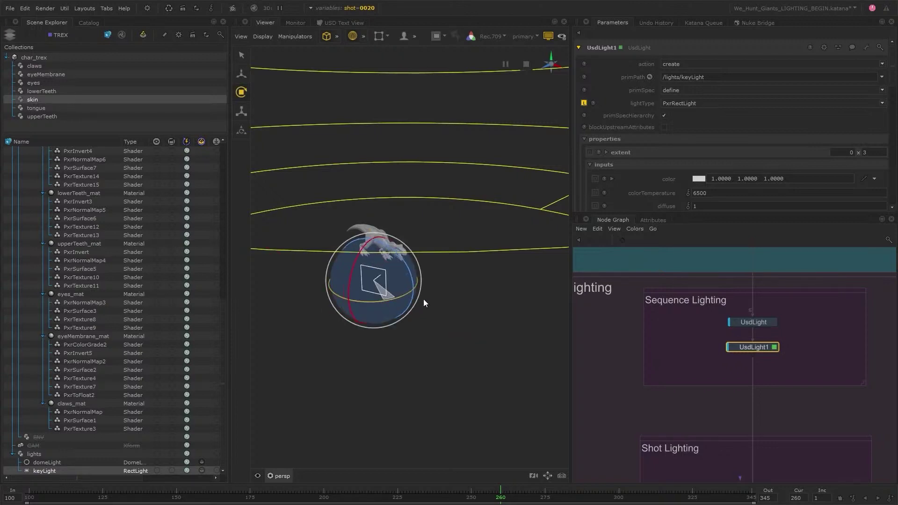
pyautogui.moveTo(423, 299); pyautogui.dragTo(426, 298)
pyautogui.moveTo(360, 262); pyautogui.dragTo(429, 265)
pyautogui.press('w')
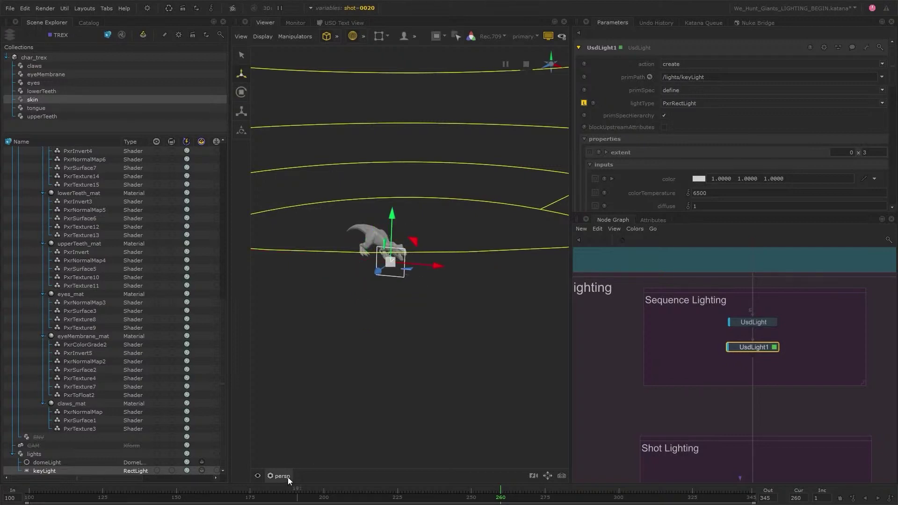
# - Look through renderCam and set the key light's intensity to 10
pyautogui.click(285, 475)
pyautogui.click(305, 448)
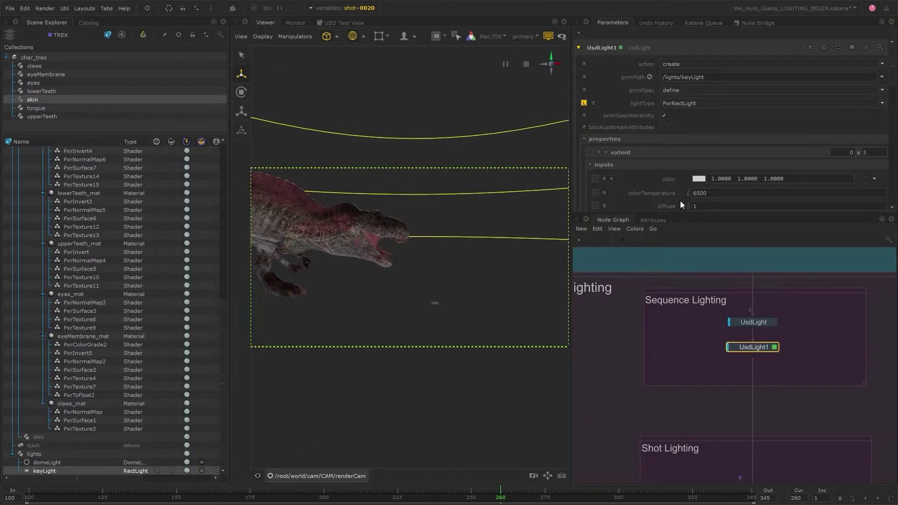
pyautogui.scroll(-4, 605, 159)
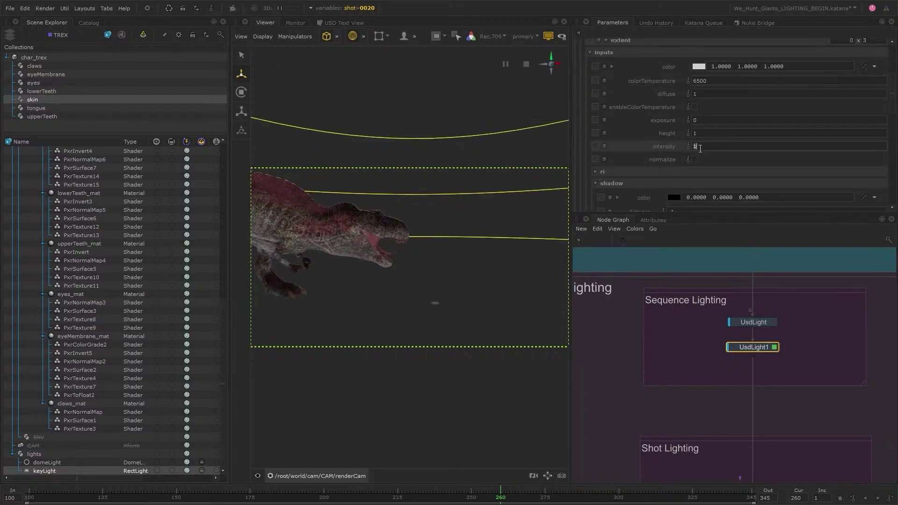
pyautogui.press('Return')
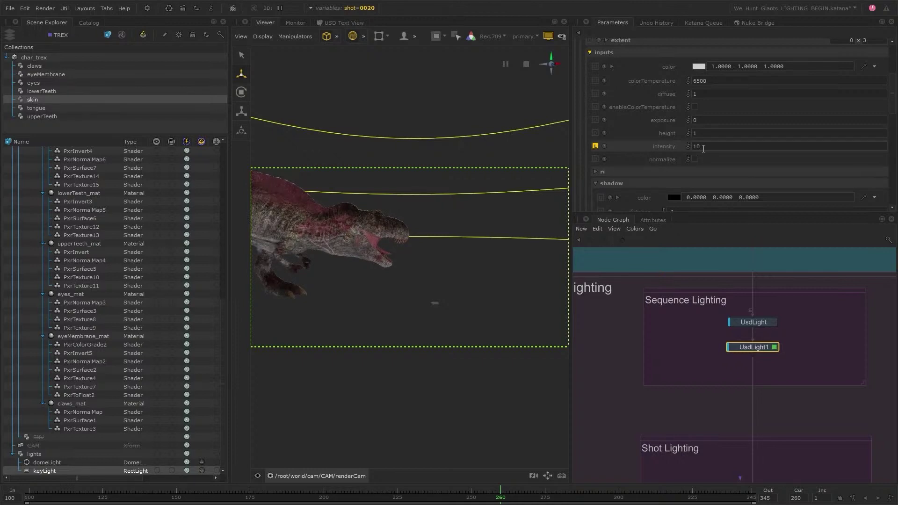
# - Show the Monitor, sample colors from the plate, and set the key light to a warm white of 1.1548, 1.0392, 0.8546
pyautogui.click(300, 23)
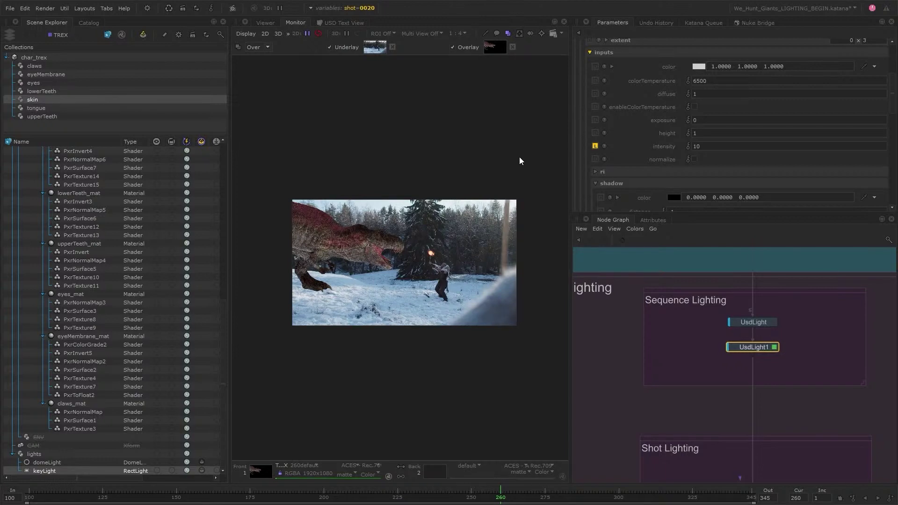
pyautogui.click(698, 66)
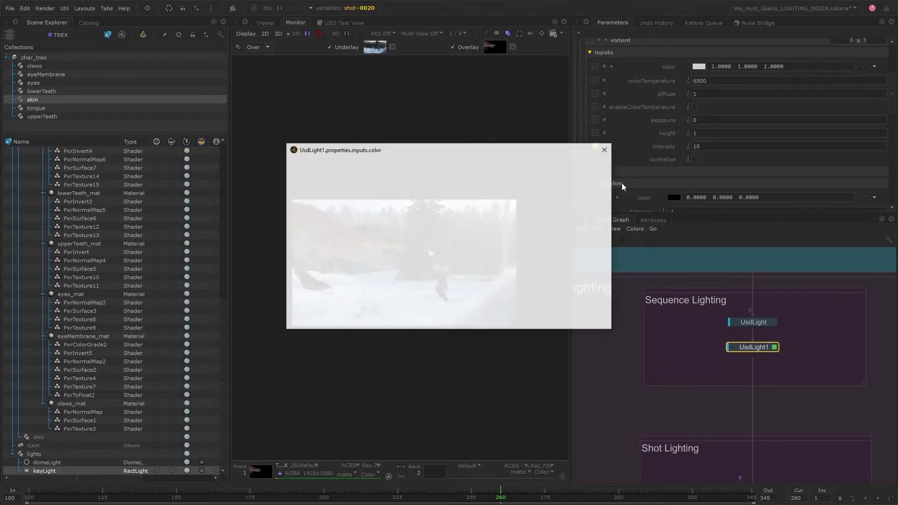
pyautogui.moveTo(449, 144); pyautogui.dragTo(702, 122)
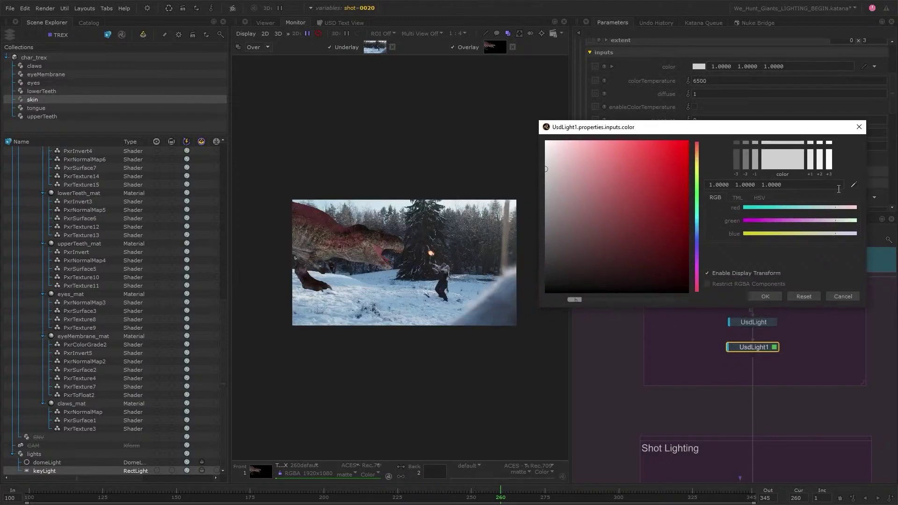
pyautogui.click(854, 184)
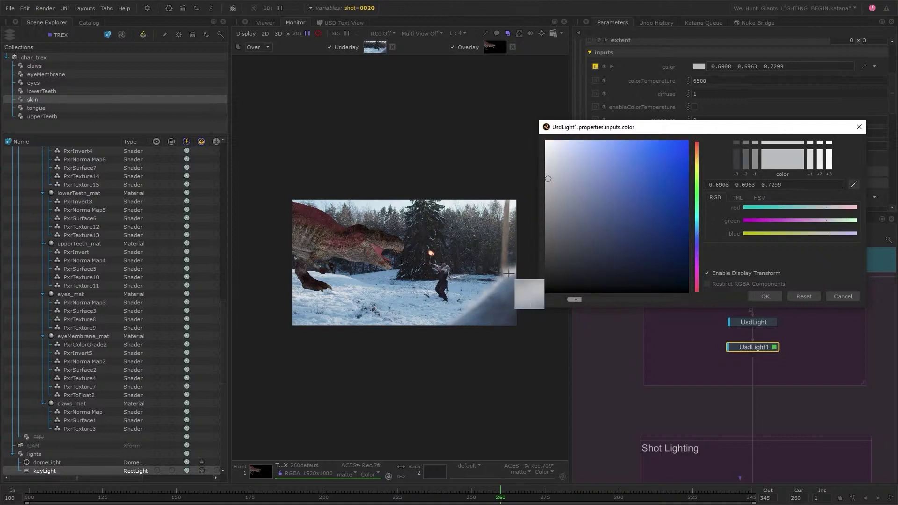
pyautogui.click(505, 271)
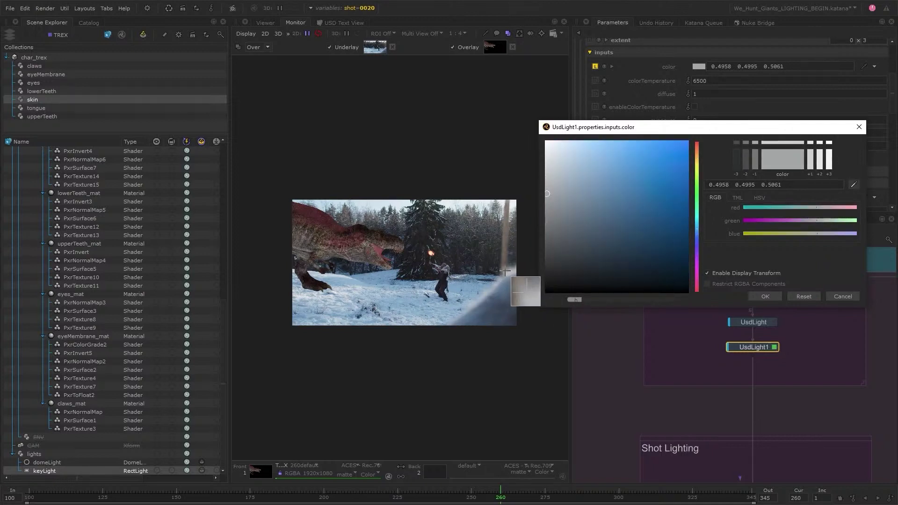
pyautogui.click(505, 272)
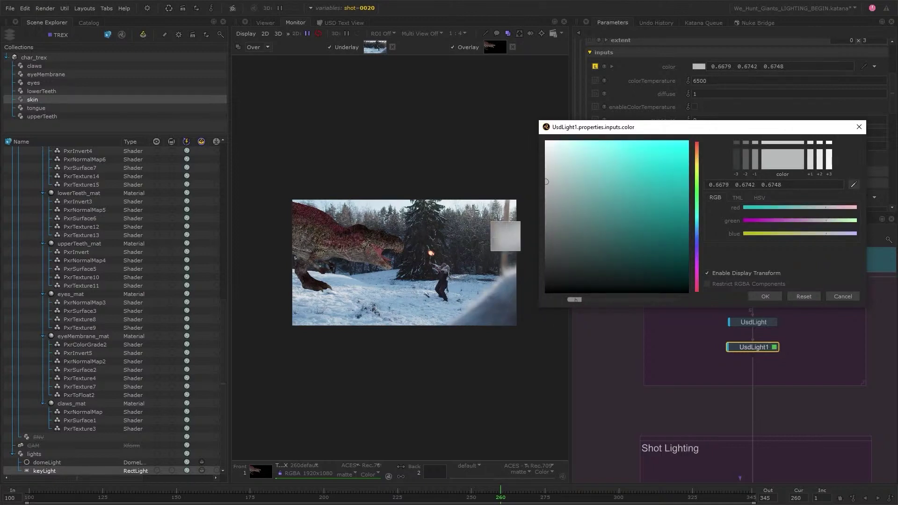
pyautogui.click(491, 233)
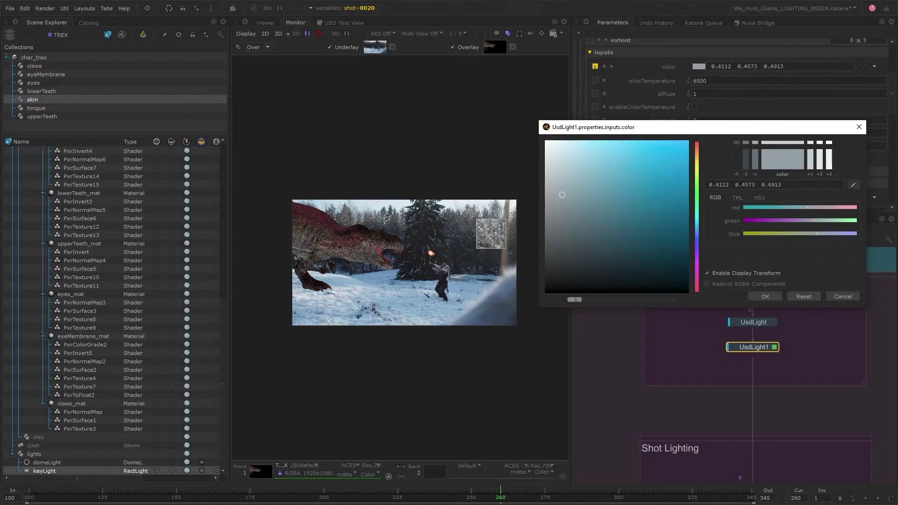
pyautogui.click(490, 233)
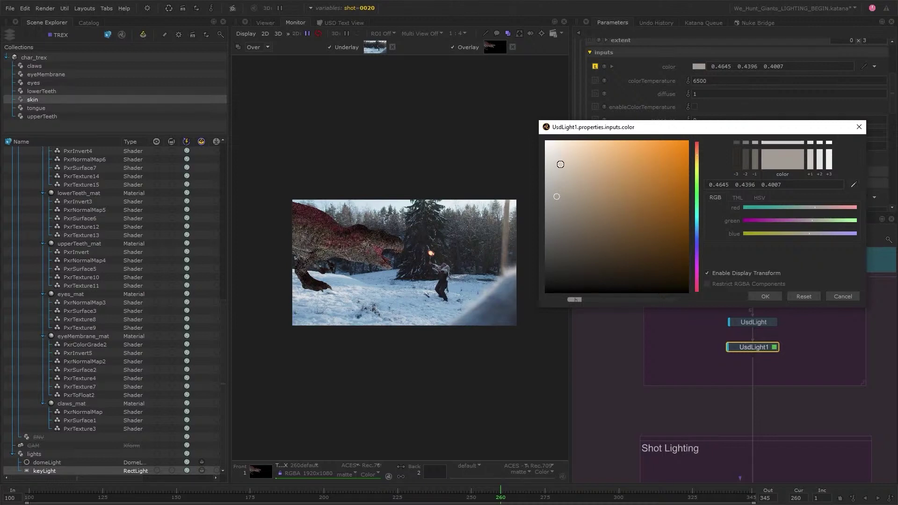
pyautogui.click(556, 164)
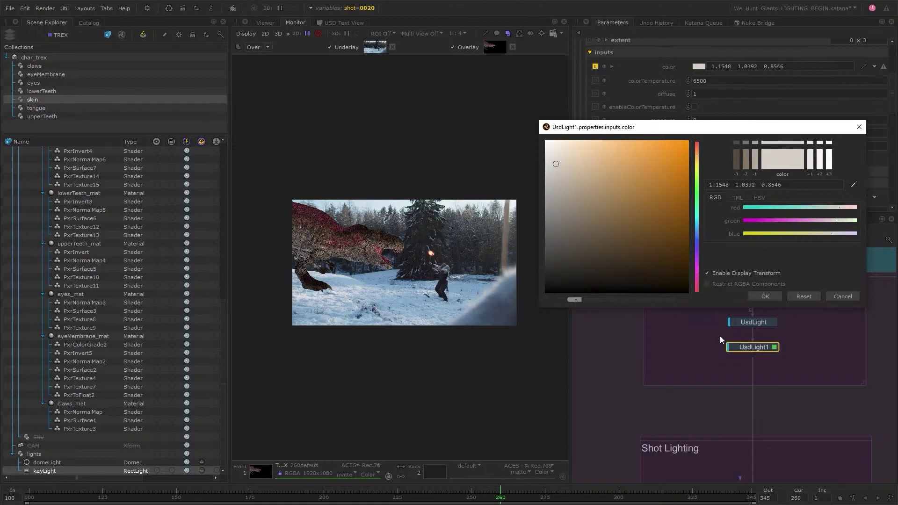
pyautogui.click(773, 294)
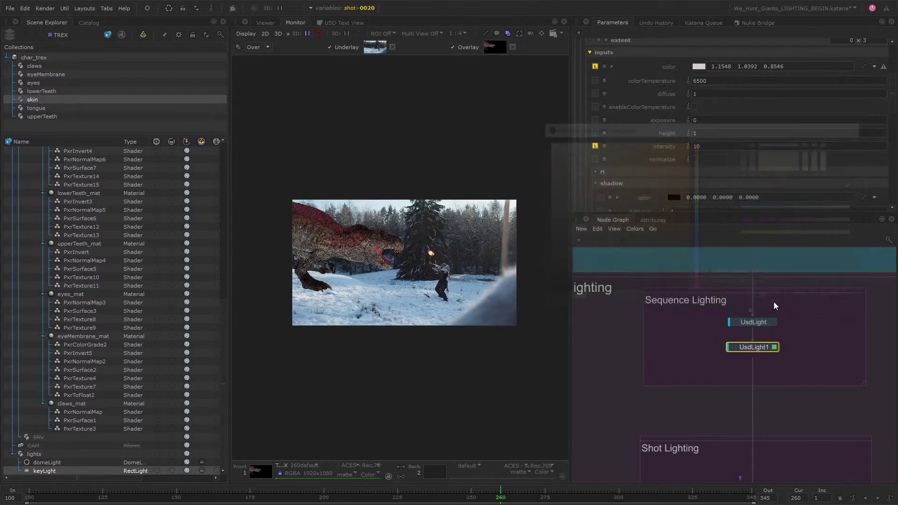
# - View keyLight through the persp camera with the Rotate manipulator active, and check the lit T-rex over the plate in the Monitor
pyautogui.click(265, 22)
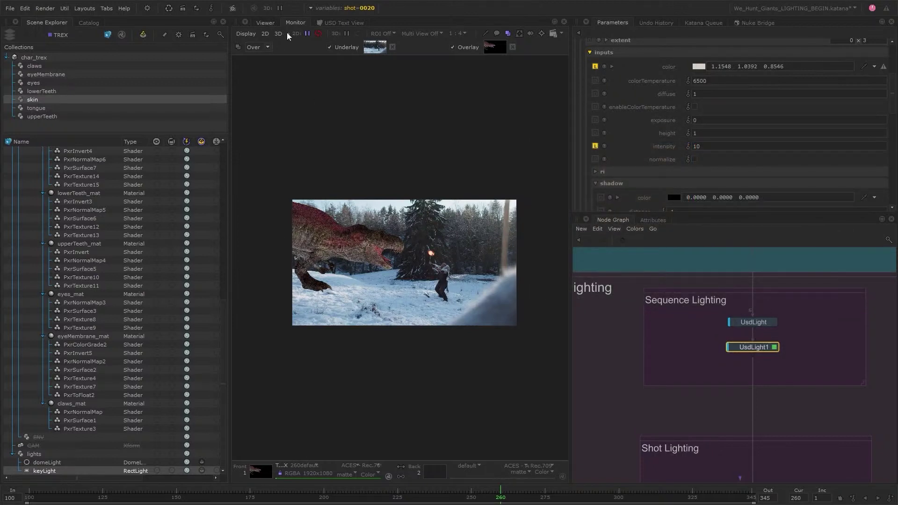
pyautogui.click(352, 477)
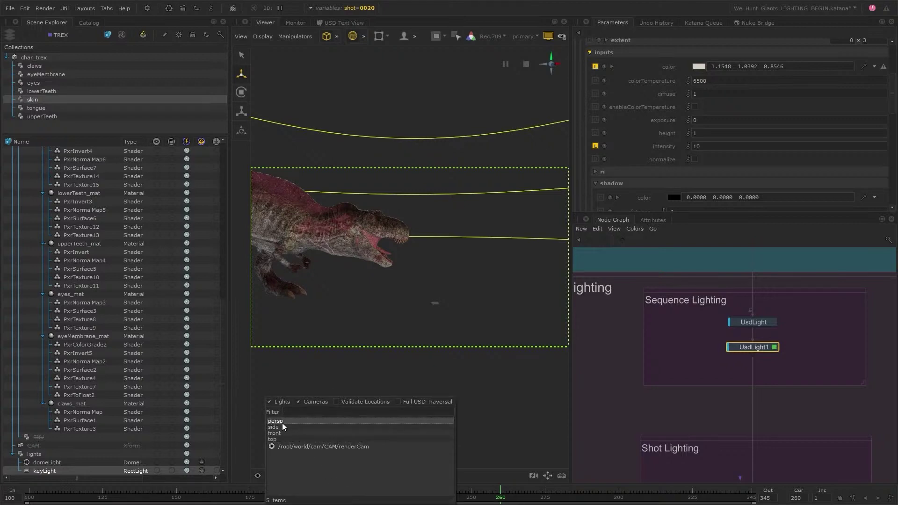
pyautogui.click(282, 426)
pyautogui.keyDown('alt'); pyautogui.moveTo(470, 280); pyautogui.dragTo(430, 310); pyautogui.keyUp('alt')
pyautogui.press('e')
pyautogui.click(292, 23)
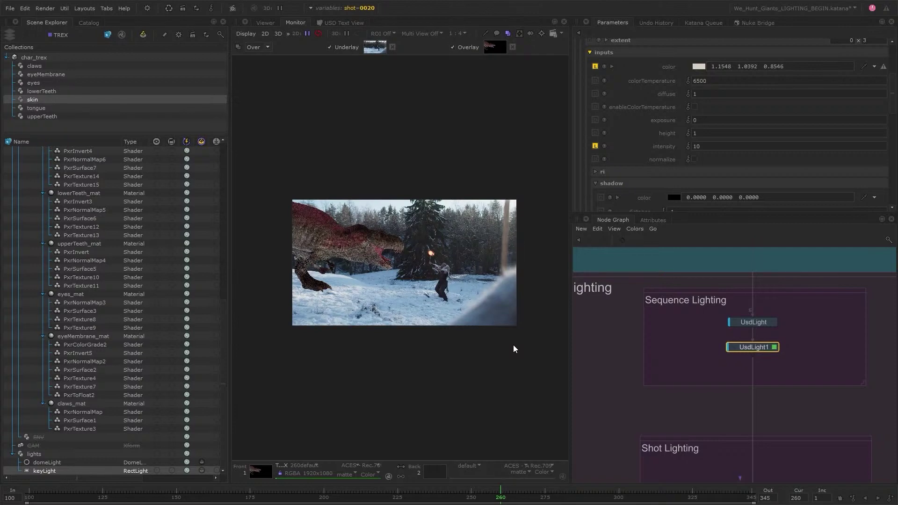
# - Examine the T-rex with its lights in the persp view, select both UsdLight nodes, and return the Viewer to renderCam
pyautogui.click(266, 22)
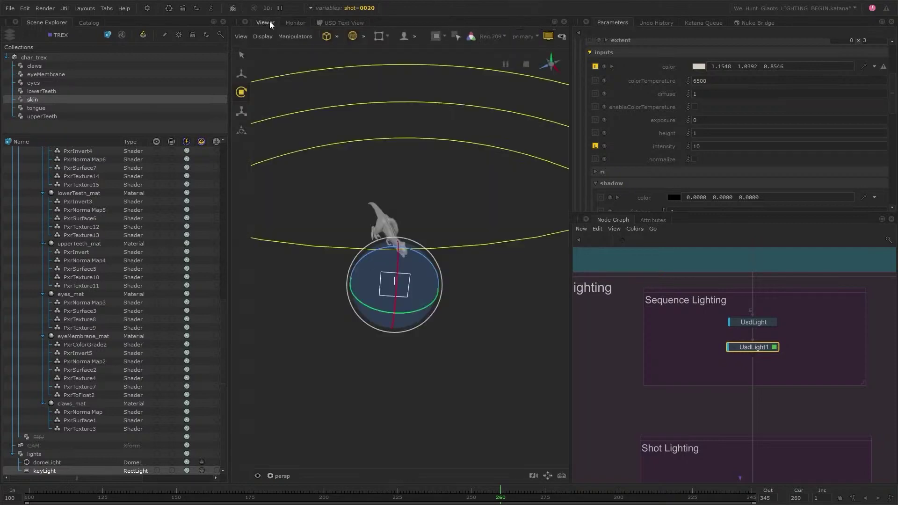
pyautogui.keyDown('alt'); pyautogui.moveTo(476, 311); pyautogui.dragTo(511, 291); pyautogui.keyUp('alt')
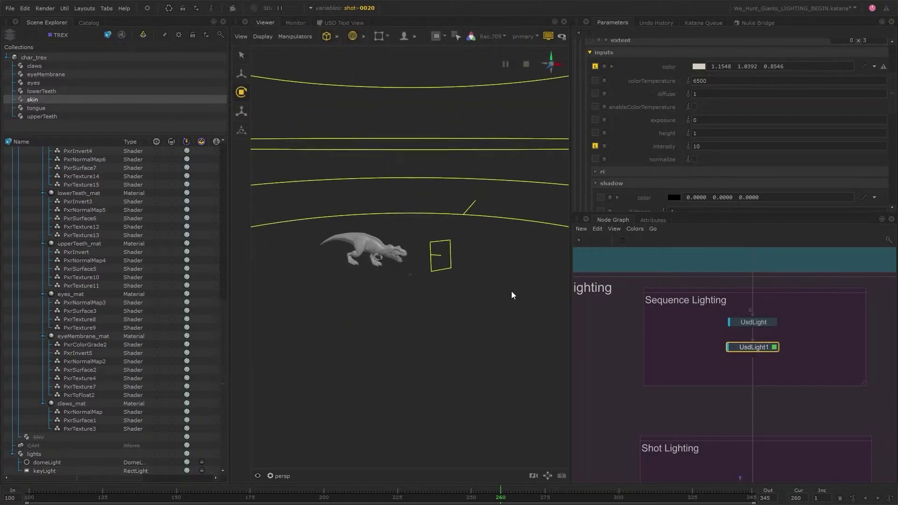
pyautogui.keyDown('alt'); pyautogui.moveTo(437, 276); pyautogui.dragTo(448, 317, button='right'); pyautogui.keyUp('alt')
pyautogui.keyDown('alt'); pyautogui.moveTo(406, 311); pyautogui.dragTo(442, 323, button='middle'); pyautogui.keyUp('alt')
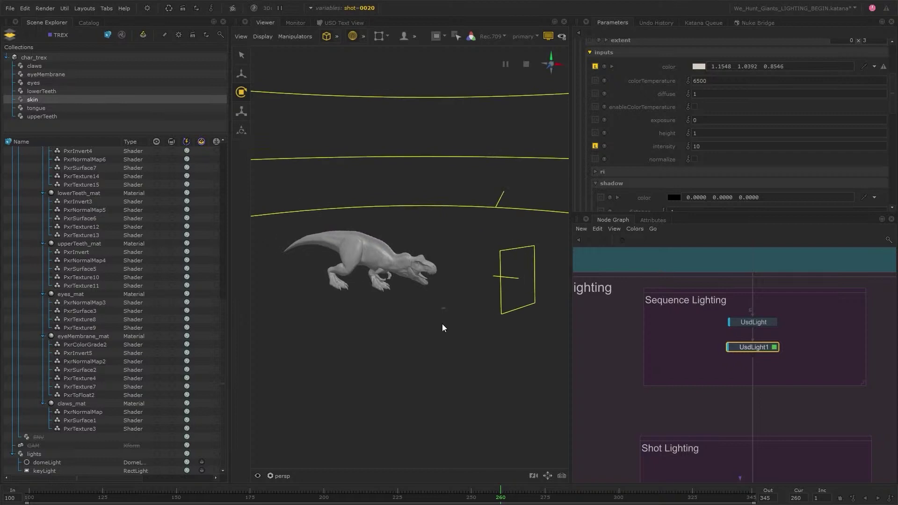
pyautogui.click(837, 322)
pyautogui.moveTo(826, 316); pyautogui.dragTo(705, 357)
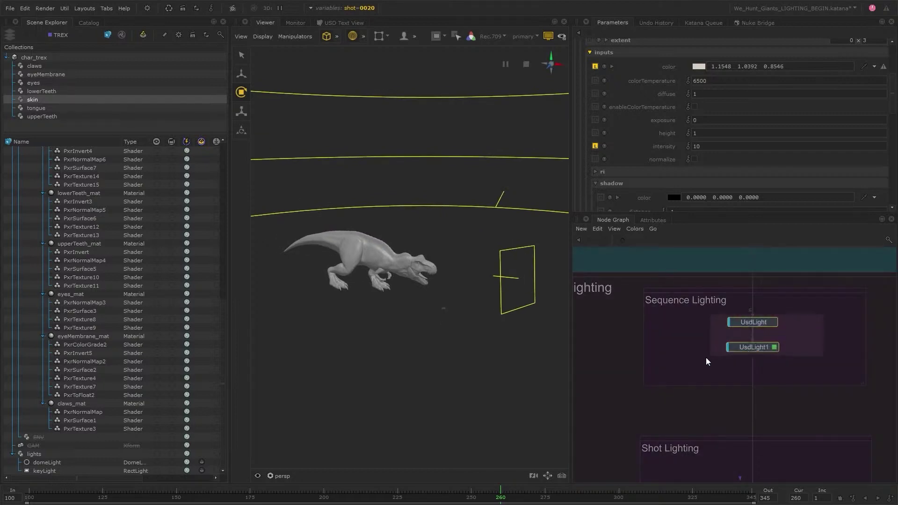
pyautogui.click(279, 476)
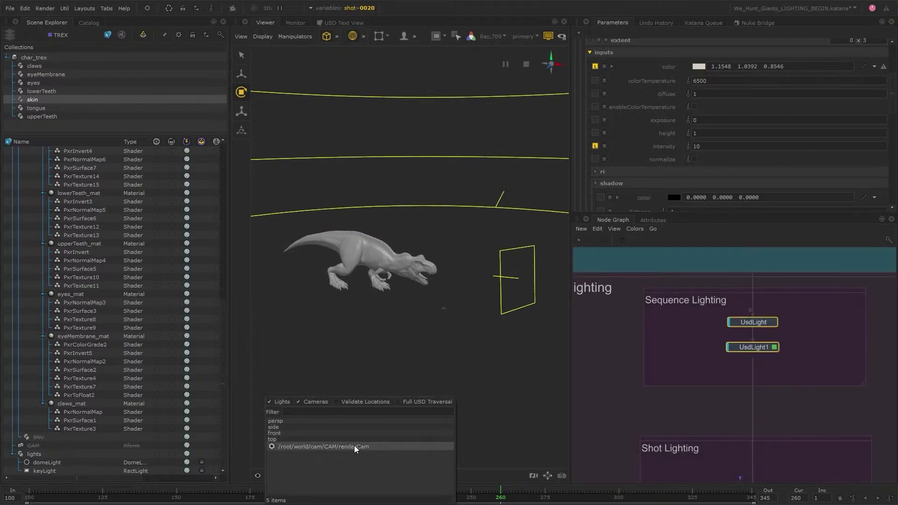
pyautogui.click(367, 447)
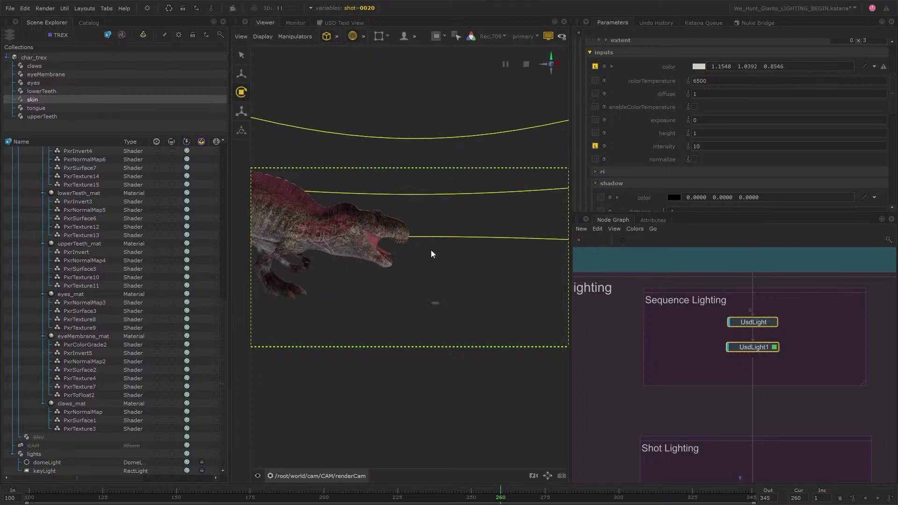
# - Rename the first UsdLight node in the Sequence Lighting group as domeLight
pyautogui.click(832, 353)
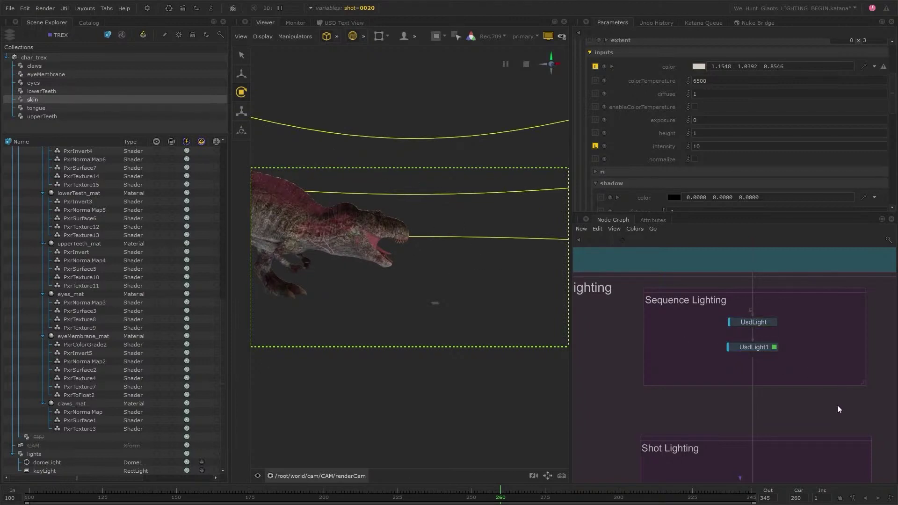
pyautogui.moveTo(840, 410); pyautogui.dragTo(828, 375, button='middle')
pyautogui.click(744, 287)
pyautogui.press('n')
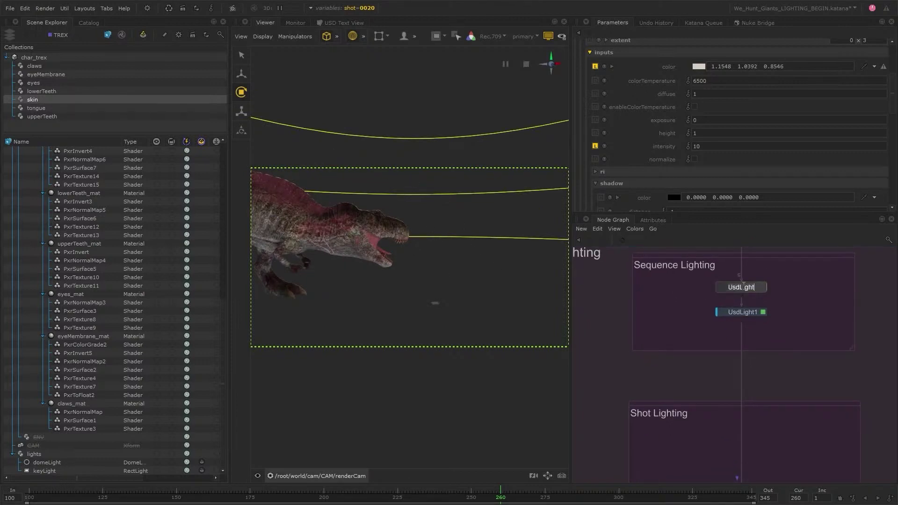
pyautogui.press('BackSpace')
pyautogui.press('BackSpace')
pyautogui.press('BackSpace')
pyautogui.press('BackSpace')
pyautogui.press('BackSpace')
pyautogui.press('BackSpace')
pyautogui.press('BackSpace')
pyautogui.press('BackSpace')
pyautogui.write('domeLight')
pyautogui.press('Return')
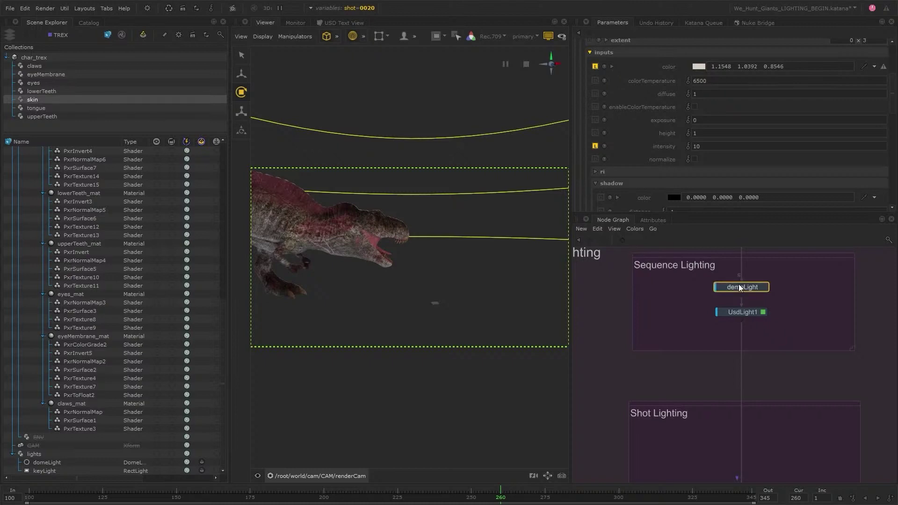
pyautogui.press('n')
pyautogui.press('BackSpace')
pyautogui.press('BackSpace')
pyautogui.press('BackSpace')
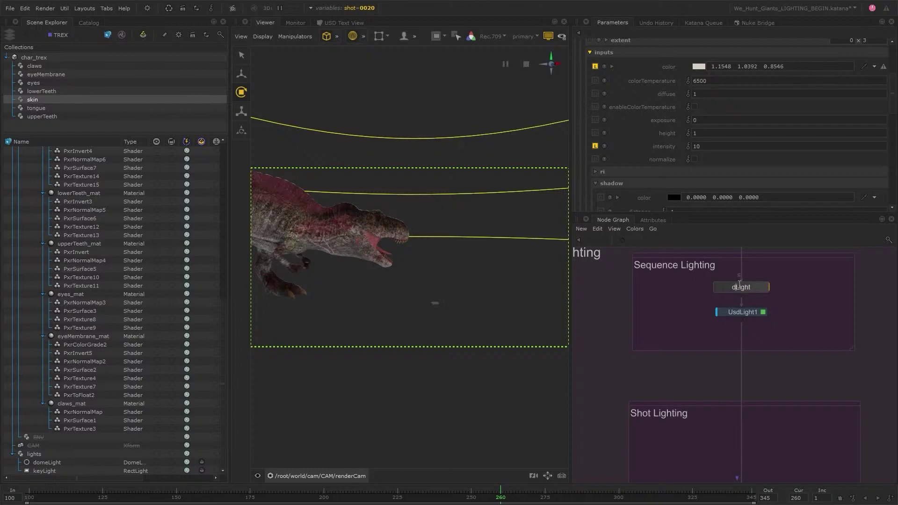
pyautogui.write('ome')
pyautogui.press('Return')
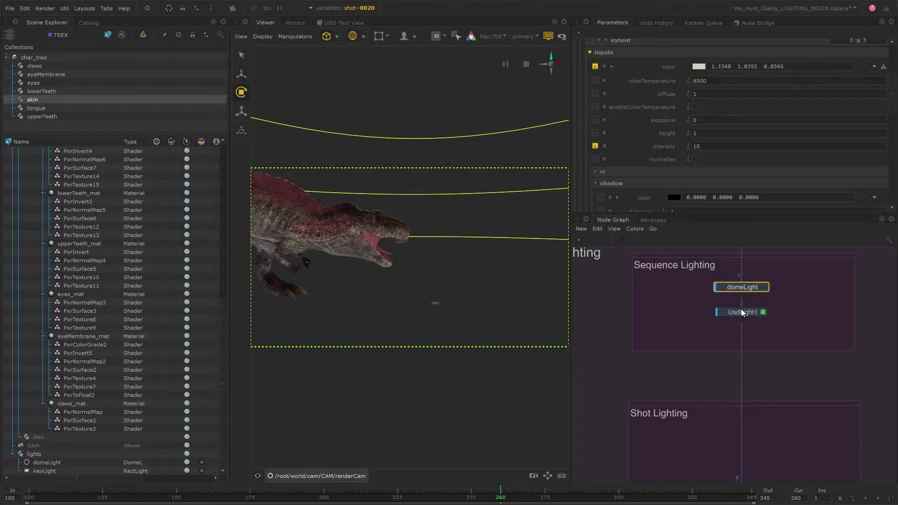
# - Rename the second UsdLight node in the Sequence Lighting group as keyLight
pyautogui.click(741, 313)
pyautogui.write('nkey')
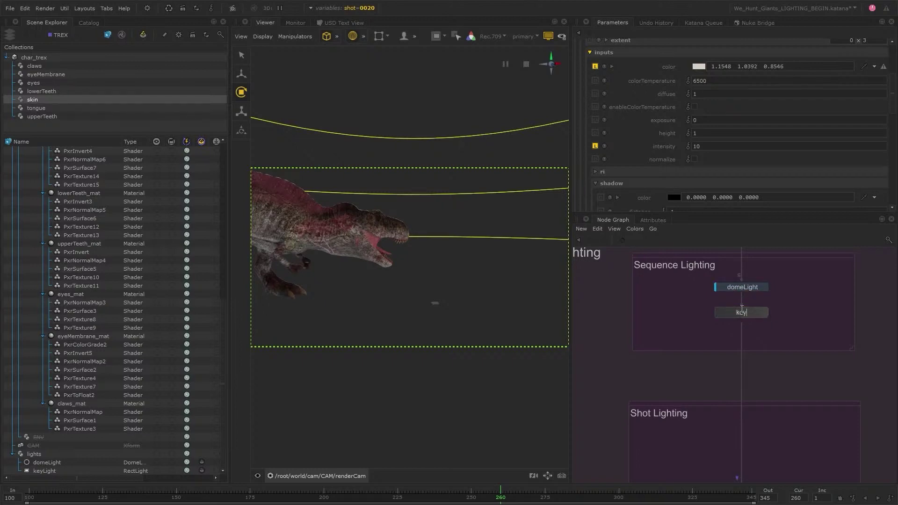
pyautogui.write('Light')
pyautogui.press('Return')
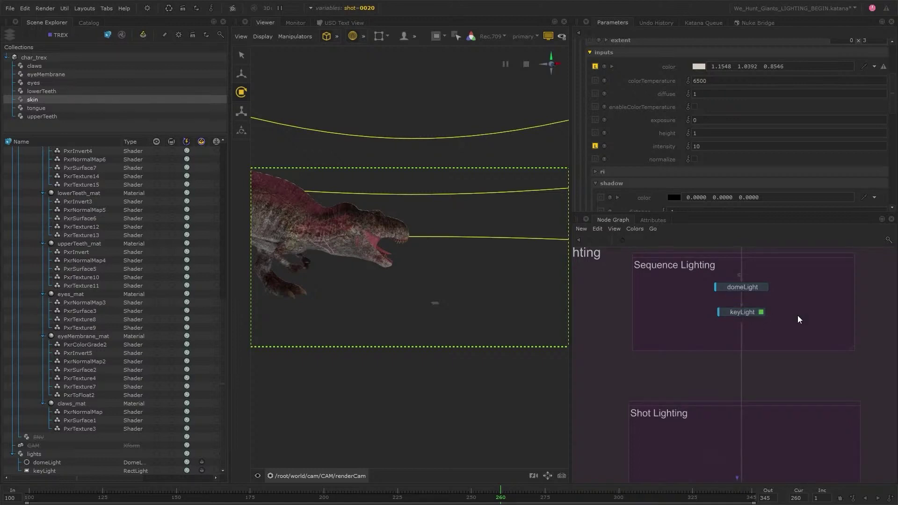
# - Insert a VariableSwitch node into the main node stream inside the Shot Lighting group and open its parameters
pyautogui.moveTo(803, 393); pyautogui.dragTo(792, 346, button='middle')
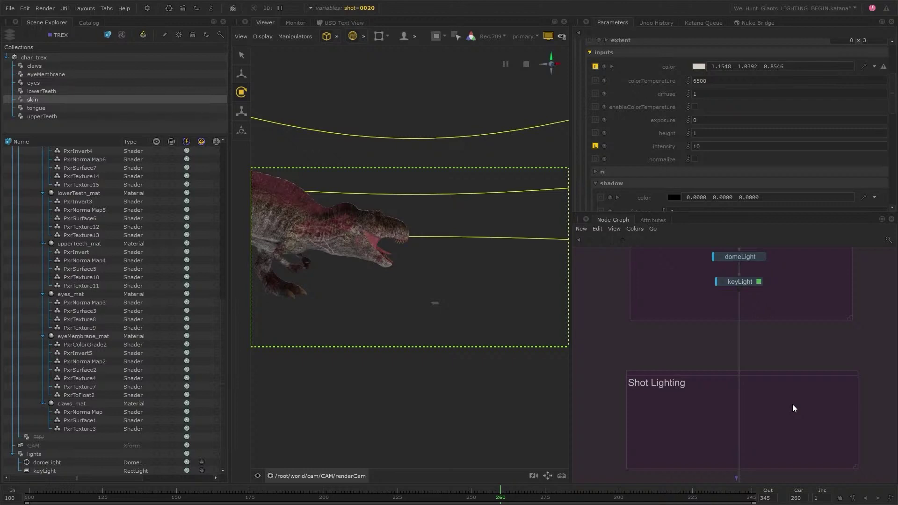
pyautogui.press('Tab')
pyautogui.write('vari')
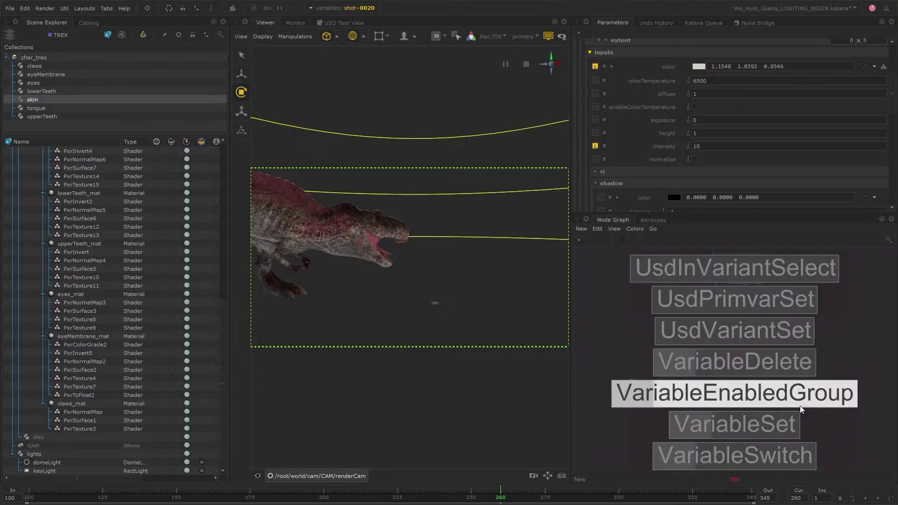
pyautogui.click(796, 451)
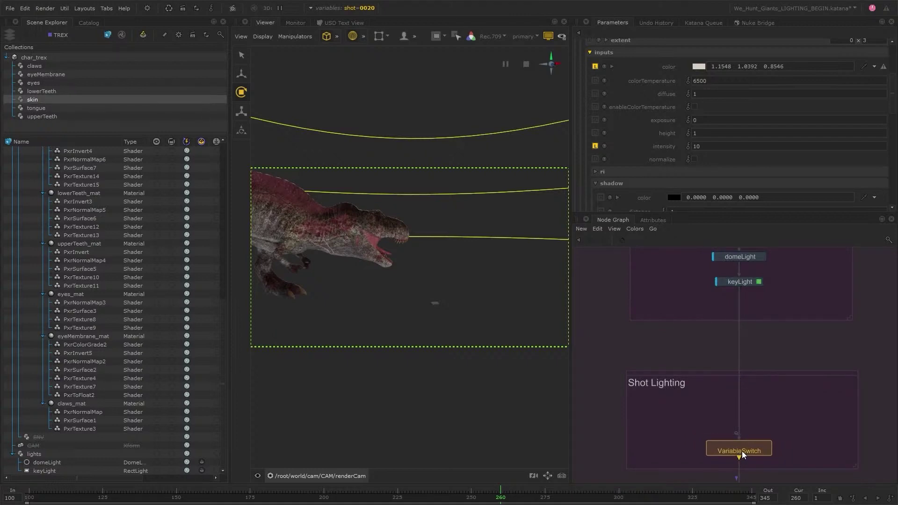
pyautogui.click(738, 452)
pyautogui.click(739, 445)
pyautogui.press('e')
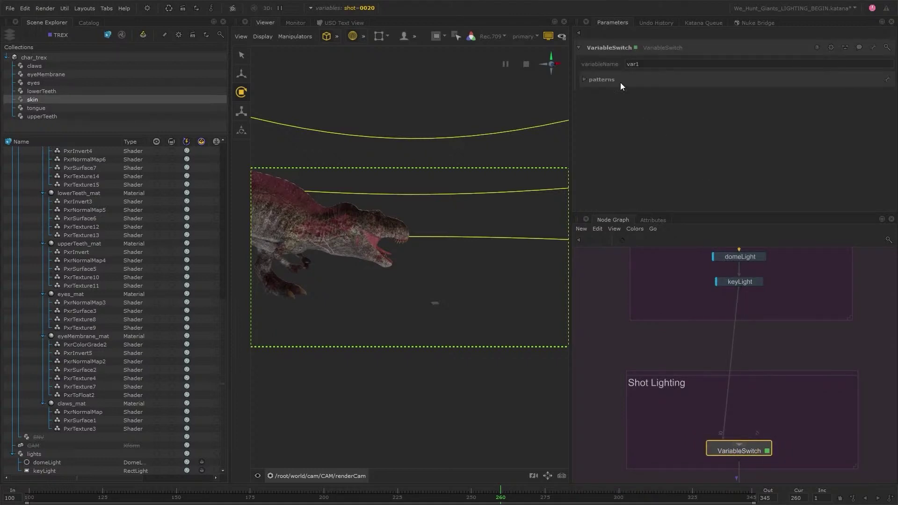
# - Set the VariableSwitch's variable name to shot and add the patterns 0020 and 0050
pyautogui.doubleClick(640, 65)
pyautogui.write('shot')
pyautogui.click(614, 79)
pyautogui.click(620, 96)
pyautogui.click(630, 108)
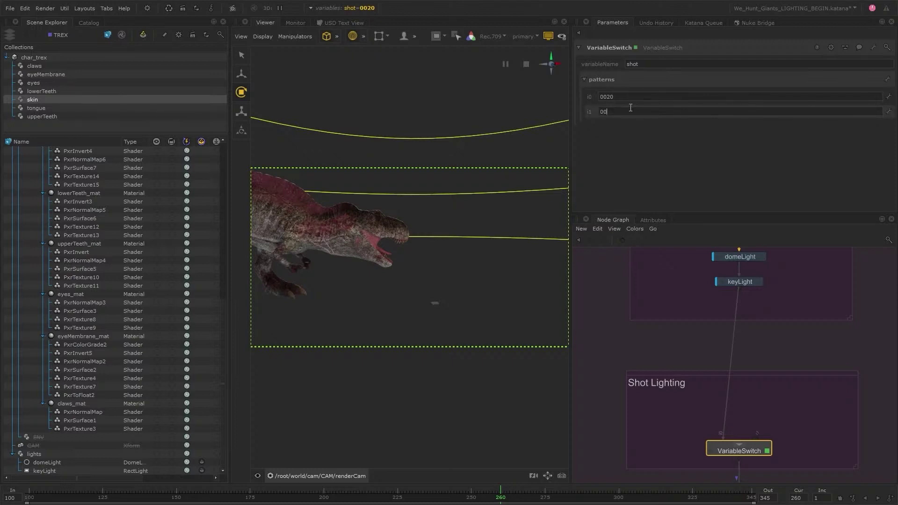
pyautogui.write('0050')
pyautogui.press('Return')
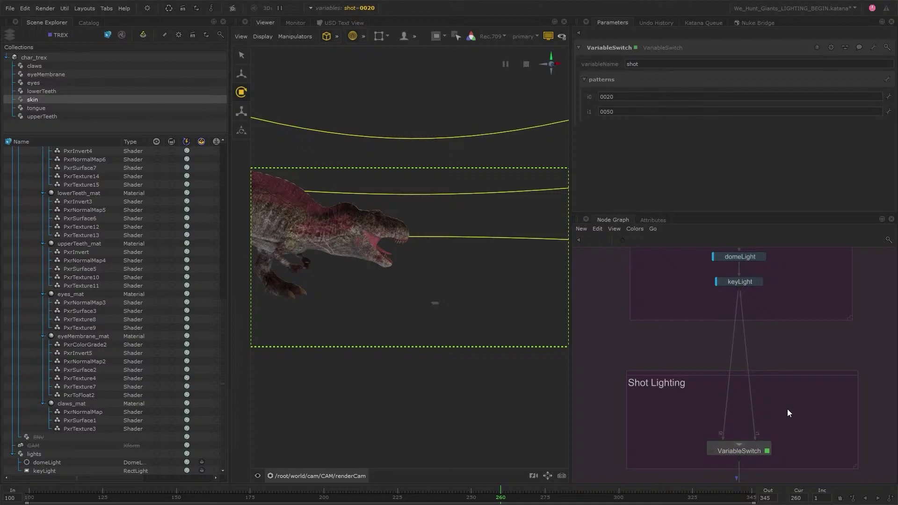
# - Insert a UsdLight node on each of the two VariableSwitch inputs and space the nodes apart above the switch
pyautogui.press('Tab')
pyautogui.write('usdl')
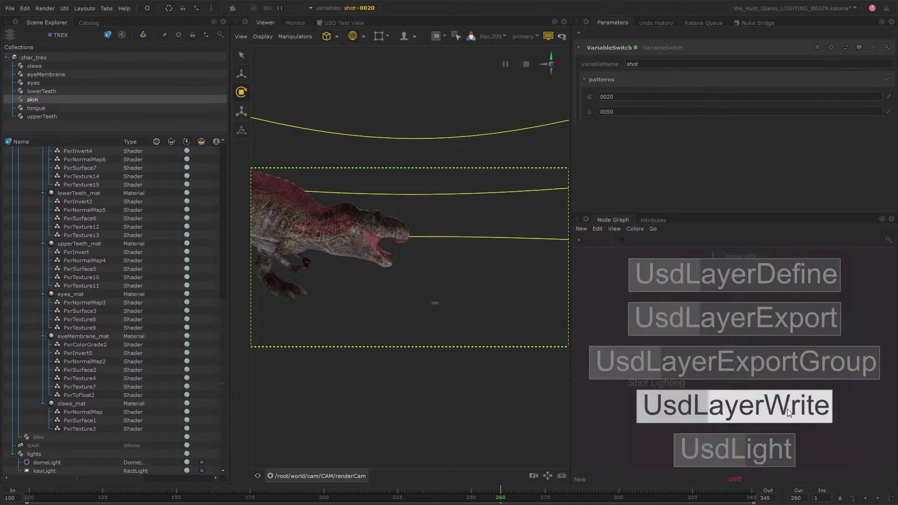
pyautogui.click(766, 447)
pyautogui.click(724, 408)
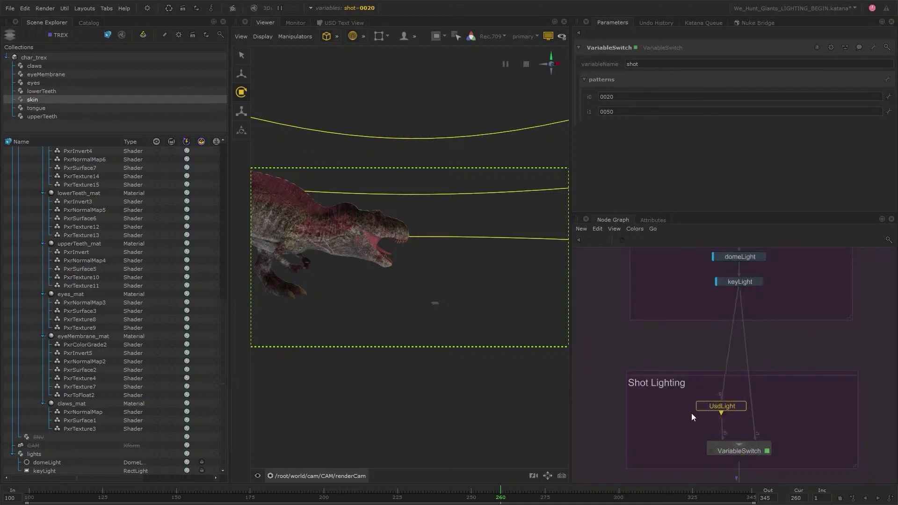
pyautogui.click(673, 407)
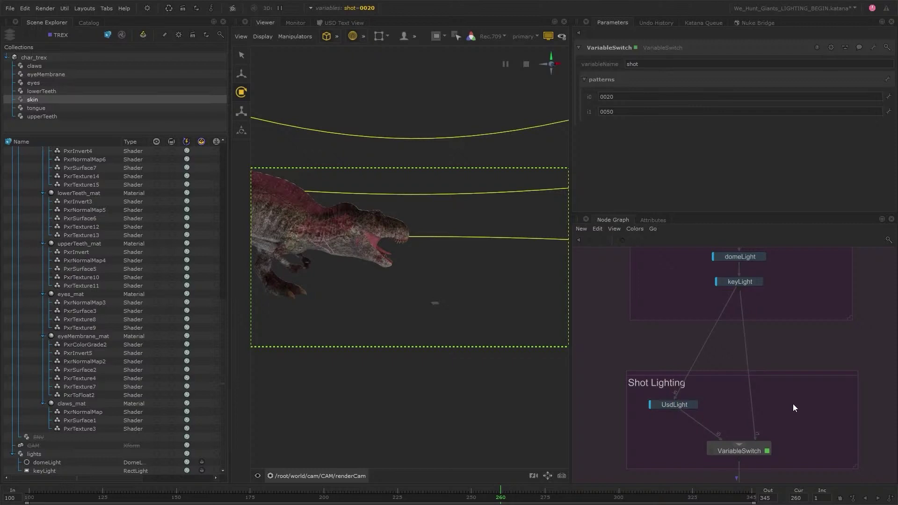
pyautogui.press('Tab')
pyautogui.click(771, 448)
pyautogui.click(796, 412)
pyautogui.moveTo(680, 407); pyautogui.dragTo(687, 412)
pyautogui.click(731, 405)
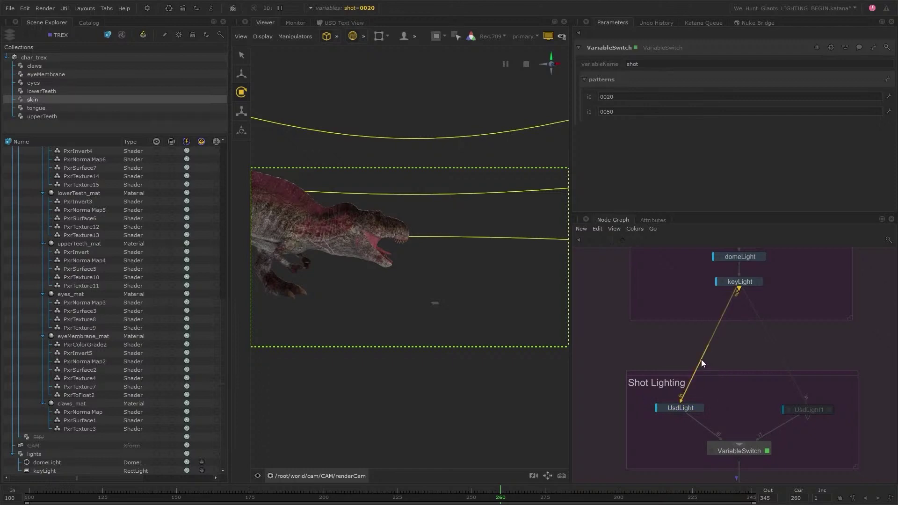
# - Route keyLight's output to both shot UsdLight nodes through a shared dot above the Shot Lighting group
pyautogui.moveTo(702, 359); pyautogui.dragTo(805, 402)
pyautogui.click(742, 360)
pyautogui.moveTo(742, 367); pyautogui.dragTo(769, 359)
pyautogui.hotkey('ctrl', 'z')
pyautogui.moveTo(753, 417); pyautogui.dragTo(750, 383, button='middle')
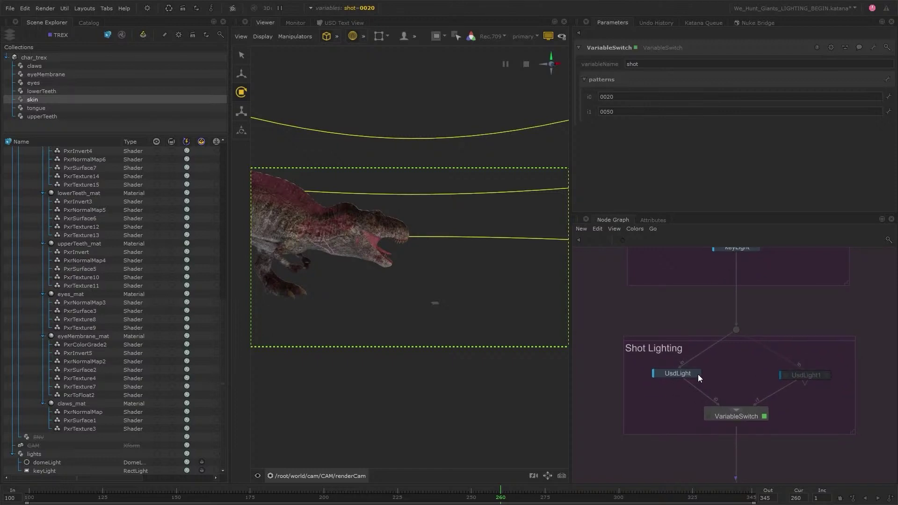
# - Set the 0020 branch's UsdLight node to edit the light at /lights/keyLight
pyautogui.click(698, 374)
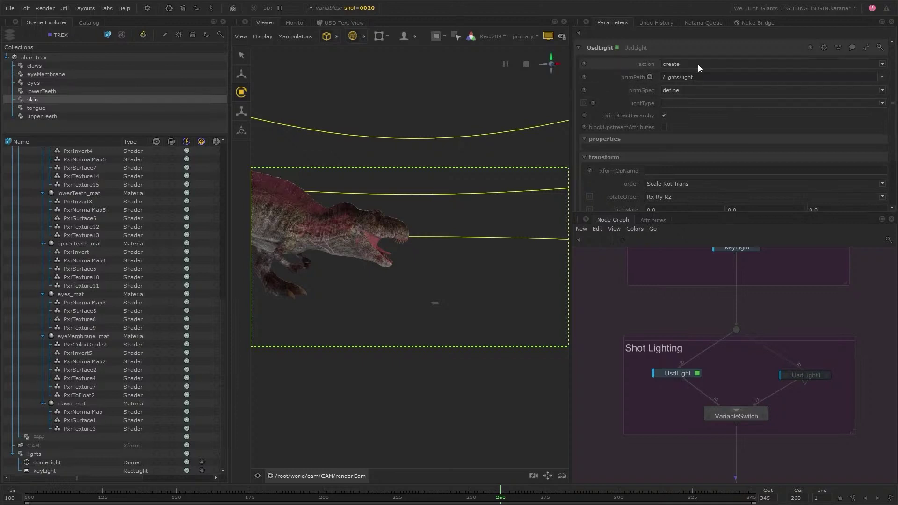
pyautogui.click(882, 64)
pyautogui.click(676, 79)
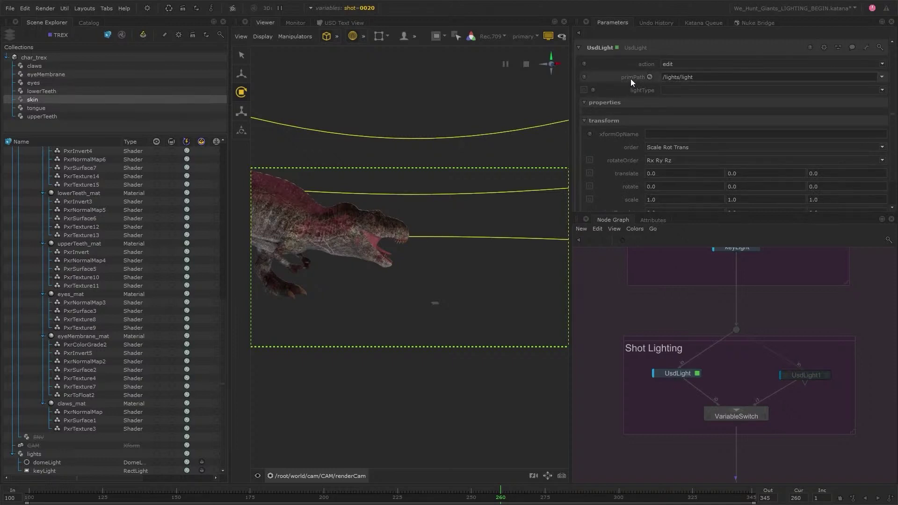
pyautogui.click(45, 468)
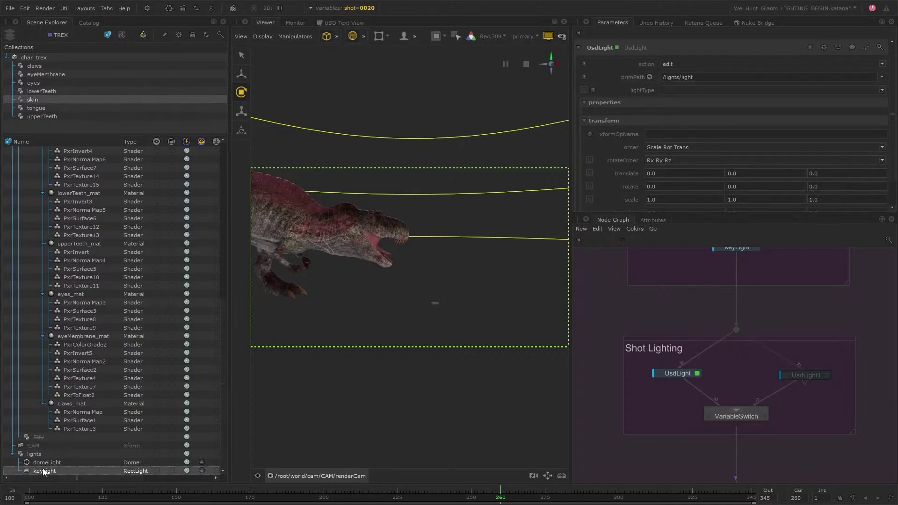
pyautogui.moveTo(53, 472); pyautogui.dragTo(703, 79)
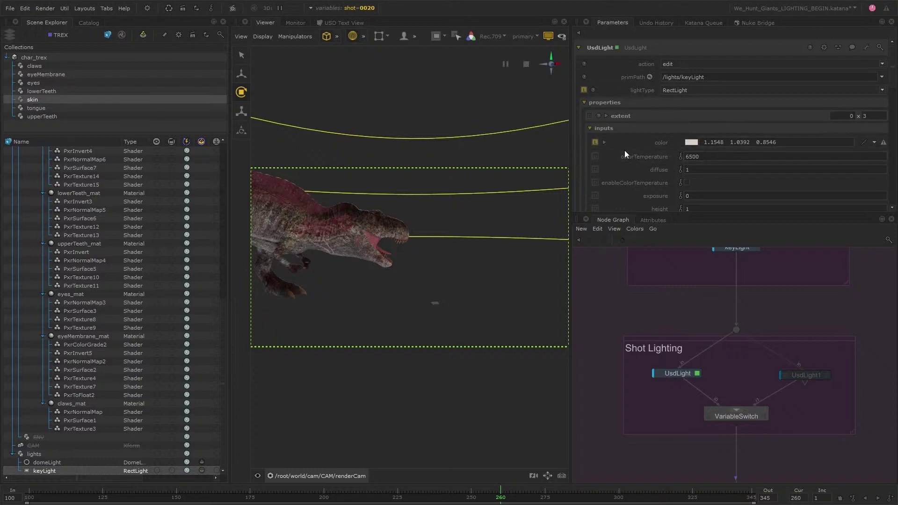
pyautogui.tripleClick(676, 80)
# - Set the key light's intensity to 50 in the 0020 branch's UsdLight node
pyautogui.scroll(-2, 614, 173)
pyautogui.scroll(-4, 614, 172)
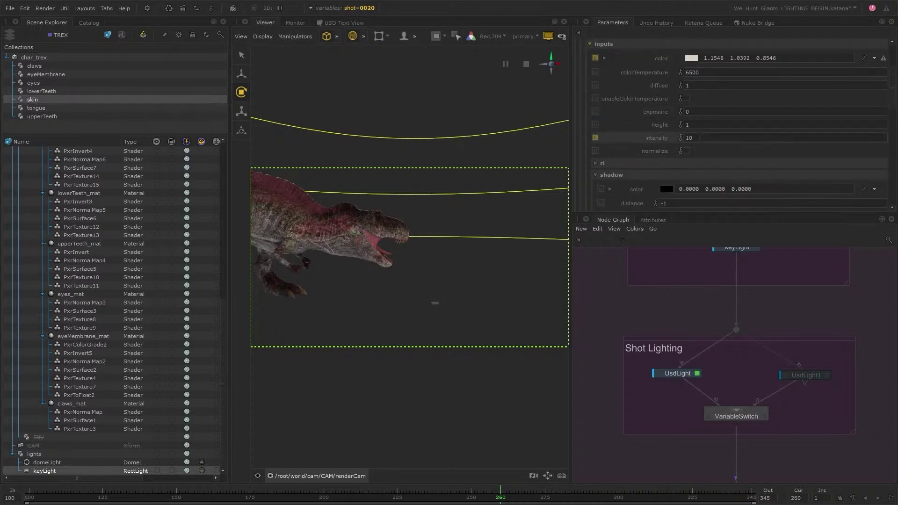
pyautogui.write('20')
pyautogui.press('Return')
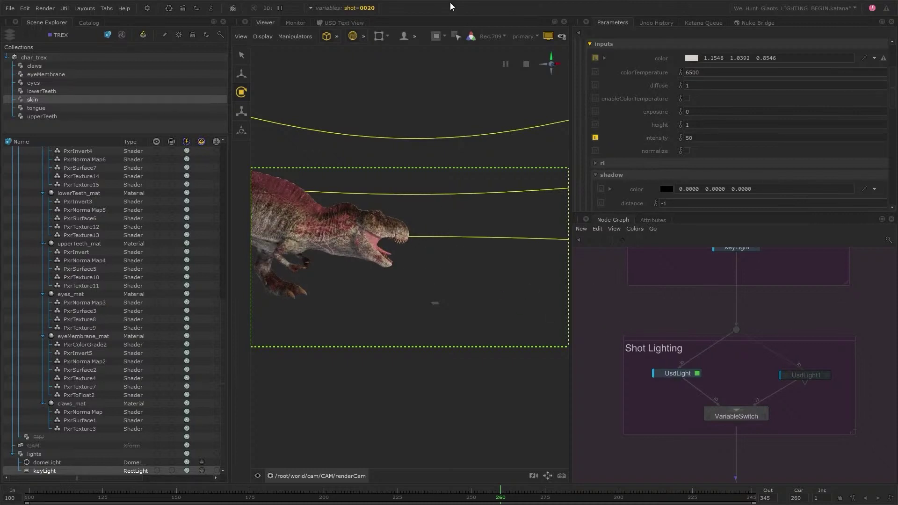
# - Switch the global graph state variable shot to 0050
pyautogui.click(371, 8)
pyautogui.click(380, 41)
pyautogui.click(380, 57)
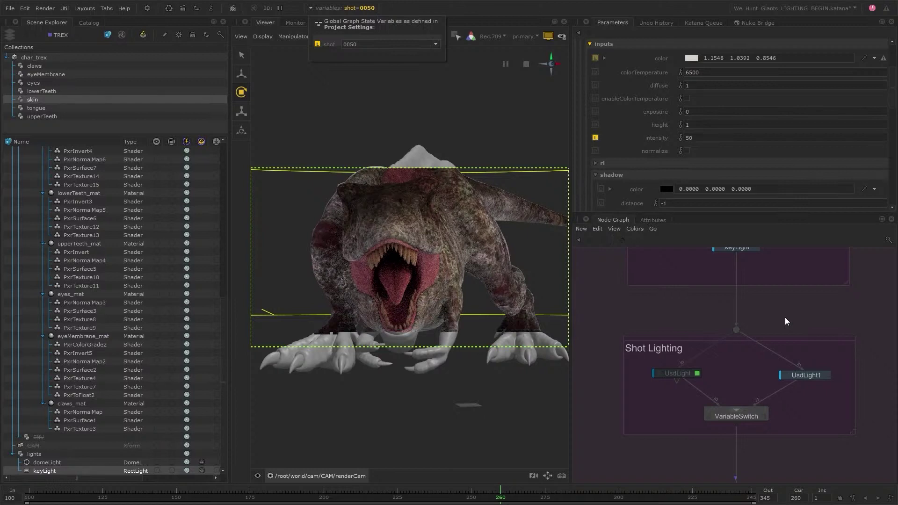
# - Set UsdLight1 in the 0050 branch to edit the light at /lights/keyLight
pyautogui.click(826, 375)
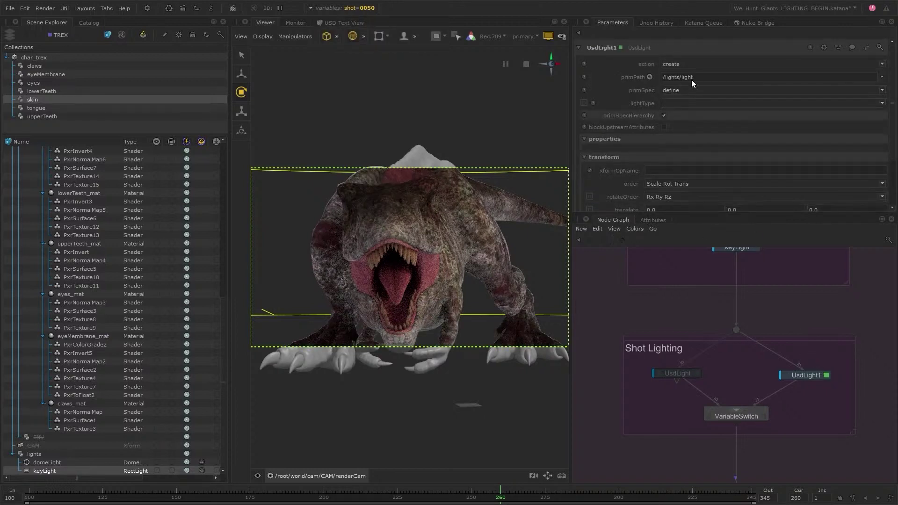
pyautogui.click(722, 61)
pyautogui.click(669, 77)
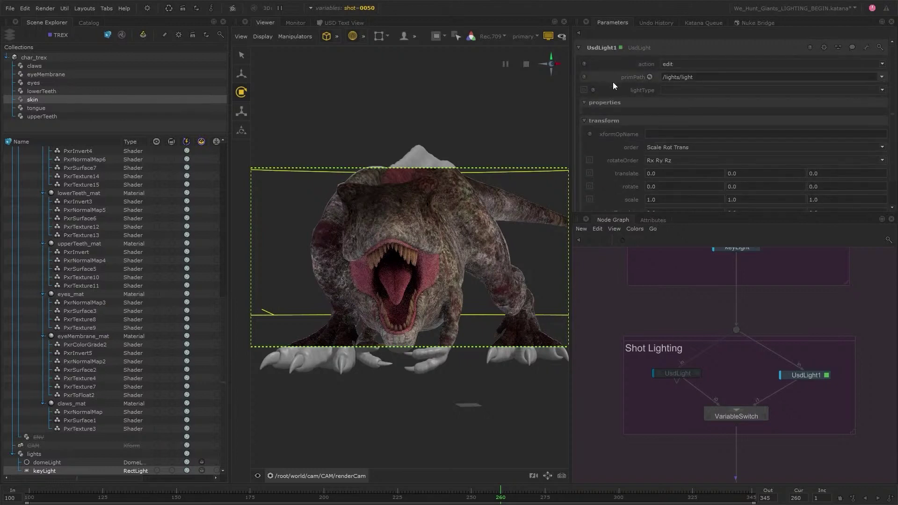
pyautogui.moveTo(55, 472); pyautogui.dragTo(714, 78)
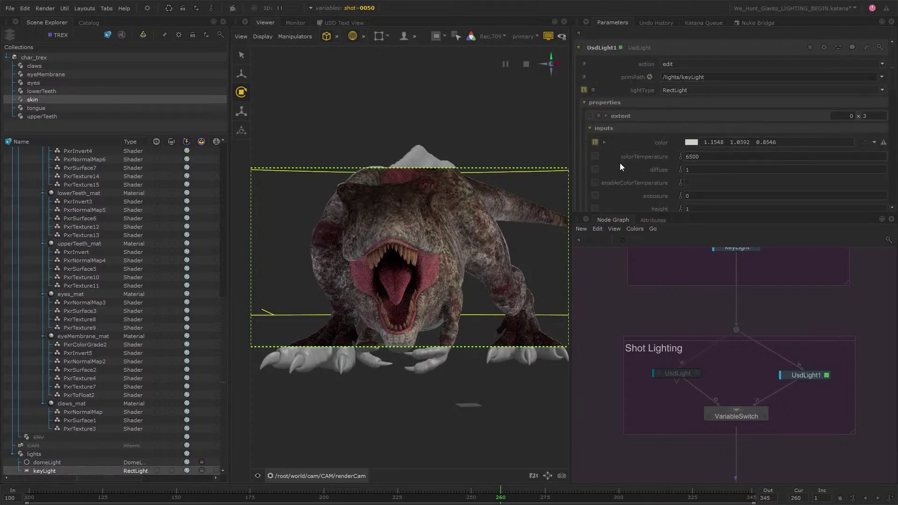
# - Set the key light's intensity to 60 in UsdLight1
pyautogui.scroll(-2, 620, 163)
pyautogui.click(699, 140)
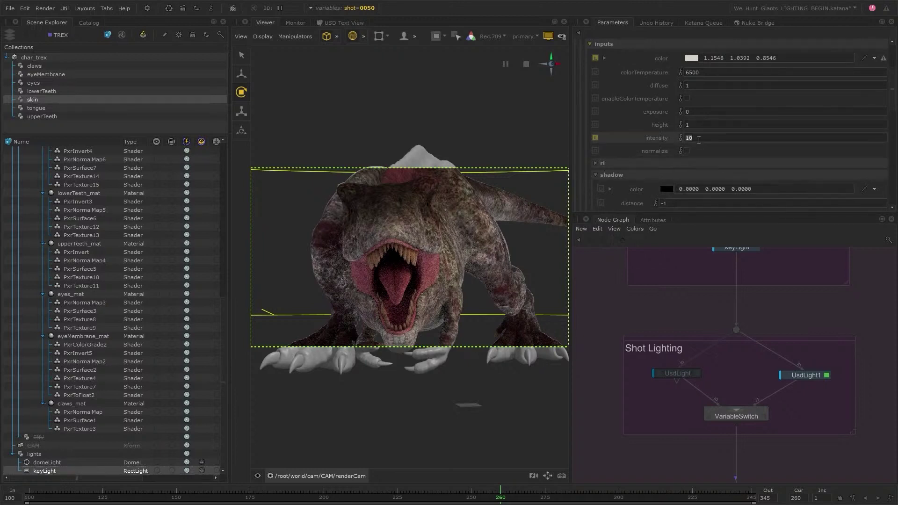
pyautogui.write('60')
pyautogui.press('Return')
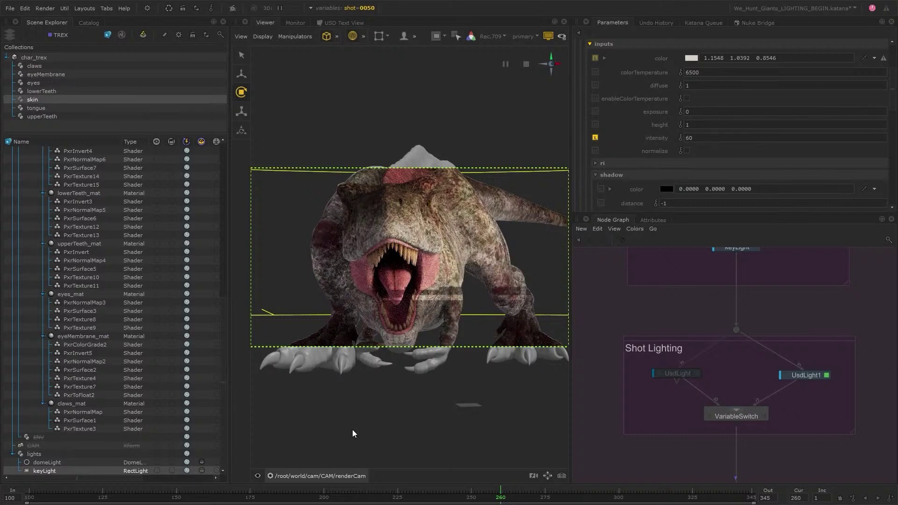
# - Look through the persp camera and move the key light sideways so it stands in front of the T-rex
pyautogui.click(330, 469)
pyautogui.click(286, 425)
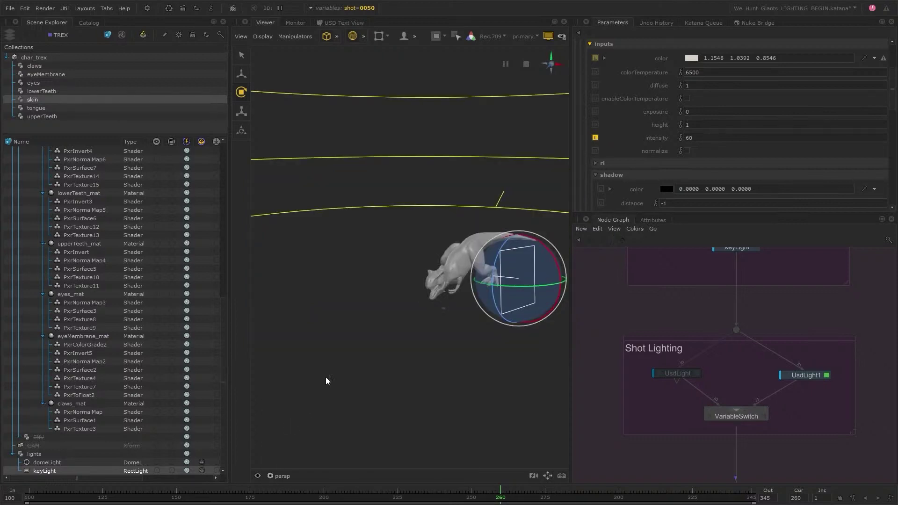
pyautogui.keyDown('alt'); pyautogui.moveTo(543, 279); pyautogui.dragTo(469, 363); pyautogui.keyUp('alt')
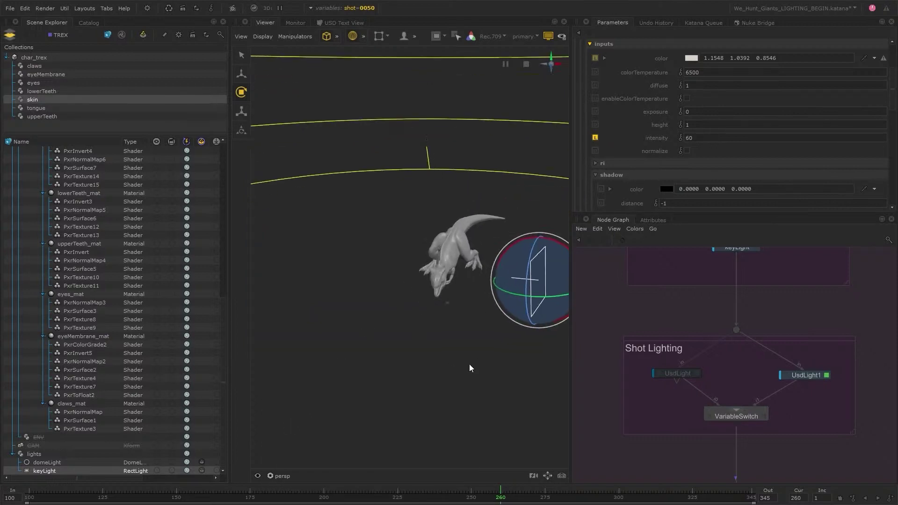
pyautogui.press('w')
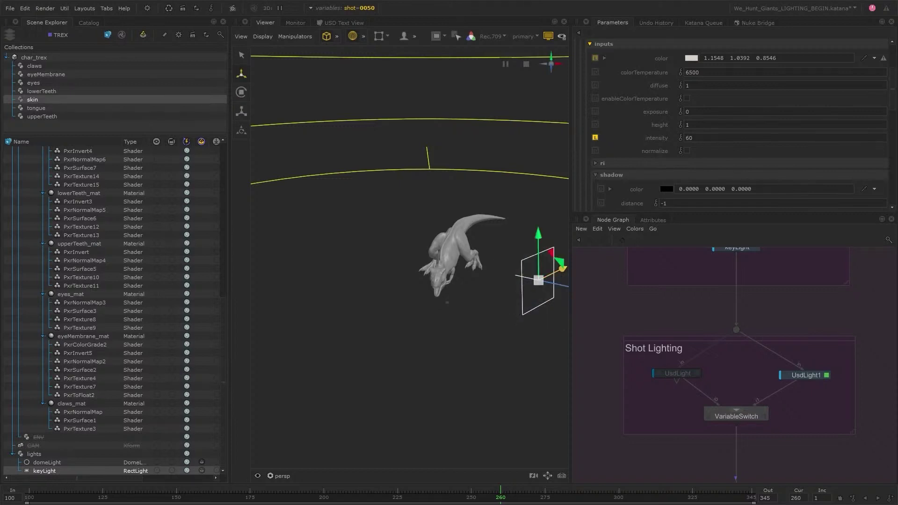
pyautogui.moveTo(562, 274); pyautogui.dragTo(505, 303)
pyautogui.press('e')
pyautogui.press('w')
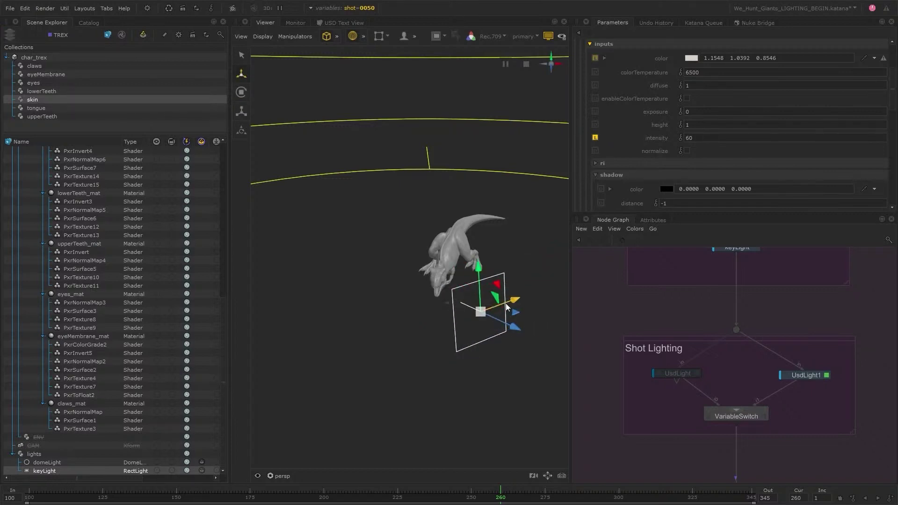
pyautogui.keyDown('alt'); pyautogui.moveTo(372, 349); pyautogui.dragTo(416, 326); pyautogui.keyUp('alt')
# - Set the Viewer's render delegate to RenderMan RIS and turn off Basic Material
pyautogui.click(45, 8)
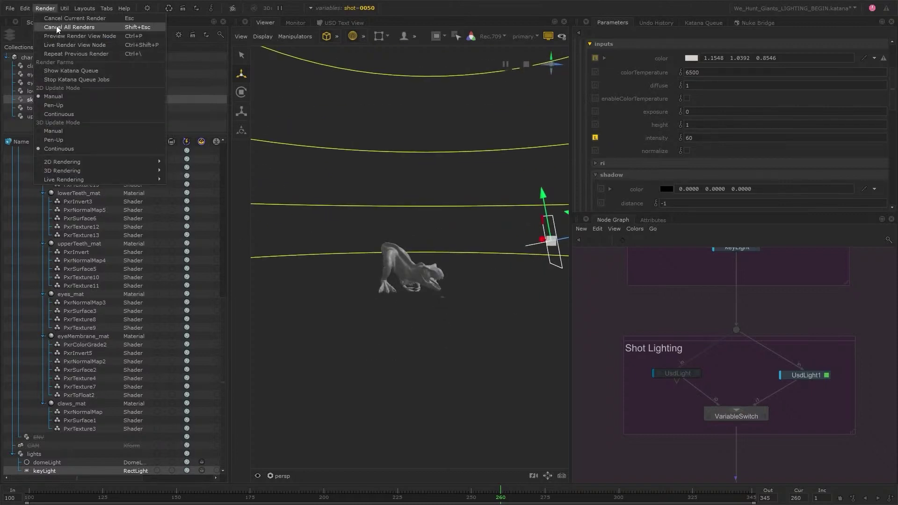
pyautogui.press('Escape')
pyautogui.click(262, 36)
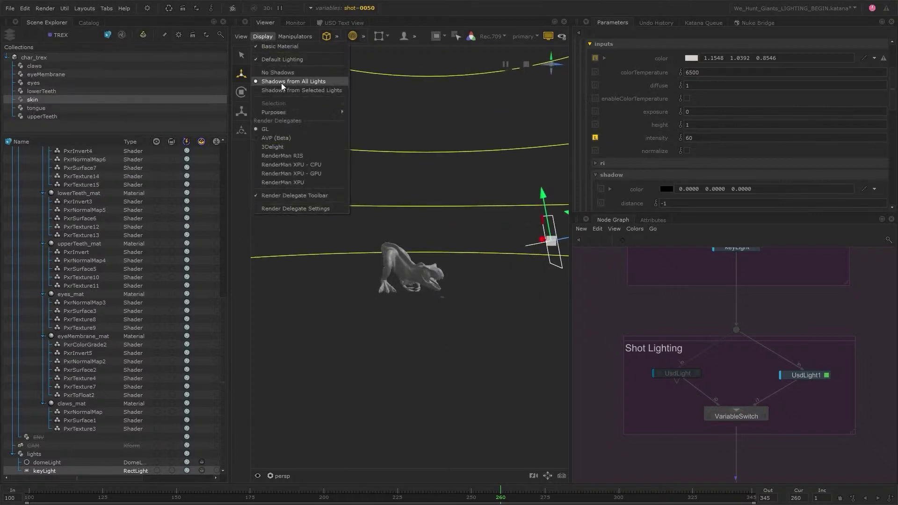
pyautogui.click(293, 155)
pyautogui.click(263, 36)
pyautogui.click(287, 48)
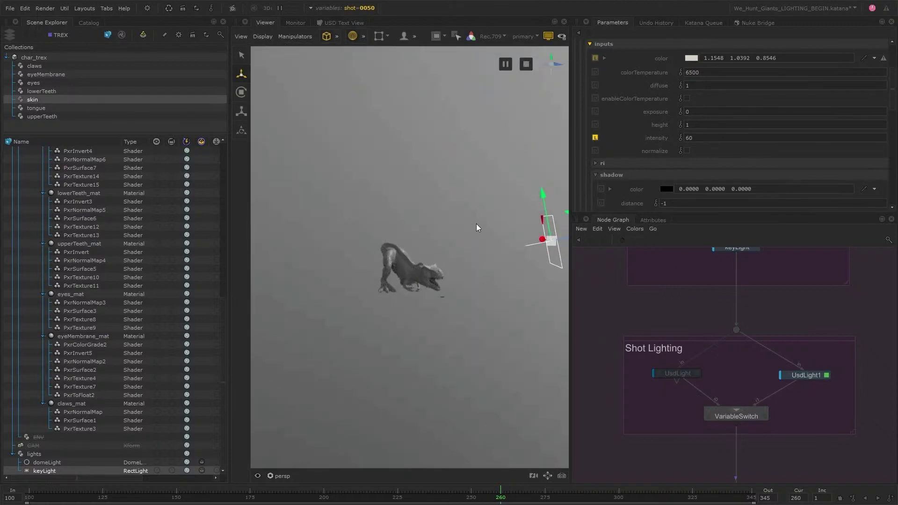
# - Move the key light closer to the T-rex in the persp view and turn off Default Lighting
pyautogui.keyDown('alt'); pyautogui.moveTo(489, 282); pyautogui.dragTo(434, 300); pyautogui.keyUp('alt')
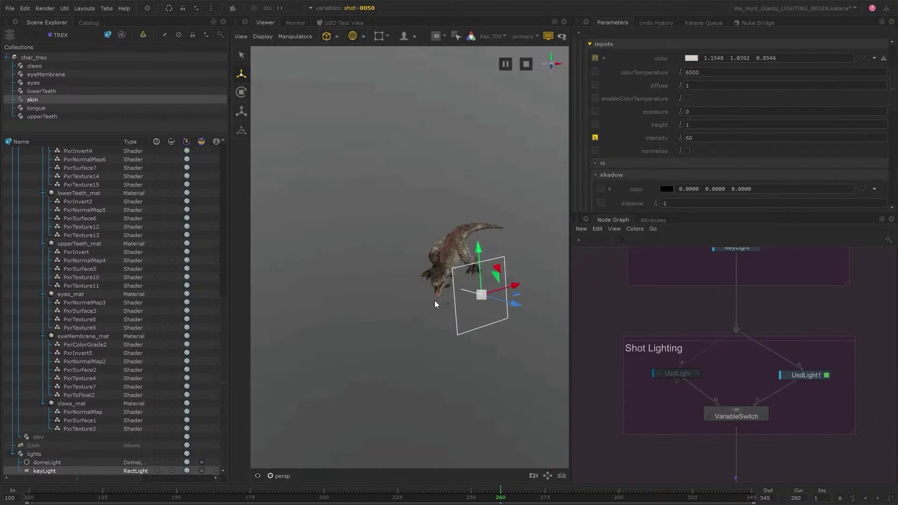
pyautogui.moveTo(514, 304); pyautogui.dragTo(494, 286)
pyautogui.click(263, 36)
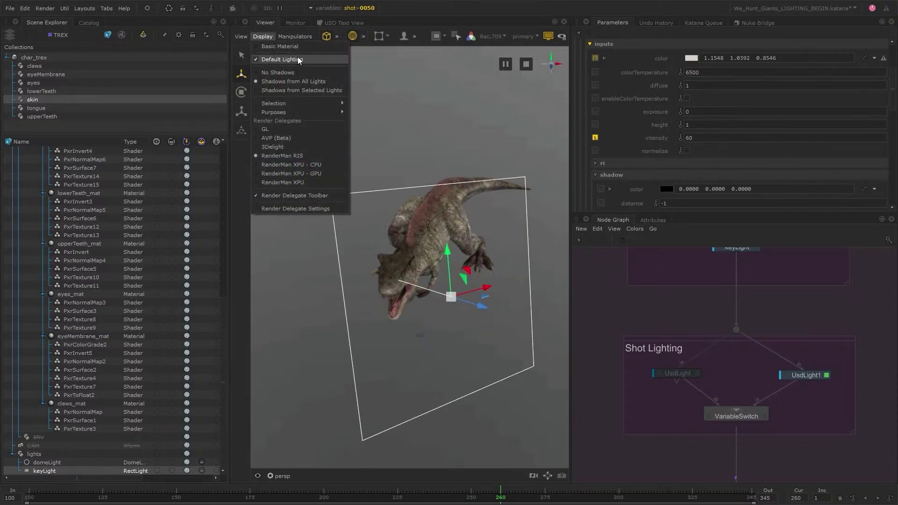
pyautogui.click(295, 56)
pyautogui.moveTo(469, 291); pyautogui.dragTo(531, 256)
# - Set the key light's intensity to 40 and its color to a warm 1.5311, 1.1240, 0.6893 in UsdLight1
pyautogui.doubleClick(705, 140)
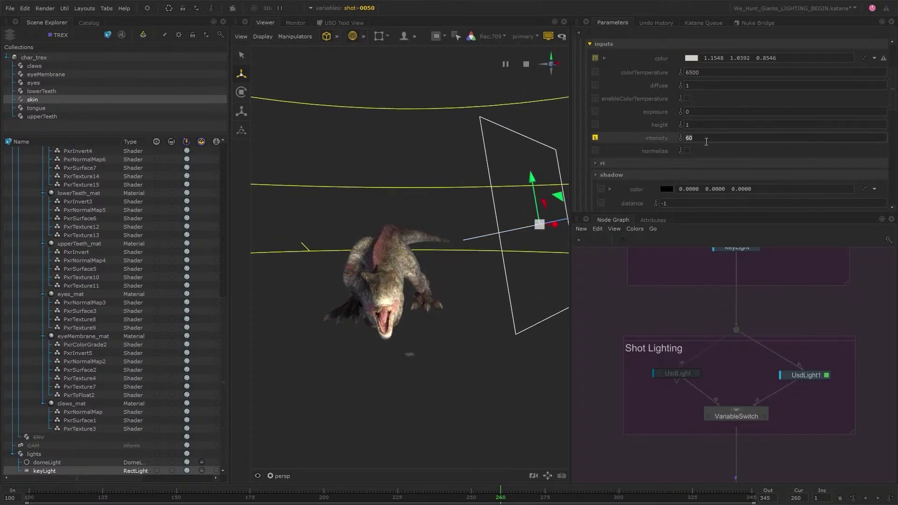
pyautogui.write('40')
pyautogui.press('Return')
pyautogui.scroll(1, 613, 100)
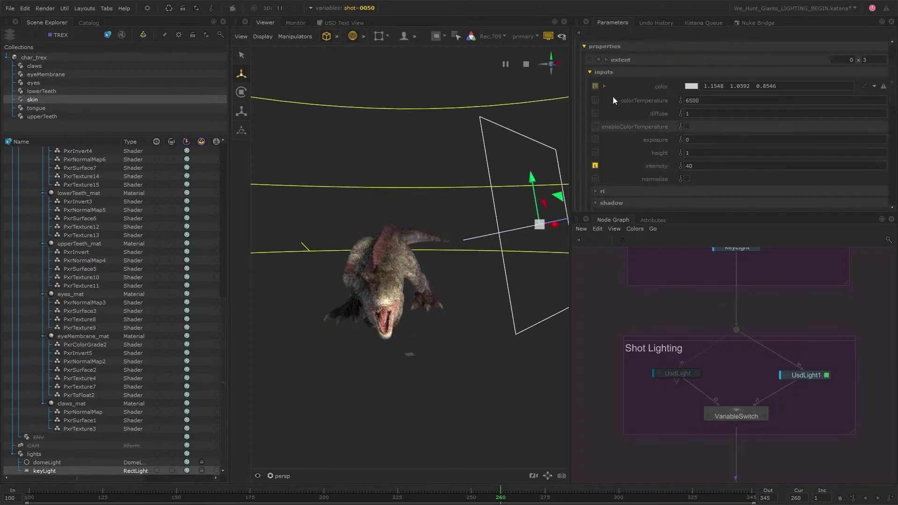
pyautogui.click(691, 86)
pyautogui.moveTo(616, 168); pyautogui.dragTo(613, 157)
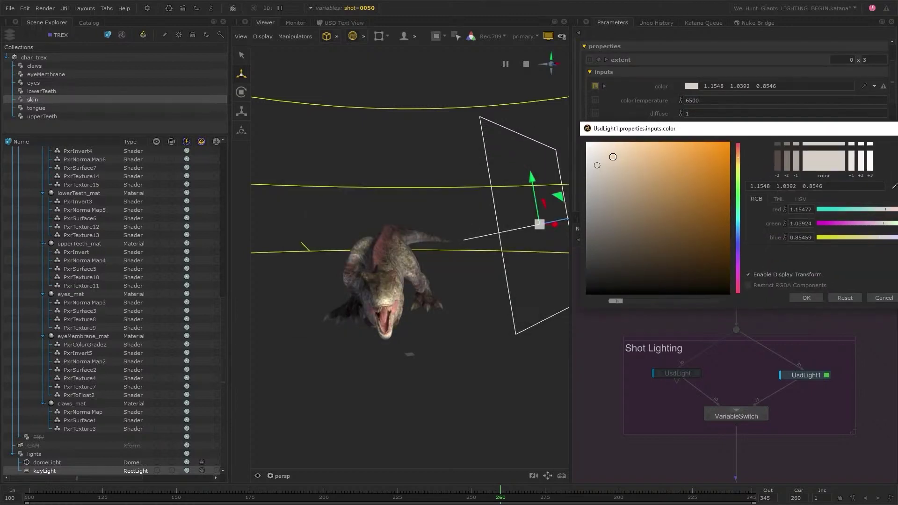
pyautogui.click(641, 202)
pyautogui.click(806, 297)
# - Scale the key light wider in the persp view and return to the translate manipulator
pyautogui.keyDown('alt'); pyautogui.moveTo(455, 307); pyautogui.dragTo(450, 326); pyautogui.keyUp('alt')
pyautogui.keyDown('alt'); pyautogui.moveTo(450, 326); pyautogui.dragTo(394, 326, button='right'); pyautogui.keyUp('alt')
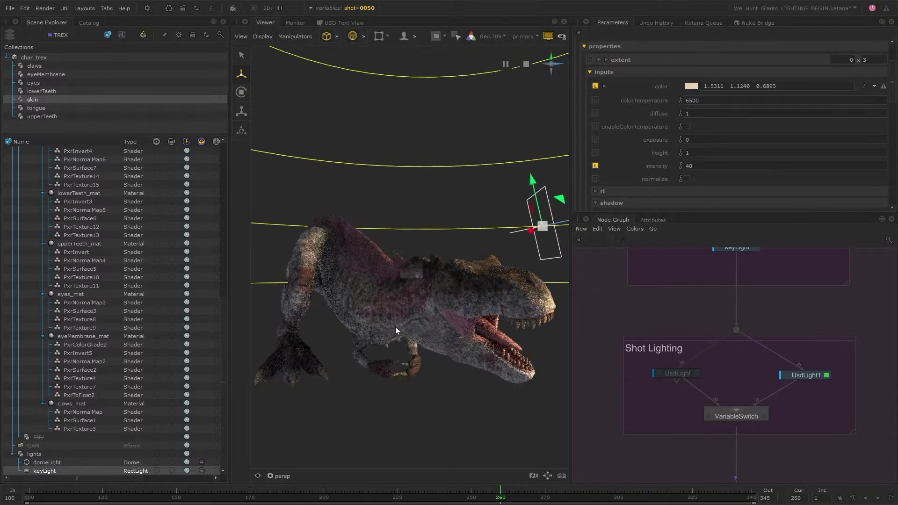
pyautogui.keyDown('alt'); pyautogui.moveTo(395, 327); pyautogui.dragTo(453, 256); pyautogui.keyUp('alt')
pyautogui.press('e')
pyautogui.press('r')
pyautogui.moveTo(515, 237); pyautogui.dragTo(624, 230)
pyautogui.press('w')
pyautogui.keyDown('alt'); pyautogui.moveTo(494, 337); pyautogui.dragTo(451, 304); pyautogui.keyUp('alt')
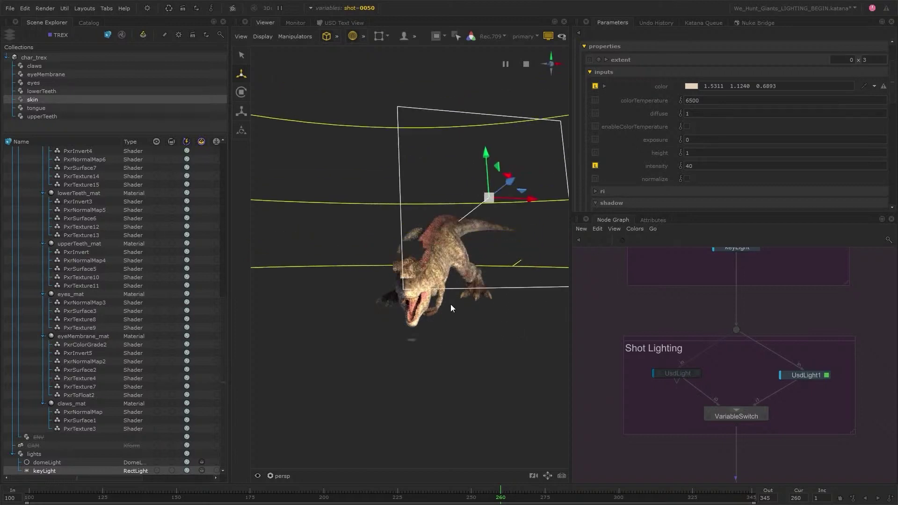
# - Turn Basic Material back on for the Viewer so the T-rex displays without its textures
pyautogui.click(261, 38)
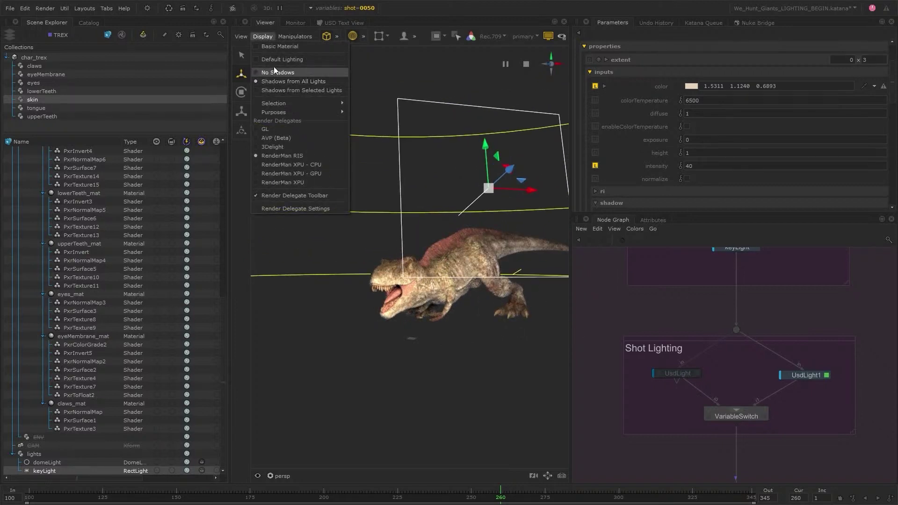
pyautogui.click(244, 21)
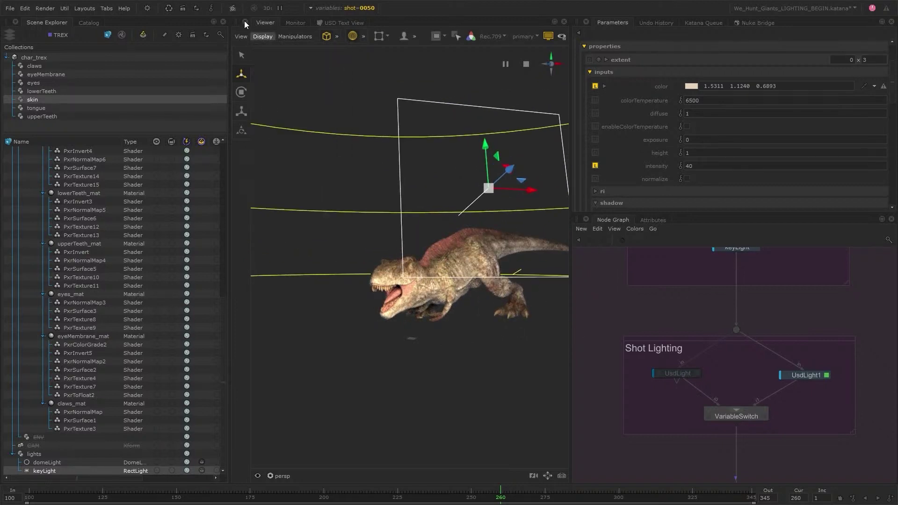
pyautogui.click(262, 36)
pyautogui.click(278, 46)
pyautogui.click(266, 39)
pyautogui.click(274, 46)
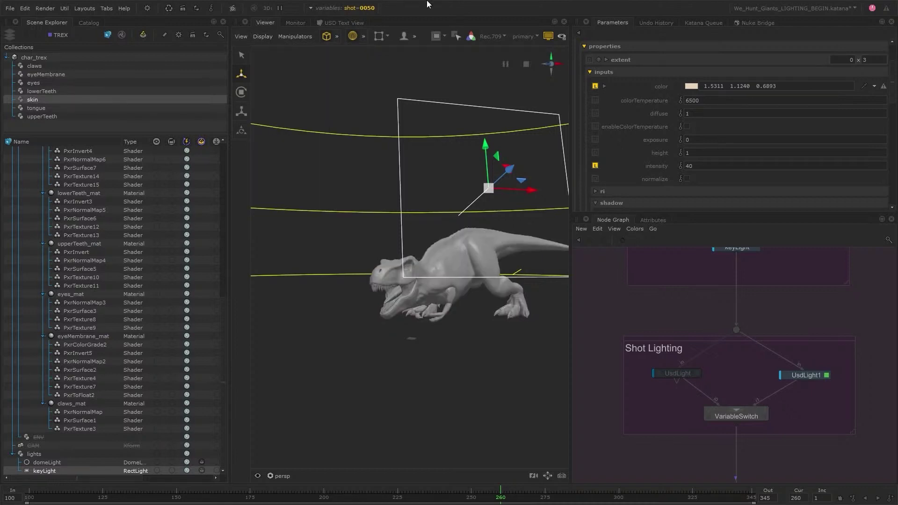
pyautogui.click(261, 36)
pyautogui.moveTo(312, 112)
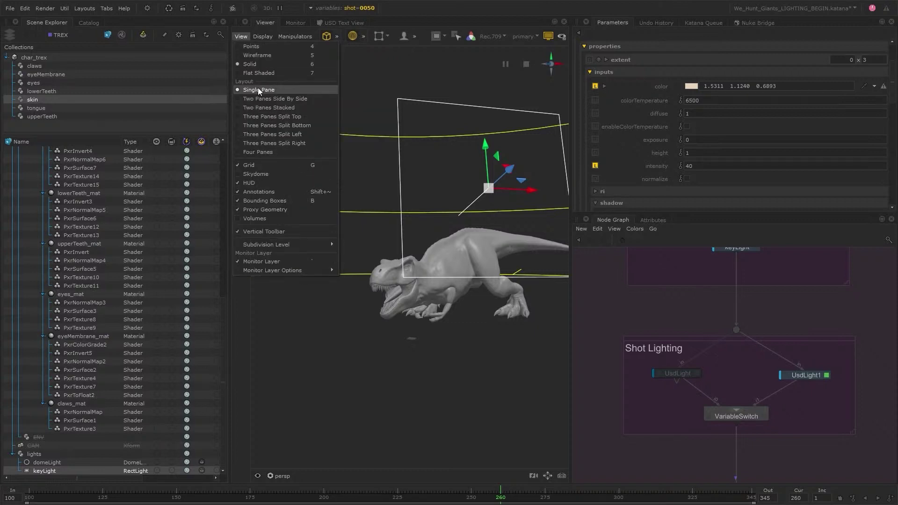
pyautogui.click(445, 13)
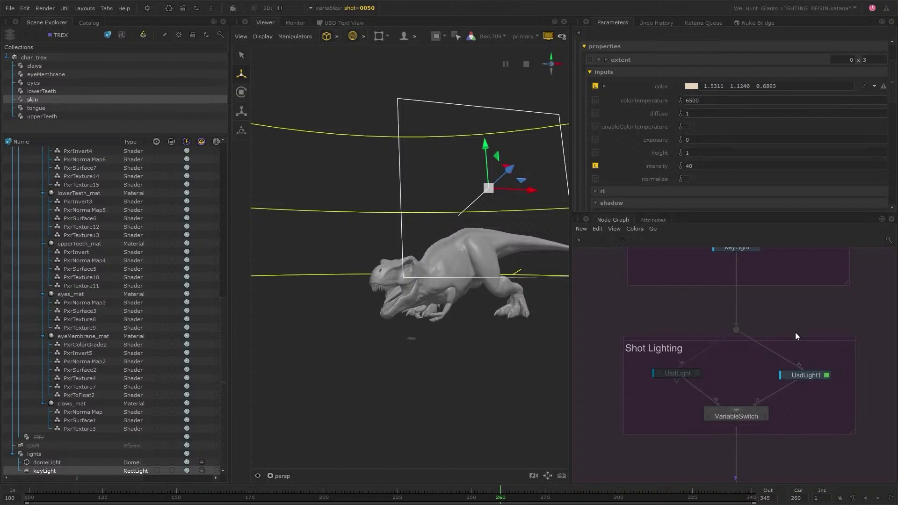
# - Collapse the domeLight and keyLight nodes in Sequence Lighting into a UsdLayerExportGroup and open the group's parameters
pyautogui.moveTo(785, 242); pyautogui.dragTo(785, 295, button='middle')
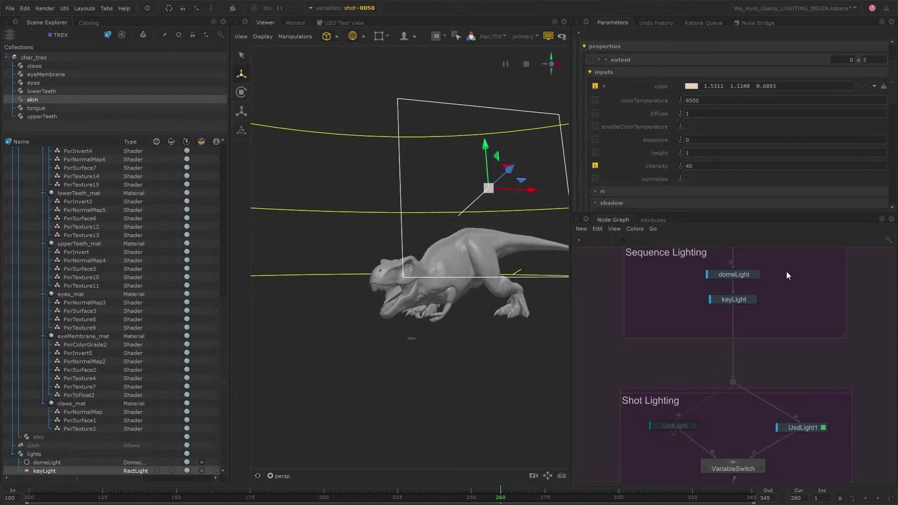
pyautogui.moveTo(792, 269); pyautogui.dragTo(683, 322)
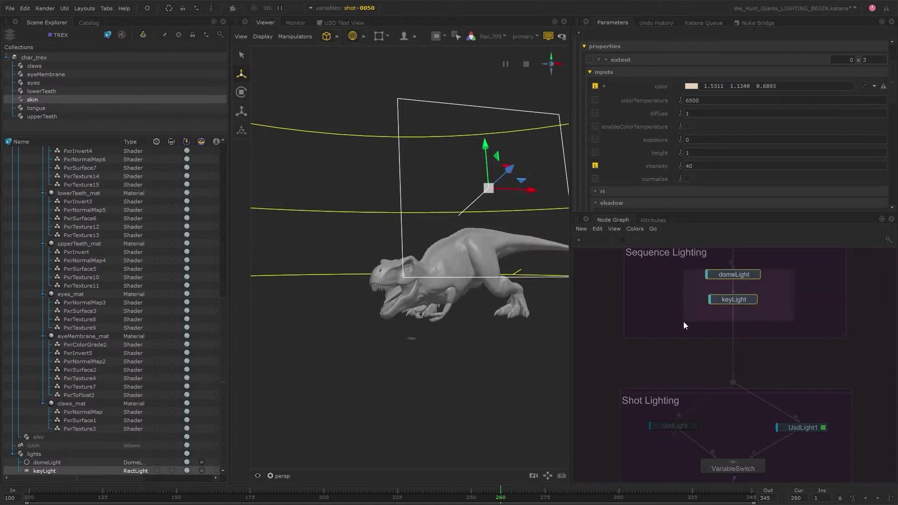
pyautogui.click(765, 316)
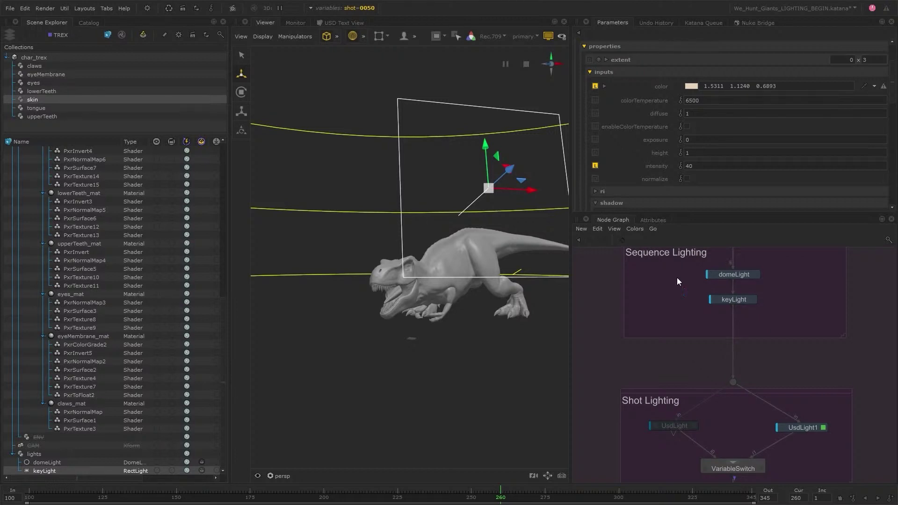
pyautogui.moveTo(677, 277); pyautogui.dragTo(785, 307)
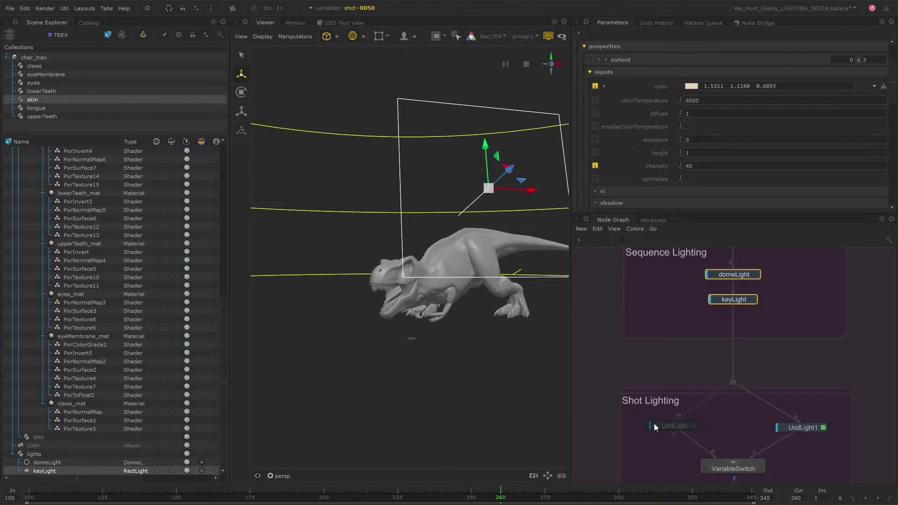
pyautogui.moveTo(631, 422); pyautogui.dragTo(819, 419)
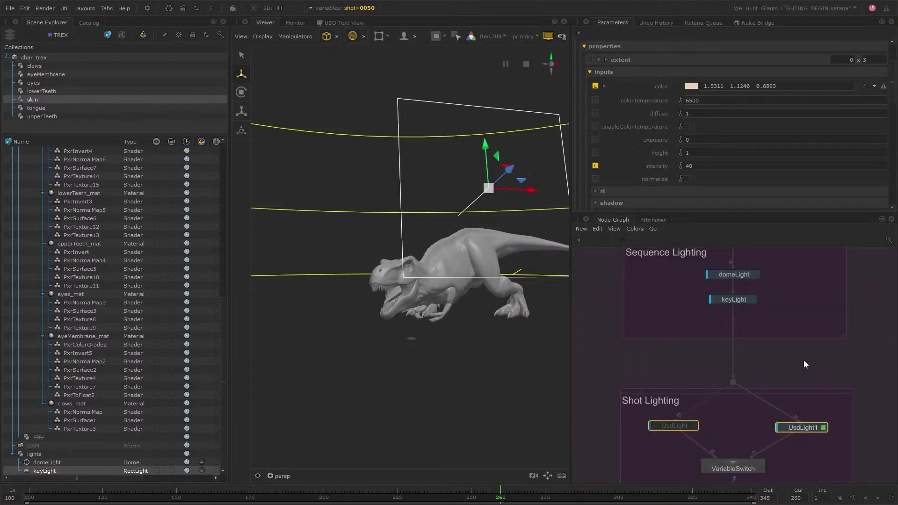
pyautogui.moveTo(699, 306); pyautogui.dragTo(759, 268)
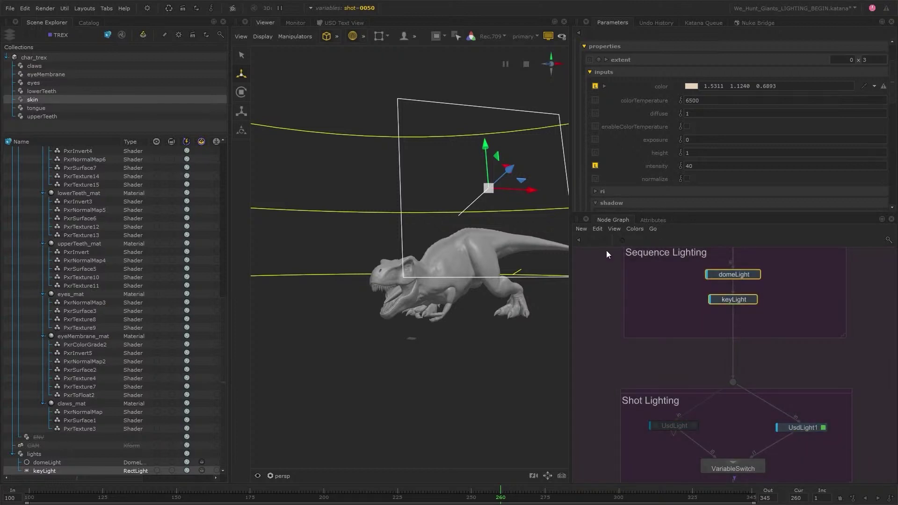
pyautogui.click(599, 229)
pyautogui.click(723, 422)
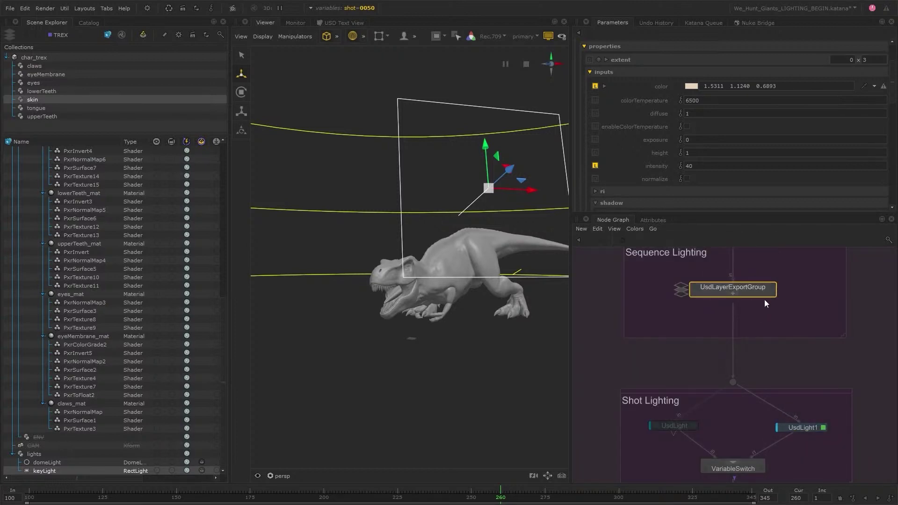
pyautogui.doubleClick(768, 287)
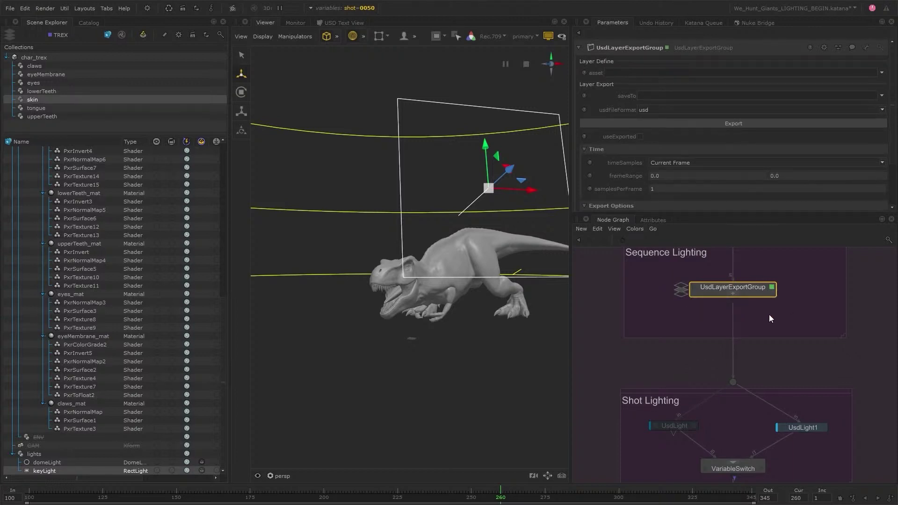
pyautogui.click(790, 312)
pyautogui.moveTo(675, 277); pyautogui.dragTo(794, 306)
pyautogui.click(823, 309)
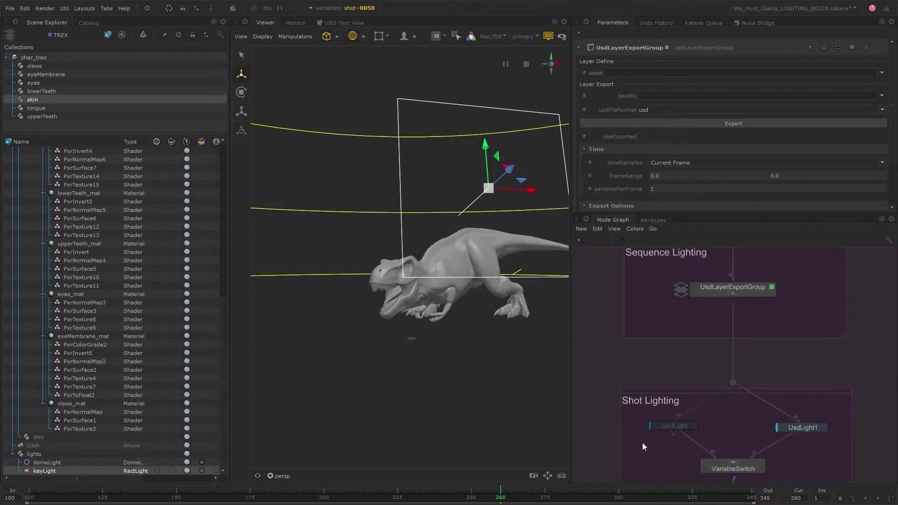
pyautogui.doubleClick(677, 426)
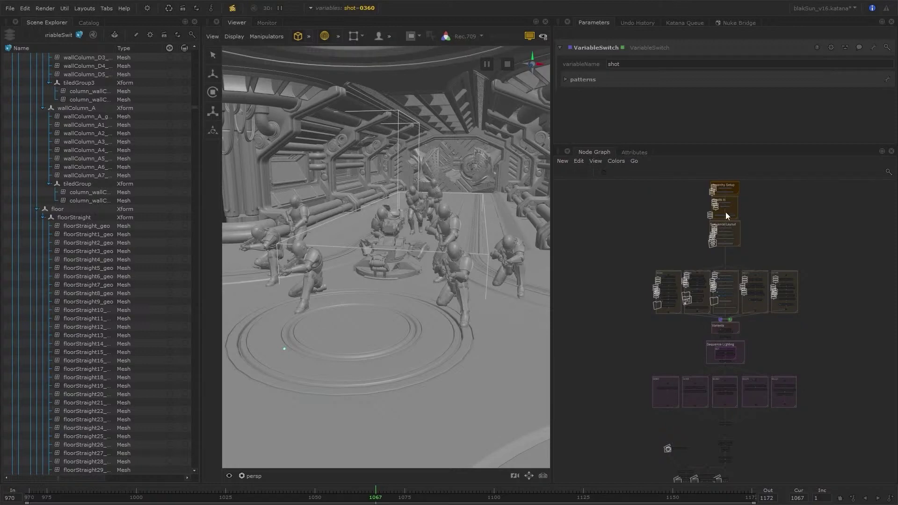
# - Check which shots the shot graph state variable offers in the blakSun project, keeping 0360
pyautogui.click(362, 8)
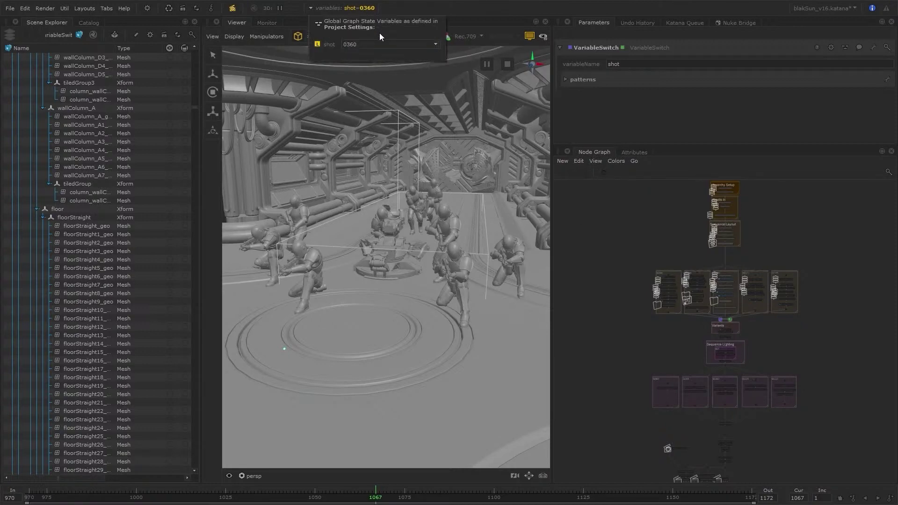
pyautogui.click(428, 44)
pyautogui.click(501, 6)
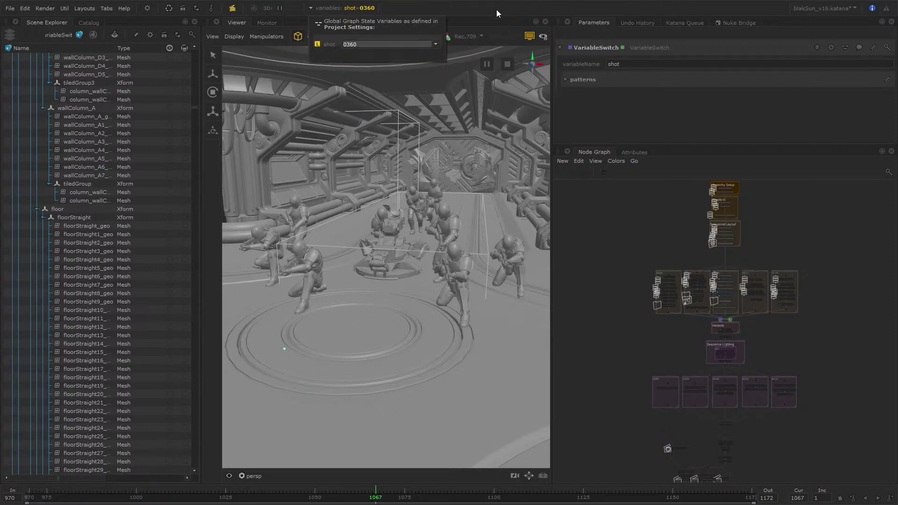
pyautogui.click(495, 9)
# - Examine the spaceship corridor set of shot 0360 from outside and from within, around the soldiers
pyautogui.scroll(-10, 379, 254)
pyautogui.keyDown('alt'); pyautogui.moveTo(378, 253); pyautogui.dragTo(425, 266); pyautogui.keyUp('alt')
pyautogui.keyDown('alt'); pyautogui.moveTo(425, 265); pyautogui.dragTo(371, 240, button='middle'); pyautogui.keyUp('alt')
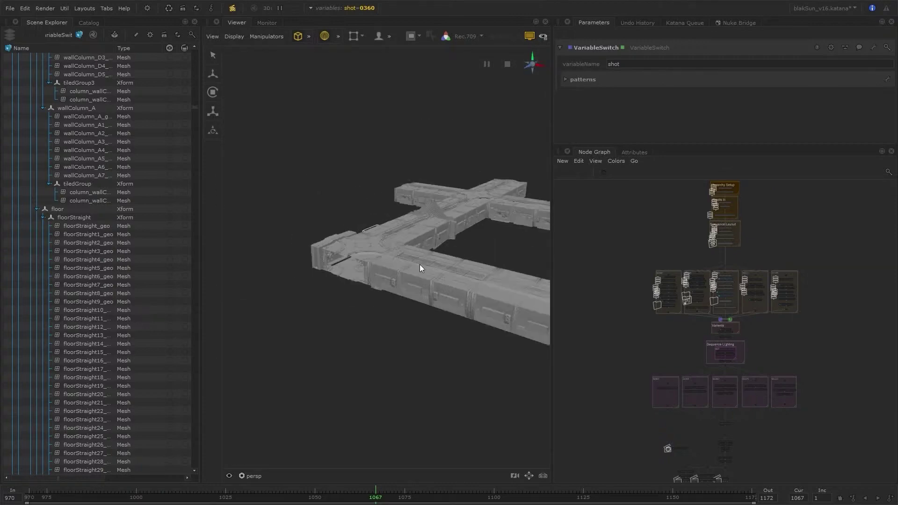
pyautogui.keyDown('alt'); pyautogui.moveTo(371, 240); pyautogui.dragTo(357, 226); pyautogui.keyUp('alt')
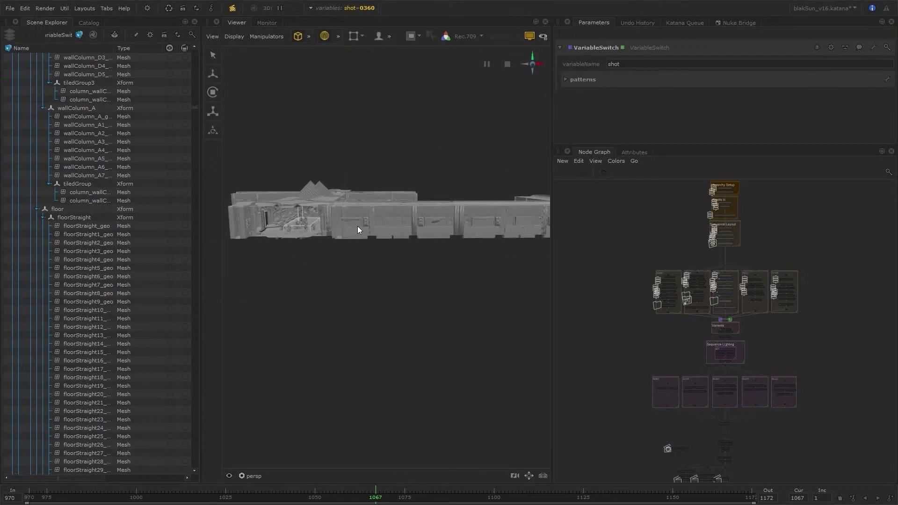
pyautogui.keyDown('alt'); pyautogui.moveTo(357, 226); pyautogui.dragTo(389, 248, button='middle'); pyautogui.keyUp('alt')
pyautogui.keyDown('alt'); pyautogui.moveTo(389, 248); pyautogui.dragTo(506, 262, button='right'); pyautogui.keyUp('alt')
pyautogui.keyDown('alt'); pyautogui.moveTo(505, 262); pyautogui.dragTo(454, 243); pyautogui.keyUp('alt')
pyautogui.keyDown('alt'); pyautogui.moveTo(453, 243); pyautogui.dragTo(462, 244, button='right'); pyautogui.keyUp('alt')
pyautogui.keyDown('alt'); pyautogui.moveTo(462, 245); pyautogui.dragTo(482, 256); pyautogui.keyUp('alt')
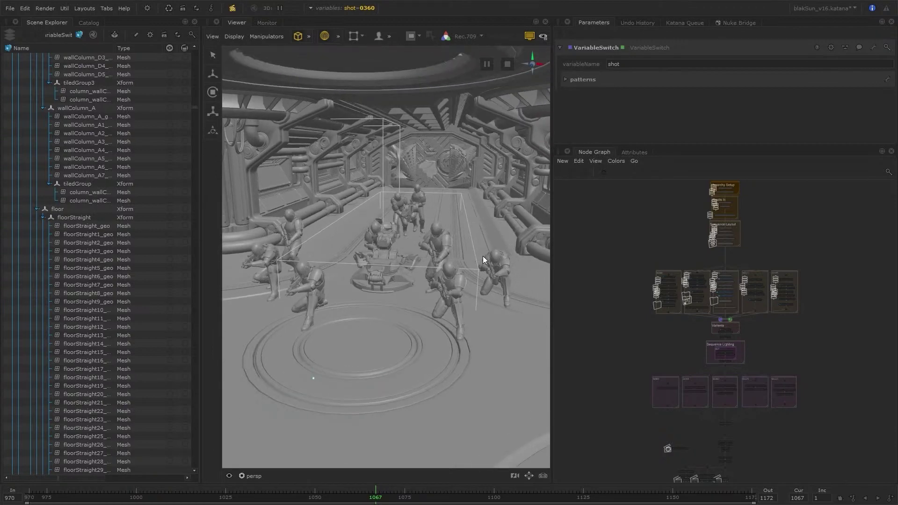
# - Collapse the Hierarchy Setup, Assets In and Sequence Layout nodes together into a UsdLayerExportGroup
pyautogui.scroll(3, 795, 219)
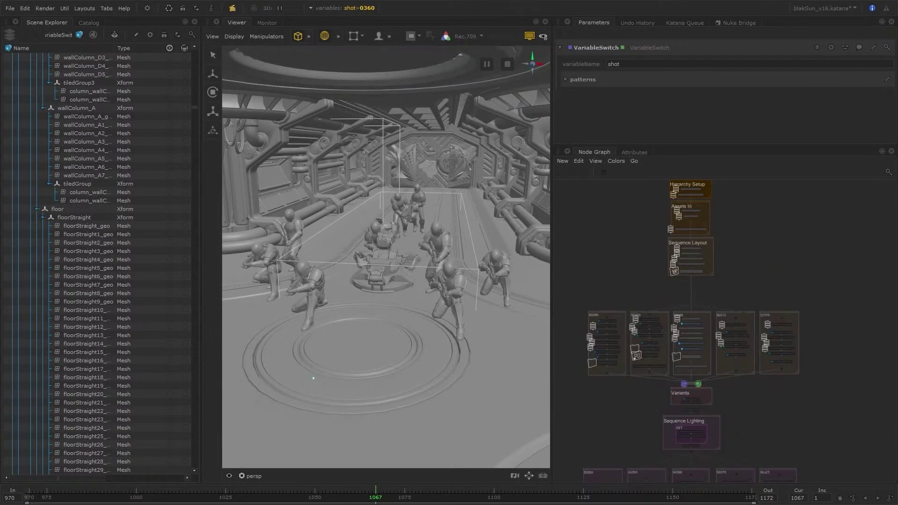
pyautogui.scroll(2, 730, 227)
pyautogui.scroll(3, 720, 232)
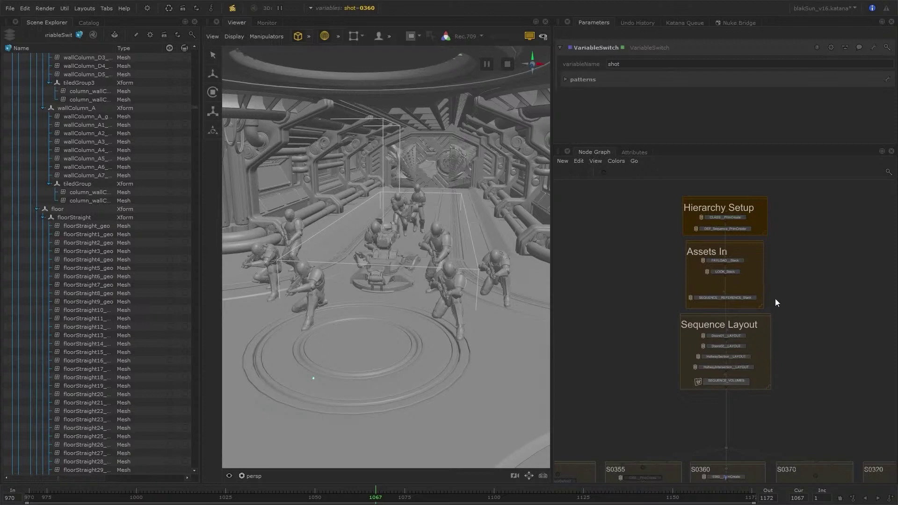
pyautogui.scroll(3, 790, 336)
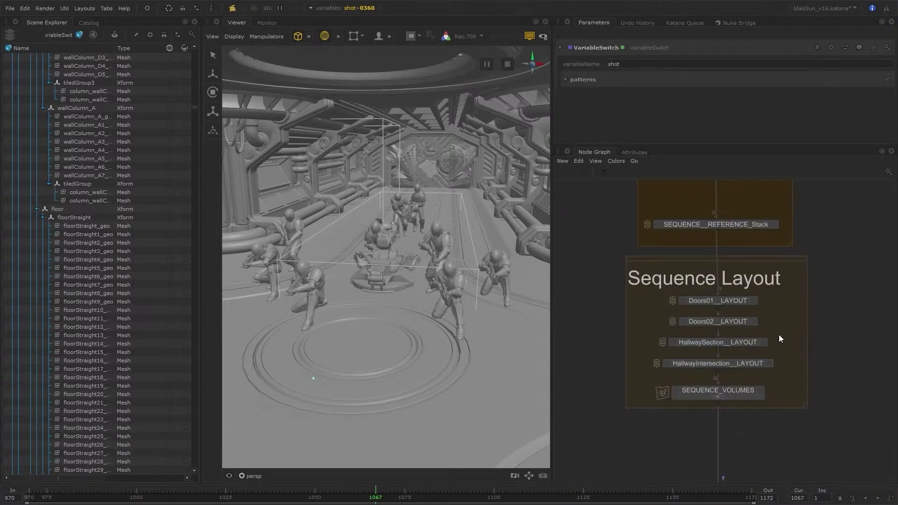
pyautogui.scroll(-3, 778, 335)
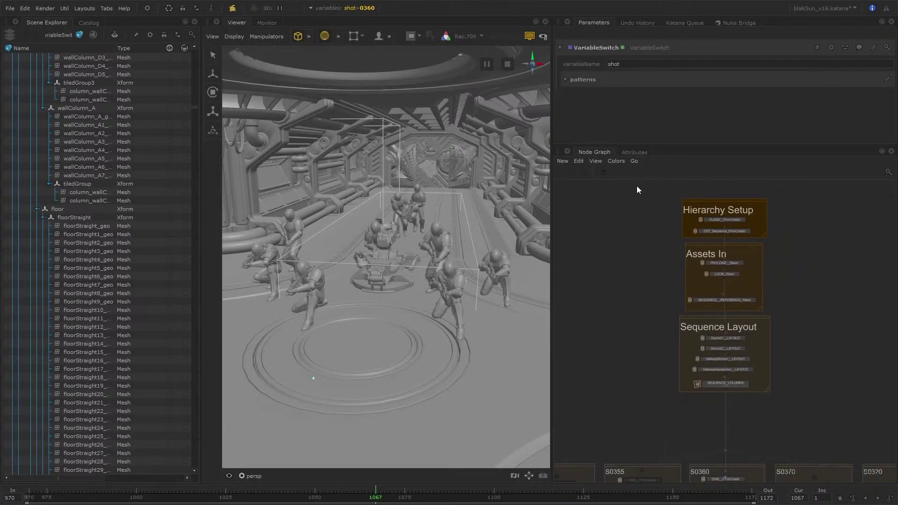
pyautogui.moveTo(636, 187); pyautogui.dragTo(821, 419)
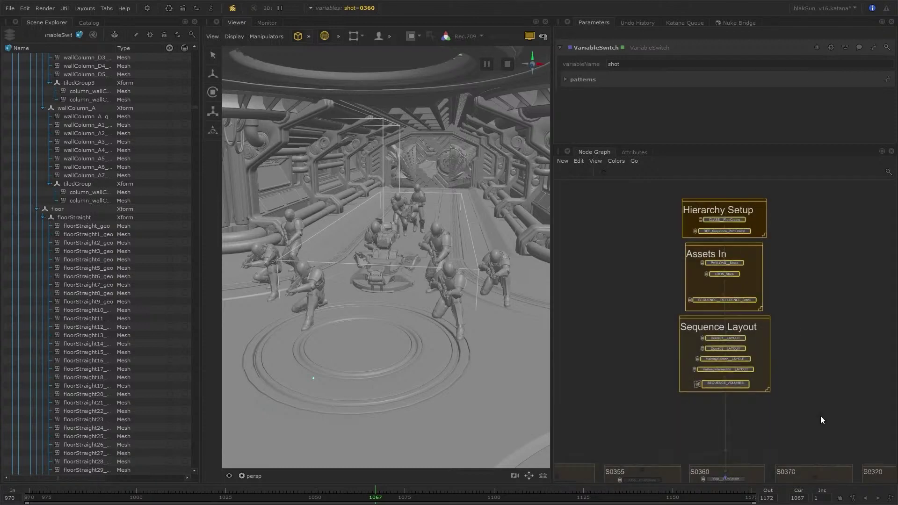
pyautogui.click(579, 161)
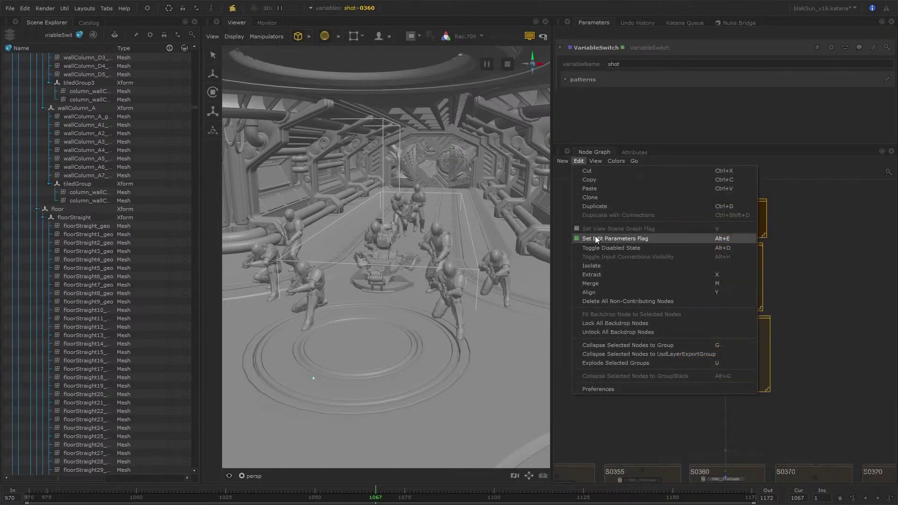
pyautogui.click(702, 355)
# - Move the new UsdLayerExportGroup node down to just above the shot branches and open its export parameters
pyautogui.moveTo(734, 305); pyautogui.dragTo(735, 426)
pyautogui.scroll(3, 728, 430)
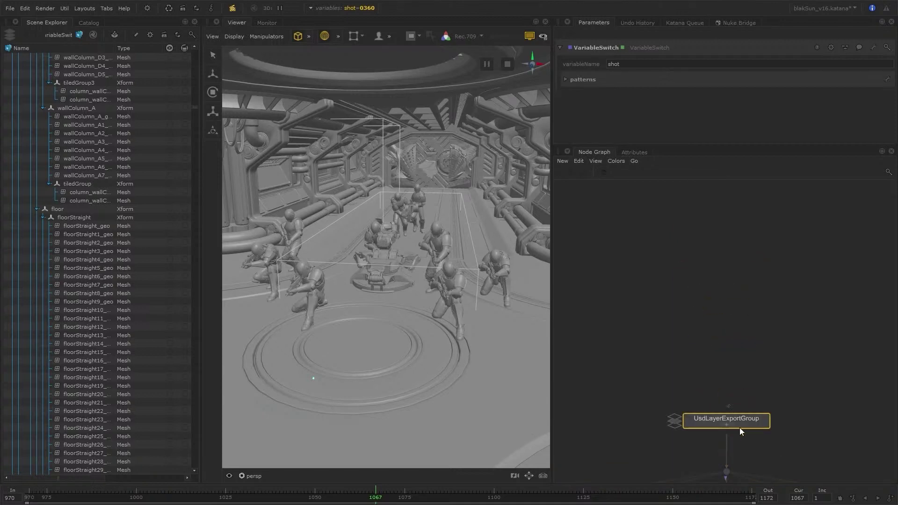
pyautogui.moveTo(723, 424); pyautogui.dragTo(722, 273, button='middle')
pyautogui.scroll(3, 721, 273)
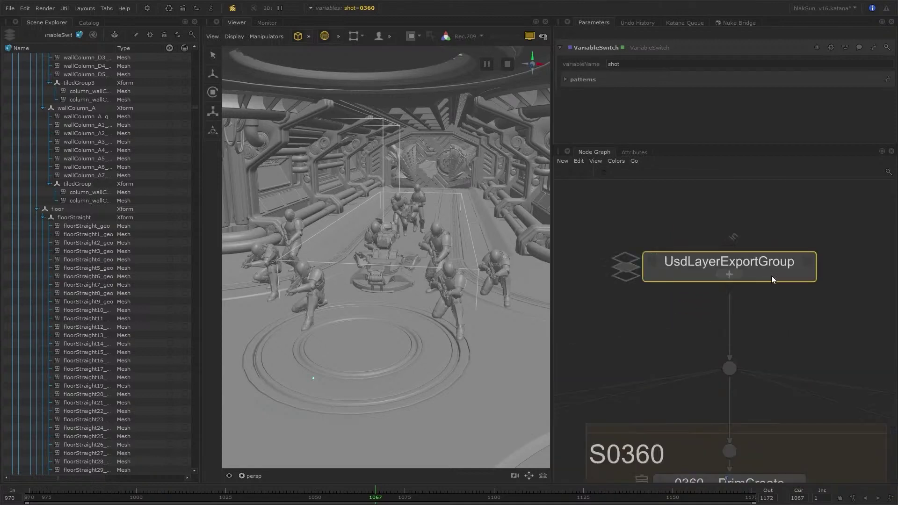
pyautogui.click(805, 262)
pyautogui.click(773, 304)
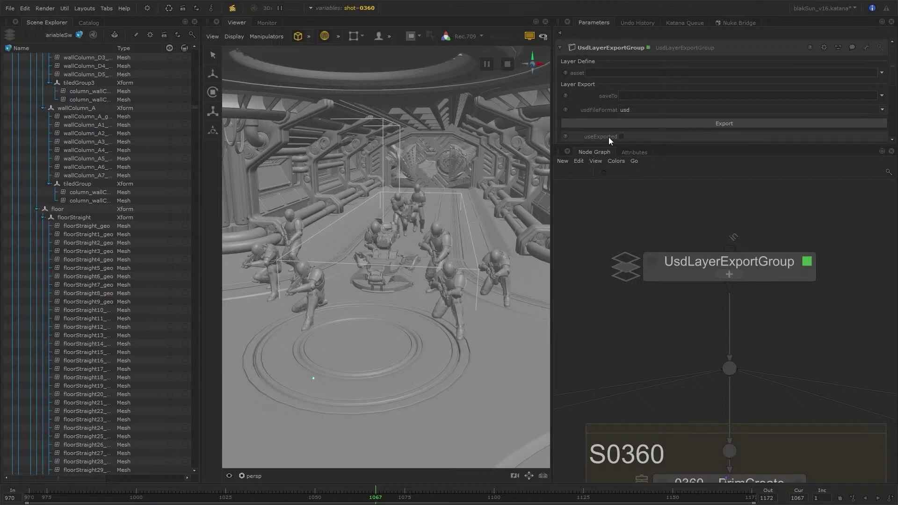
pyautogui.scroll(-2, 624, 136)
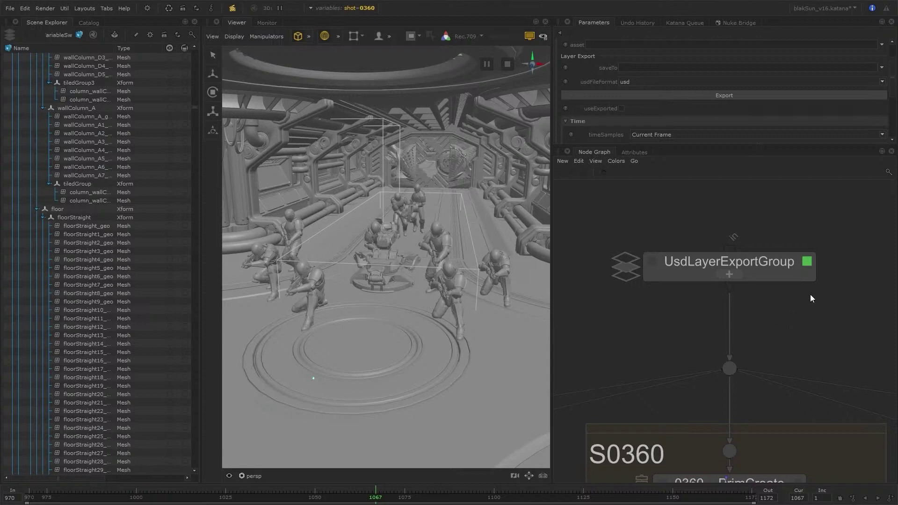
# - Collapse the S0350 nodes from UsdLayerDefine2 down to 0350_Doors_ANIM into a UsdLayerExportGroup
pyautogui.scroll(-4, 816, 294)
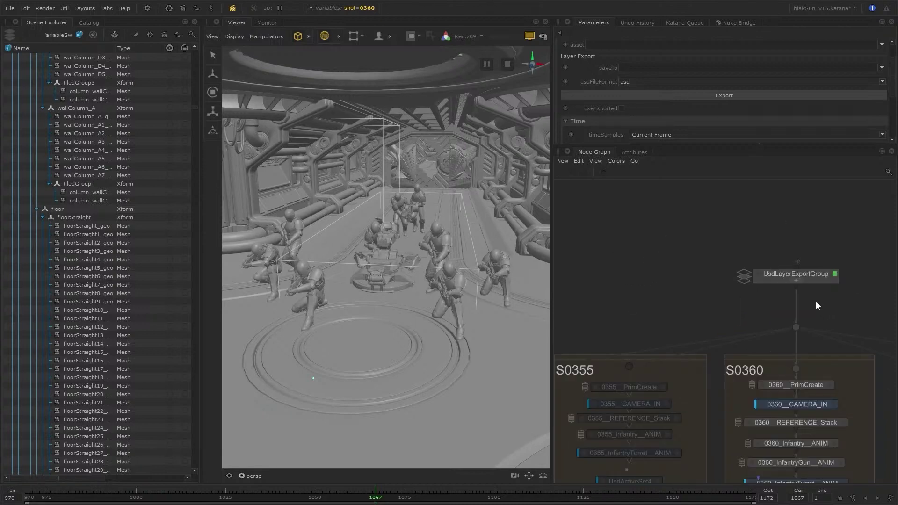
pyautogui.moveTo(655, 250); pyautogui.dragTo(742, 192, button='middle')
pyautogui.moveTo(622, 248); pyautogui.dragTo(739, 403)
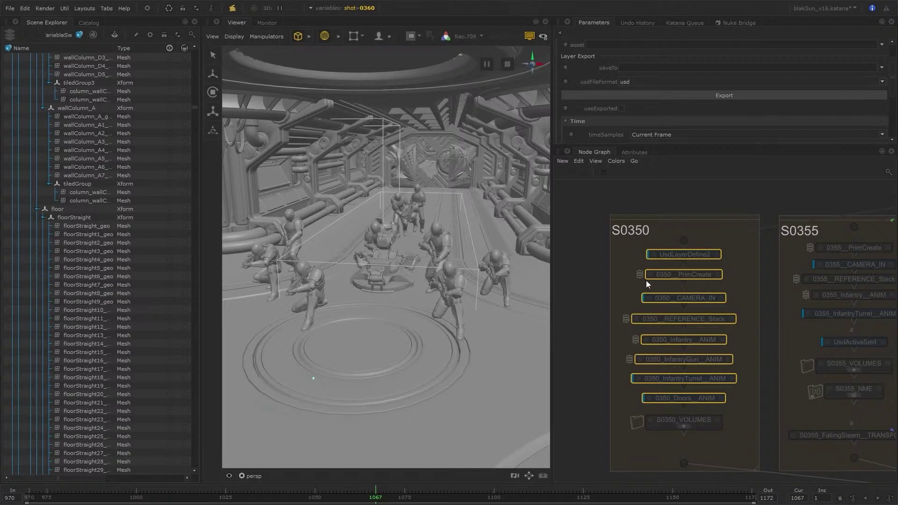
pyautogui.click(578, 161)
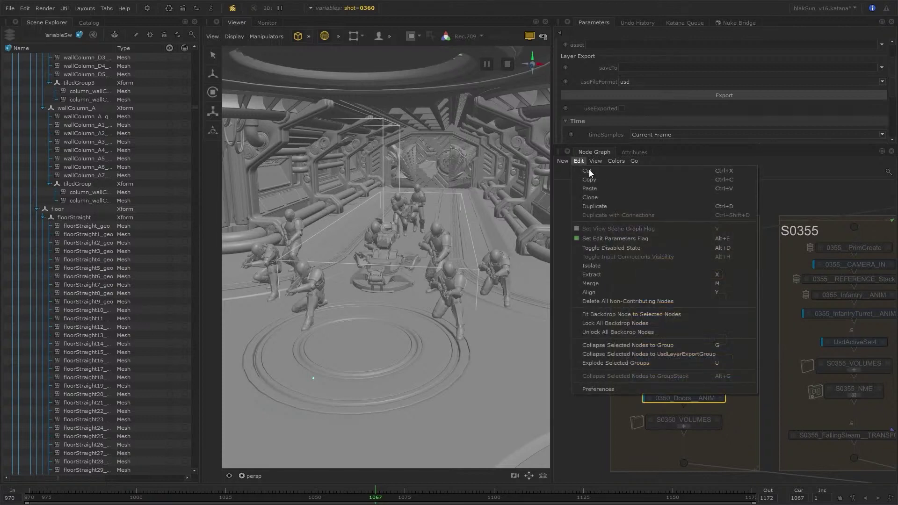
pyautogui.click(667, 362)
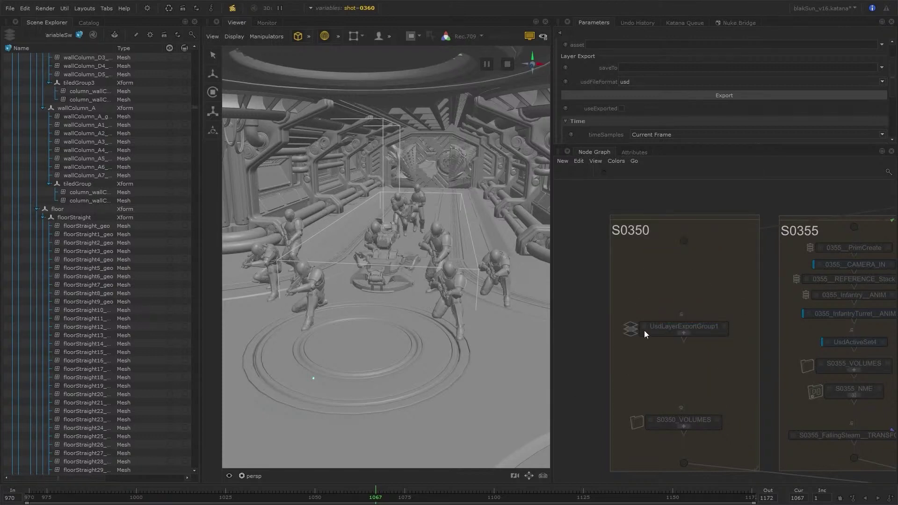
pyautogui.click(705, 326)
pyautogui.scroll(-3, 725, 328)
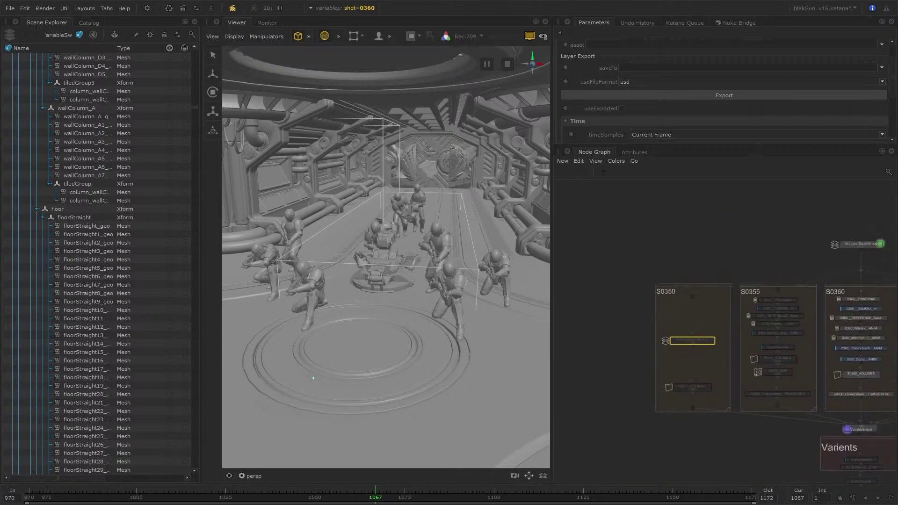
pyautogui.click(745, 242)
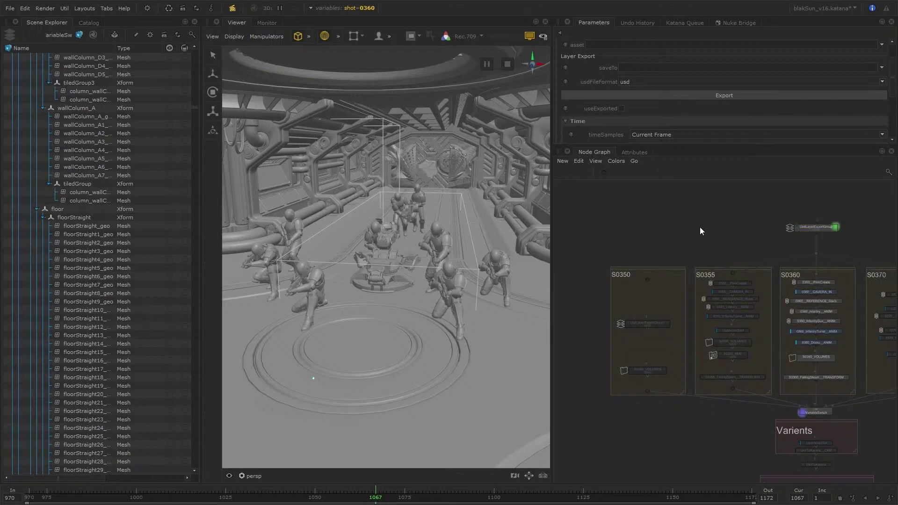
# - Insert a UsdTransformSet node between the S0350 export group and S0350_VOLUMES, and turn off dimming of non-contributing nodes
pyautogui.press('Tab')
pyautogui.write('usd')
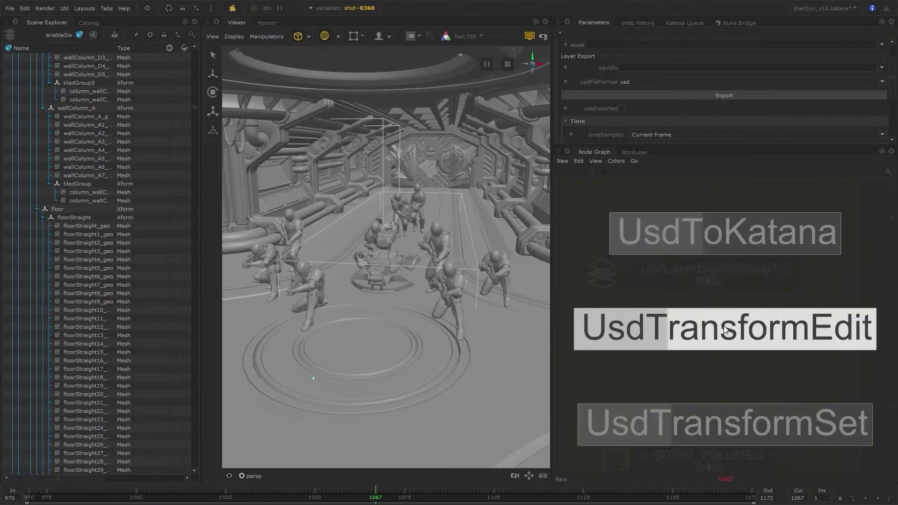
pyautogui.click(725, 426)
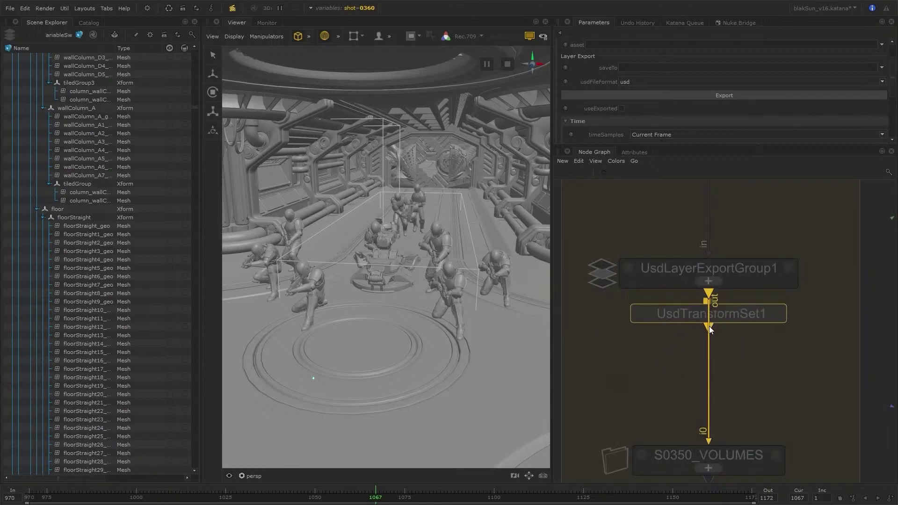
pyautogui.click(714, 338)
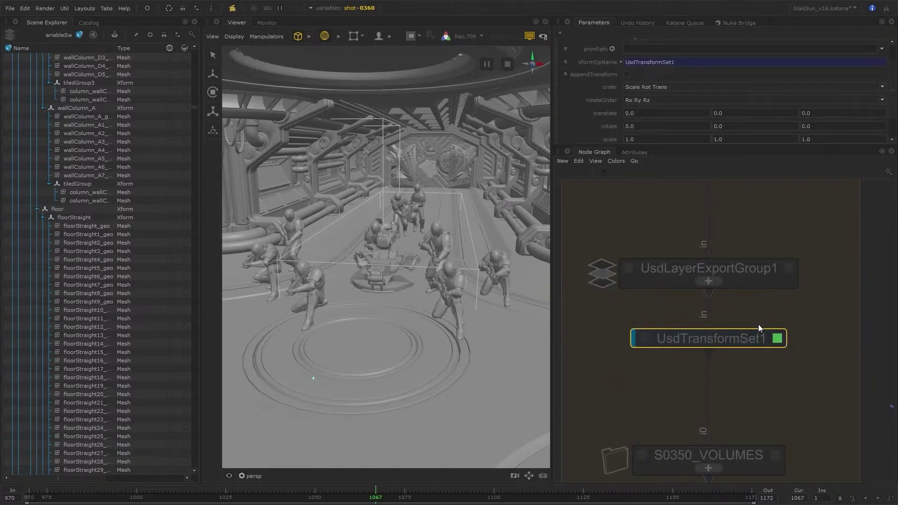
pyautogui.click(595, 161)
pyautogui.click(635, 209)
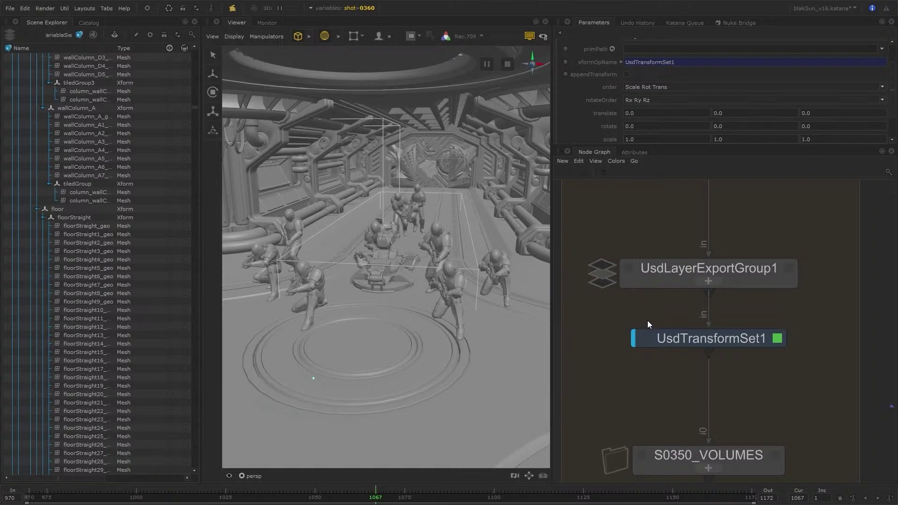
# - Open the export parameters of the S0350 UsdLayerExportGroup and review how it sits among the shot branches
pyautogui.moveTo(598, 311); pyautogui.dragTo(804, 363)
pyautogui.click(786, 360)
pyautogui.click(789, 262)
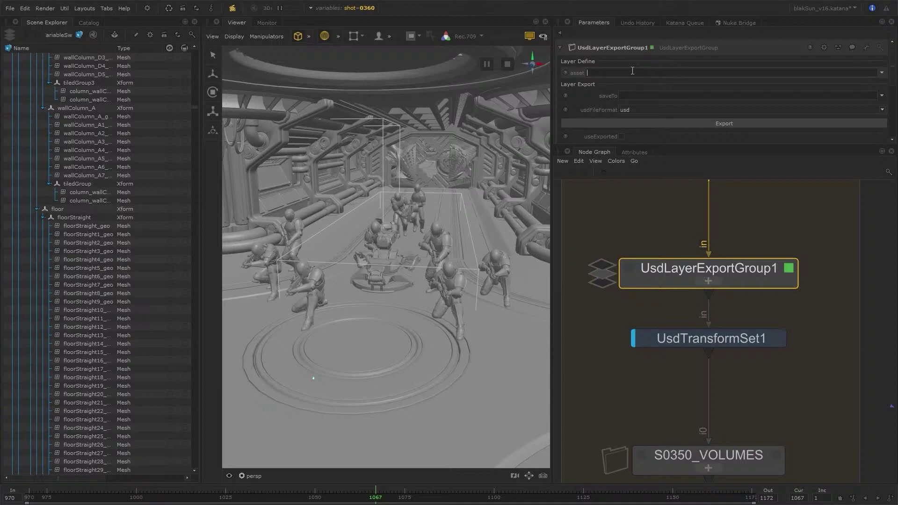
pyautogui.click(783, 222)
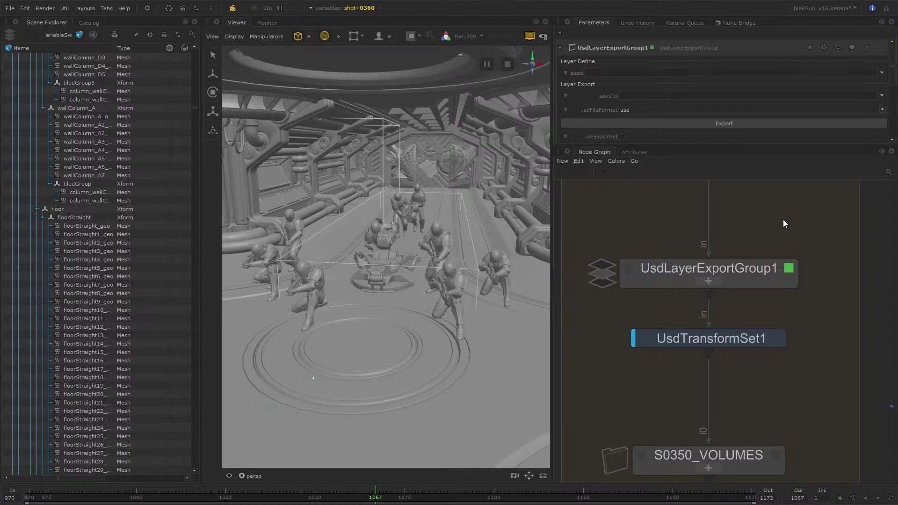
pyautogui.scroll(-5, 782, 220)
pyautogui.moveTo(820, 219); pyautogui.dragTo(650, 284, button='middle')
pyautogui.scroll(-4, 748, 266)
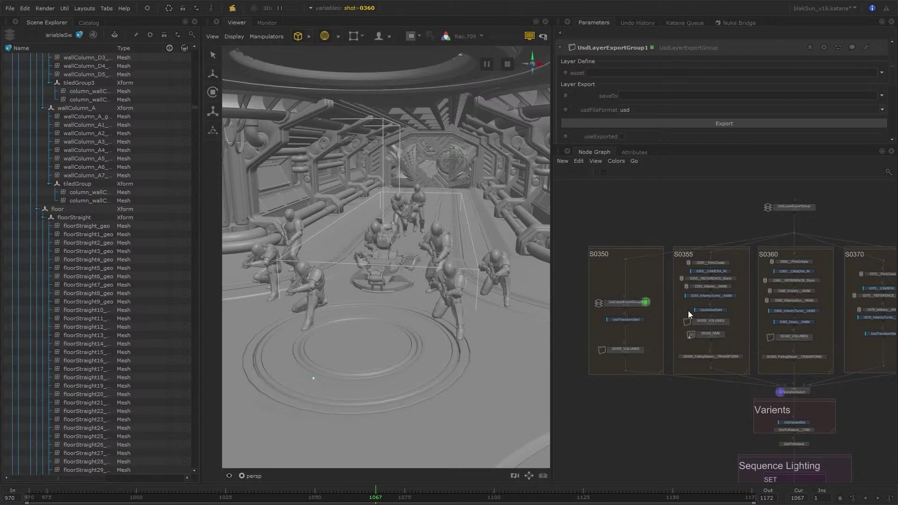
pyautogui.moveTo(667, 342); pyautogui.dragTo(666, 326, button='middle')
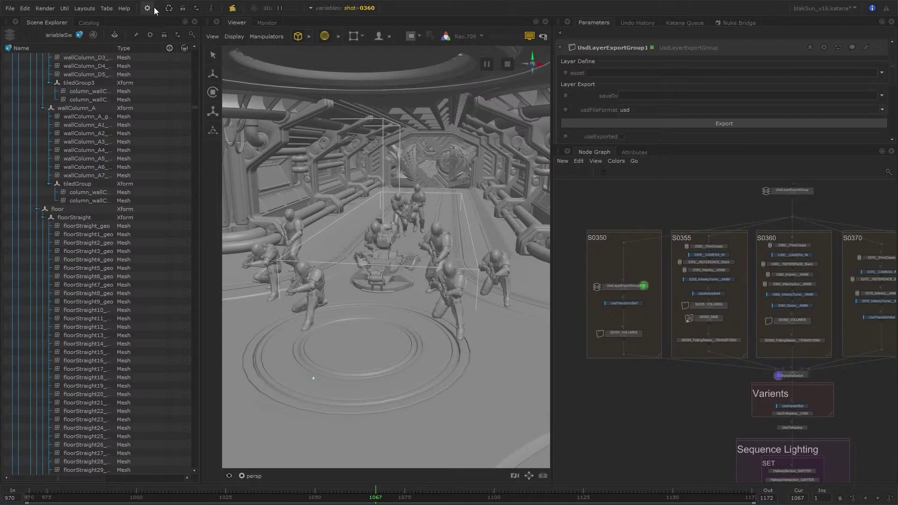
# - Open the Example Projects window and enlarge it to show the whole project list
pyautogui.click(124, 8)
pyautogui.click(149, 36)
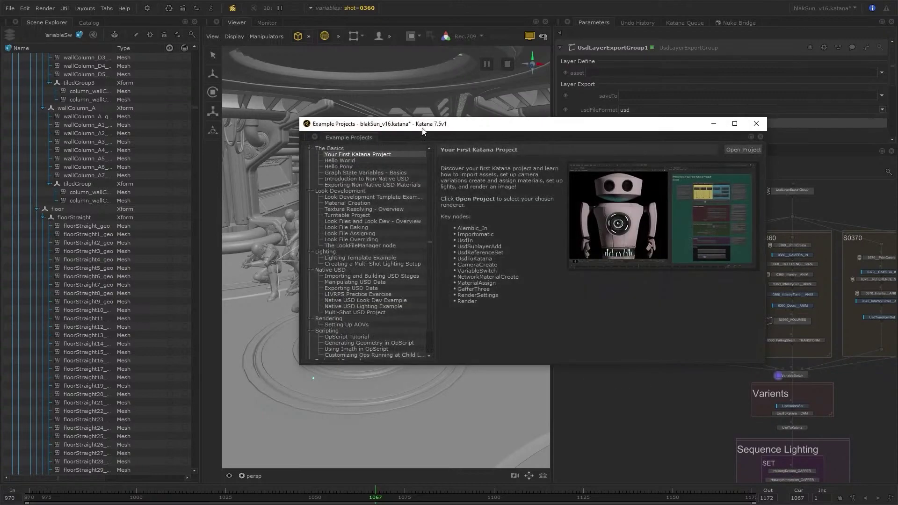
pyautogui.moveTo(568, 151); pyautogui.dragTo(530, 88)
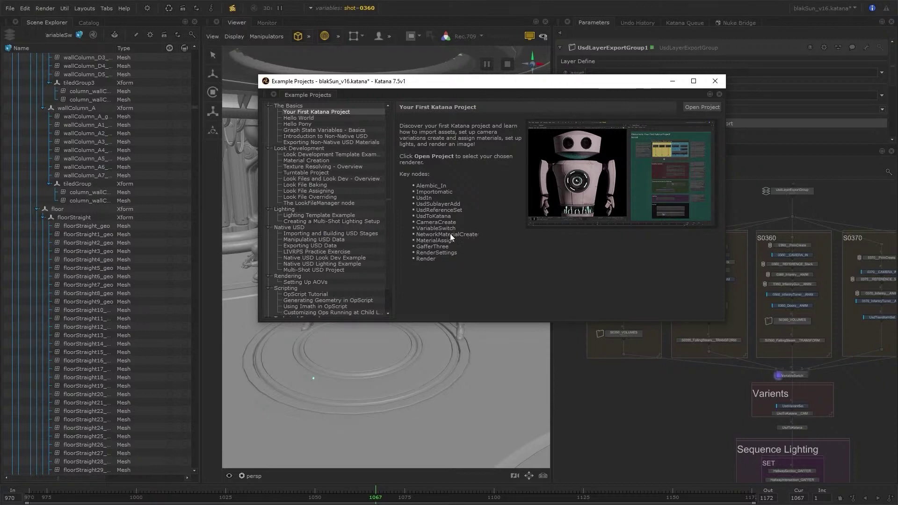
pyautogui.moveTo(729, 314); pyautogui.dragTo(772, 372)
pyautogui.moveTo(566, 84); pyautogui.dragTo(538, 61)
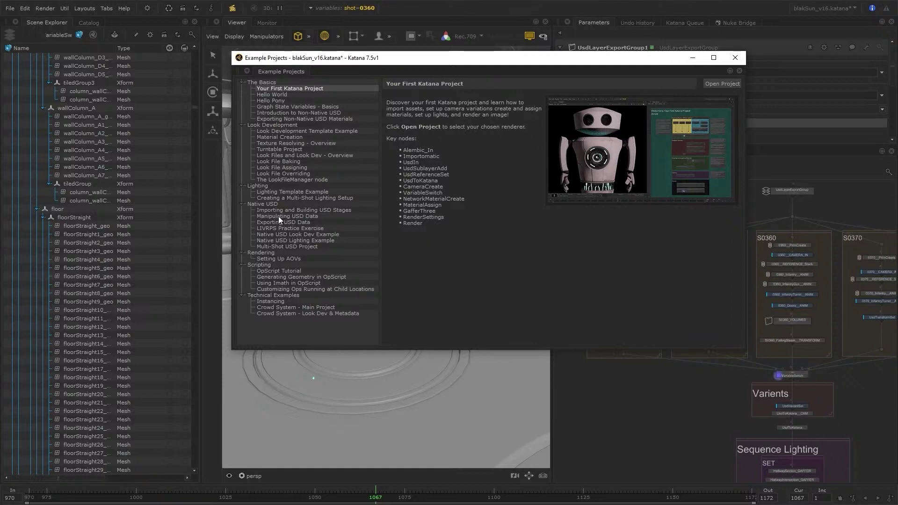
# - Browse the Native USD examples and open the Native USD Look Dev Example without saving the current project
pyautogui.click(271, 204)
pyautogui.click(336, 210)
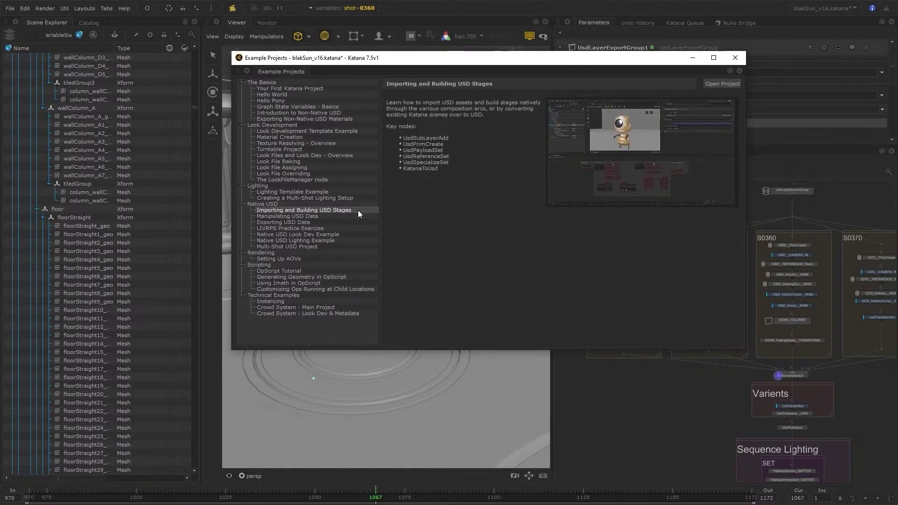
pyautogui.click(327, 223)
pyautogui.click(330, 229)
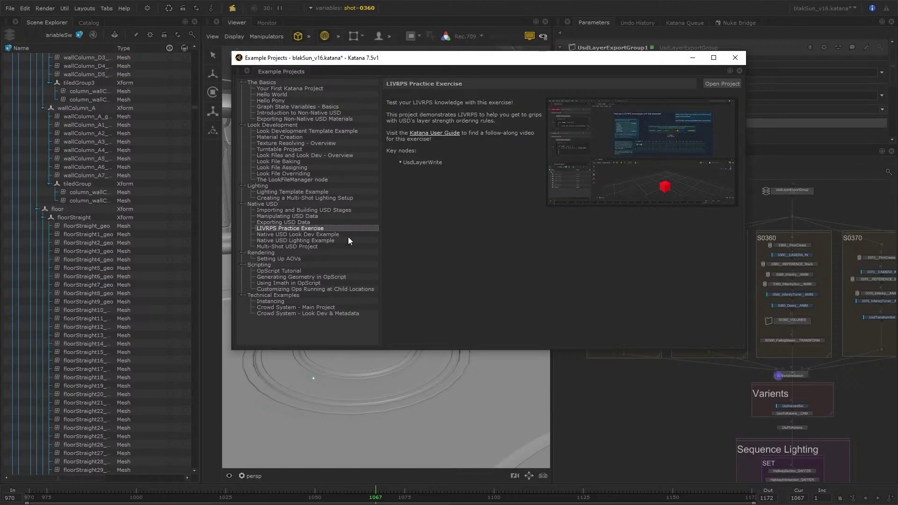
pyautogui.doubleClick(351, 234)
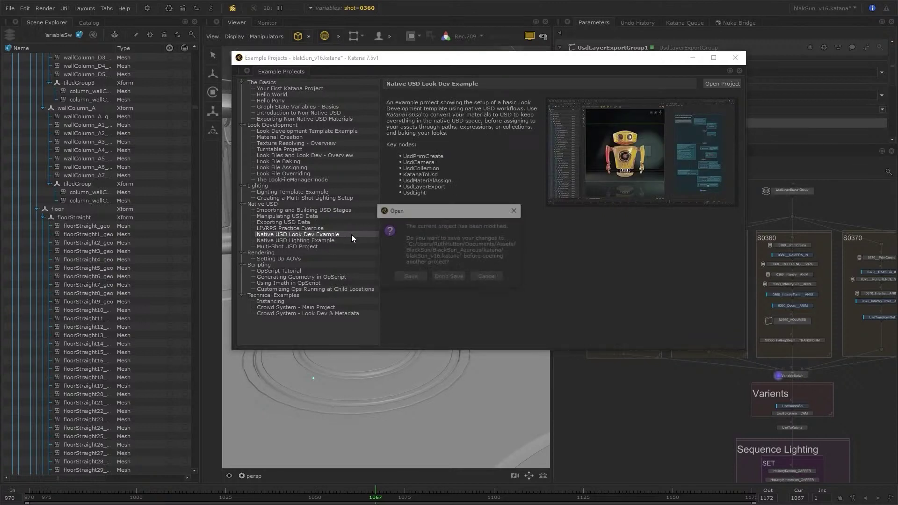
pyautogui.click(448, 277)
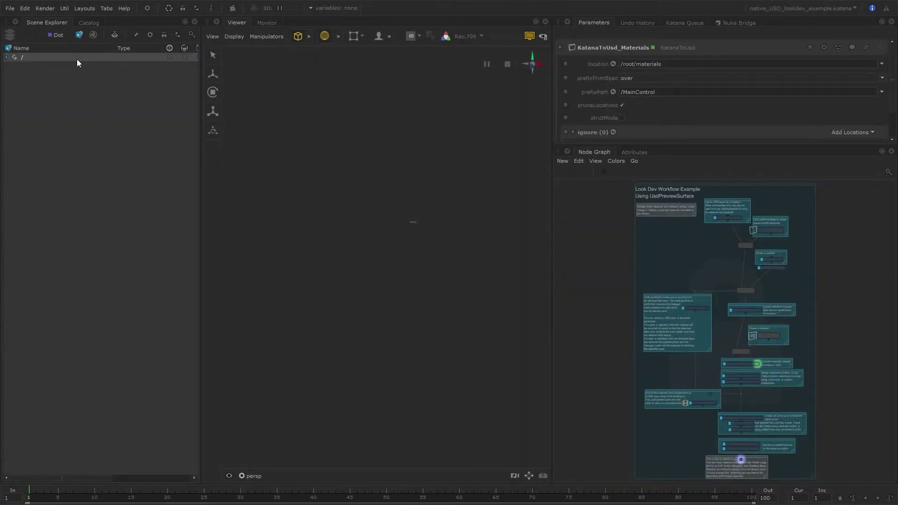
# - Expand all scene locations and look through /cameras/camera in the Viewer
pyautogui.rightClick(77, 59)
pyautogui.click(108, 55)
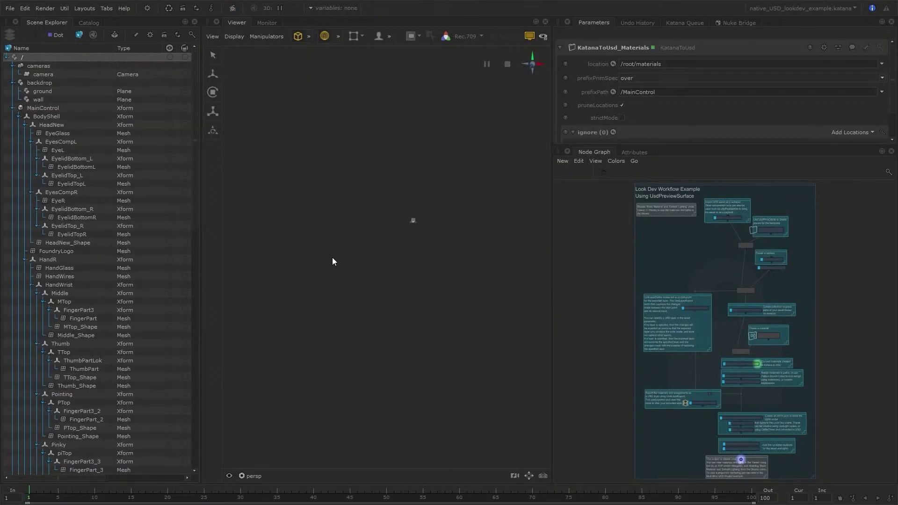
pyautogui.click(265, 473)
pyautogui.click(296, 445)
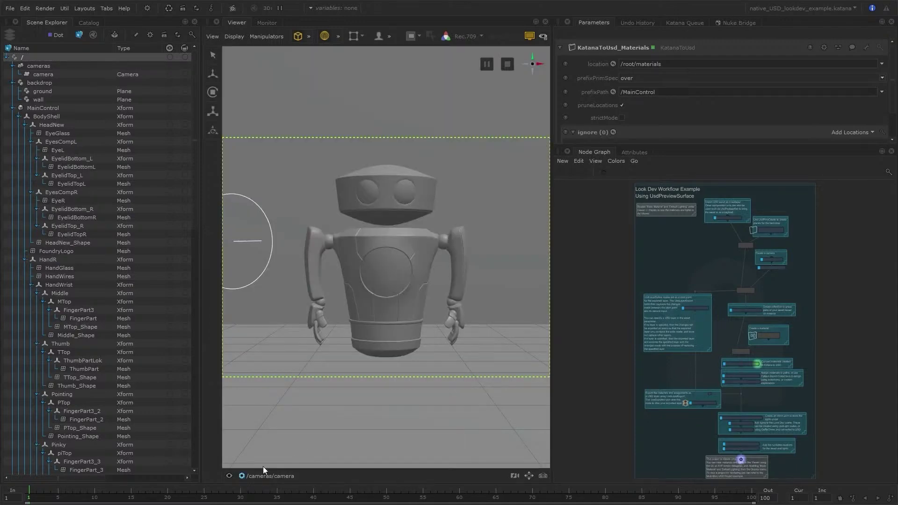
pyautogui.moveTo(43, 496)
pyautogui.mouseDown()
pyautogui.moveTo(315, 495)
pyautogui.moveTo(29, 495)
pyautogui.mouseUp()
# - Set the Viewer's render delegate to AVP (Beta) and turn off Default Lighting and Basic Material
pyautogui.click(233, 37)
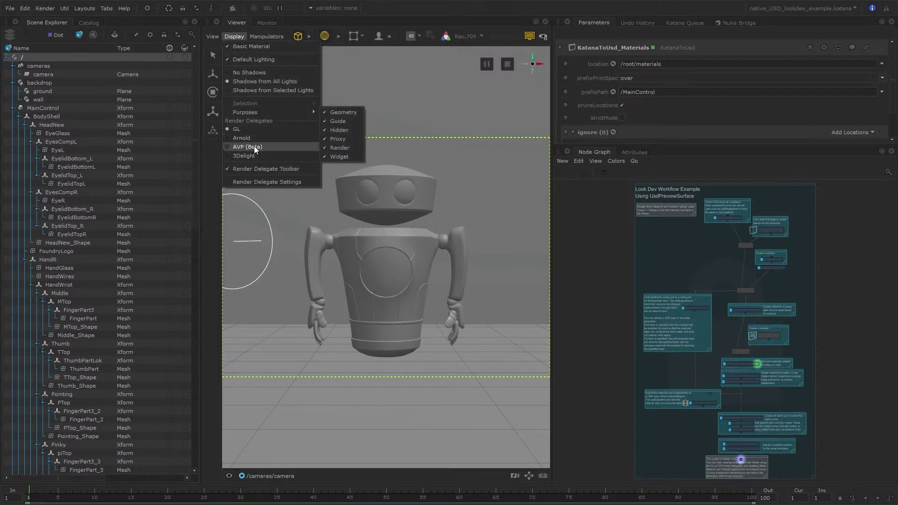
pyautogui.click(265, 147)
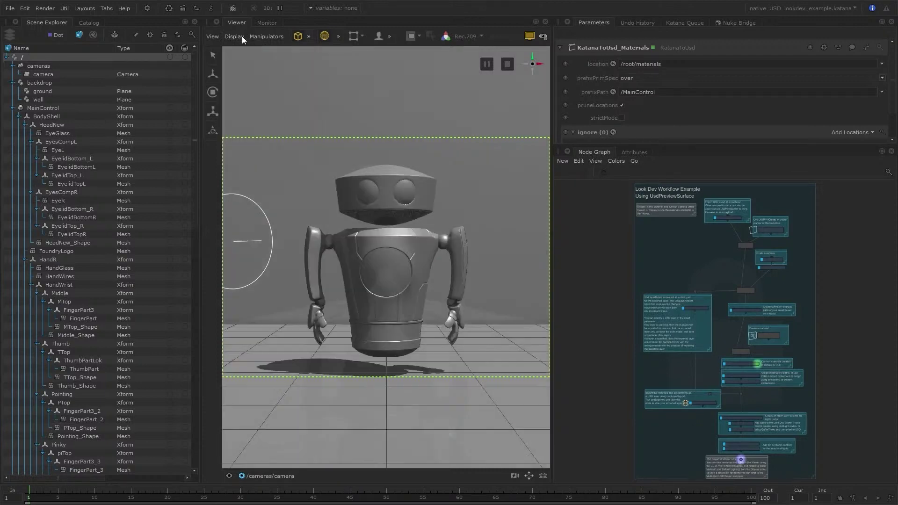
pyautogui.click(242, 37)
pyautogui.click(245, 57)
pyautogui.click(238, 36)
pyautogui.click(244, 47)
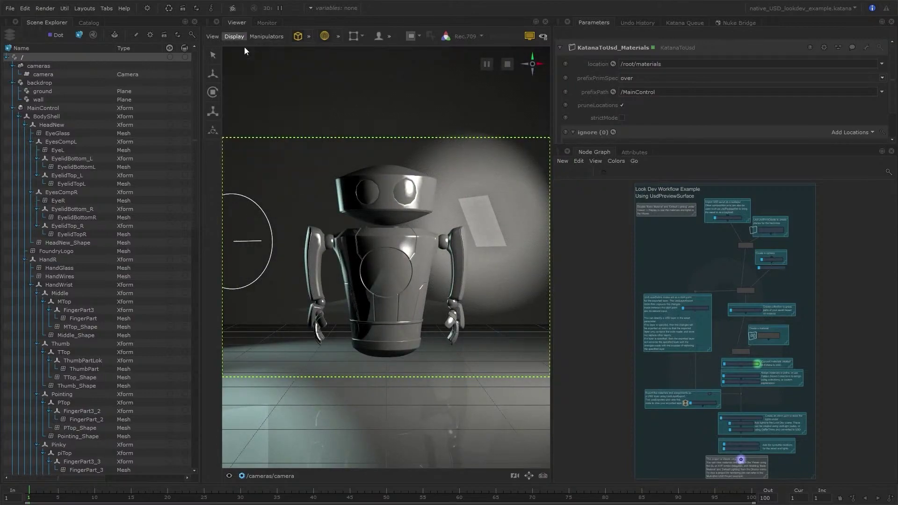
# - Scrub the robot turntable to frame 100 and examine the material, light and export nodes of the look dev graph
pyautogui.click(46, 490)
pyautogui.moveTo(46, 490); pyautogui.dragTo(759, 495)
pyautogui.moveTo(814, 203); pyautogui.dragTo(813, 202, button='middle')
pyautogui.scroll(5, 673, 281)
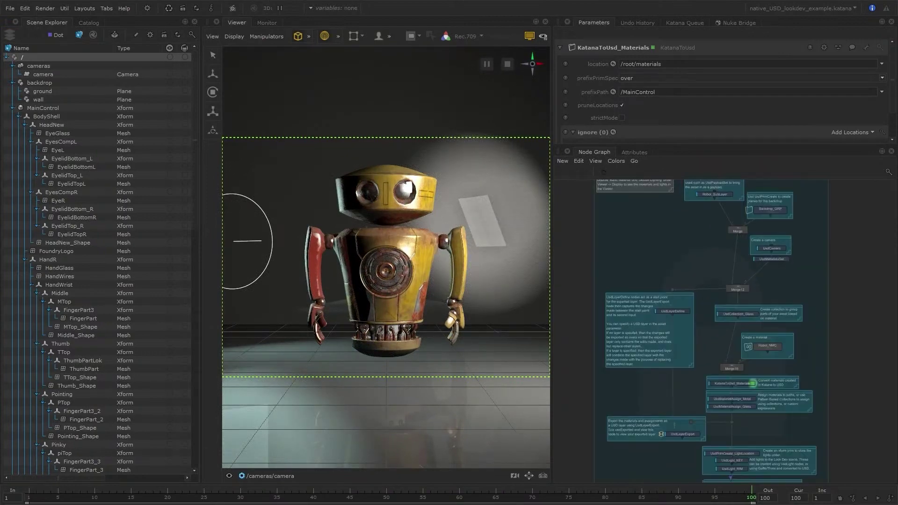
pyautogui.moveTo(795, 318); pyautogui.dragTo(720, 264, button='middle')
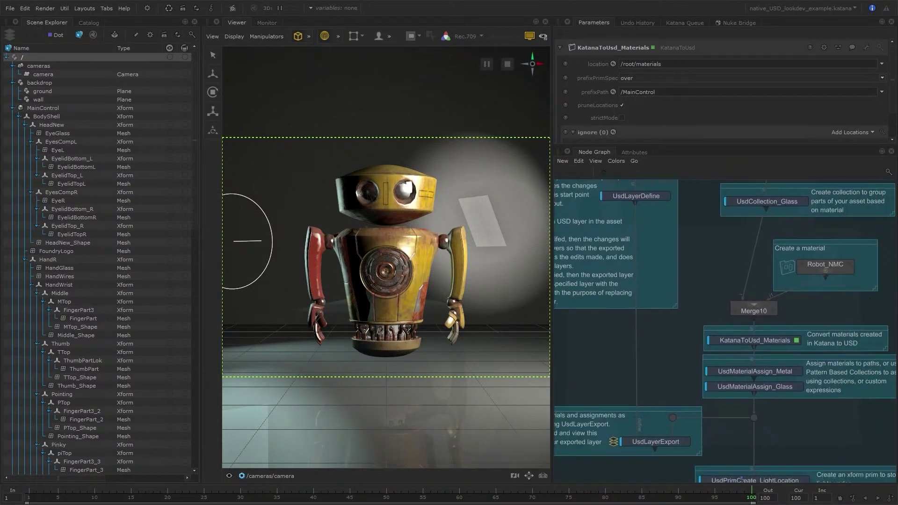
pyautogui.moveTo(853, 401); pyautogui.dragTo(833, 257, button='middle')
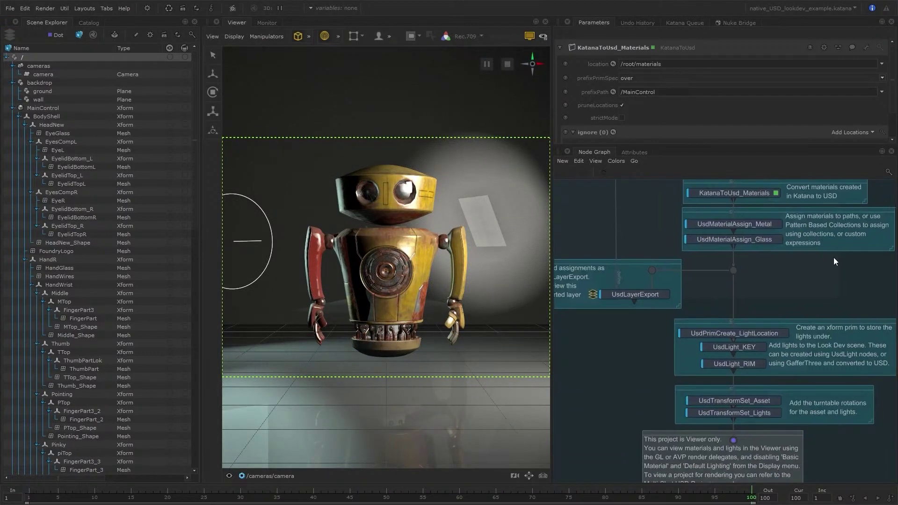
# - Open the Native USD Lighting Example project and close the Example Projects window
pyautogui.click(124, 8)
pyautogui.click(145, 35)
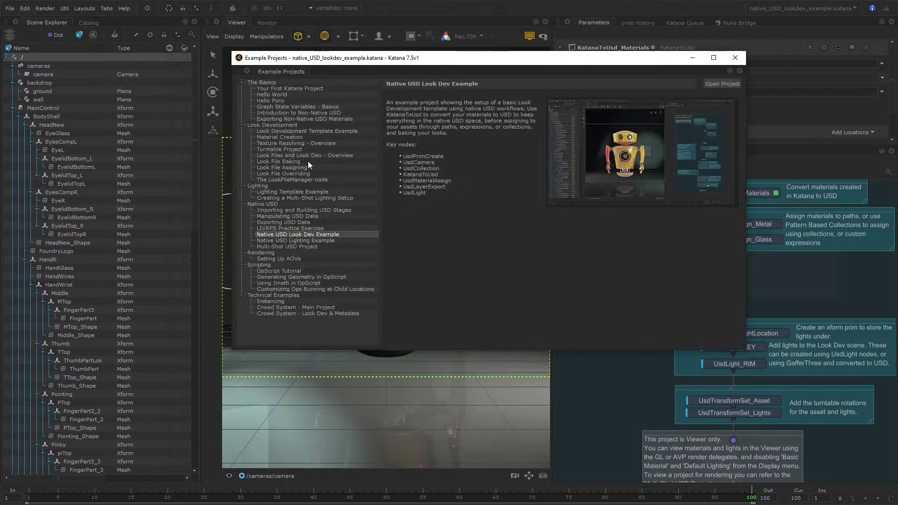
pyautogui.click(315, 239)
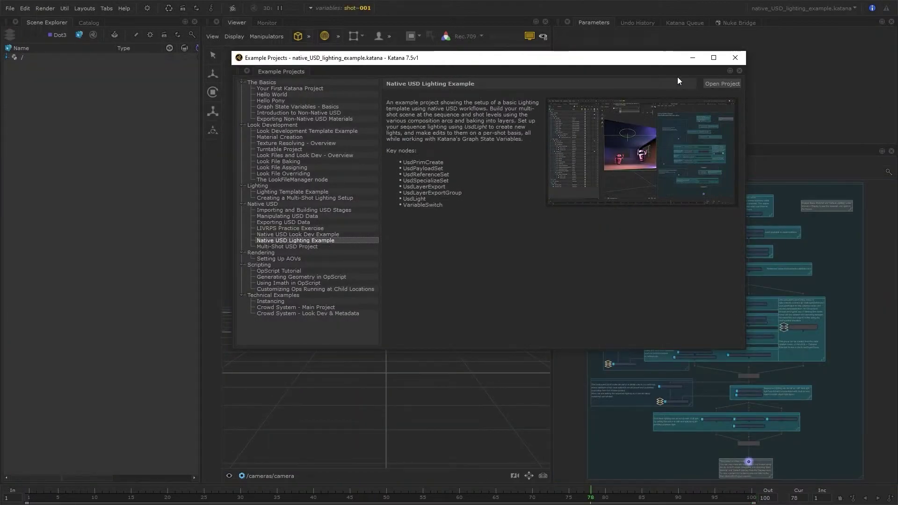
pyautogui.click(735, 57)
# - Expand all locations of the lighting example and look through /CAM/camera in the Viewer
pyautogui.rightClick(90, 59)
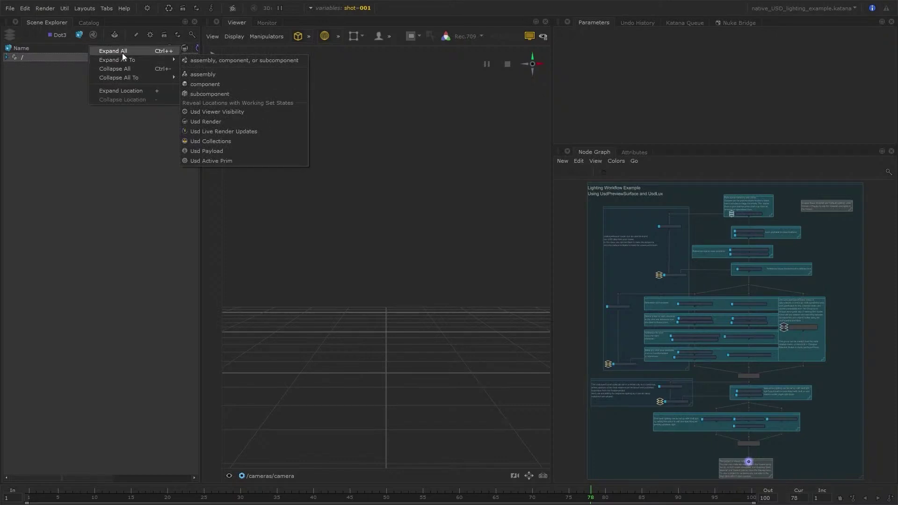
pyautogui.click(122, 54)
pyautogui.click(252, 475)
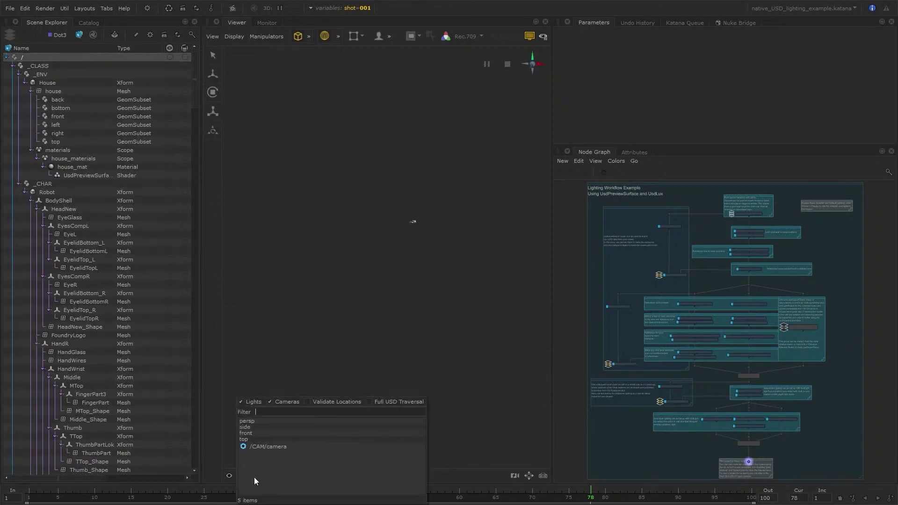
pyautogui.click(304, 448)
# - Switch the shot graph state variable to 002 and on to 003 to compare the shots
pyautogui.click(361, 9)
pyautogui.click(363, 44)
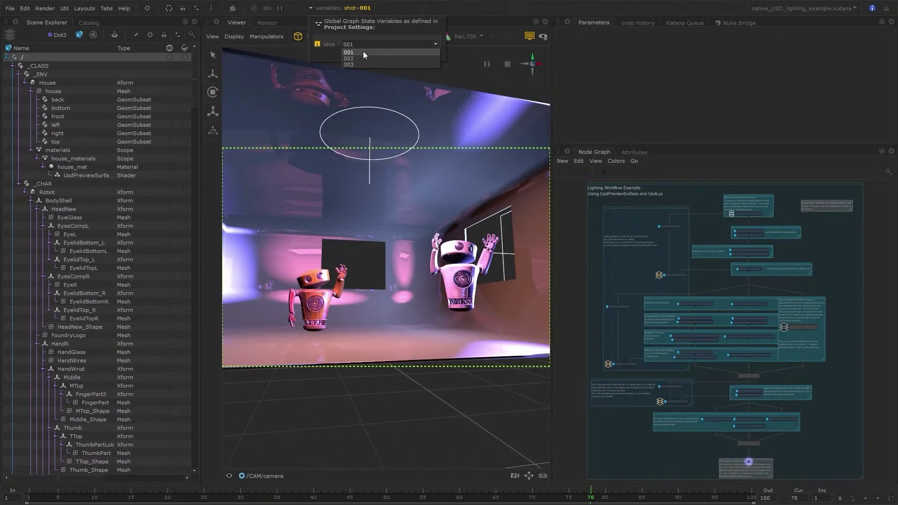
pyautogui.click(363, 58)
pyautogui.click(391, 44)
pyautogui.click(375, 64)
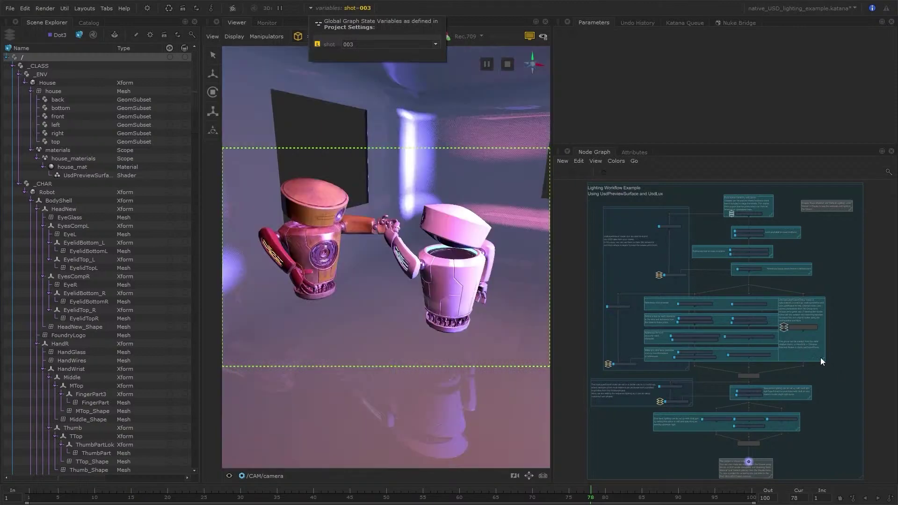
# - Examine the shot, sequence lighting and shot-level lighting node groups in the lighting example's node graph
pyautogui.scroll(3, 687, 311)
pyautogui.moveTo(726, 189); pyautogui.dragTo(777, 191, button='middle')
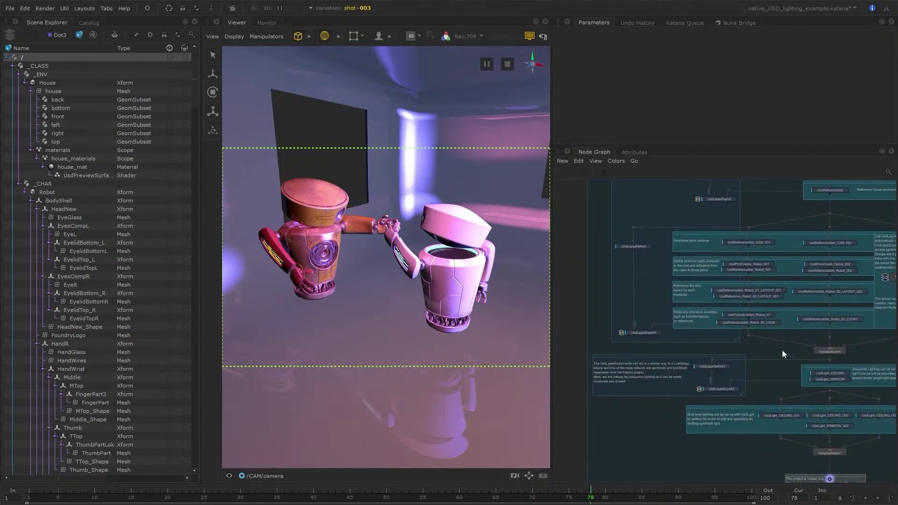
pyautogui.moveTo(803, 333); pyautogui.dragTo(755, 288, button='middle')
pyautogui.moveTo(858, 384); pyautogui.dragTo(827, 388, button='middle')
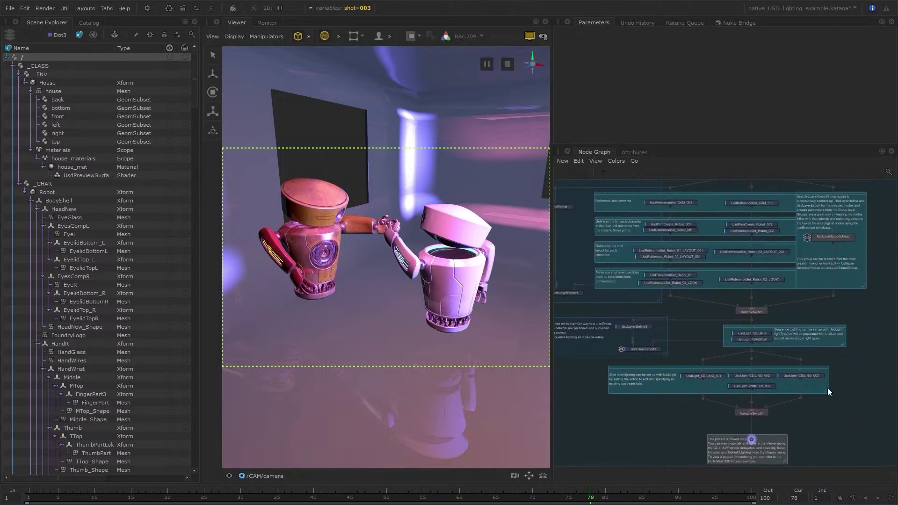
pyautogui.moveTo(589, 366); pyautogui.dragTo(622, 369, button='middle')
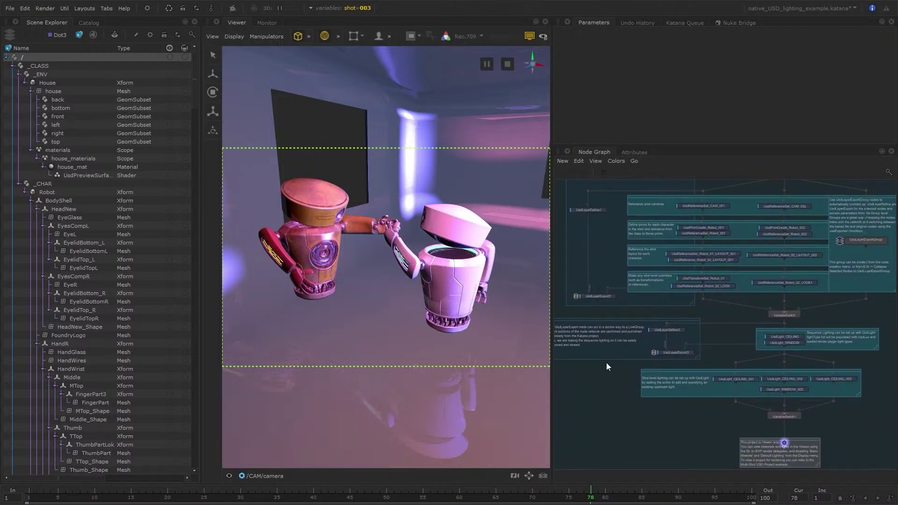
# - Browse the example project descriptions for Multi-Shot USD Project, Your First Katana Project, Look Development Template Example and Lighting Template Example
pyautogui.click(124, 8)
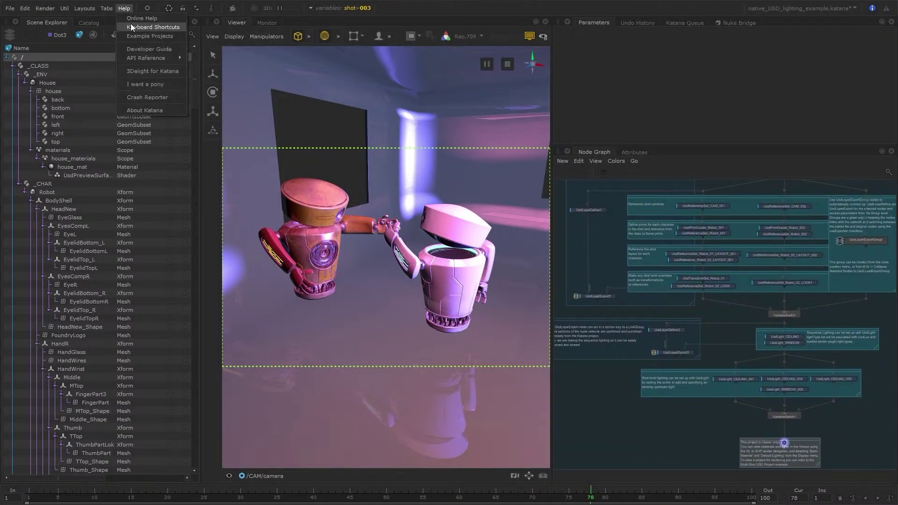
pyautogui.click(144, 33)
pyautogui.click(352, 247)
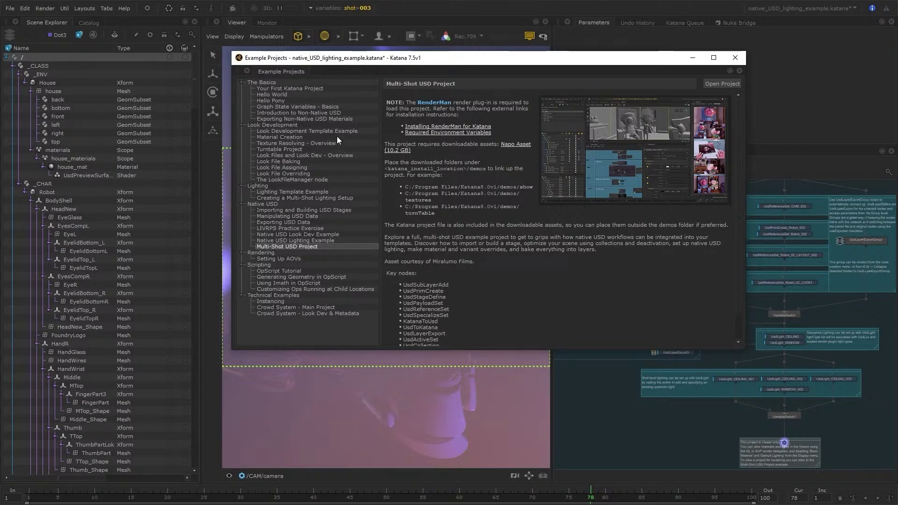
pyautogui.click(311, 88)
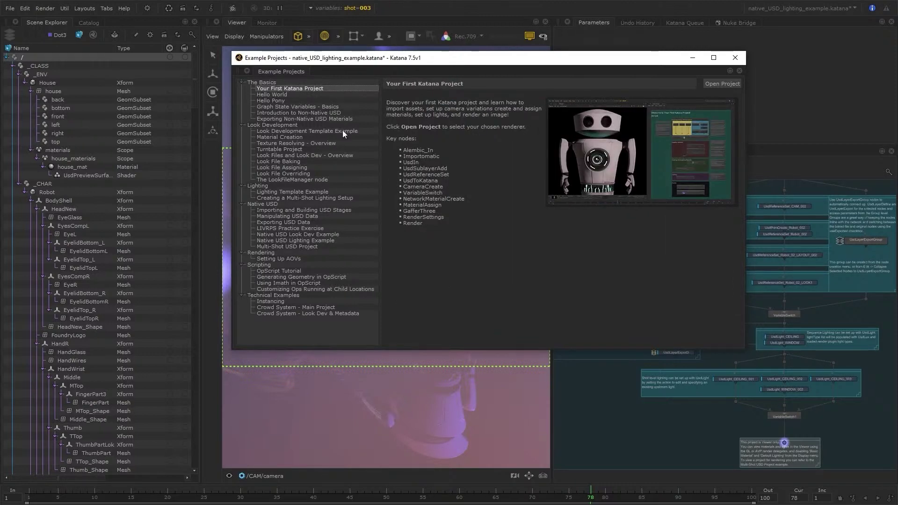
pyautogui.click(367, 132)
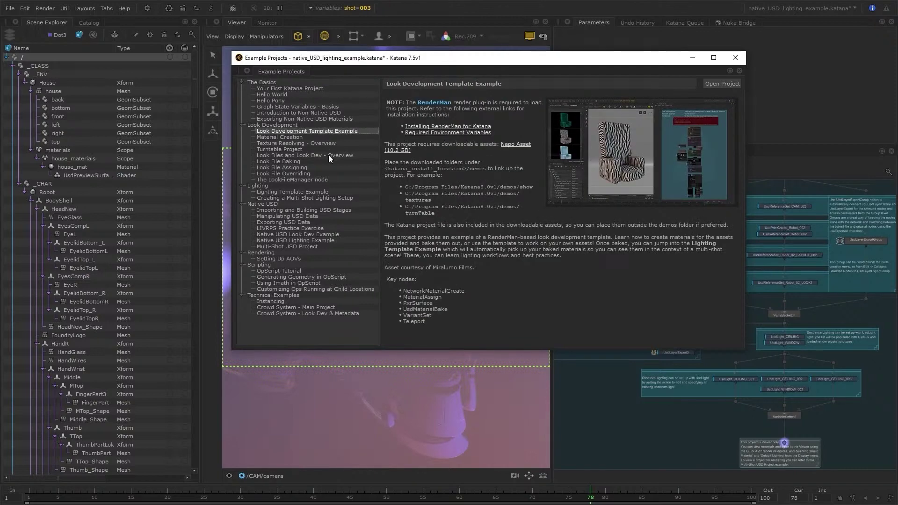
pyautogui.click(326, 191)
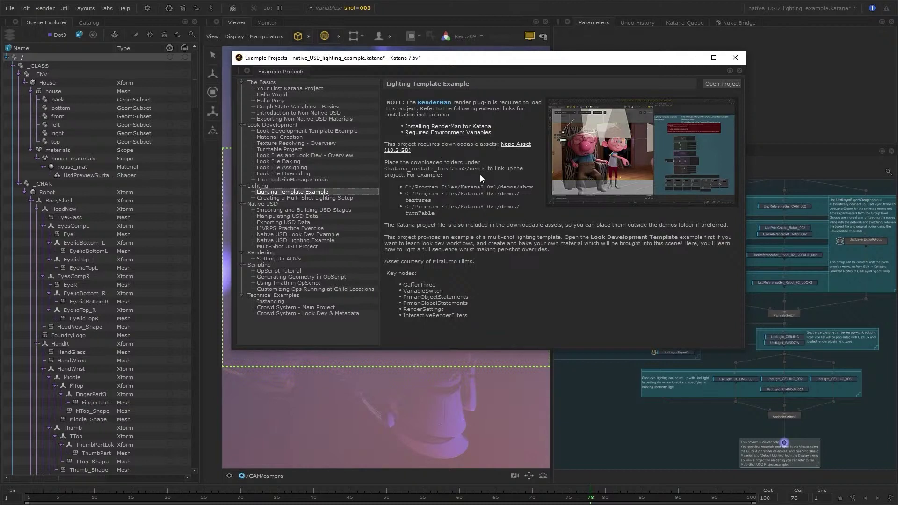